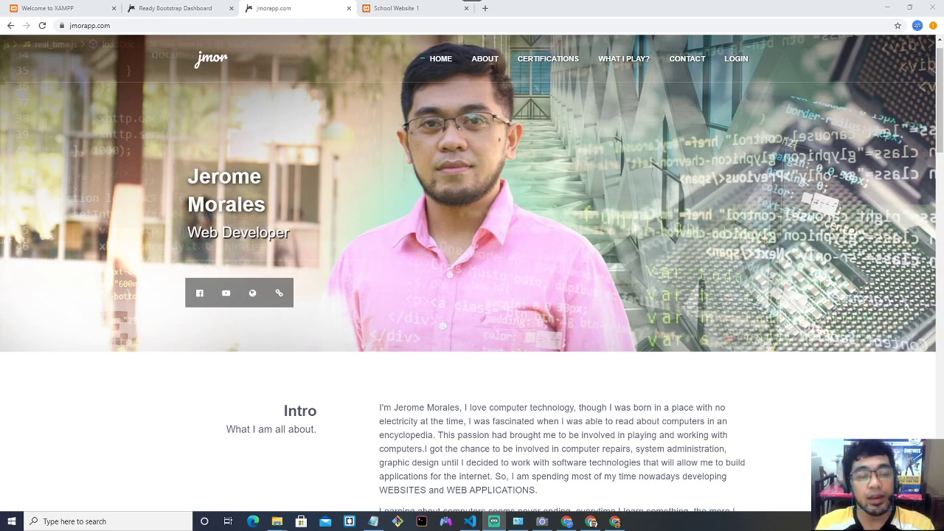
Switch to the School Website 1 tab and scroll its home page down and back to the top.
click(497, 391)
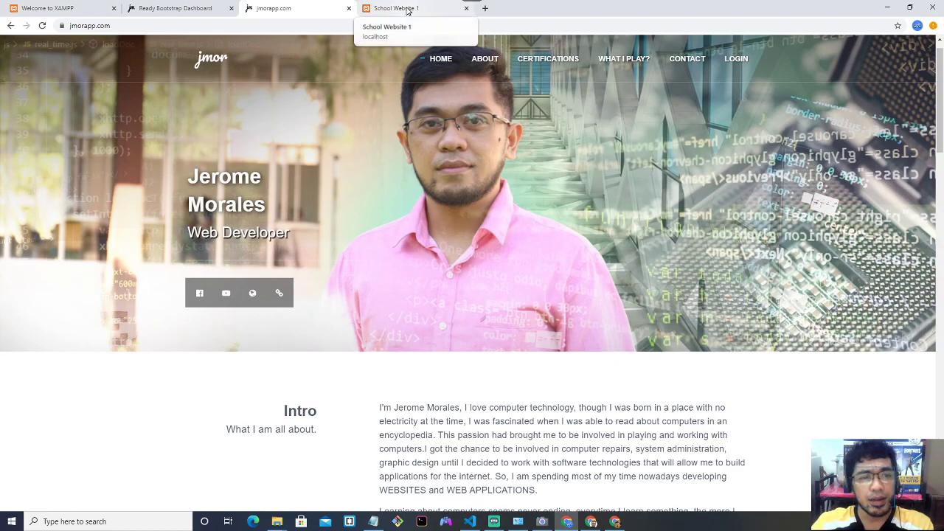
click(408, 11)
scroll(461, 136, down, 2)
scroll(464, 138, up, 2)
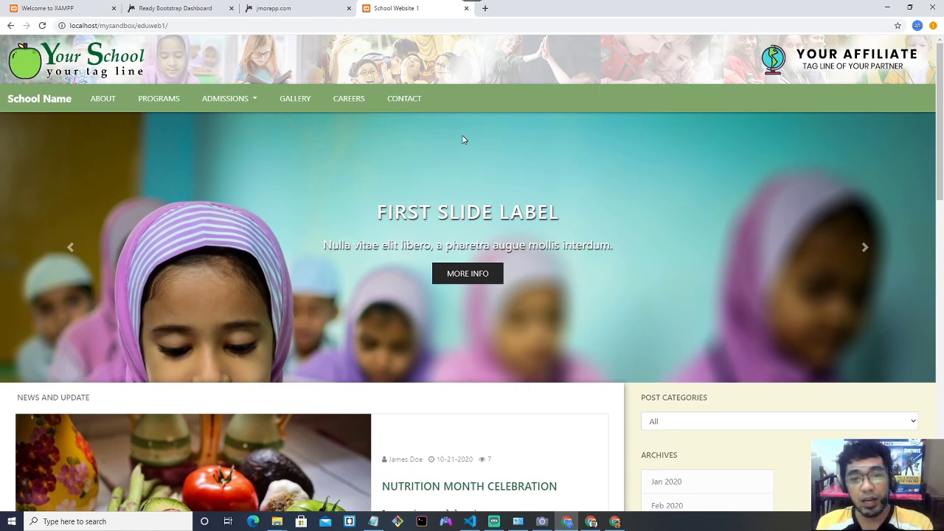
scroll(463, 139, down, 1)
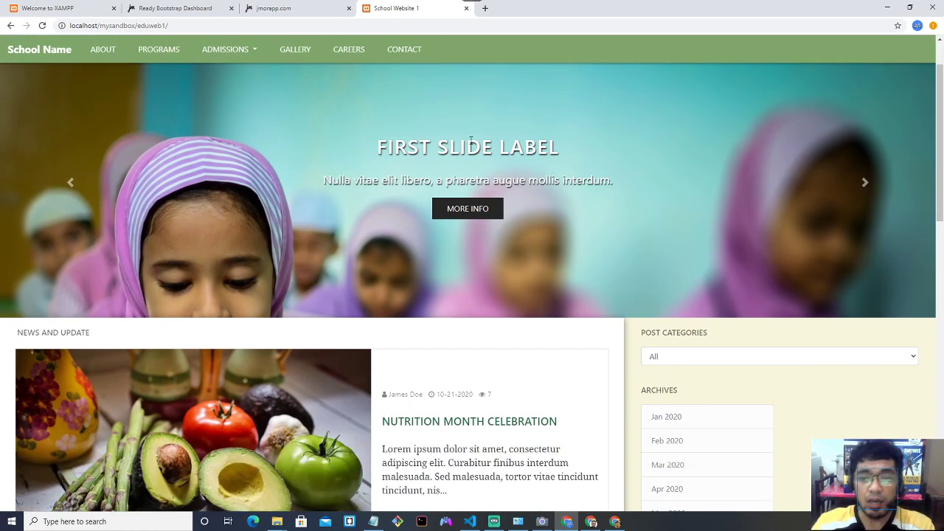
scroll(472, 136, up, 1)
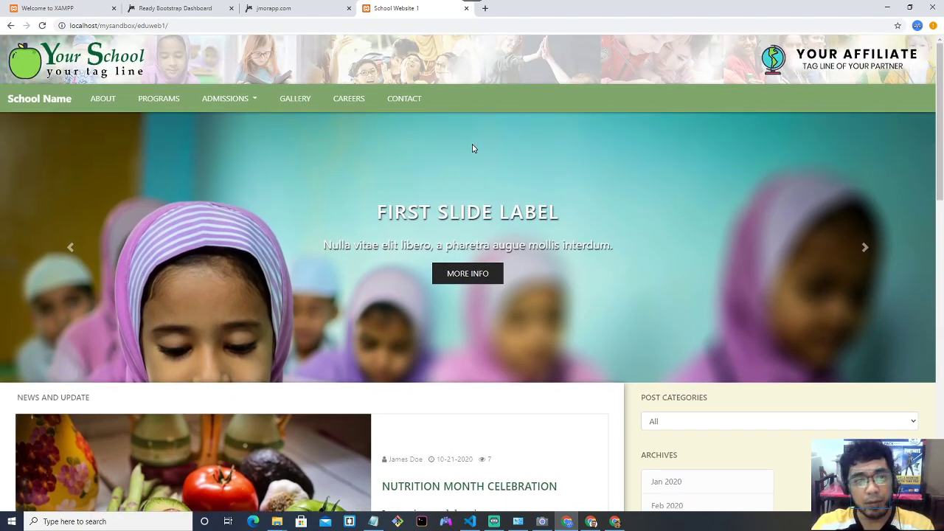
scroll(477, 148, down, 1)
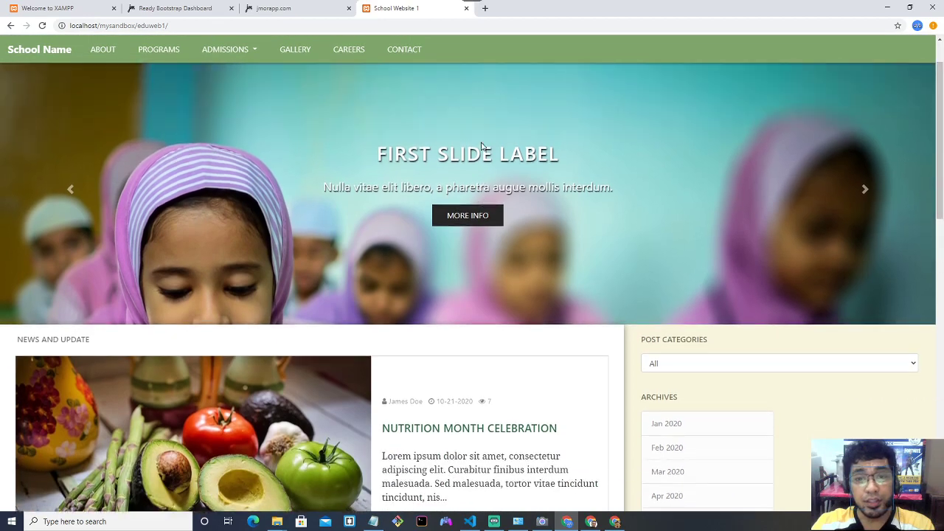
scroll(315, 116, up, 1)
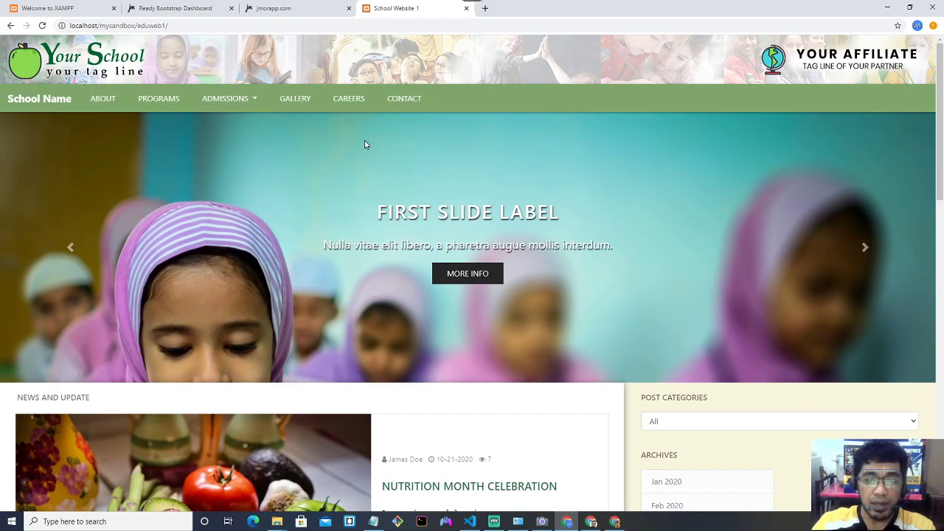
scroll(365, 145, down, 6)
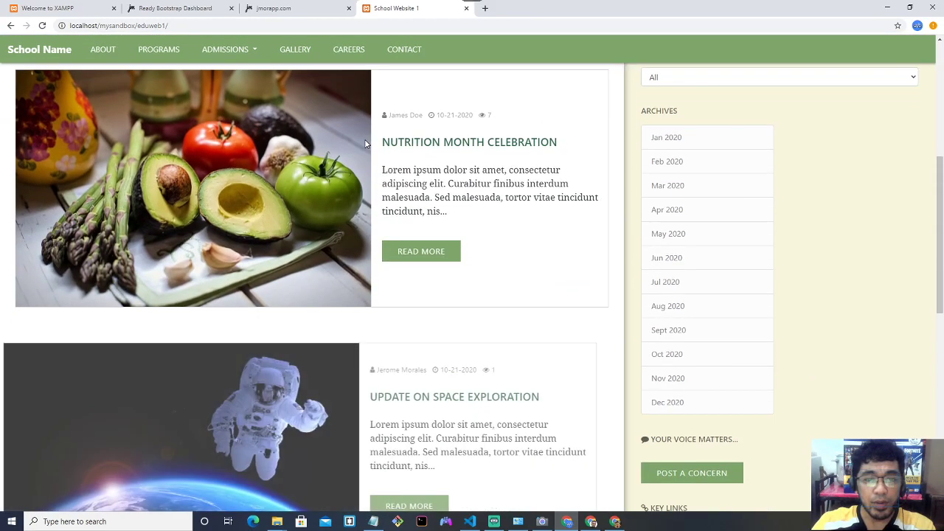
scroll(365, 144, down, 5)
scroll(366, 140, up, 9)
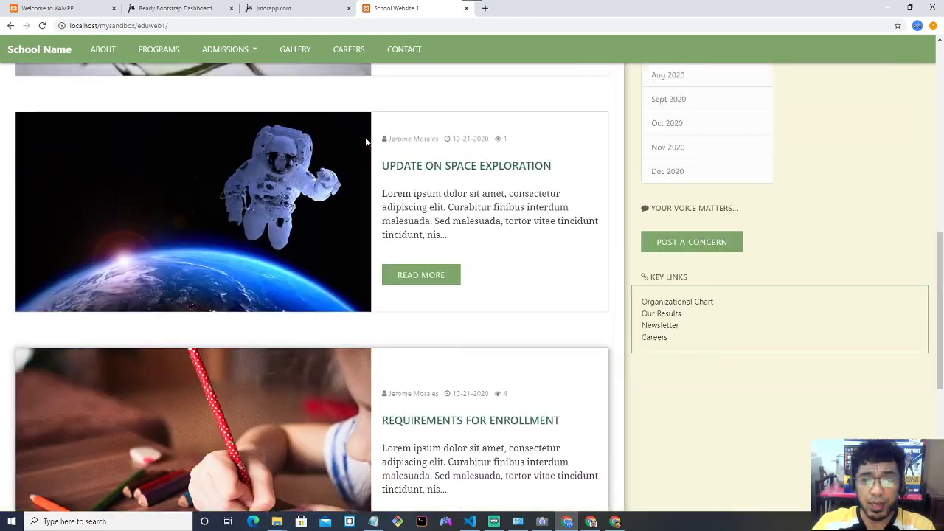
scroll(366, 137, up, 2)
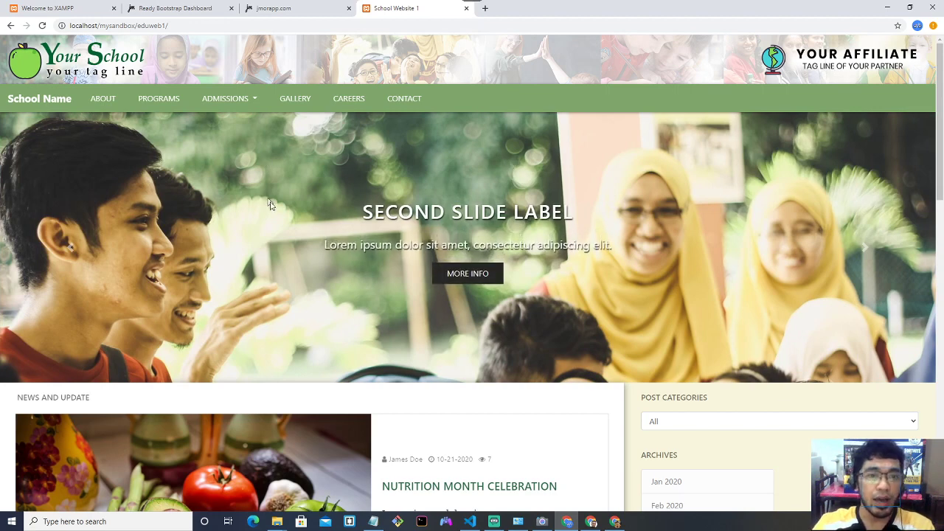
Advance the carousel to the Third Slide Label slide and highlight its title and caption.
click(865, 251)
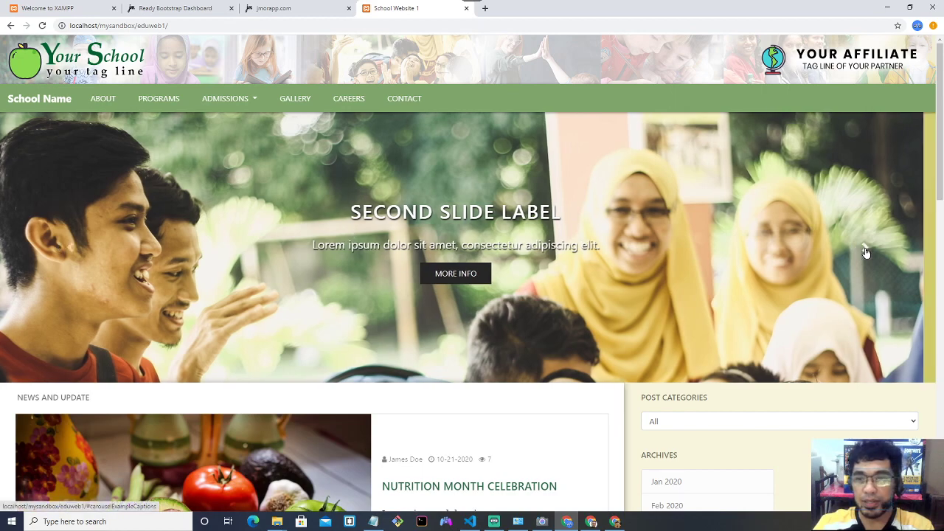
click(866, 252)
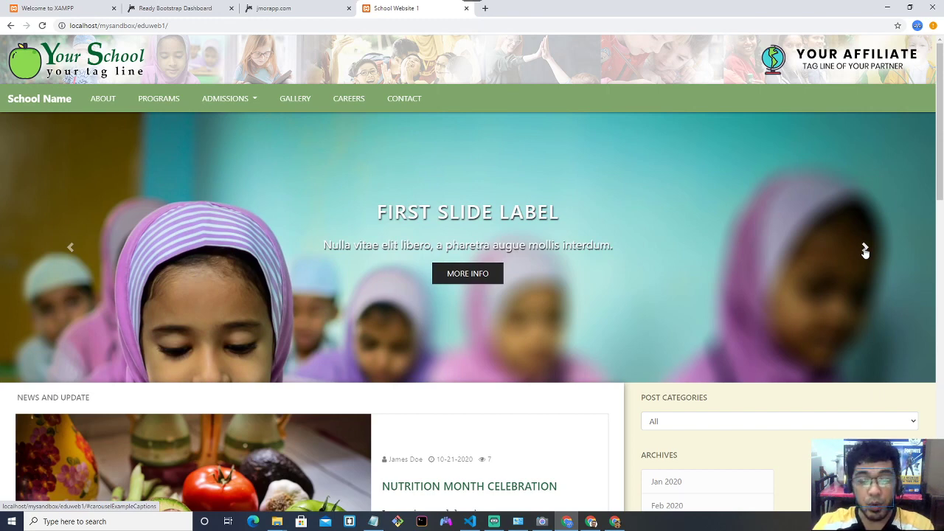
click(865, 251)
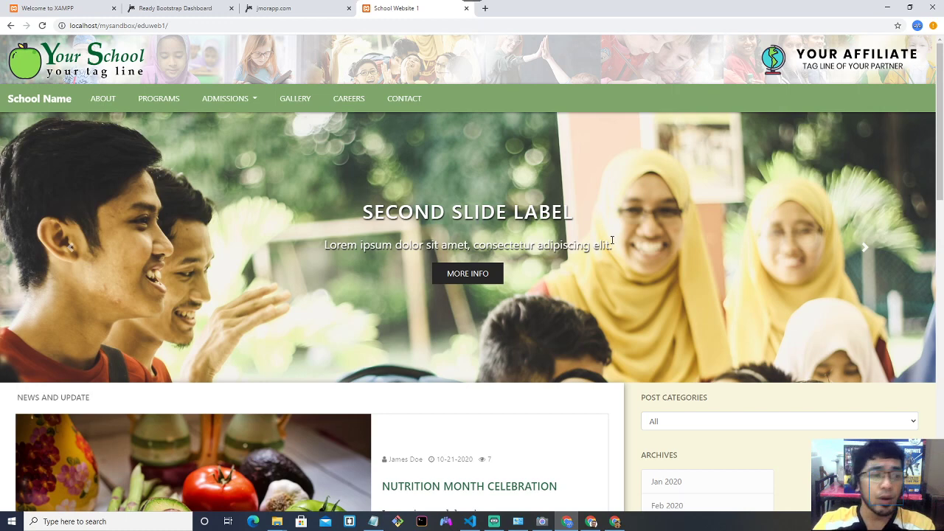
click(863, 254)
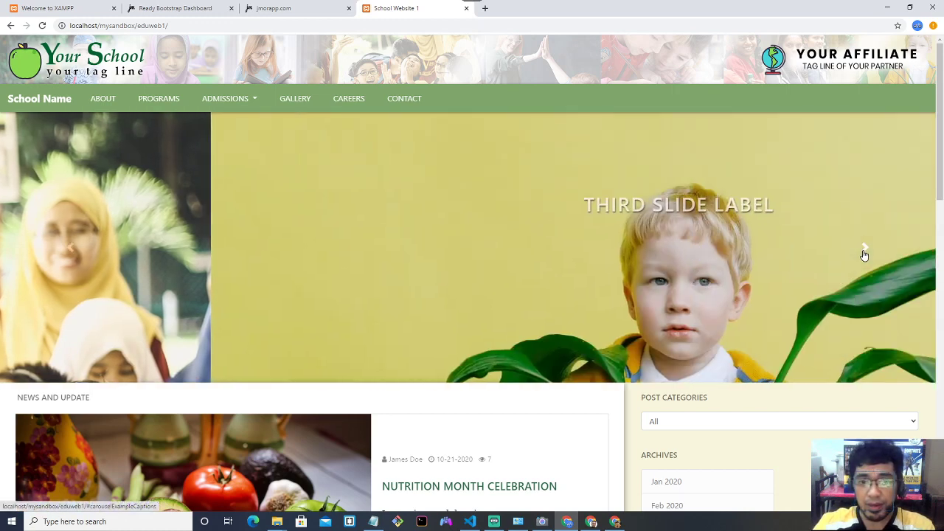
drag(374, 212, 555, 212)
drag(336, 244, 577, 252)
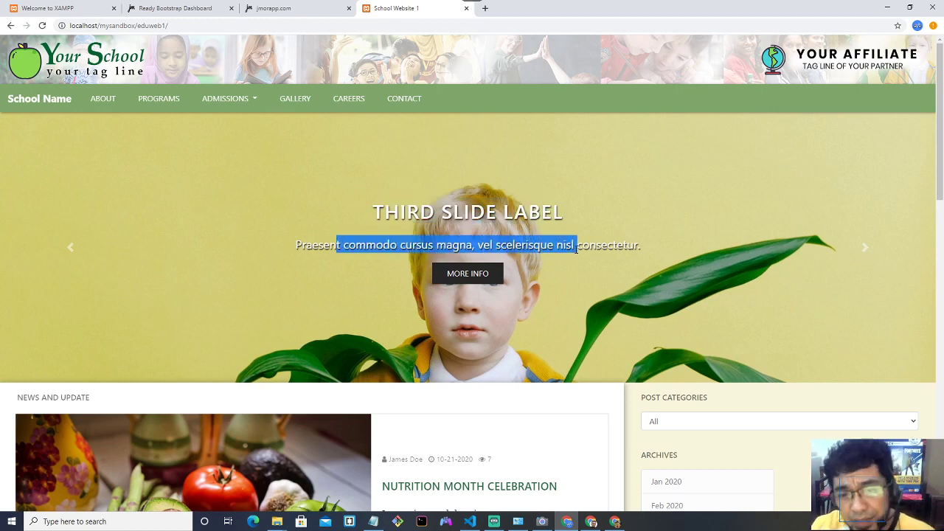
click(516, 289)
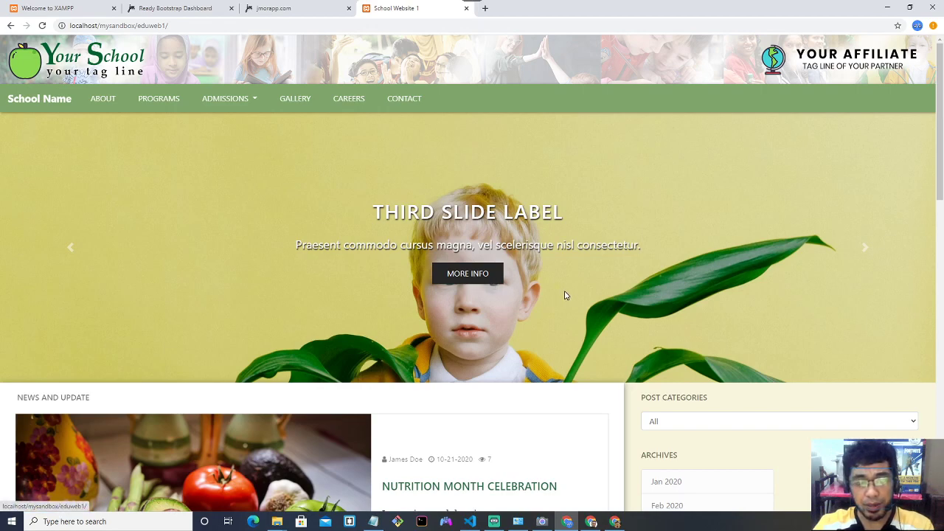
scroll(563, 292, down, 1)
scroll(563, 289, up, 1)
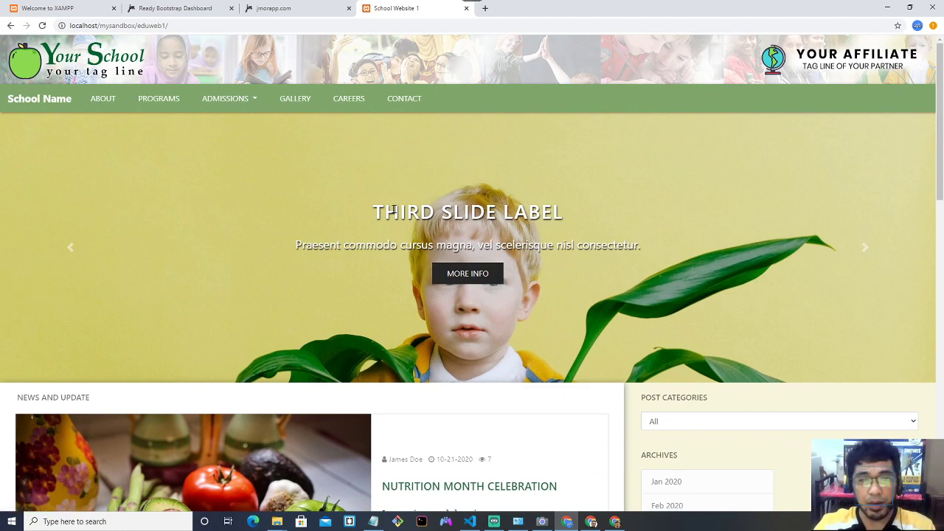
drag(385, 212, 563, 233)
click(586, 273)
scroll(584, 270, down, 2)
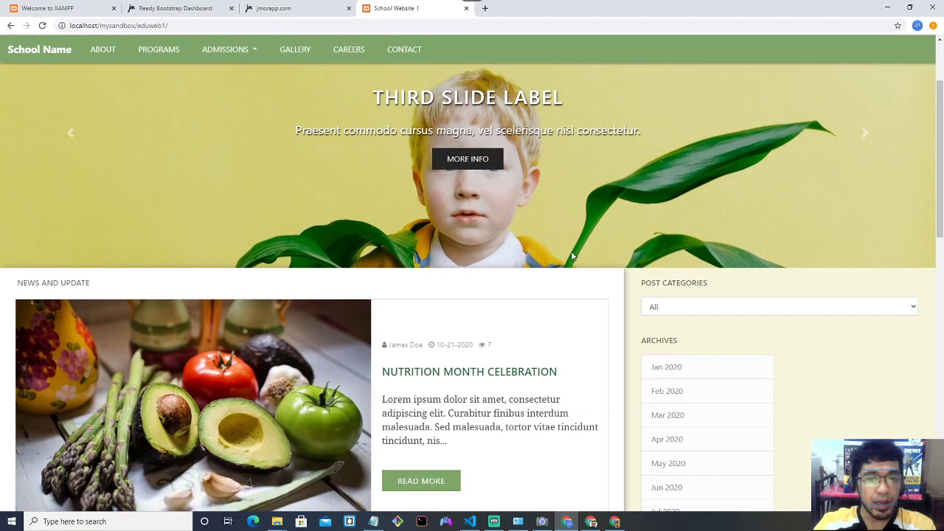
scroll(572, 255, down, 3)
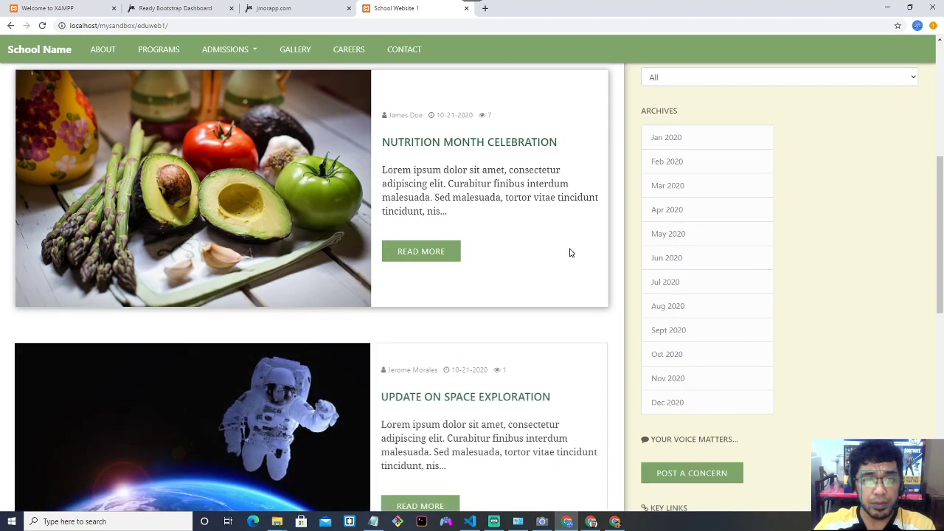
scroll(569, 253, up, 2)
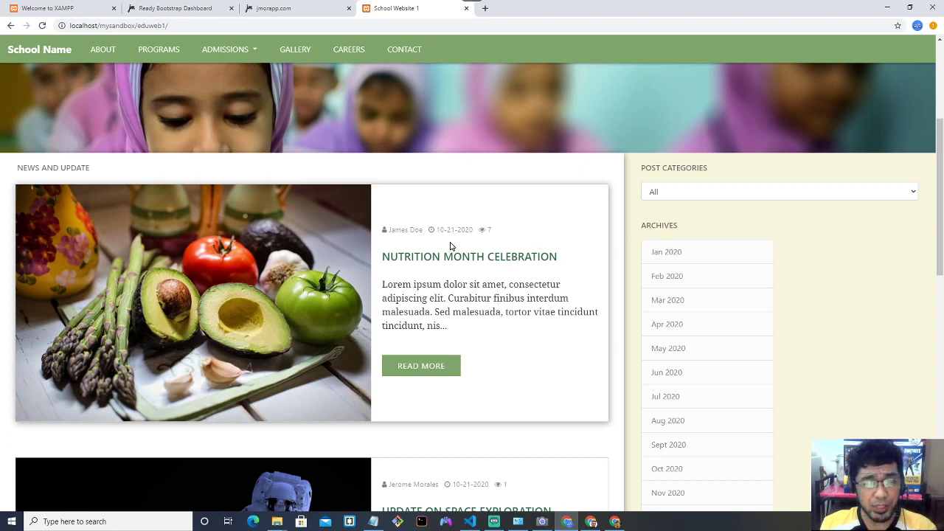
scroll(493, 256, down, 2)
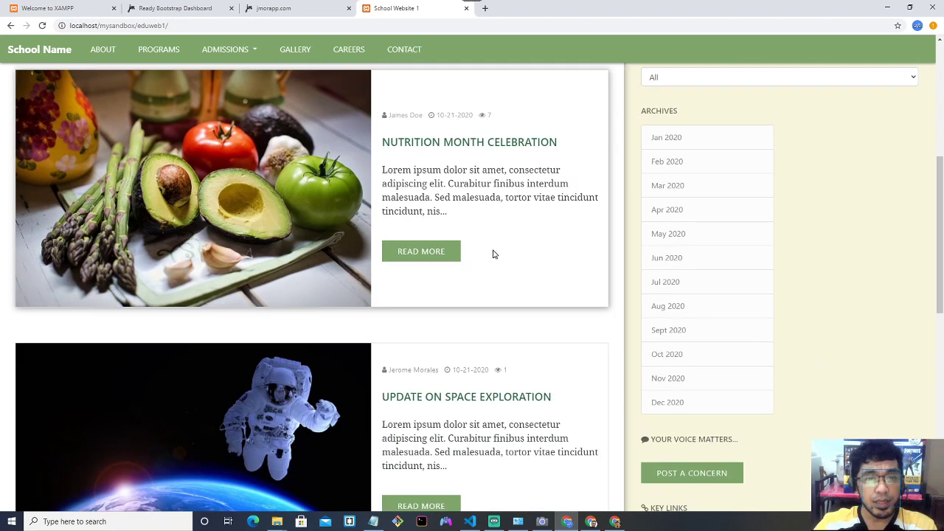
scroll(494, 254, up, 1)
scroll(493, 254, down, 1)
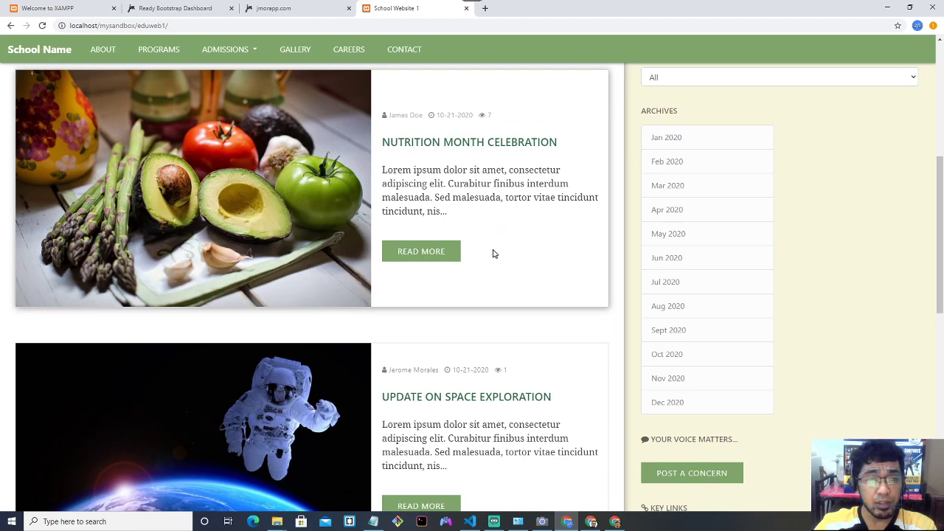
scroll(493, 254, down, 1)
scroll(492, 253, up, 2)
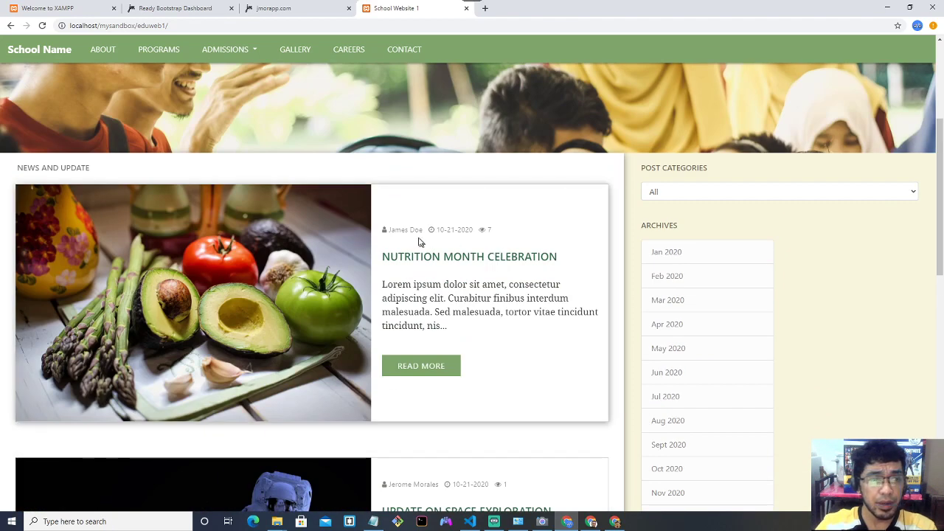
drag(395, 229, 423, 239)
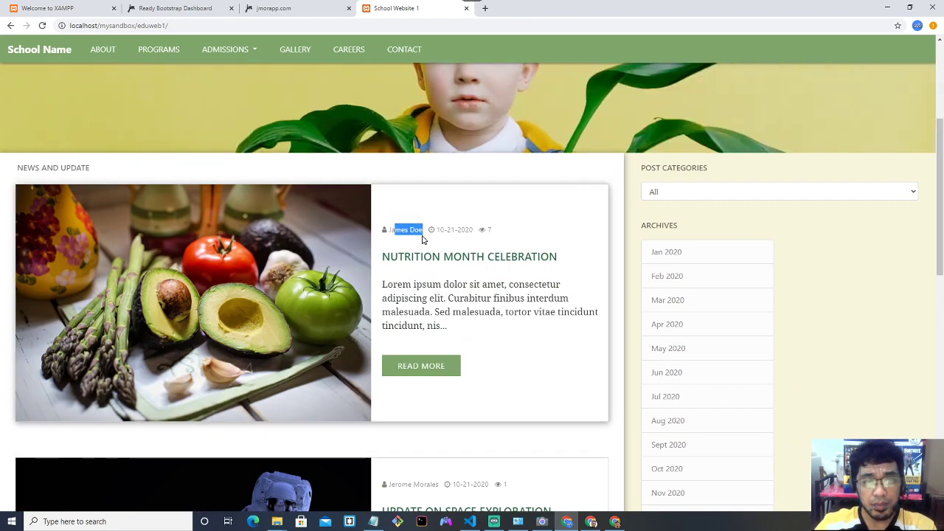
click(422, 239)
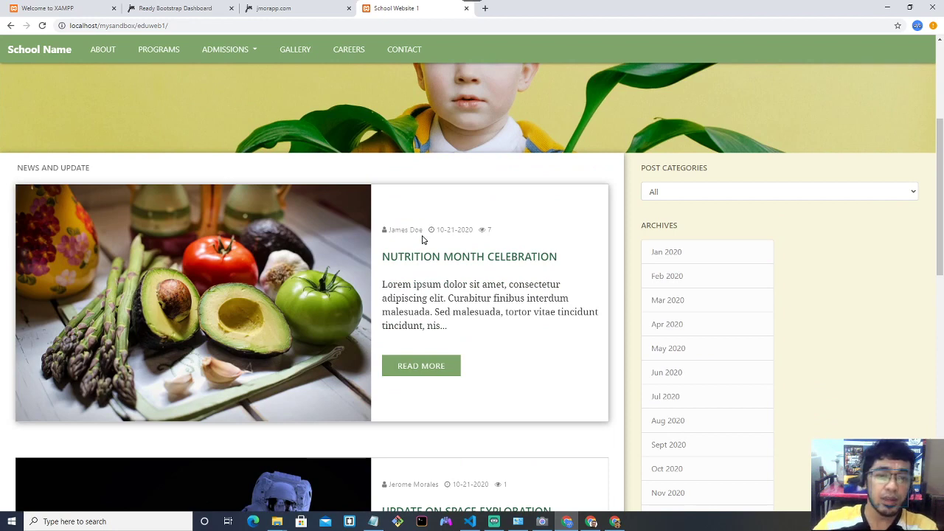
drag(437, 233, 469, 231)
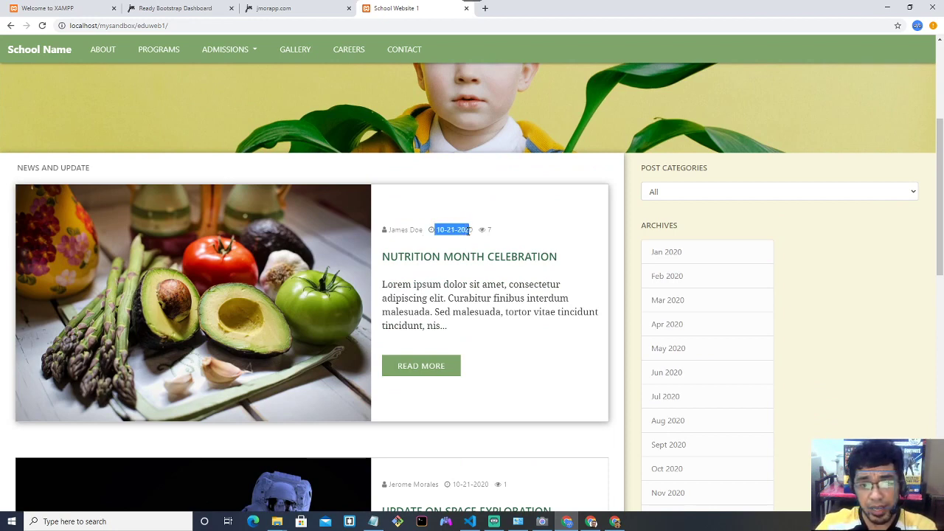
click(477, 244)
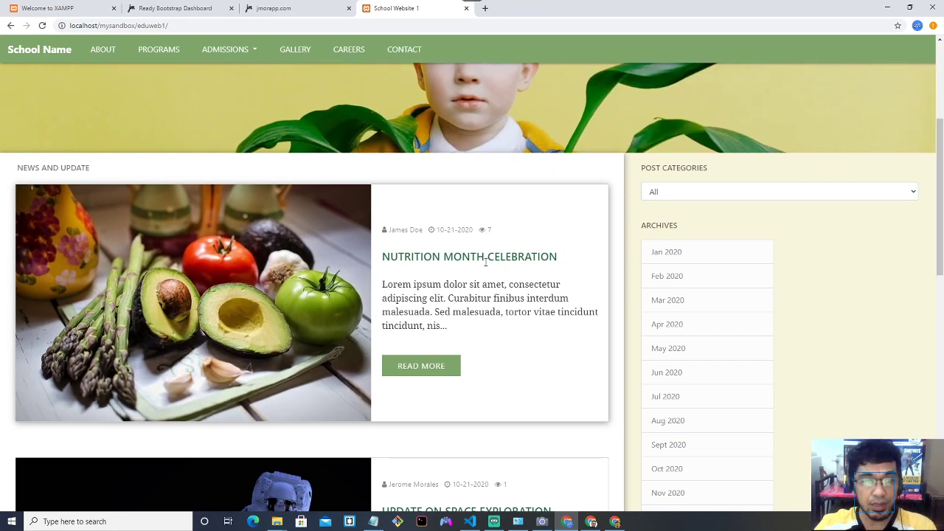
Open the Nutrition Month Celebration article, then return to the school home page.
click(437, 369)
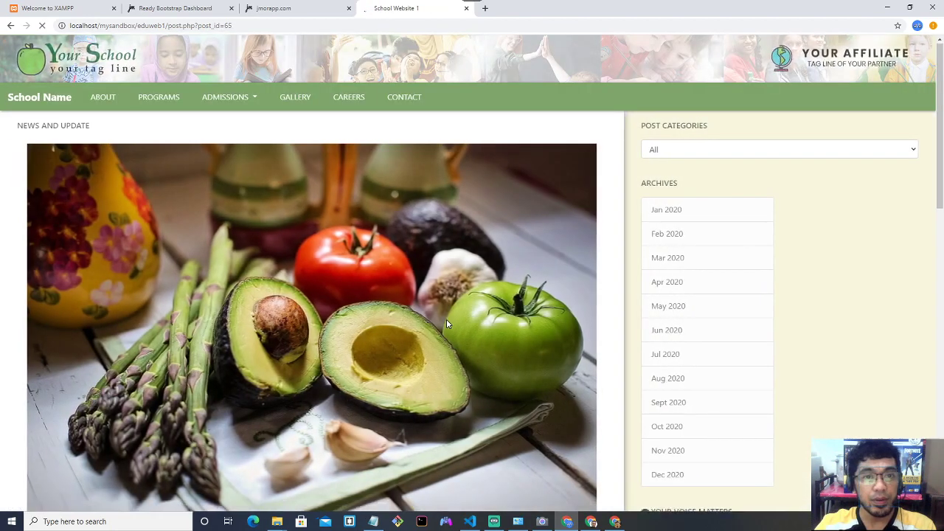
scroll(445, 323, down, 3)
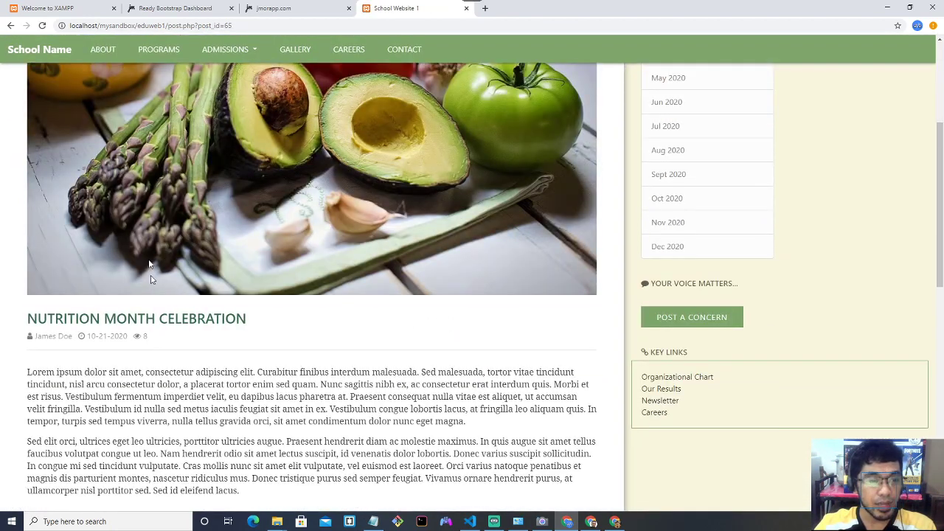
click(51, 57)
scroll(526, 297, down, 2)
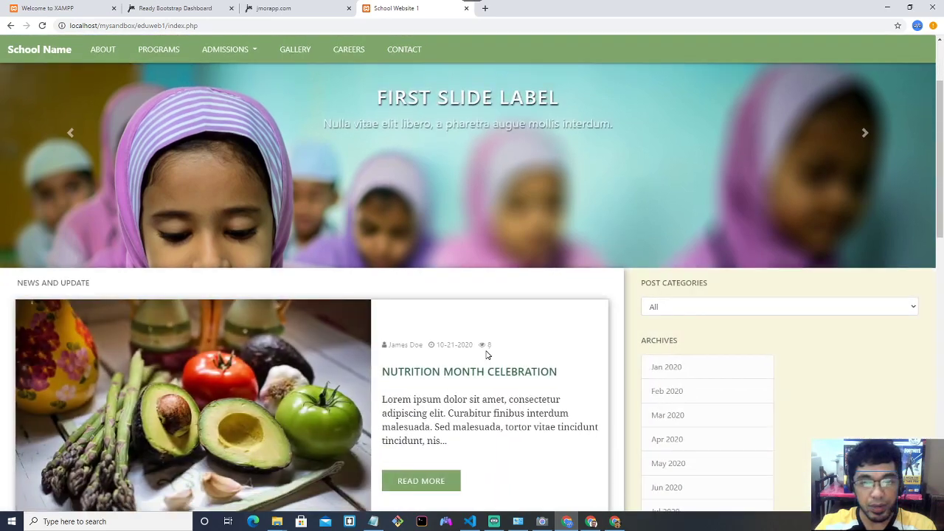
Zoom the page in two levels, reopen the Nutrition Month Celebration post and reload it.
key(ctrl+plus)
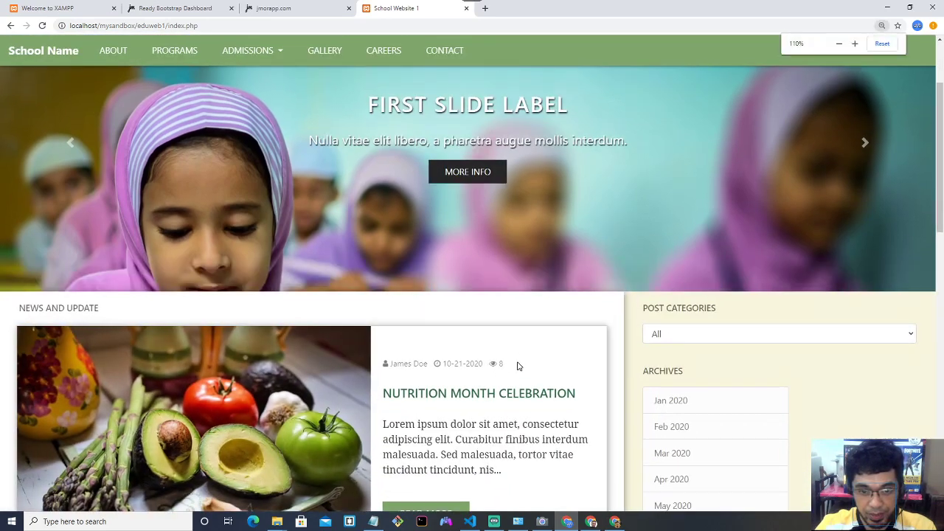
key(ctrl+plus)
key(ctrl+plus)
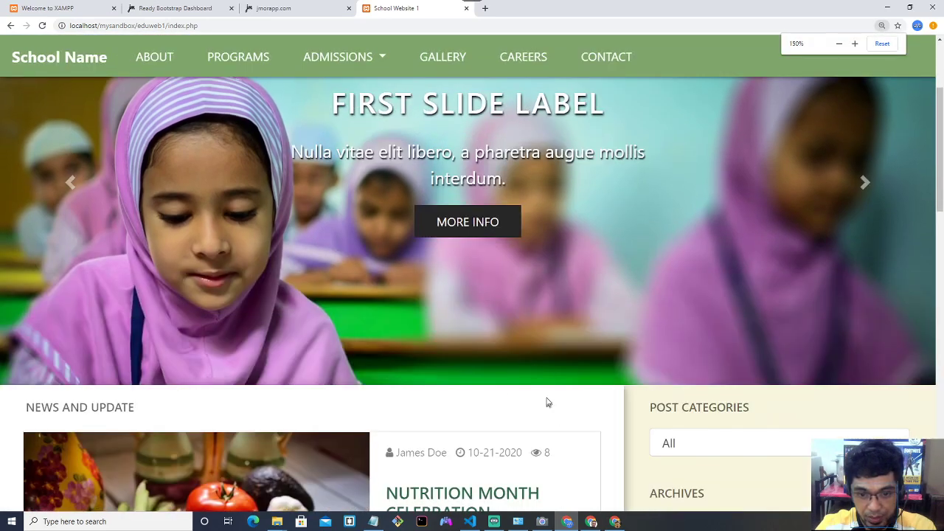
scroll(535, 366, down, 1)
scroll(540, 344, down, 1)
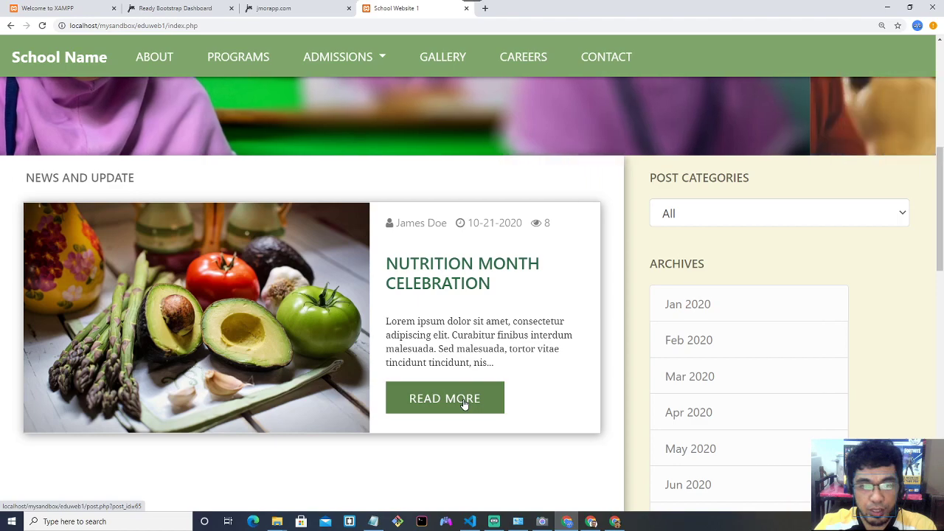
click(464, 402)
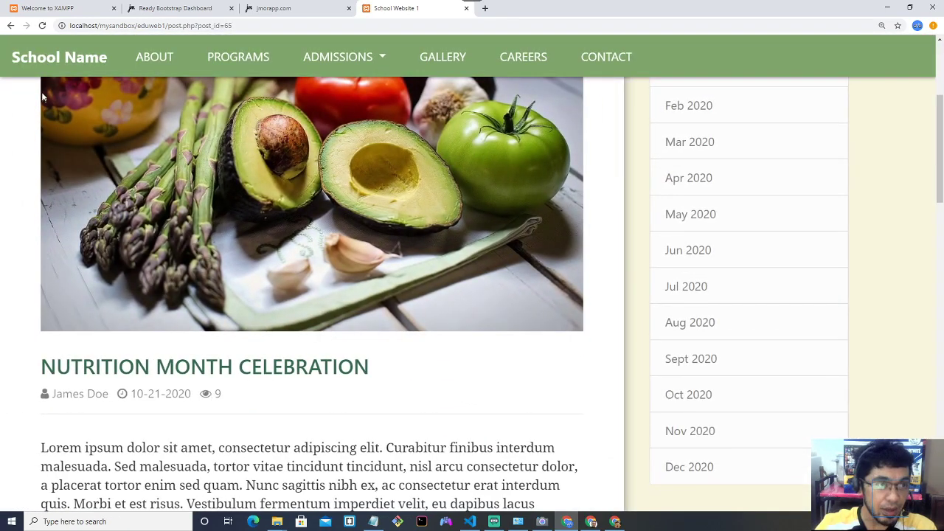
click(11, 25)
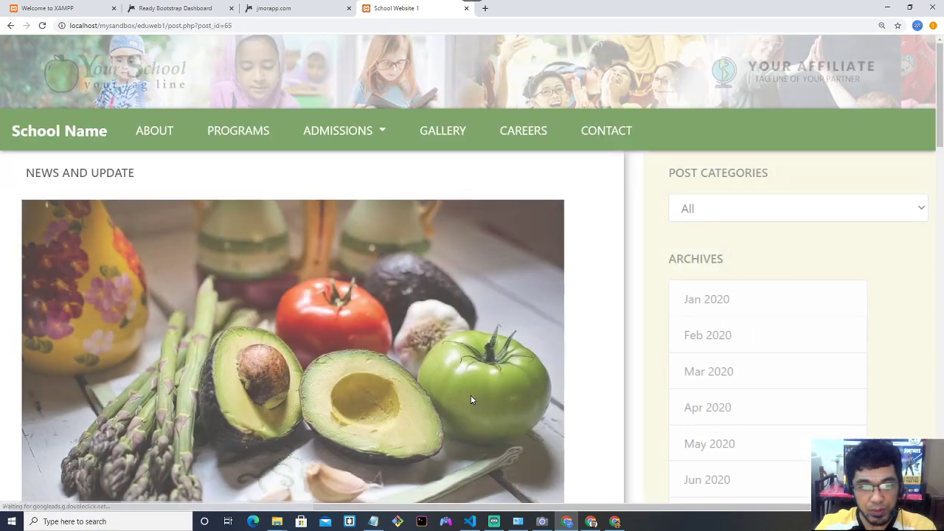
Scroll through the post, go back to the homepage via the brand link, and zoom out.
scroll(471, 396, down, 3)
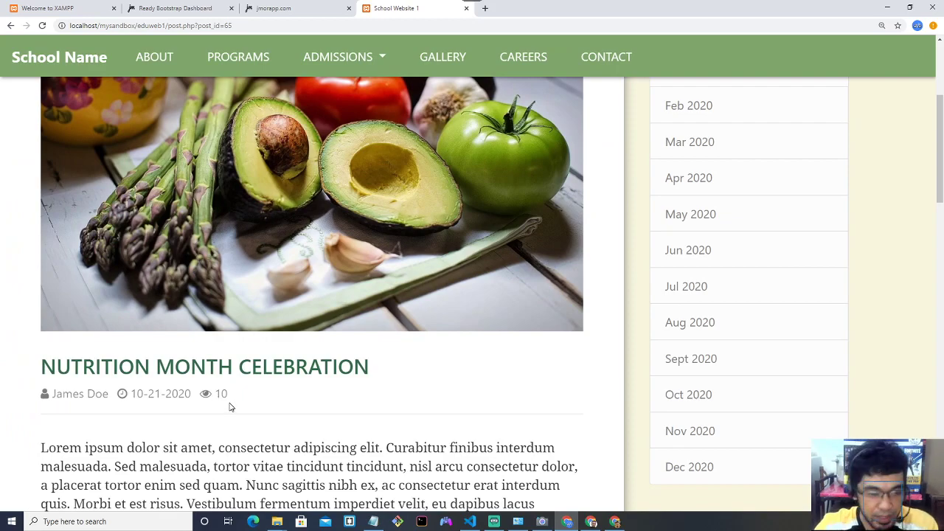
scroll(228, 407, up, 3)
scroll(229, 407, down, 4)
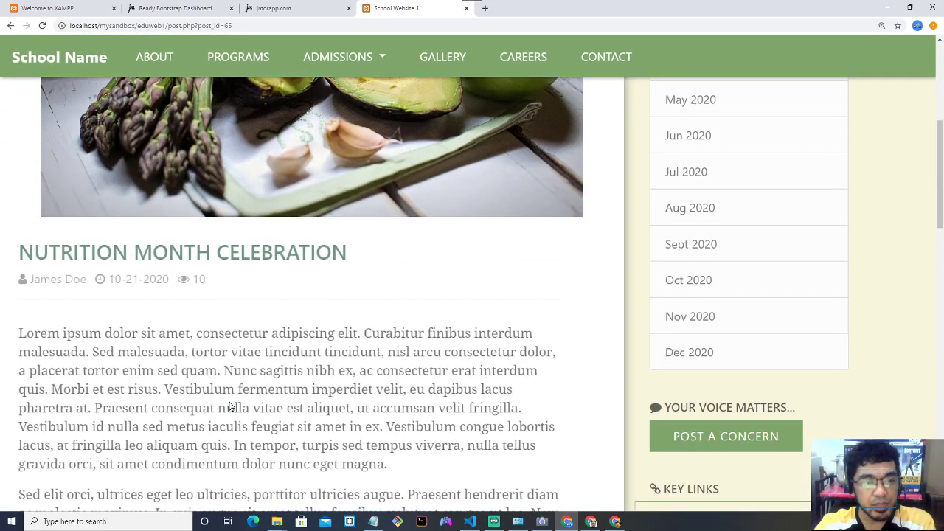
scroll(229, 407, down, 2)
scroll(229, 407, up, 6)
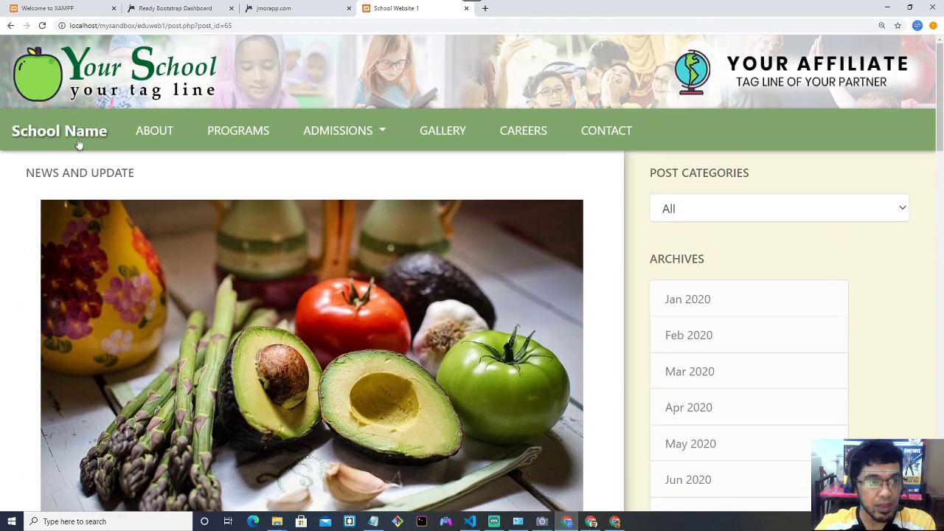
click(79, 144)
key(ctrl+minus)
key(ctrl+minus)
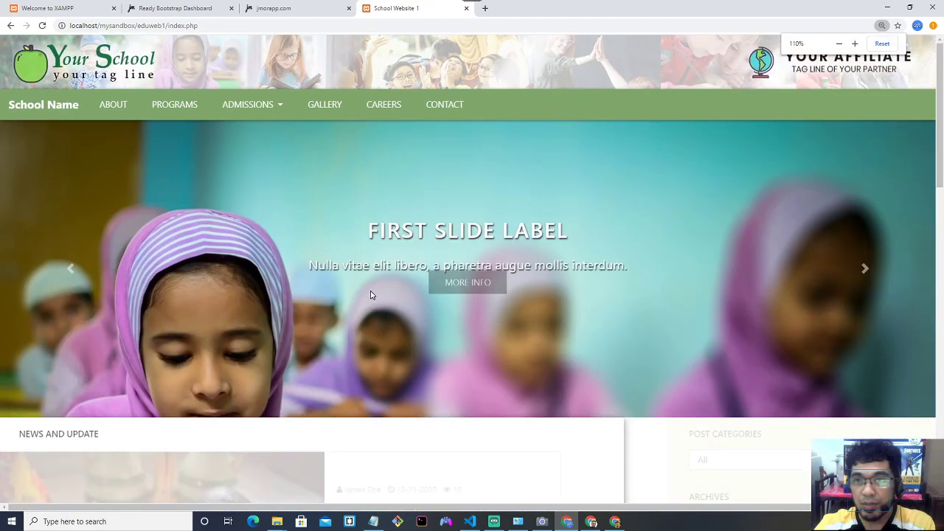
key(ctrl+minus)
scroll(400, 290, down, 3)
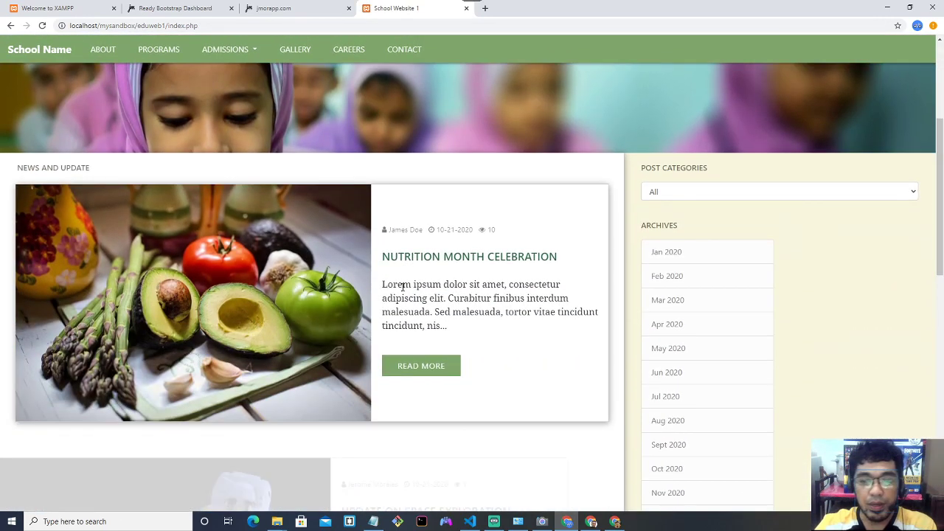
scroll(403, 287, down, 2)
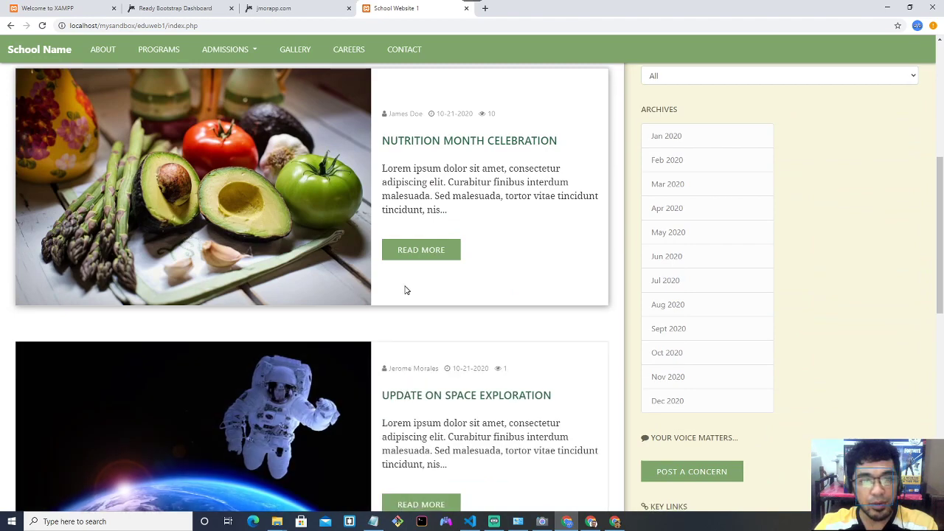
scroll(403, 290, down, 4)
scroll(405, 289, down, 4)
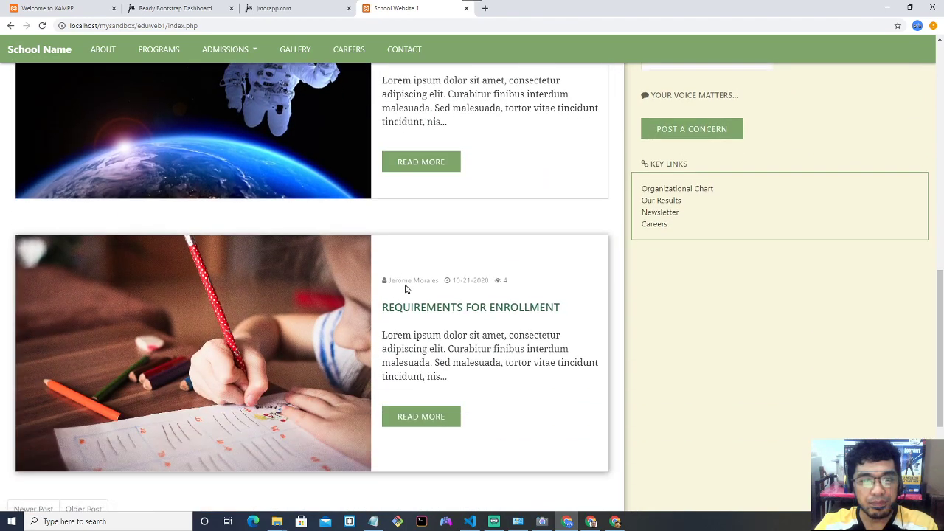
scroll(406, 287, up, 2)
scroll(405, 287, up, 8)
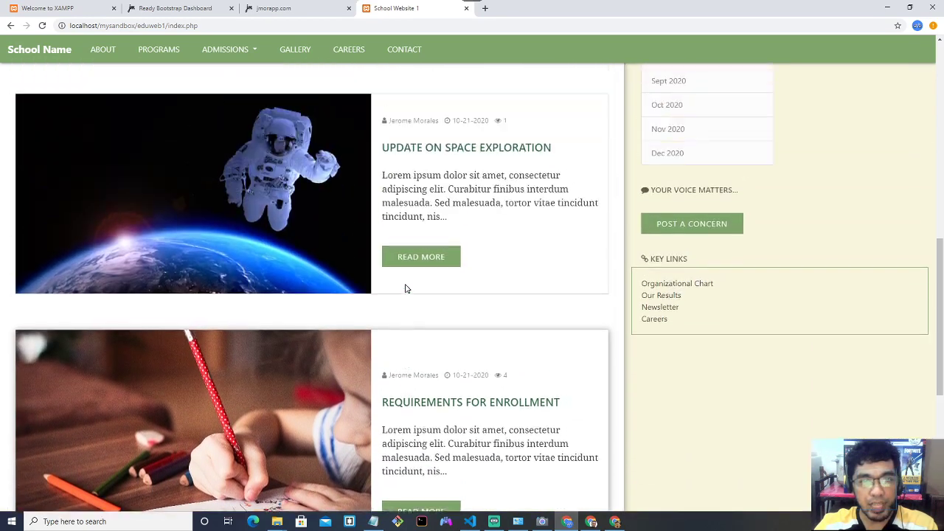
scroll(406, 288, down, 2)
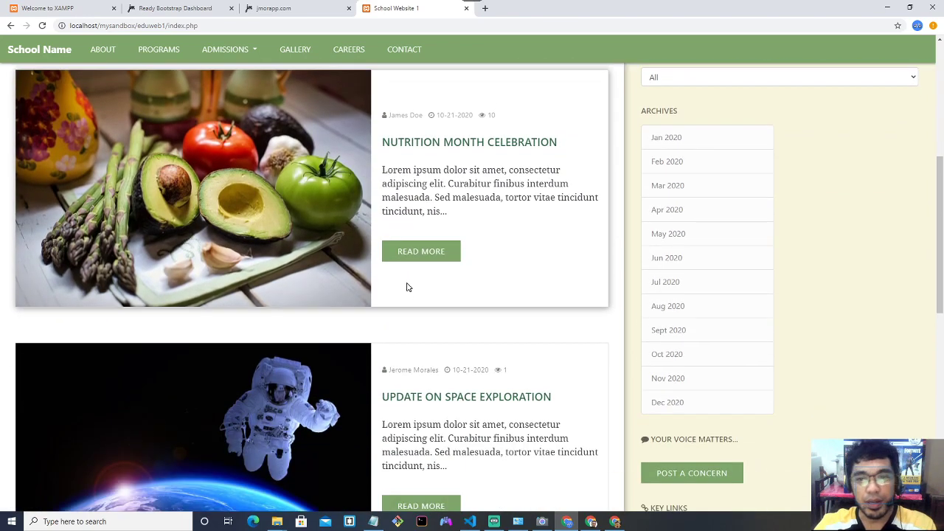
scroll(406, 288, up, 2)
click(812, 193)
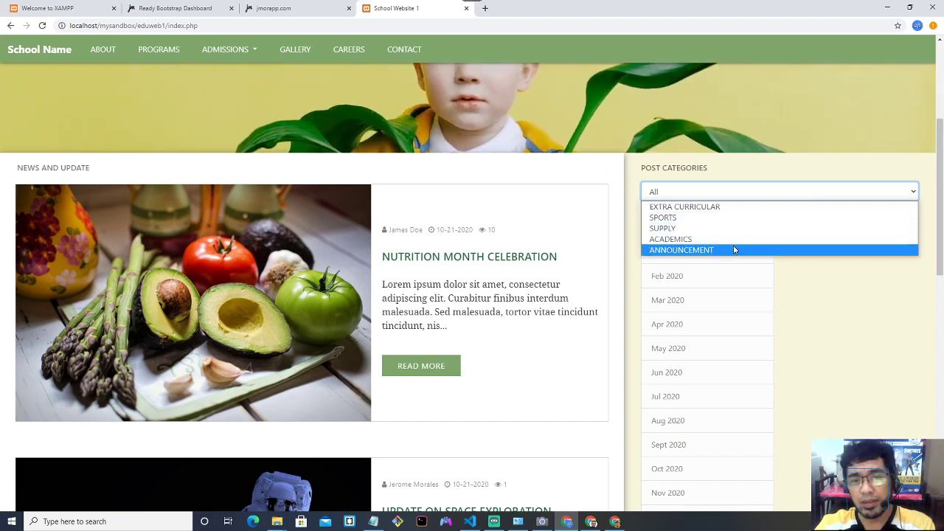
click(736, 293)
scroll(742, 267, down, 2)
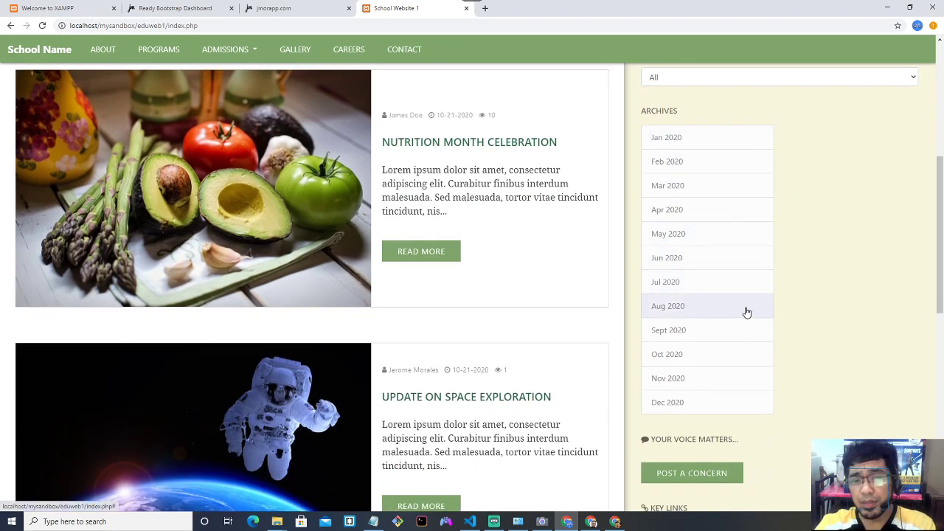
scroll(744, 310, down, 3)
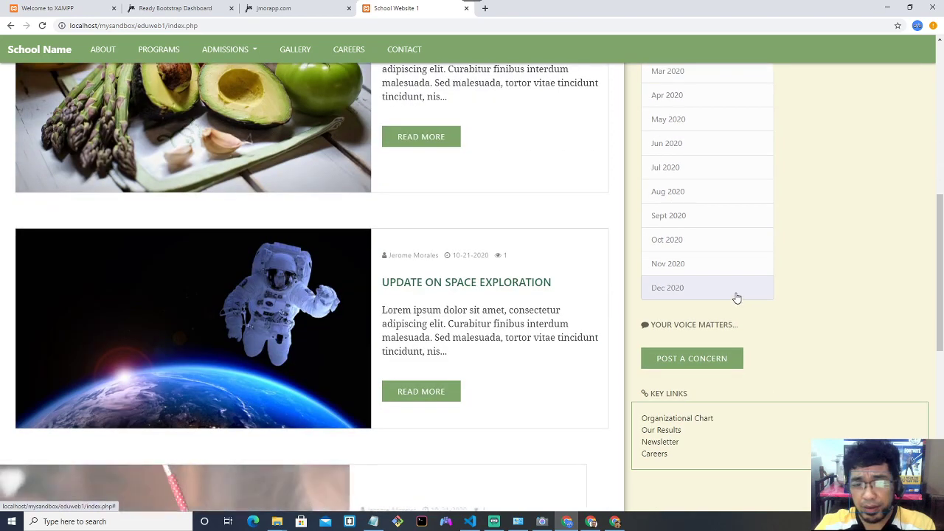
scroll(731, 293, down, 2)
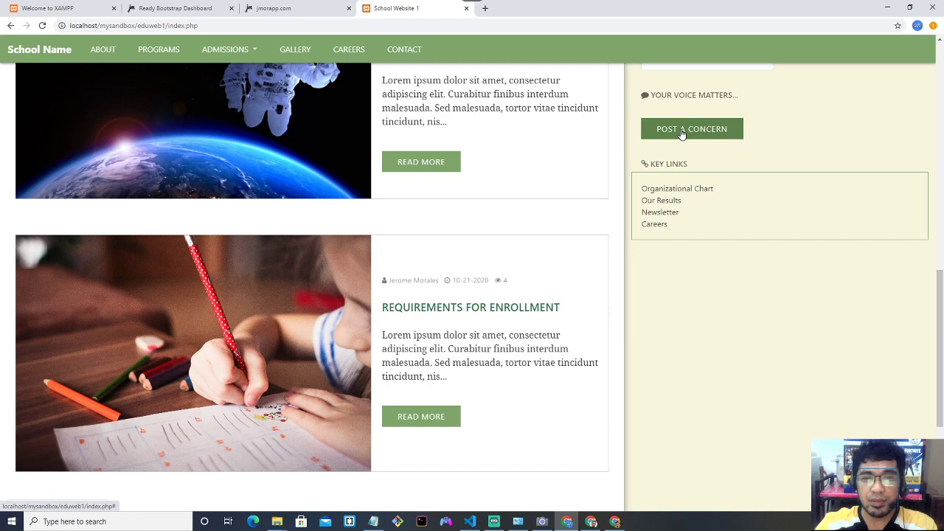
scroll(510, 256, down, 3)
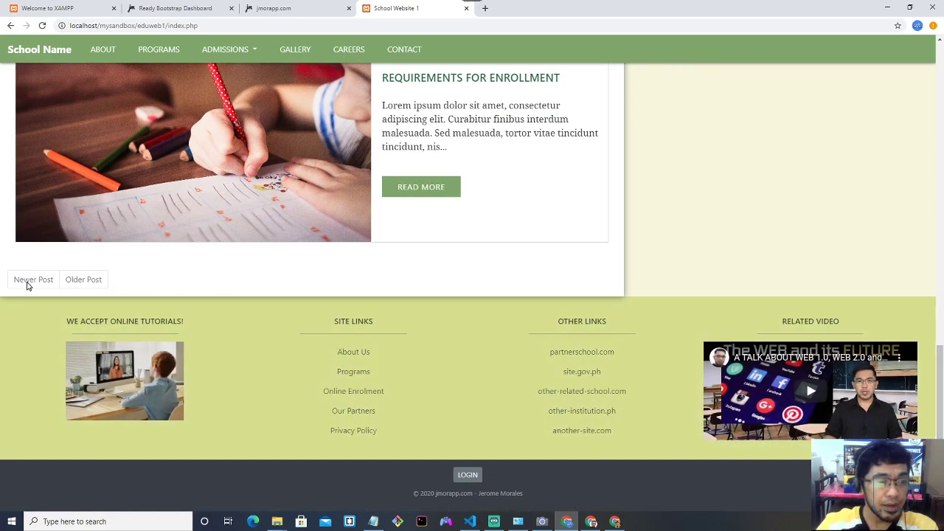
scroll(189, 286, up, 6)
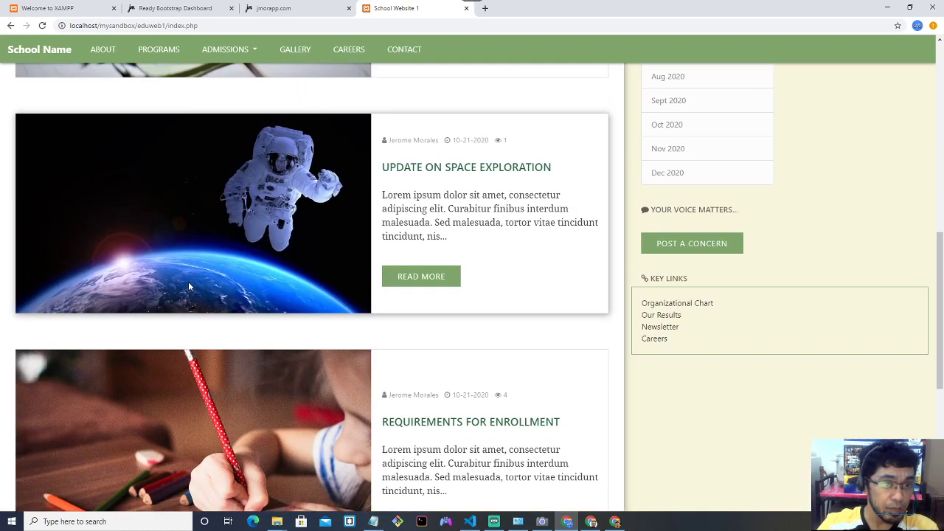
scroll(238, 205, down, 6)
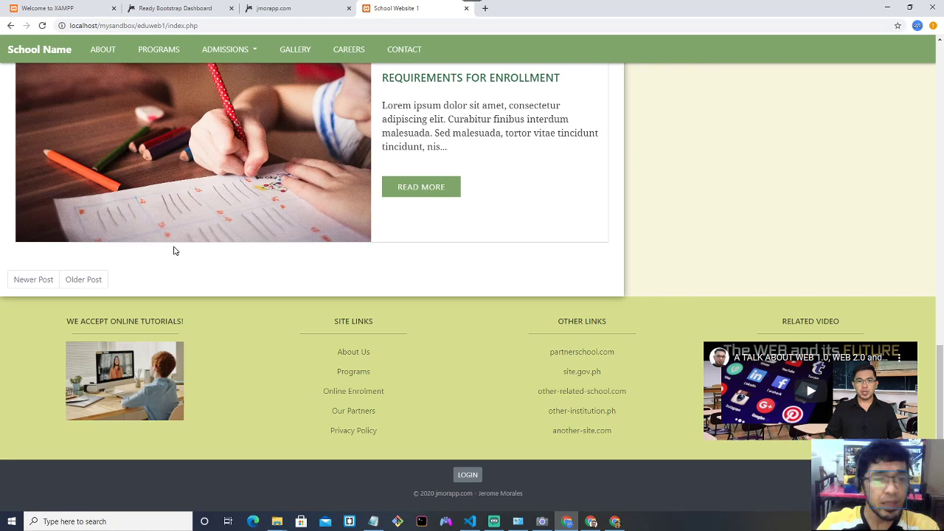
scroll(220, 207, up, 2)
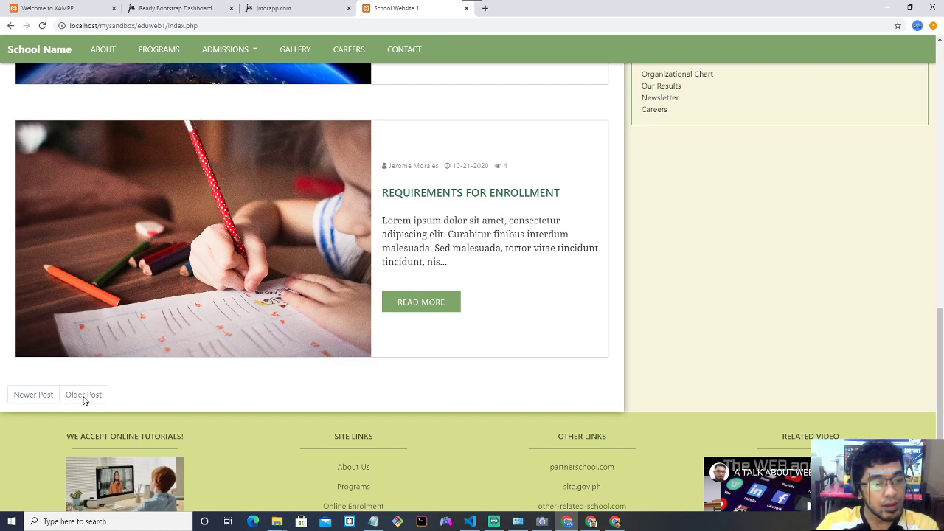
scroll(163, 385, up, 10)
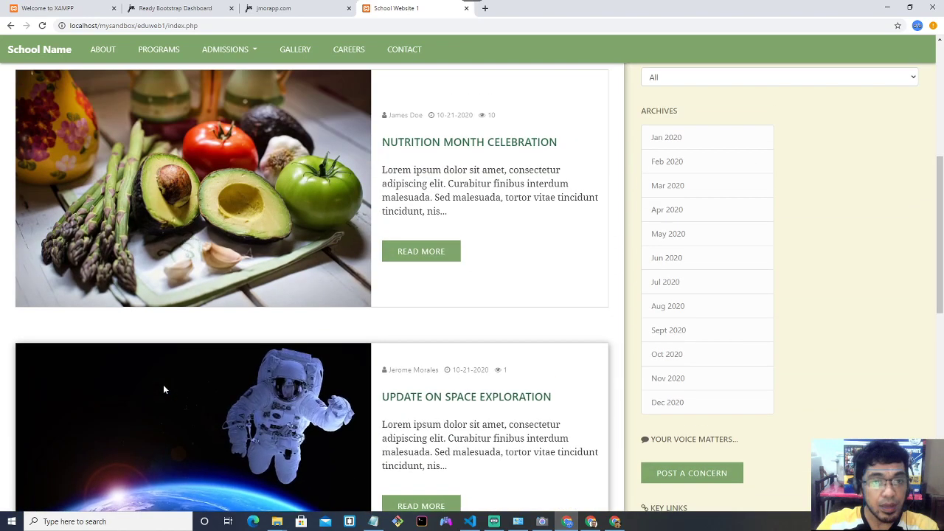
scroll(163, 387, down, 6)
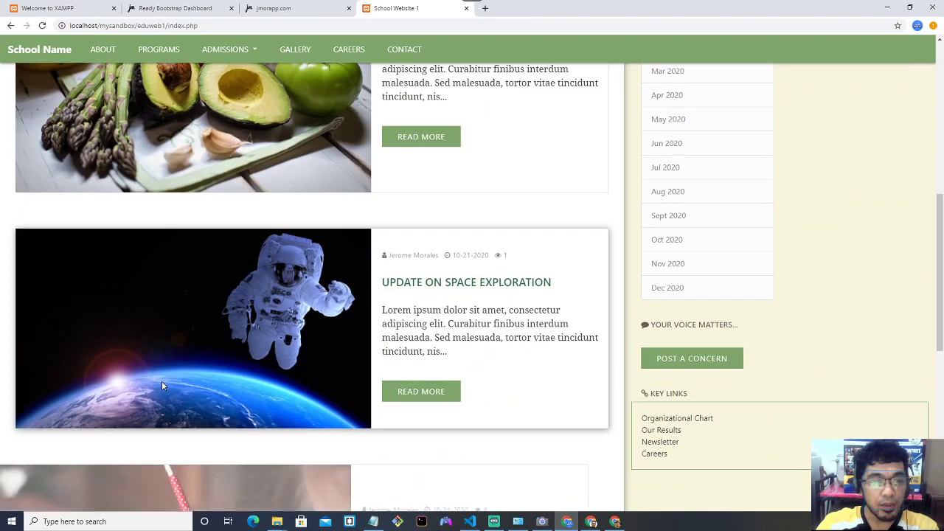
scroll(163, 386, down, 1)
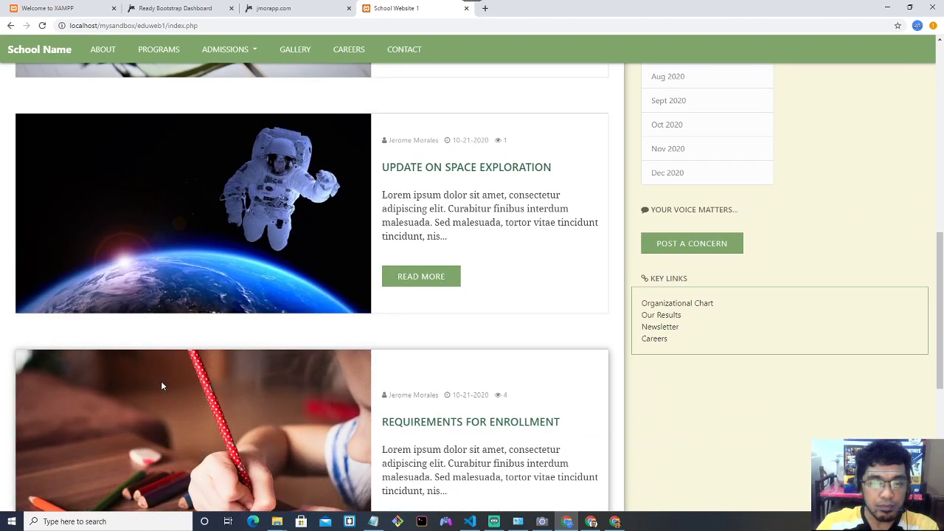
scroll(162, 386, down, 4)
scroll(179, 366, up, 7)
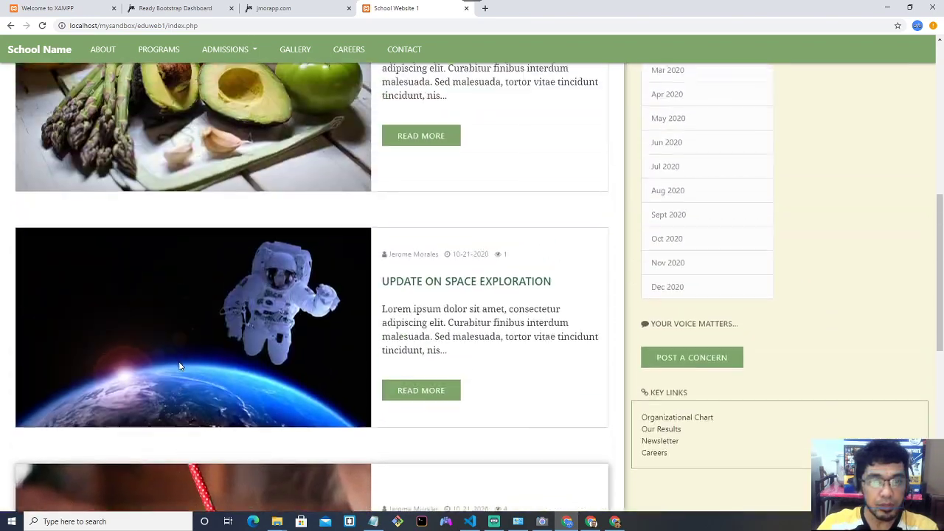
scroll(179, 365, down, 5)
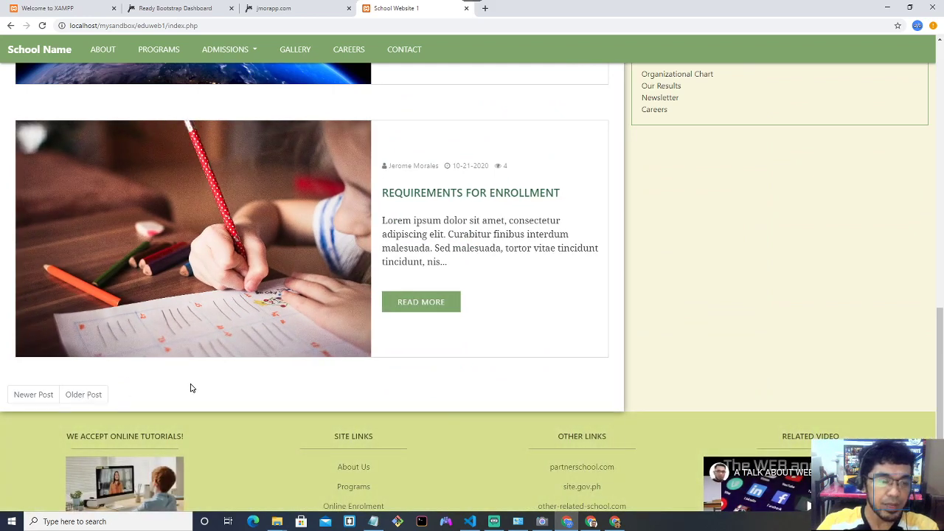
scroll(231, 386, down, 2)
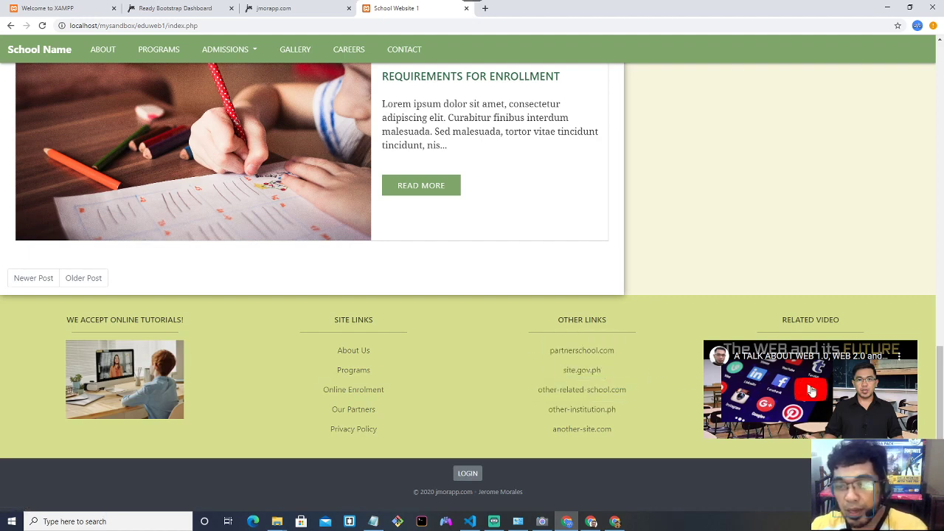
click(814, 391)
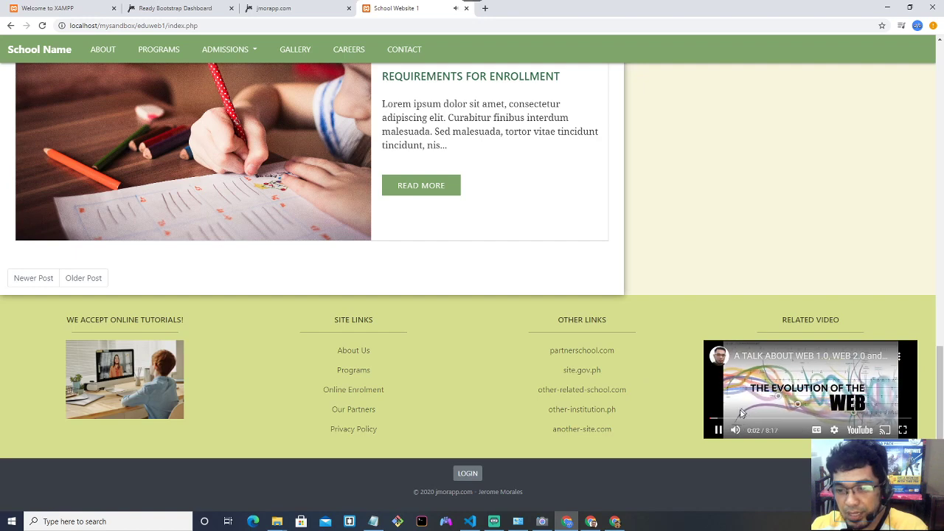
click(810, 391)
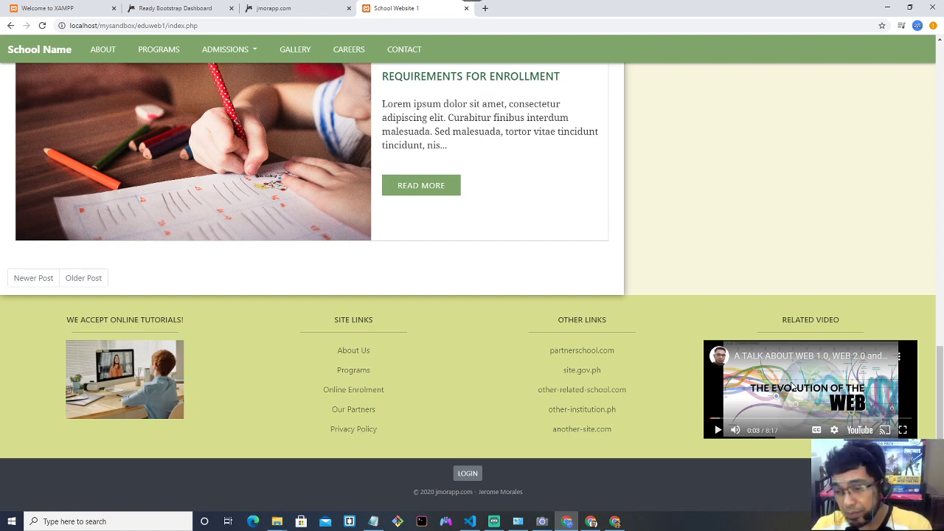
scroll(793, 386, up, 3)
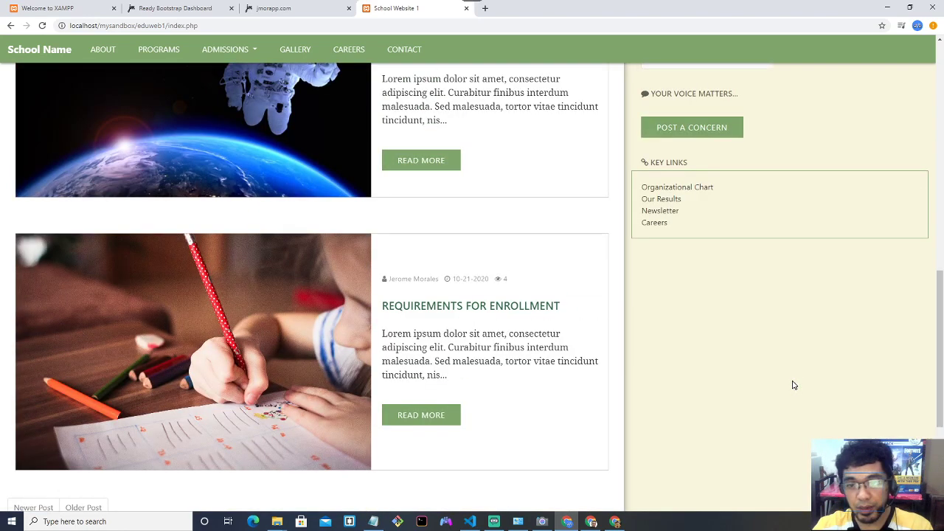
scroll(793, 386, up, 10)
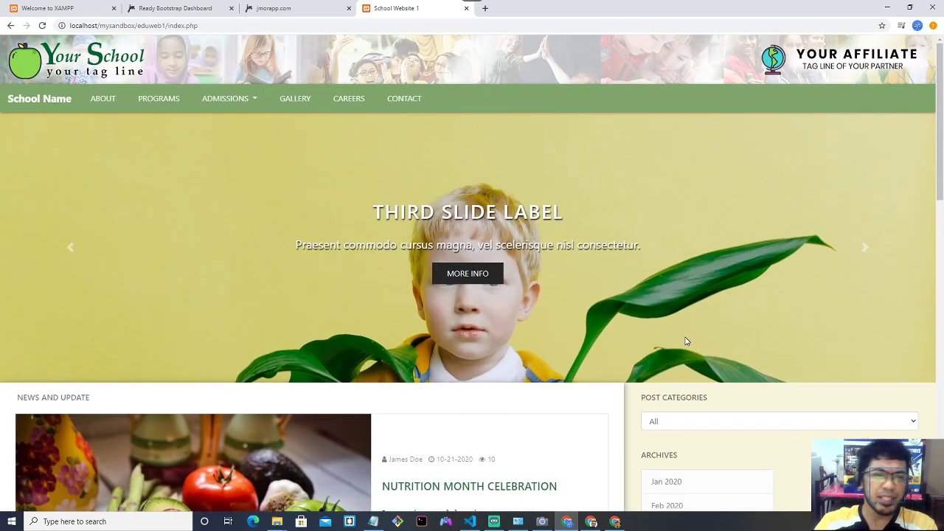
scroll(685, 341, down, 3)
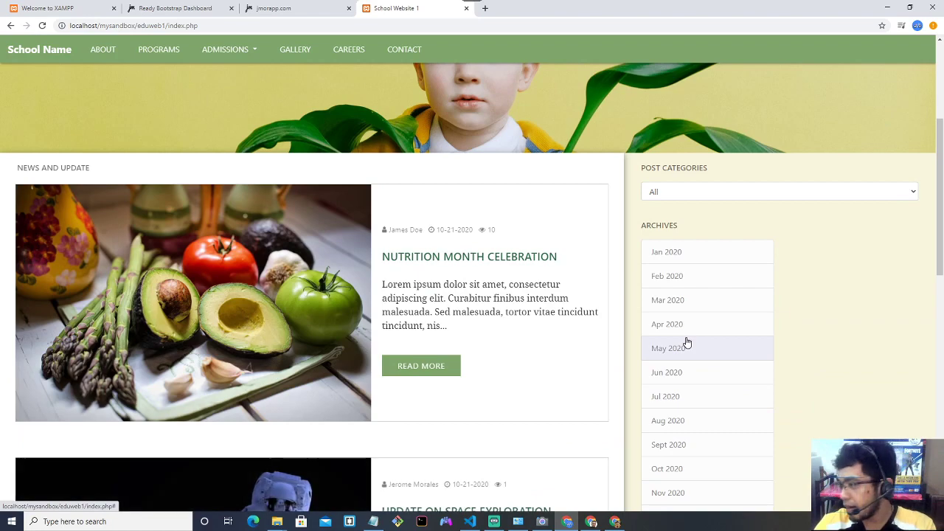
scroll(561, 307, down, 9)
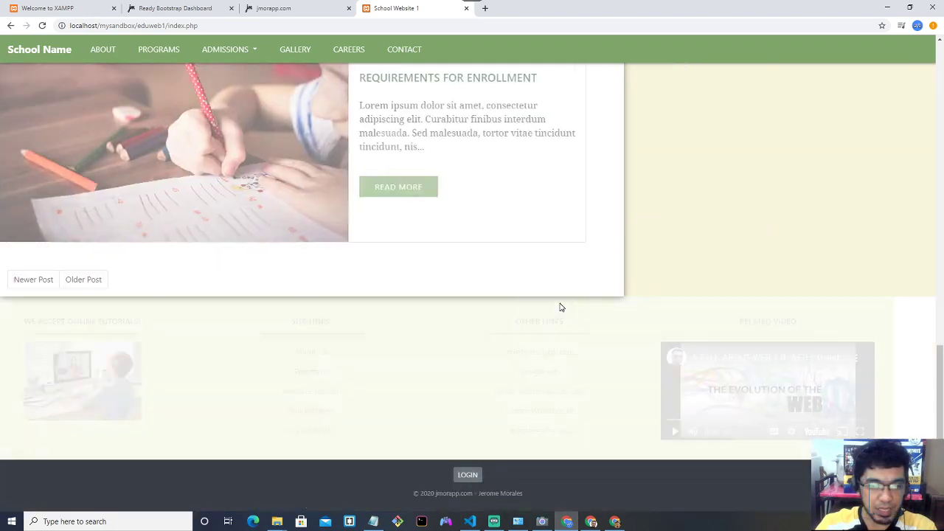
scroll(562, 306, up, 5)
scroll(560, 306, down, 5)
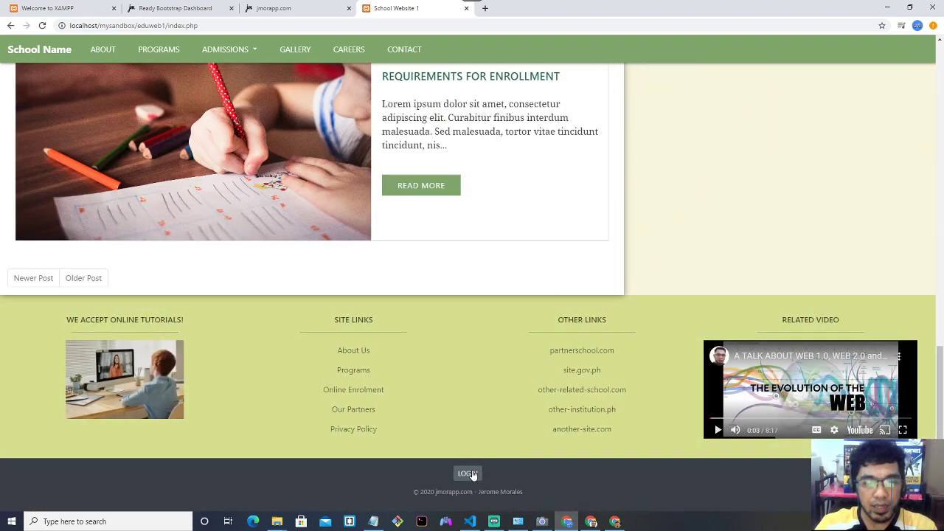
click(470, 479)
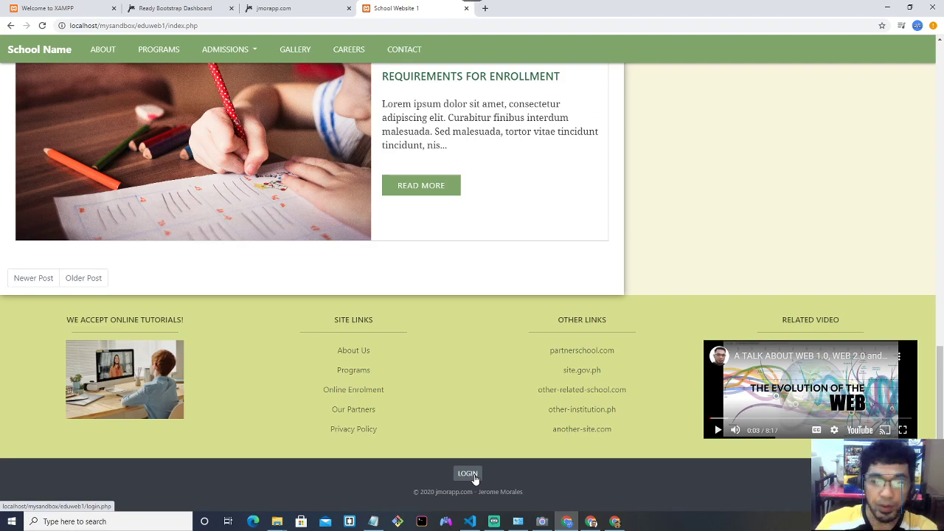
Open the sign-in page and enter an account e-mail address.
click(475, 478)
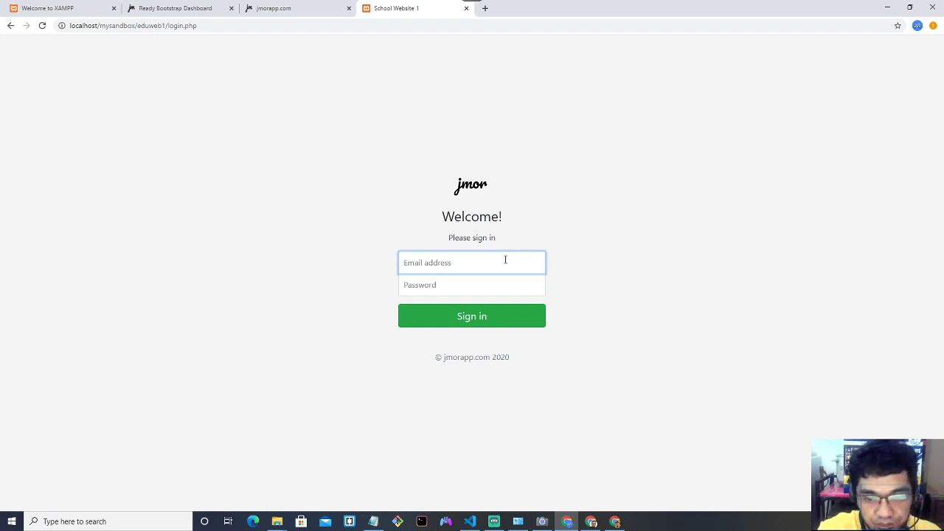
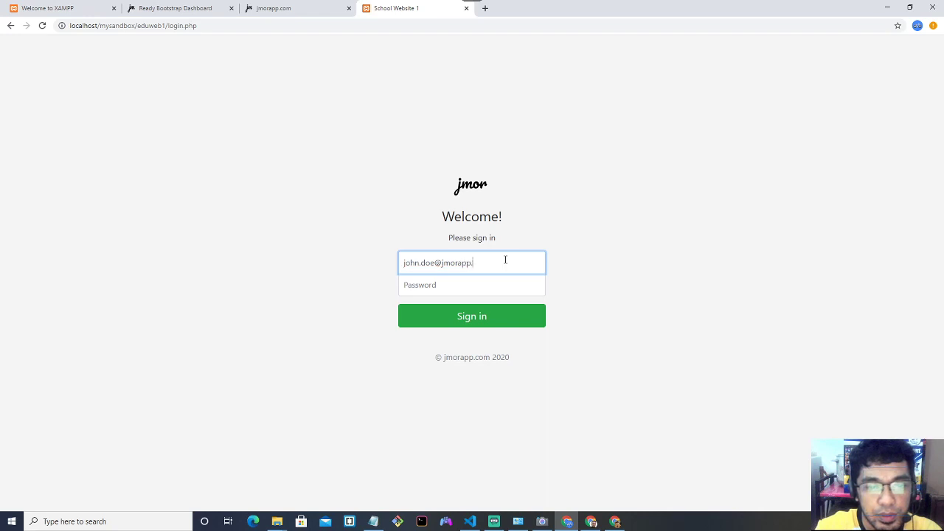
Enter an eight-character password and submit the form, which reports Login failed.
key(Tab)
text(x)
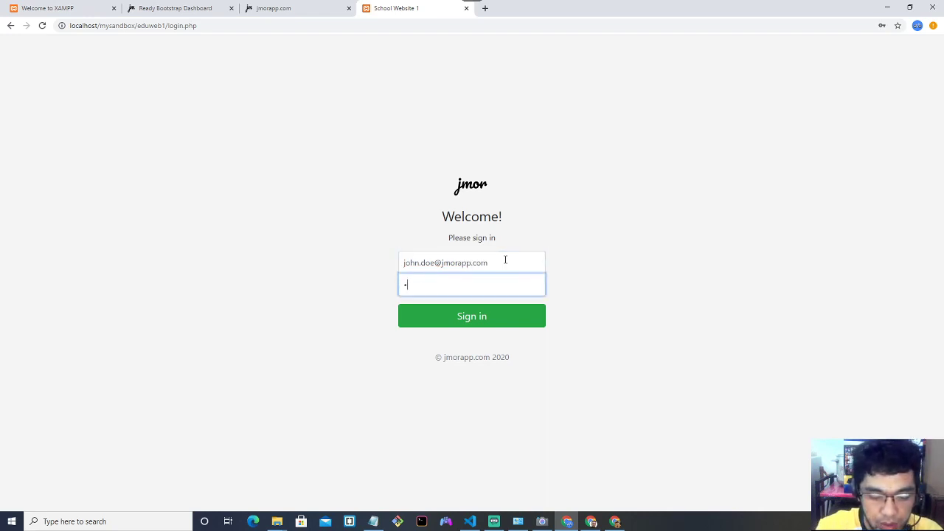
key(BackSpace)
text(xx)
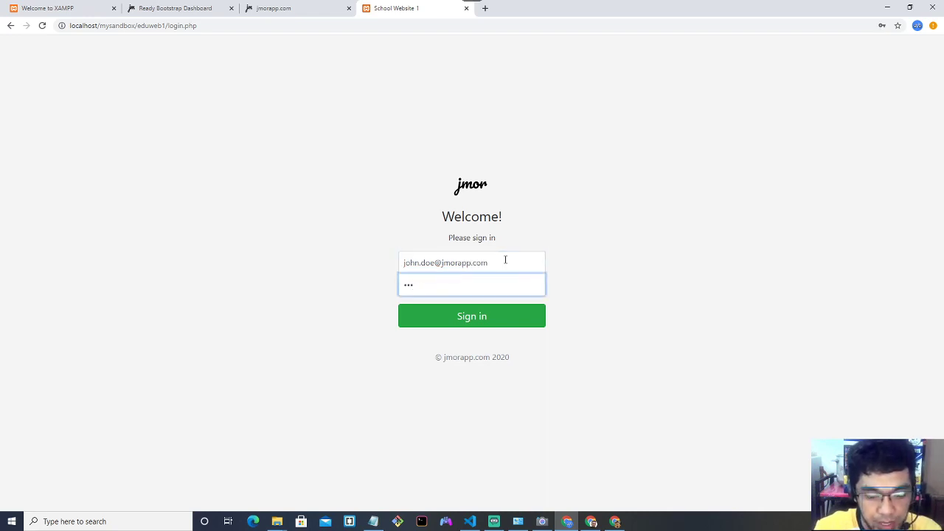
key(BackSpace)
key(BackSpace)
key(BackSpace)
text(x)
key(BackSpace)
key(F12)
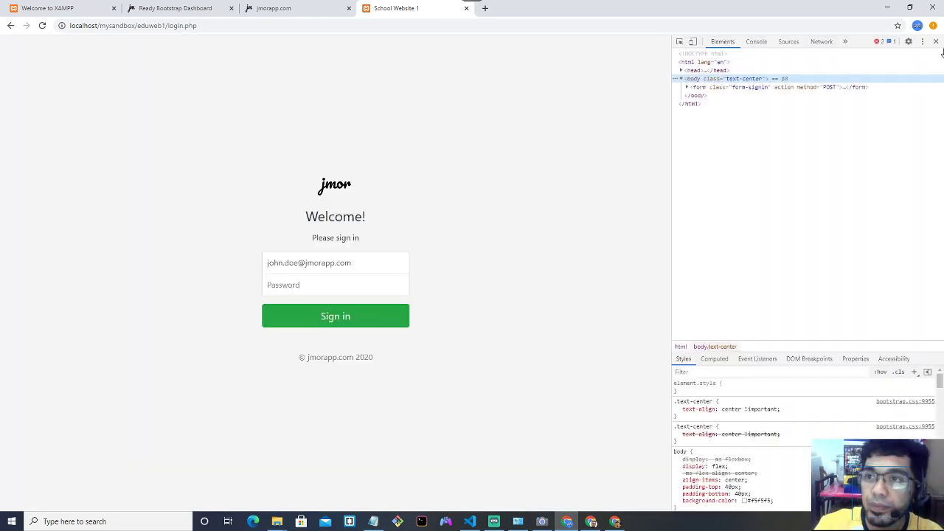
click(935, 42)
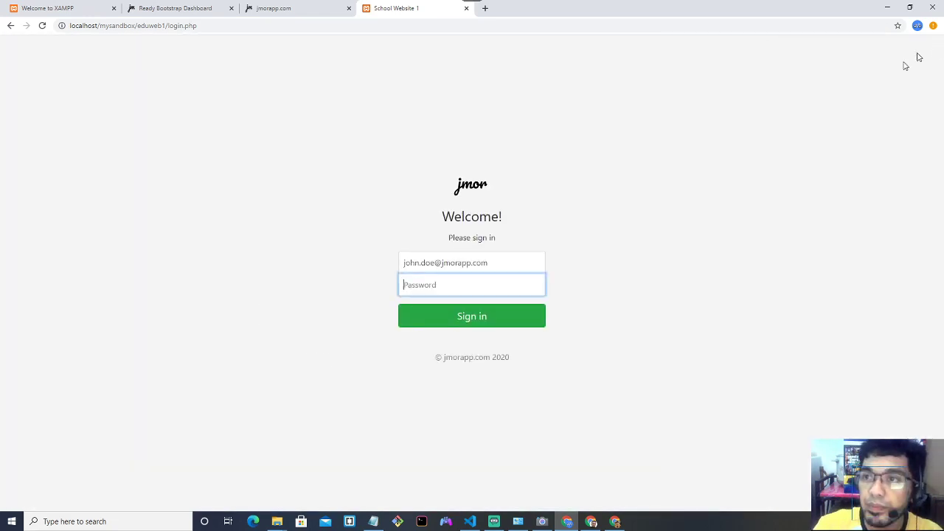
text(xxxx)
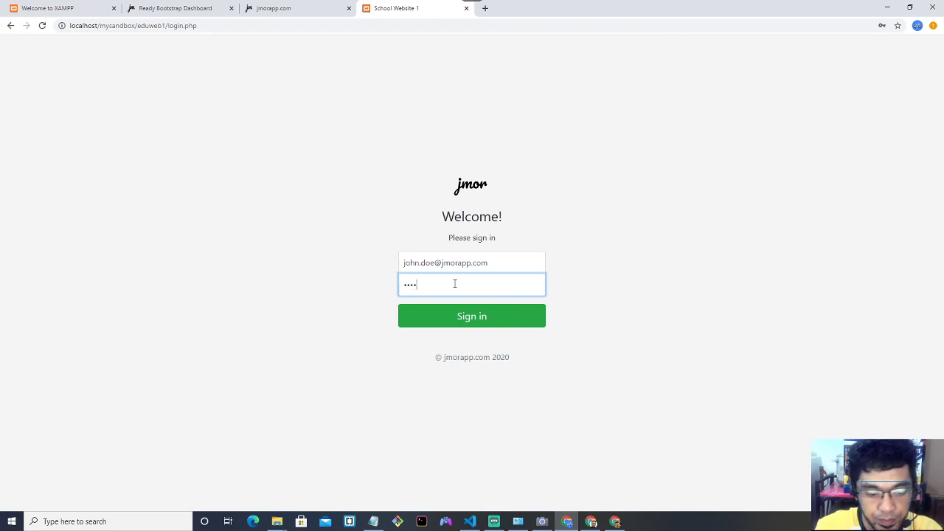
text(xxxx)
key(Return)
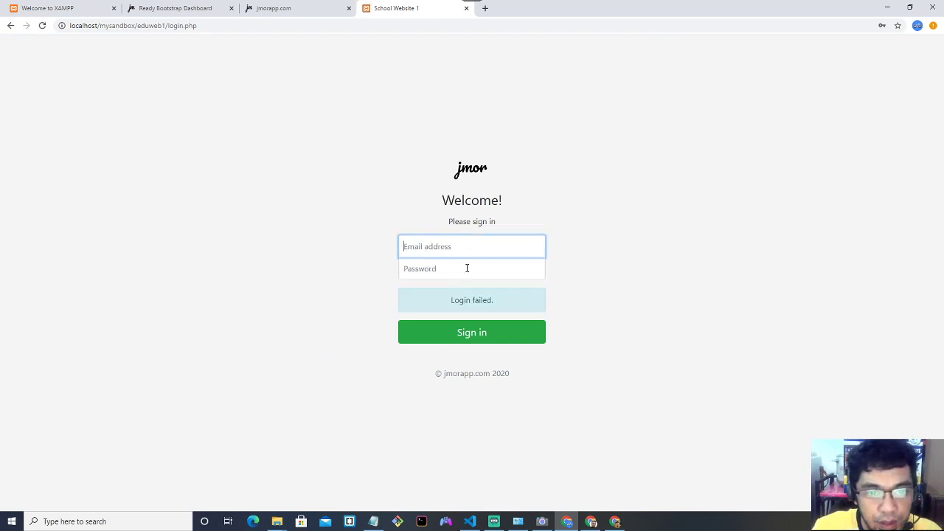
Refill the sign-in form with the other account's e-mail and password.
click(467, 245)
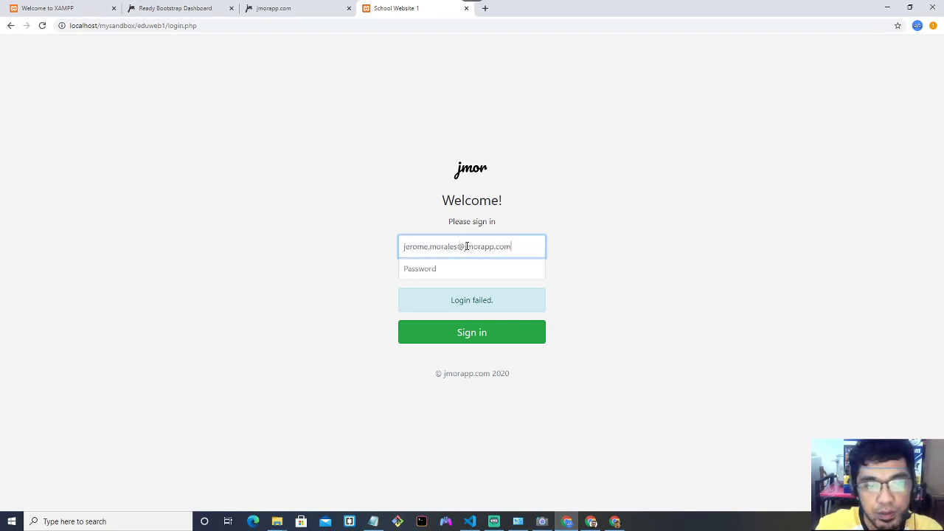
key(Tab)
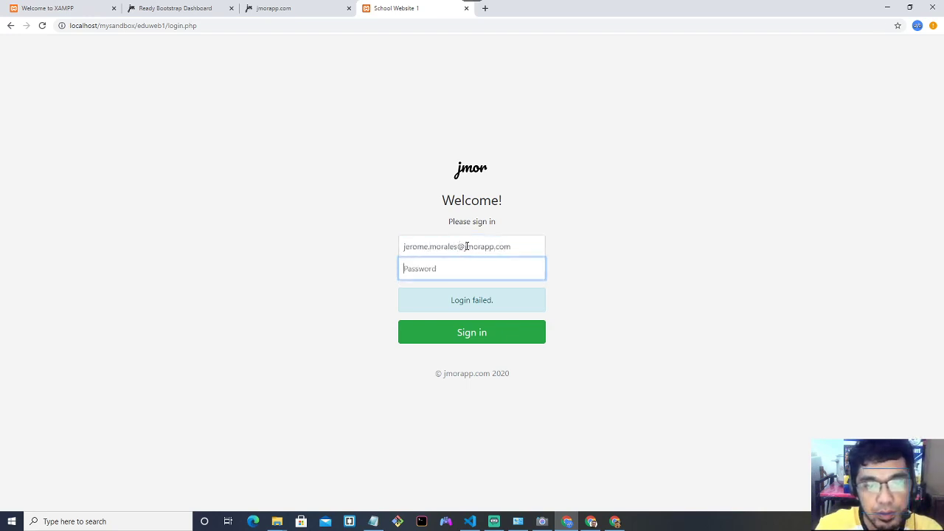
text(p)
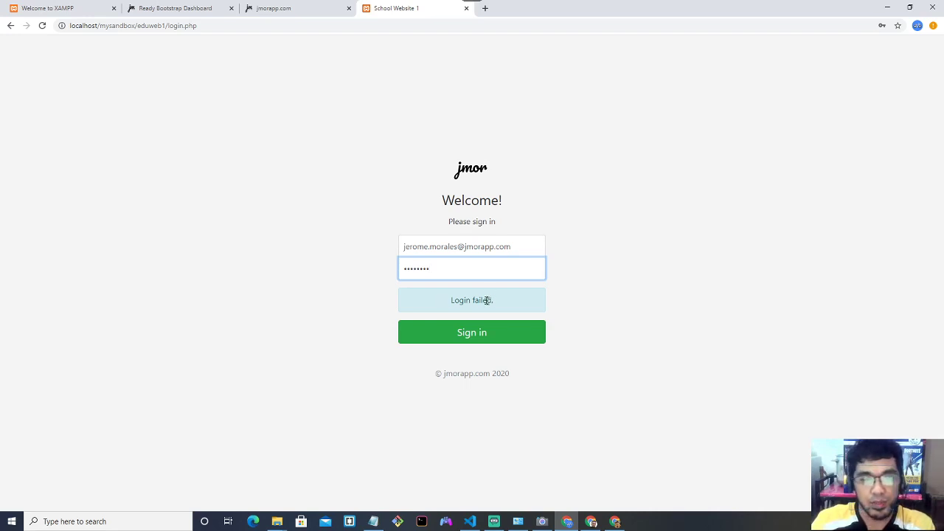
click(515, 256)
click(475, 272)
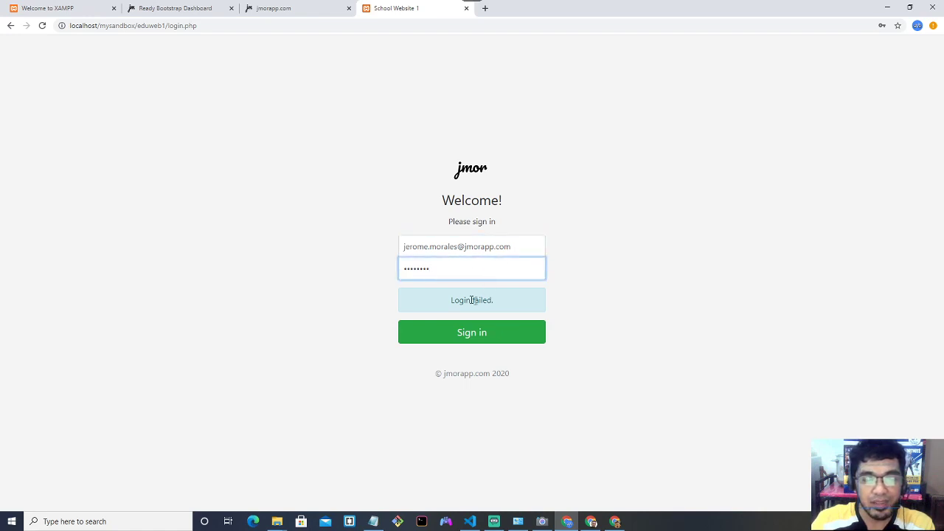
Highlight the 'Login failed.' message text, then deselect it.
drag(457, 302, 487, 303)
click(453, 300)
drag(487, 301, 498, 301)
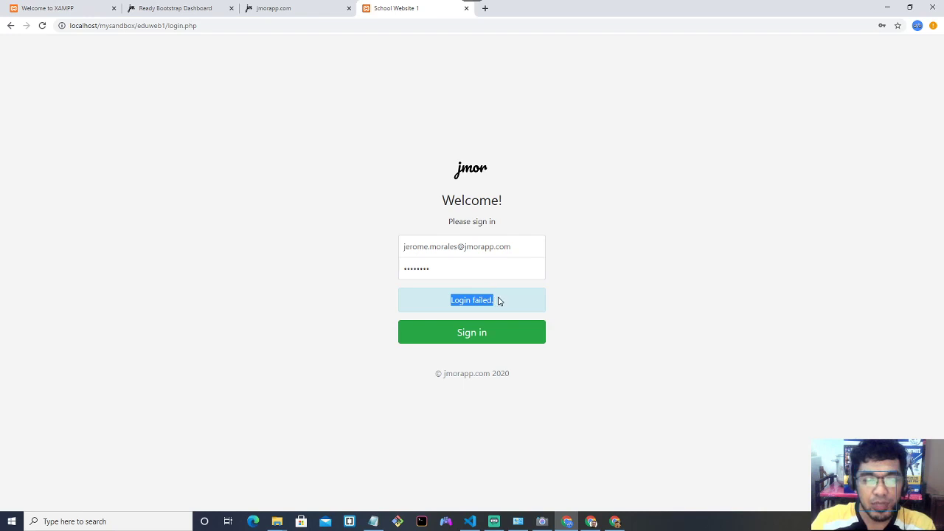
click(494, 300)
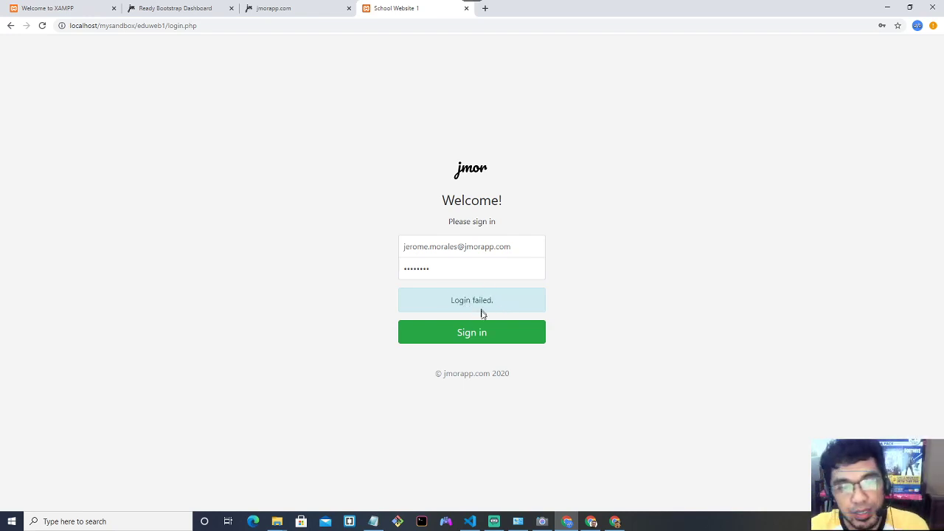
Sign in to the admin dashboard, decline saving the password, and open Manage Posts.
click(475, 332)
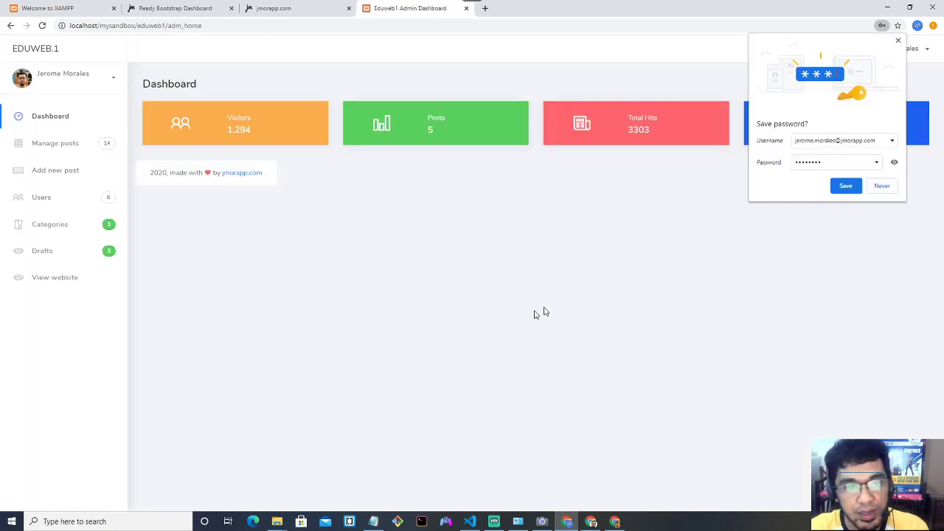
click(898, 40)
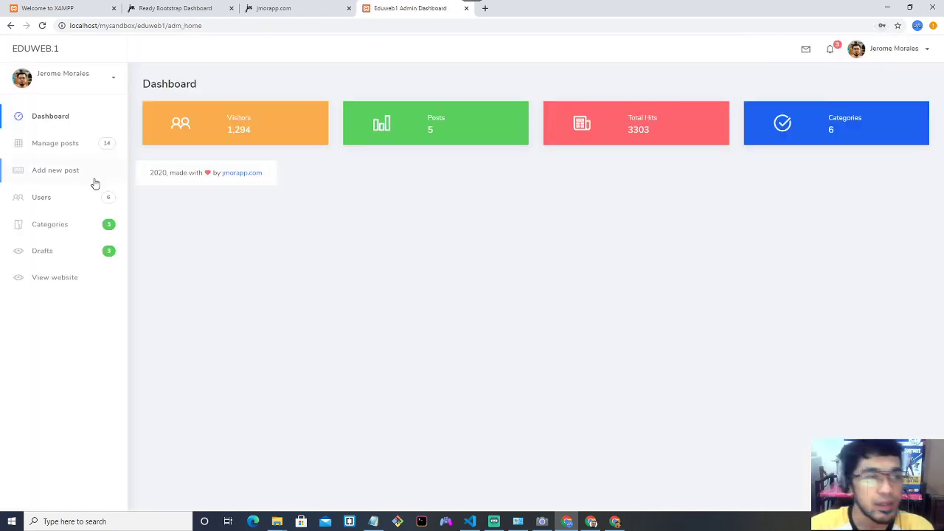
click(70, 144)
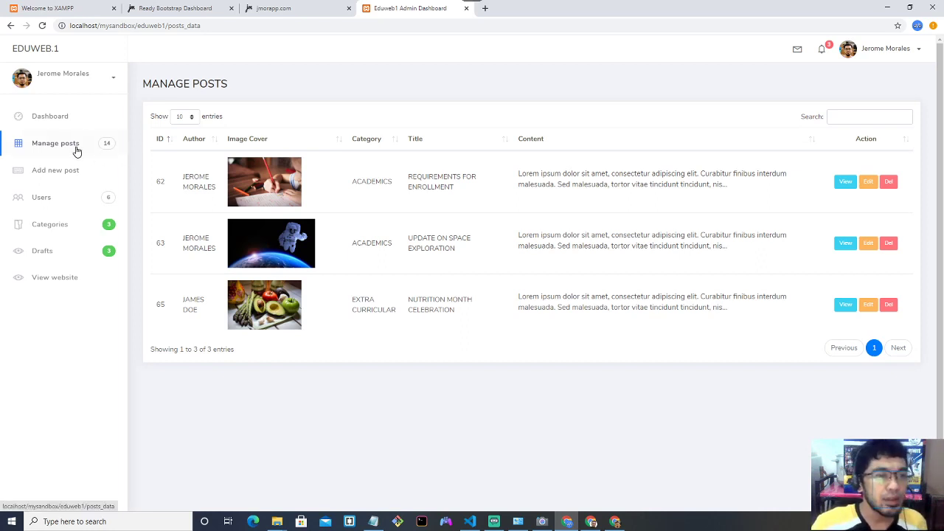
Open the public school website in a new tab, scroll its posts, and return to the list.
click(63, 277)
scroll(387, 147, down, 6)
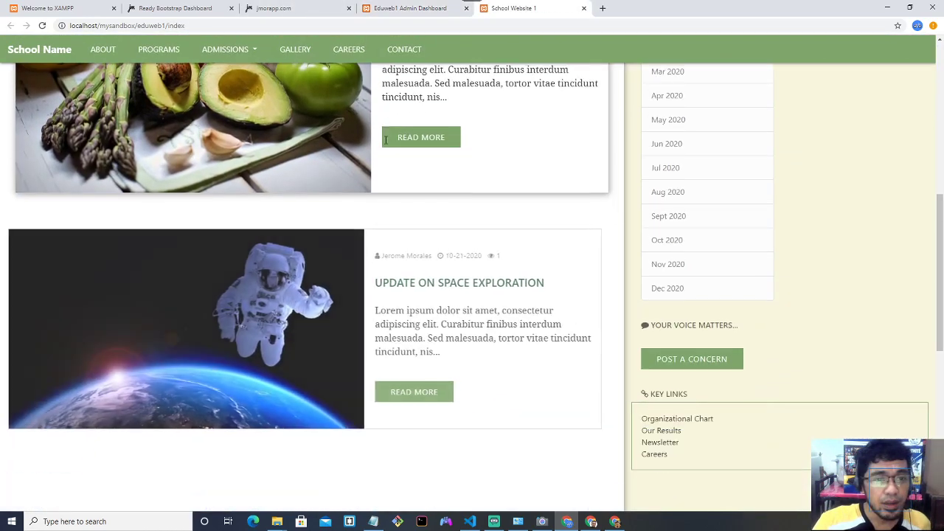
scroll(413, 154, up, 3)
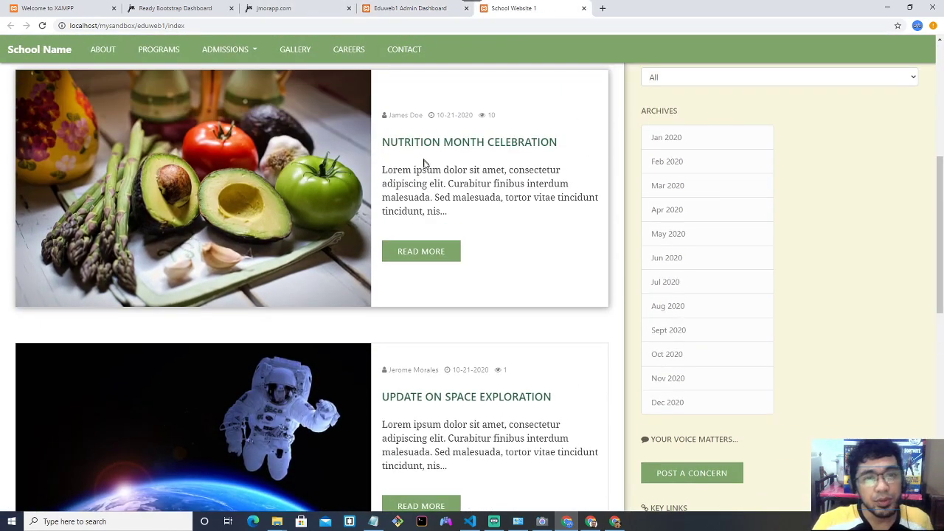
scroll(398, 219, up, 3)
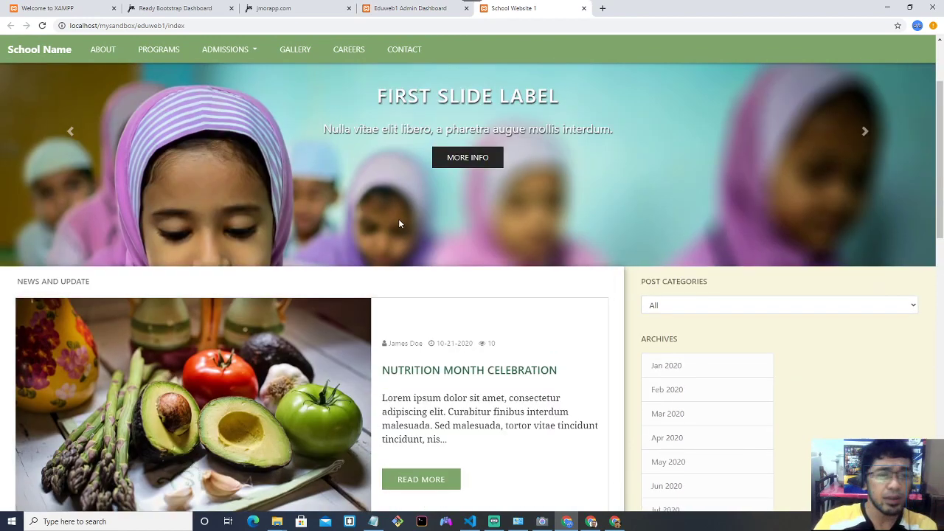
scroll(399, 220, down, 2)
scroll(399, 221, up, 2)
scroll(402, 192, down, 3)
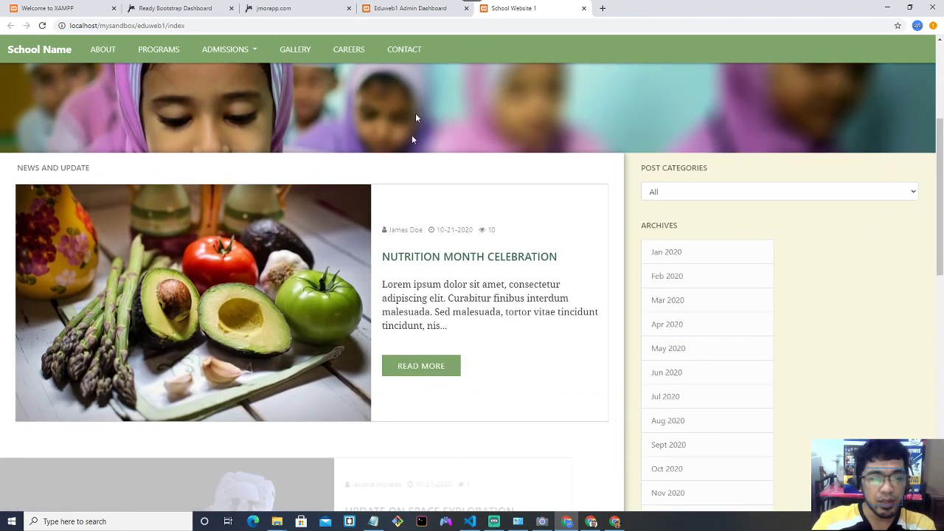
click(410, 8)
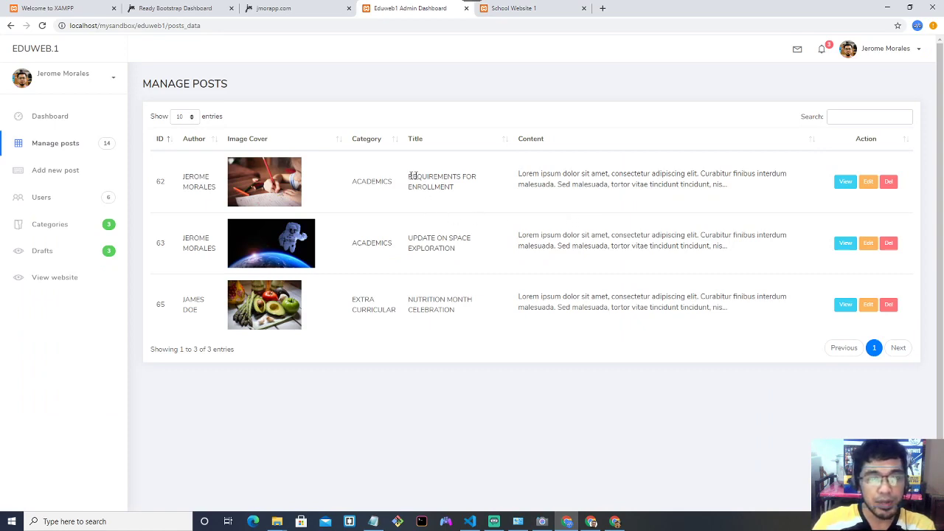
Compare the Requirements for Enrollment and Space Exploration titles between admin list and public site.
drag(414, 176, 460, 186)
click(521, 8)
scroll(463, 207, down, 10)
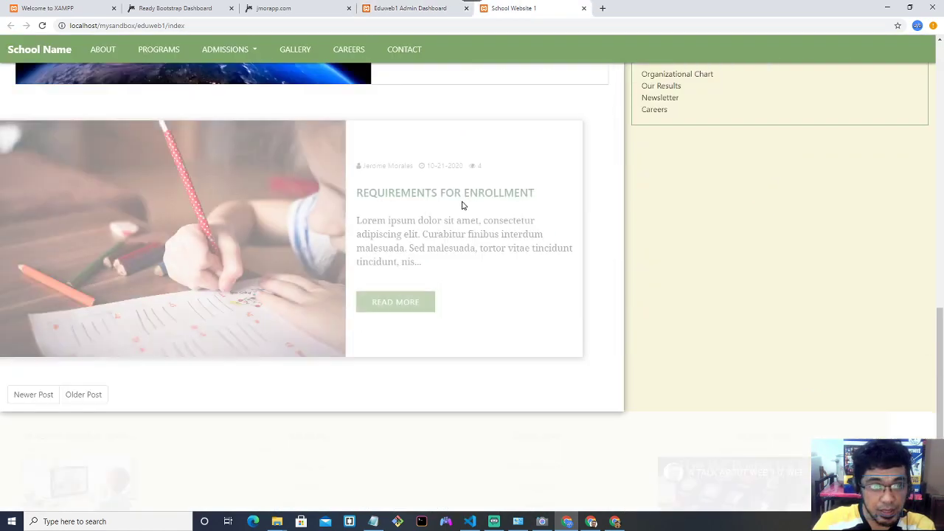
drag(403, 196, 692, 189)
click(413, 8)
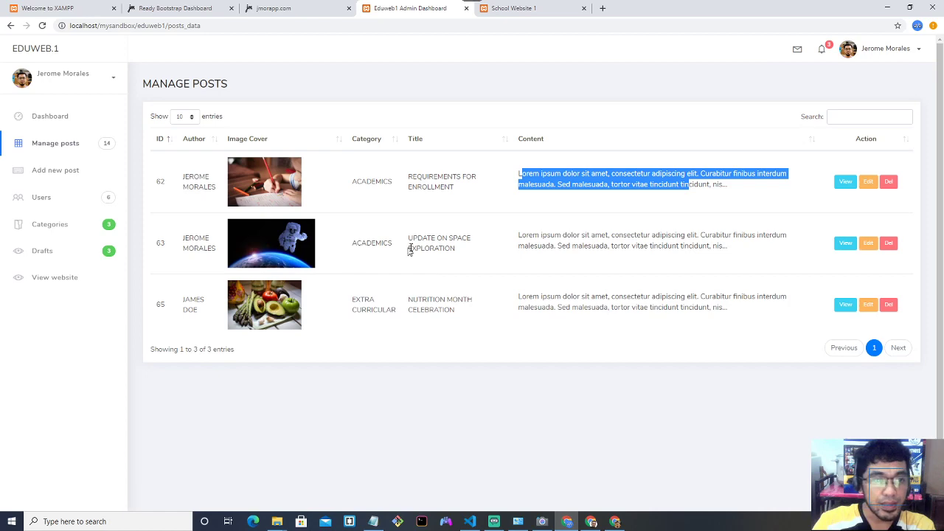
drag(418, 240, 457, 249)
click(502, 9)
scroll(497, 154, up, 3)
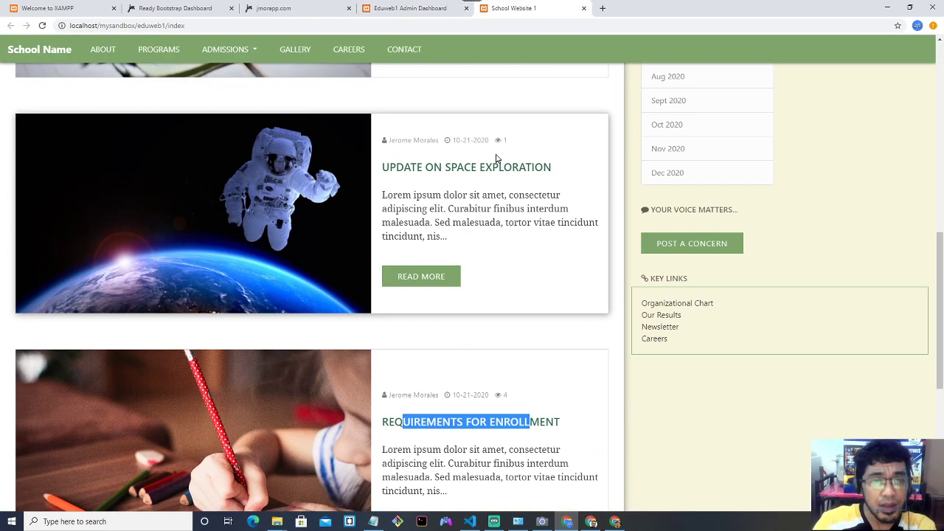
click(430, 10)
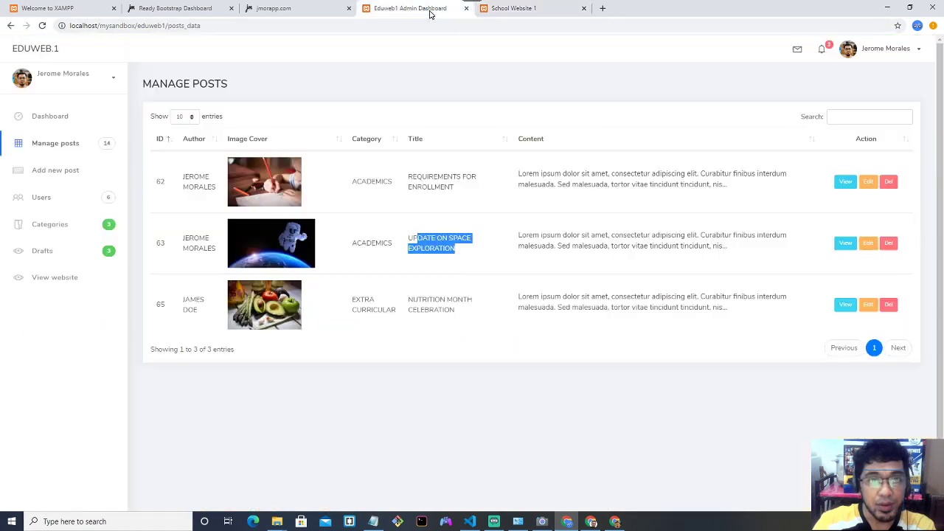
click(408, 220)
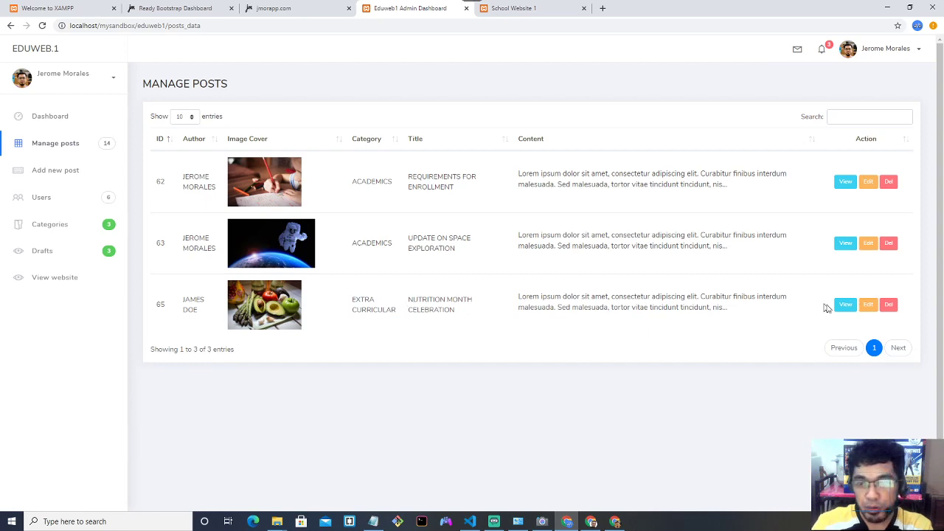
click(844, 306)
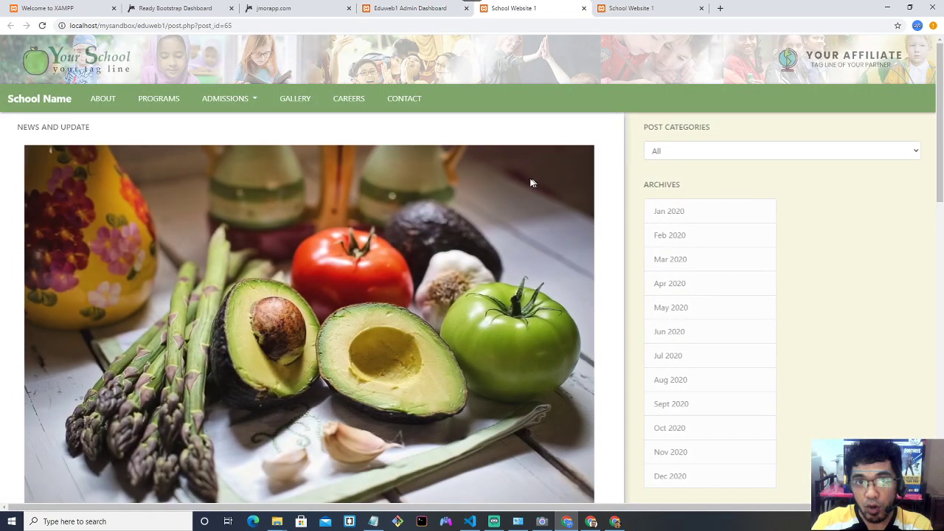
scroll(524, 177, down, 5)
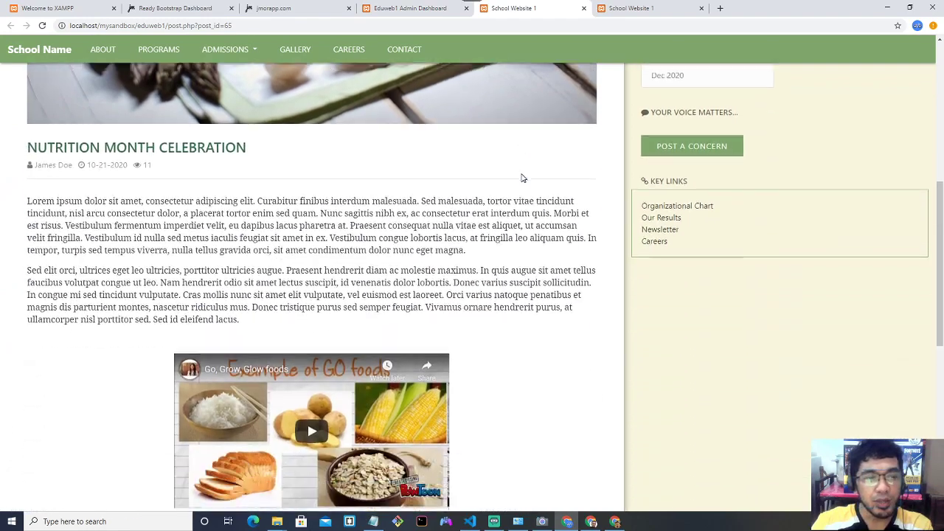
scroll(523, 177, down, 4)
scroll(523, 177, up, 5)
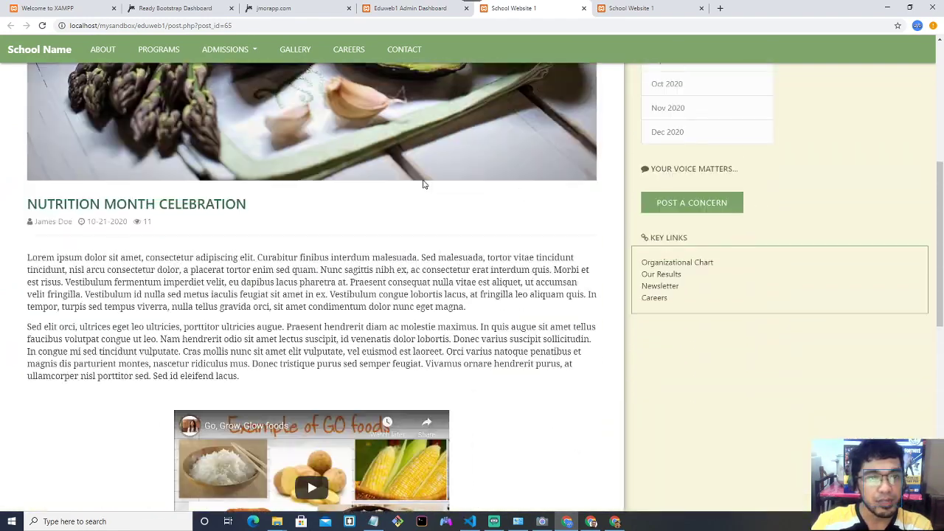
triple_click(162, 250)
drag(125, 202, 248, 204)
double_click(107, 221)
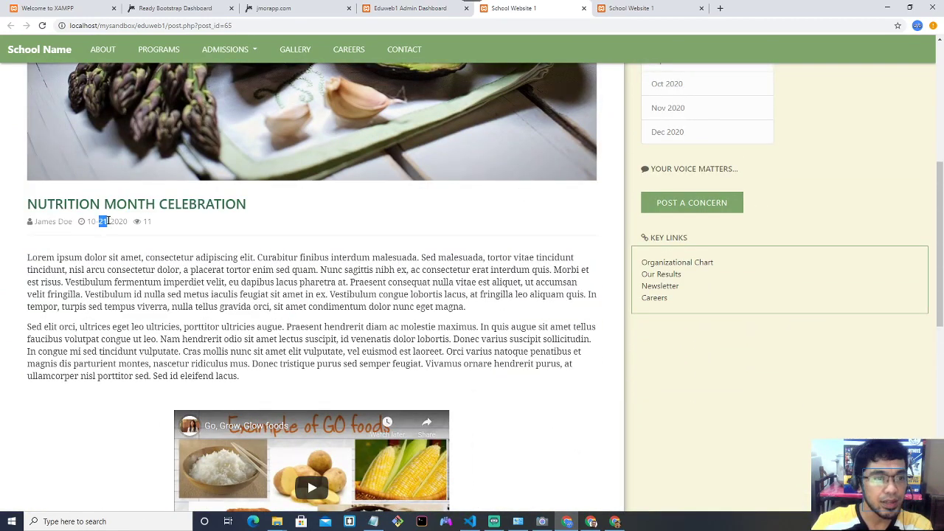
double_click(146, 222)
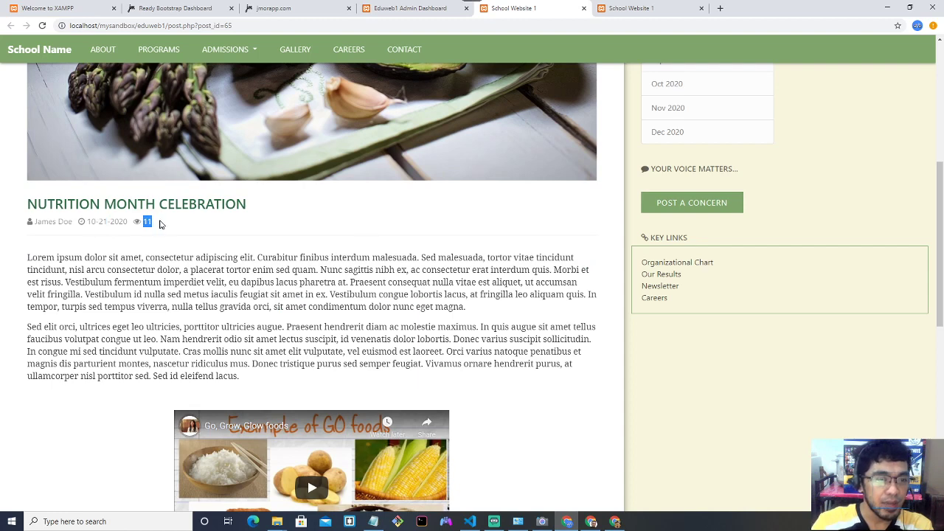
drag(36, 221, 65, 224)
scroll(143, 266, down, 5)
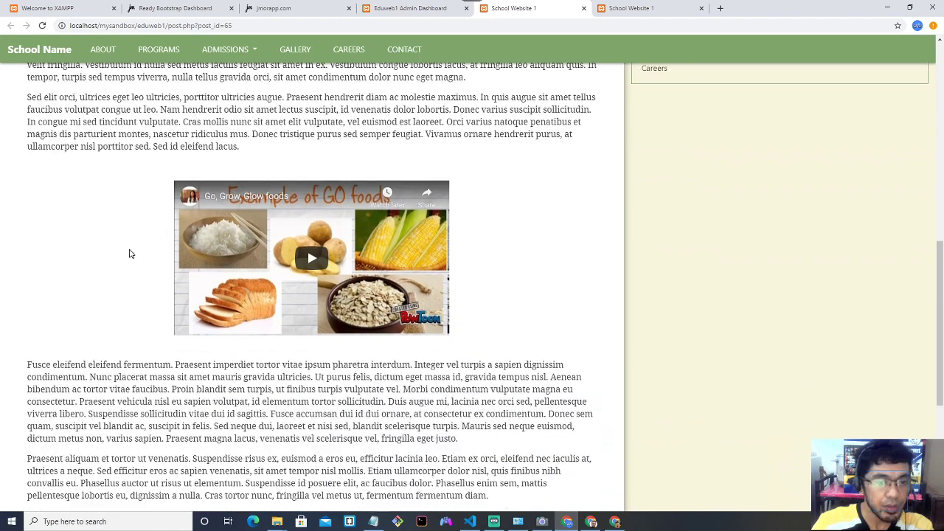
drag(41, 251, 271, 326)
scroll(274, 302, down, 2)
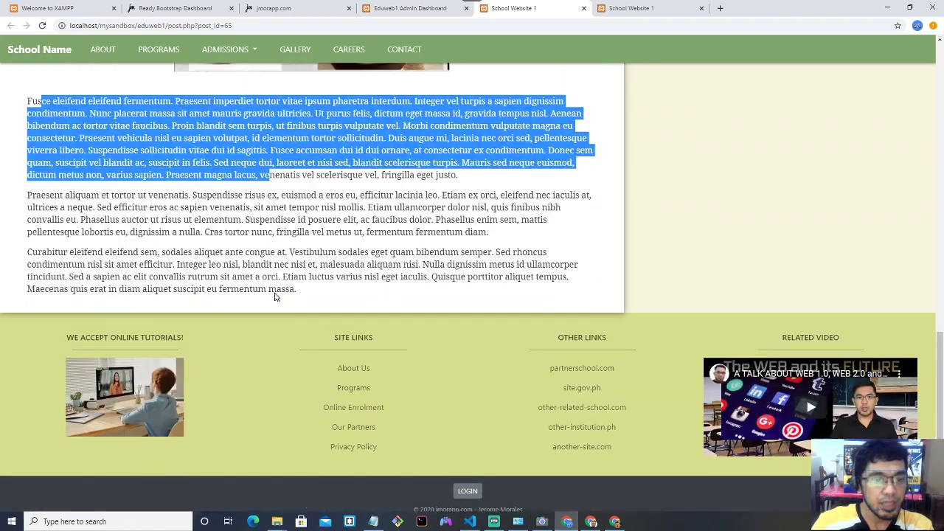
scroll(274, 295, up, 8)
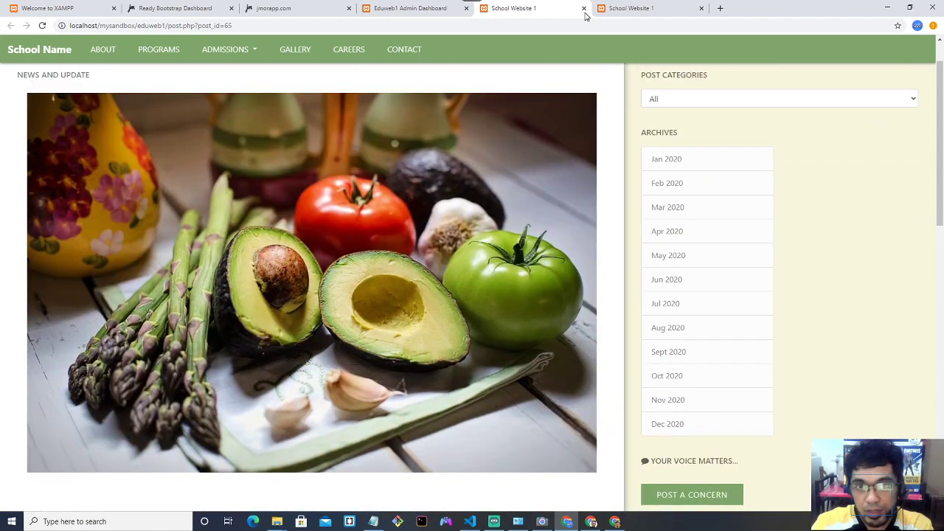
click(583, 8)
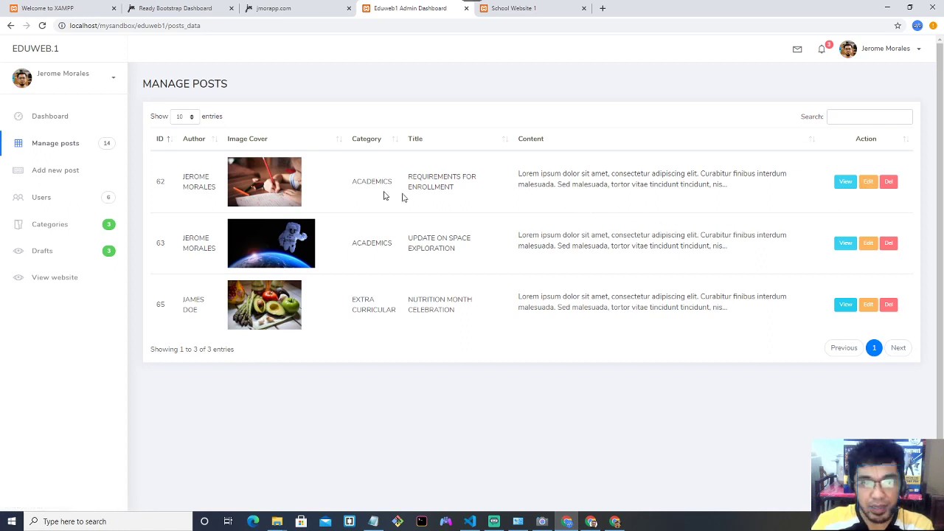
Open post 62, Requirements for Enrollment, for editing and scroll through the form.
drag(408, 178, 467, 190)
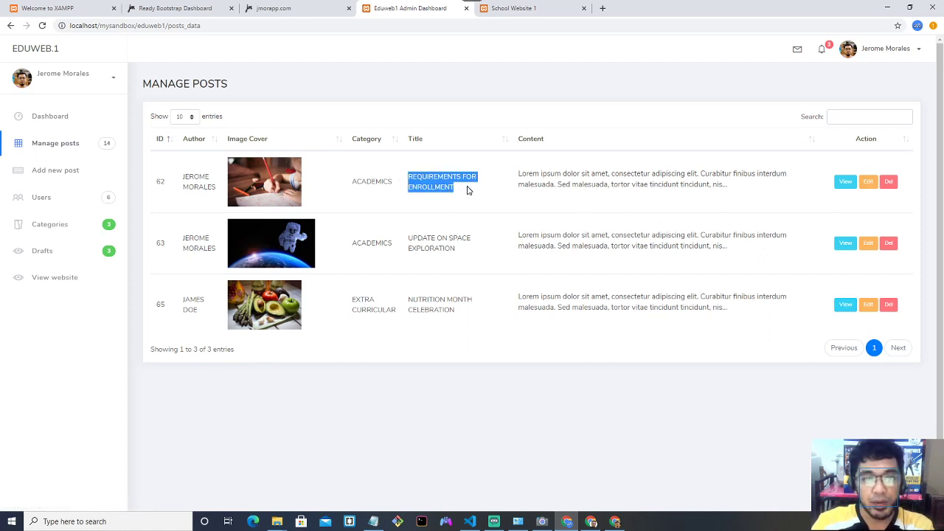
click(761, 200)
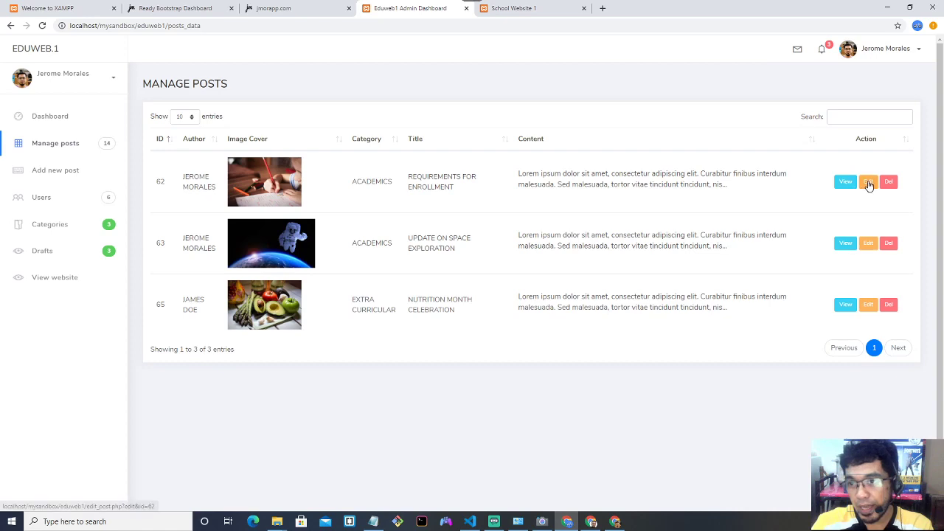
click(868, 183)
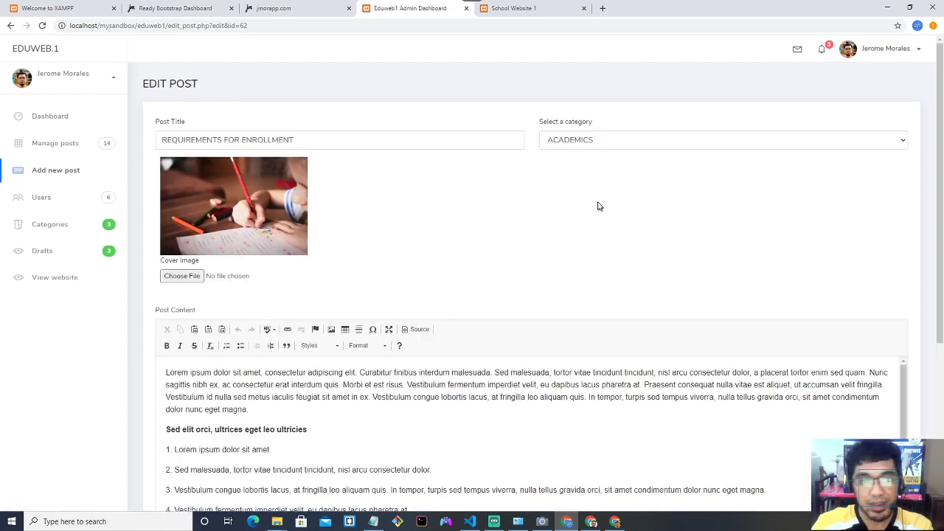
scroll(597, 204, down, 3)
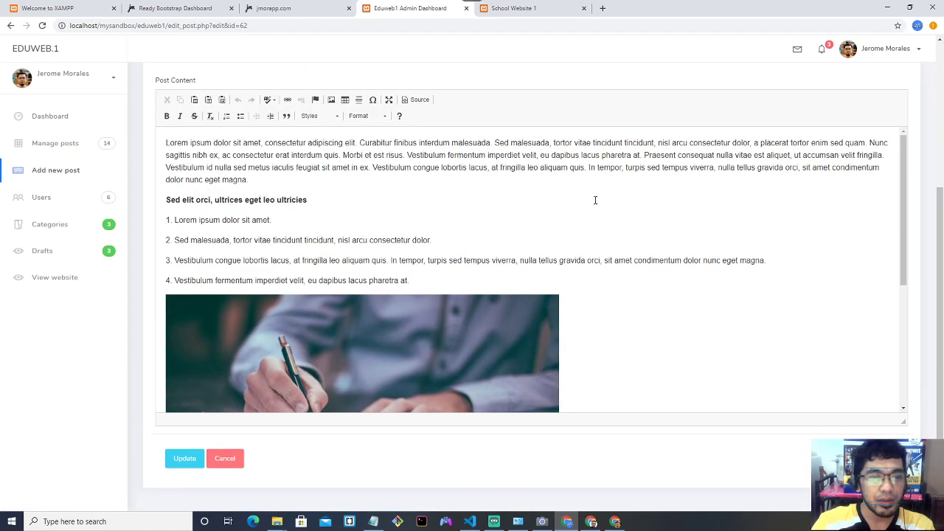
scroll(595, 200, up, 3)
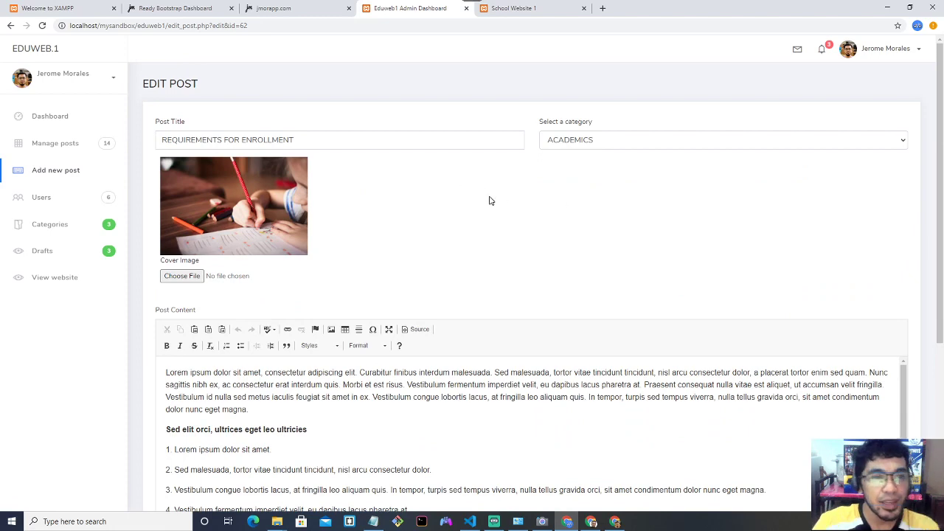
scroll(491, 201, down, 3)
drag(905, 205, 914, 345)
scroll(766, 265, up, 9)
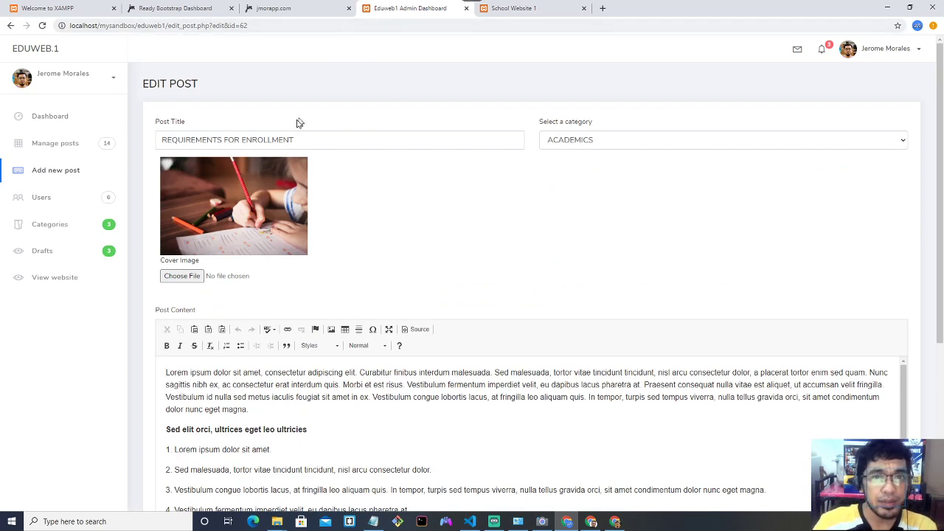
Open the public website in a new tab, compare the post title, and return to Edit Post.
click(57, 279)
scroll(477, 196, down, 3)
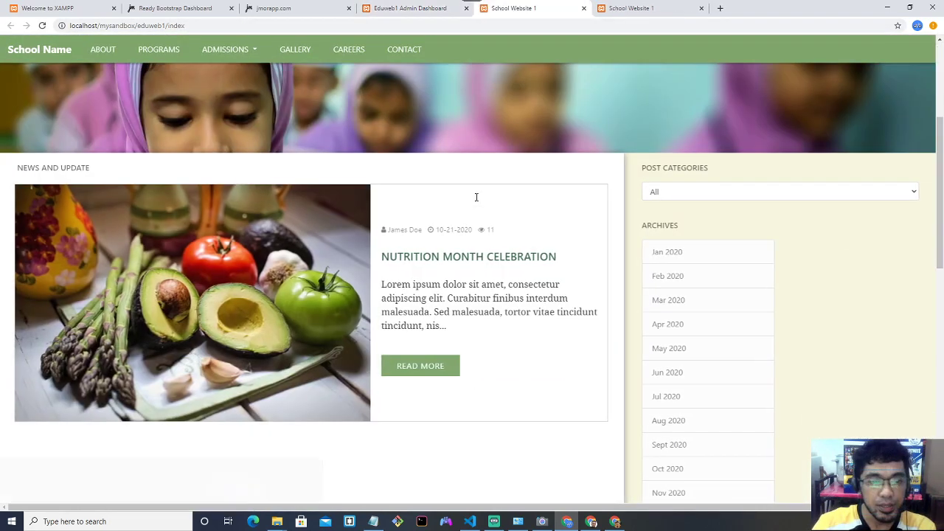
click(410, 9)
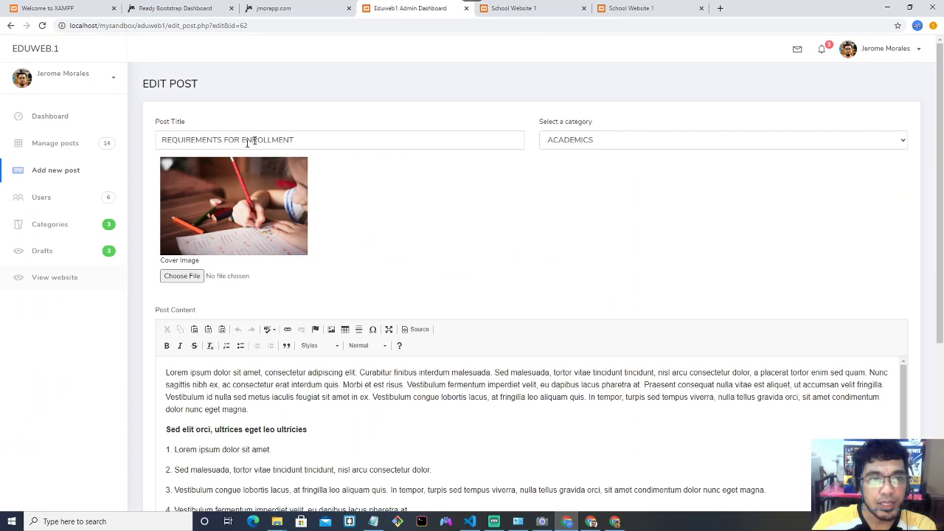
click(526, 8)
scroll(512, 158, down, 6)
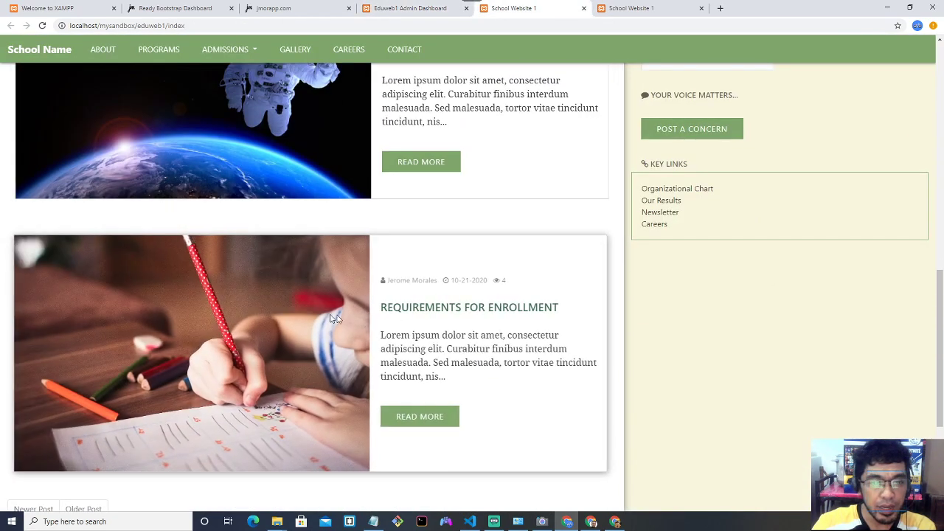
drag(394, 308, 559, 308)
click(562, 316)
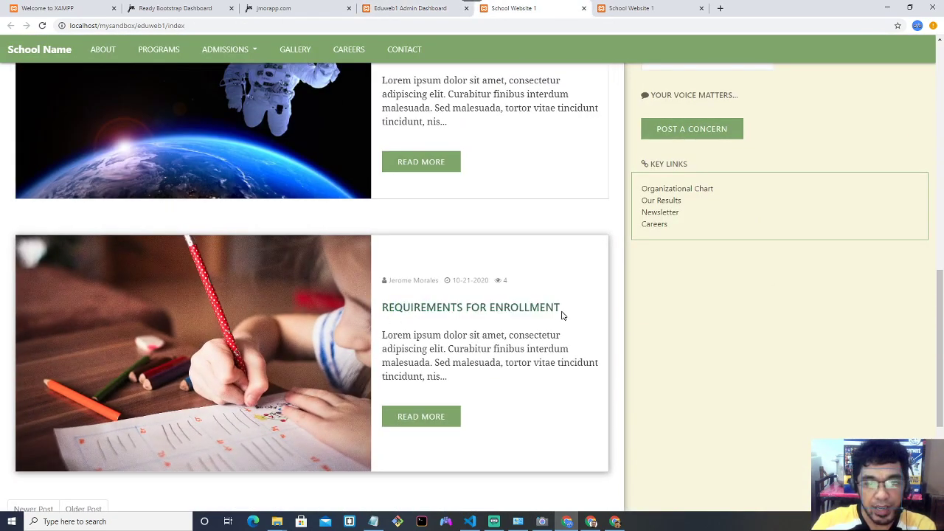
click(410, 9)
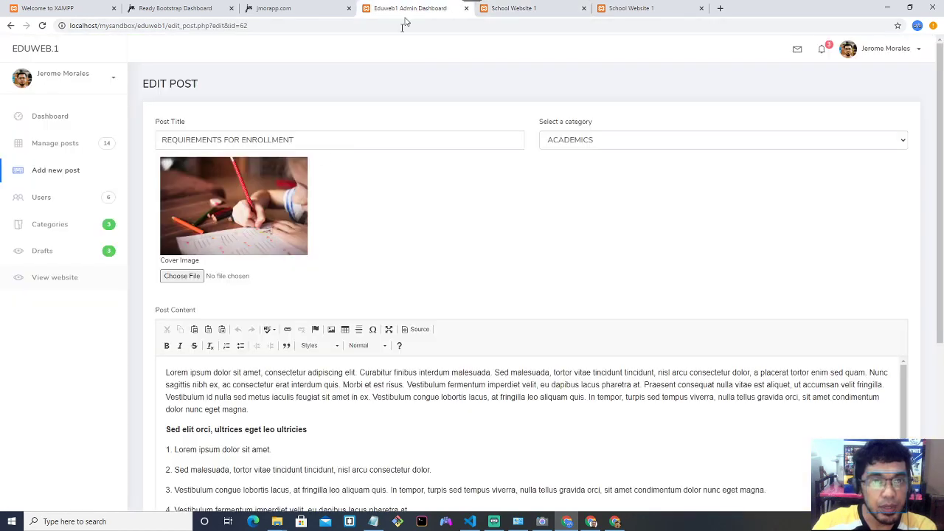
Add an empty paragraph after list item 4 in the post content.
click(319, 137)
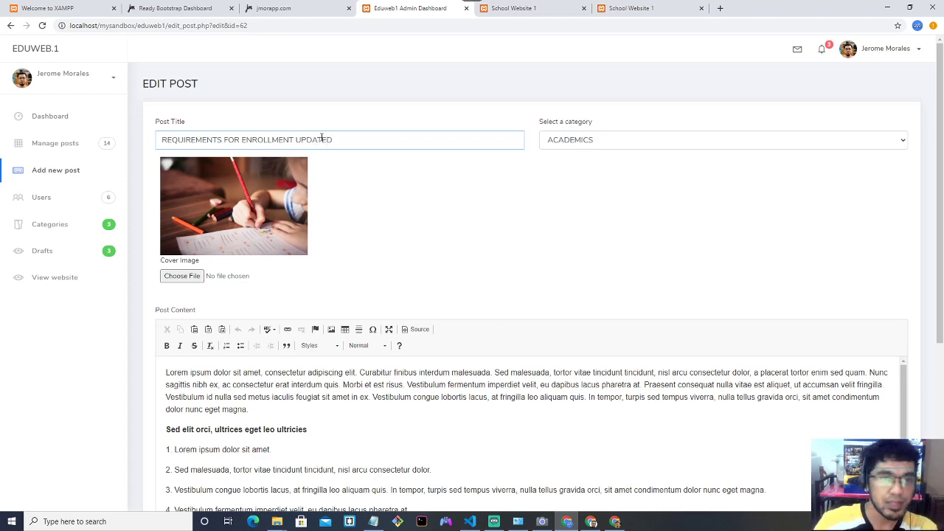
scroll(435, 204, down, 3)
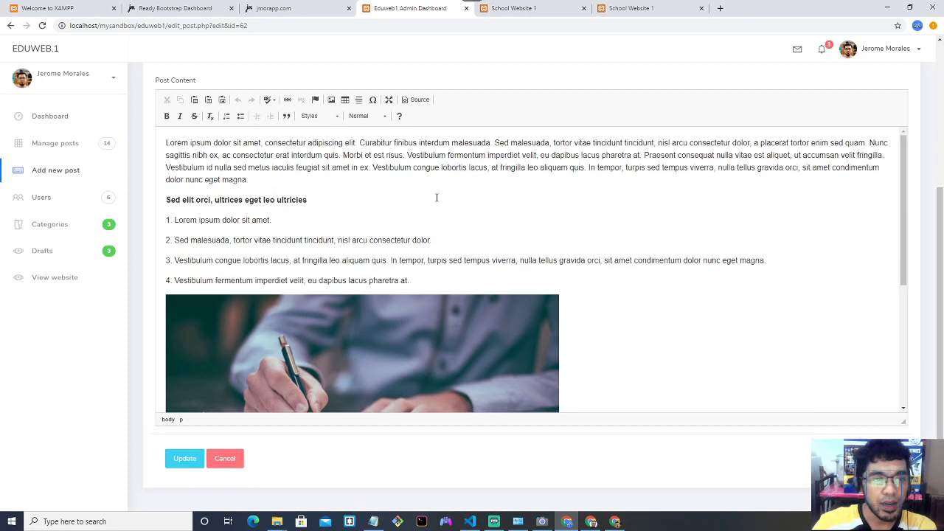
drag(166, 280, 283, 281)
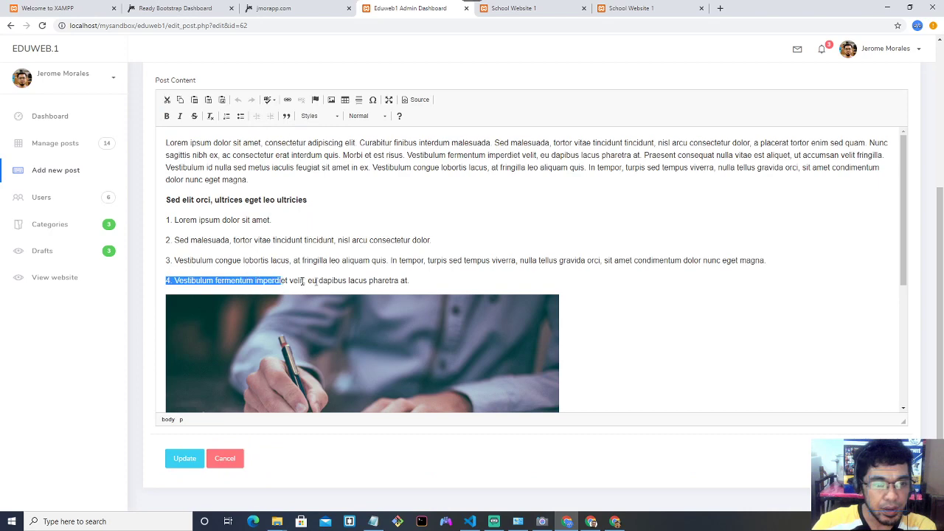
click(432, 279)
drag(432, 279, 171, 286)
click(427, 283)
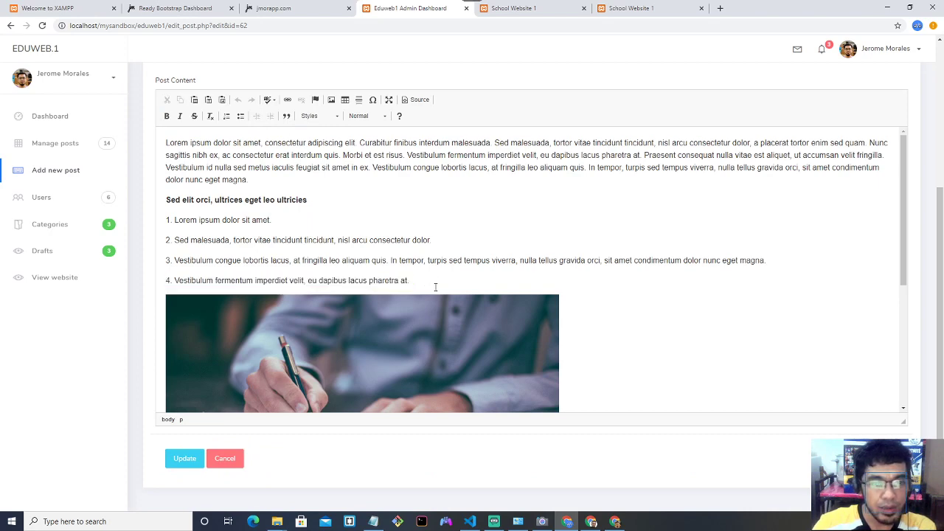
key(BackSpace)
key(Return)
key(ctrl+z)
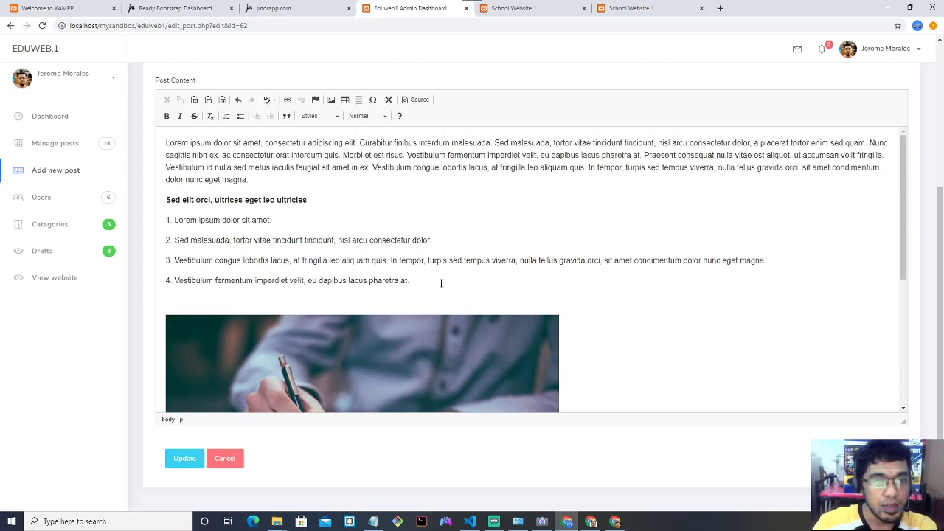
key(Return)
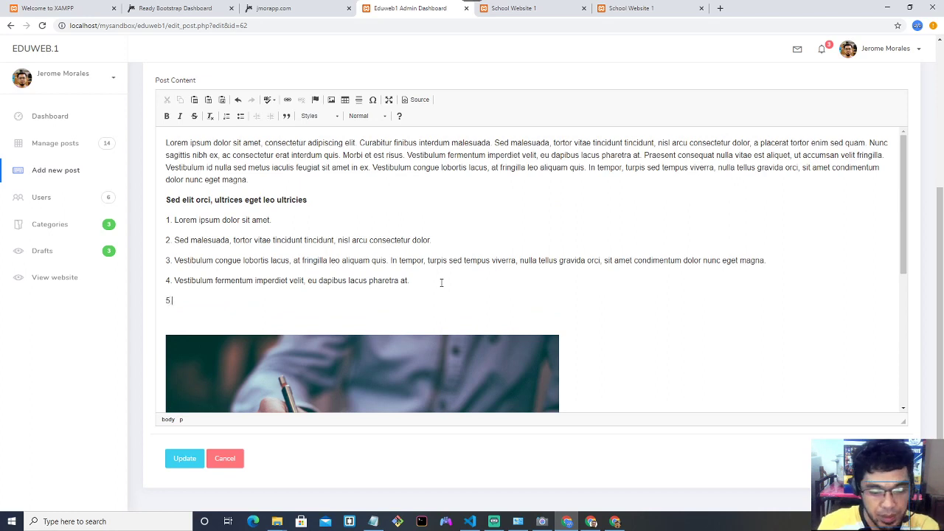
Copy the first paragraph's closing 'Vestibulum congue…' sentence and paste it into item 5.
drag(373, 168, 384, 175)
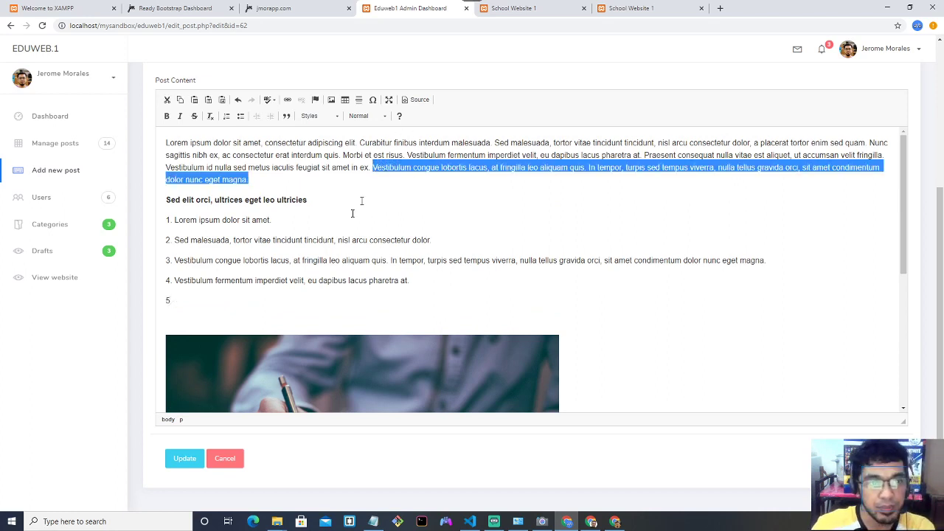
key(ctrl+c)
click(295, 300)
key(ctrl+v)
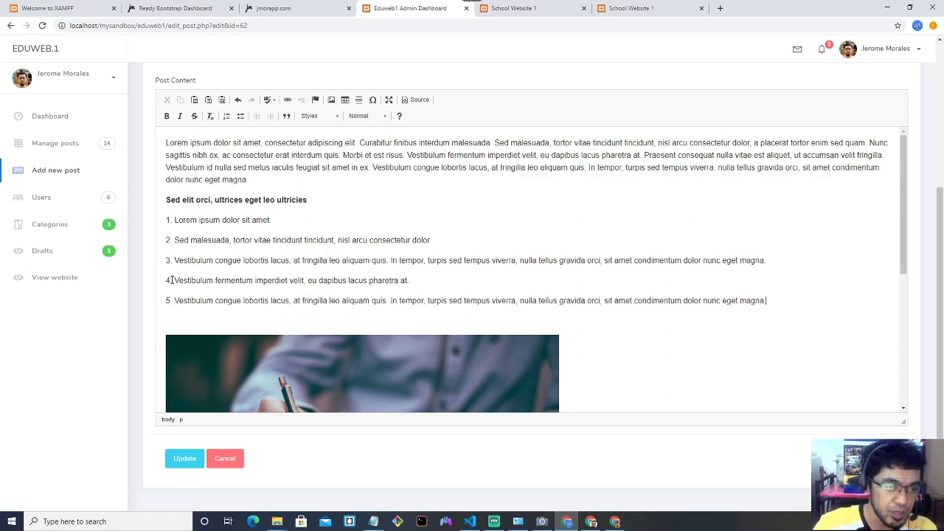
drag(167, 300, 732, 317)
click(432, 298)
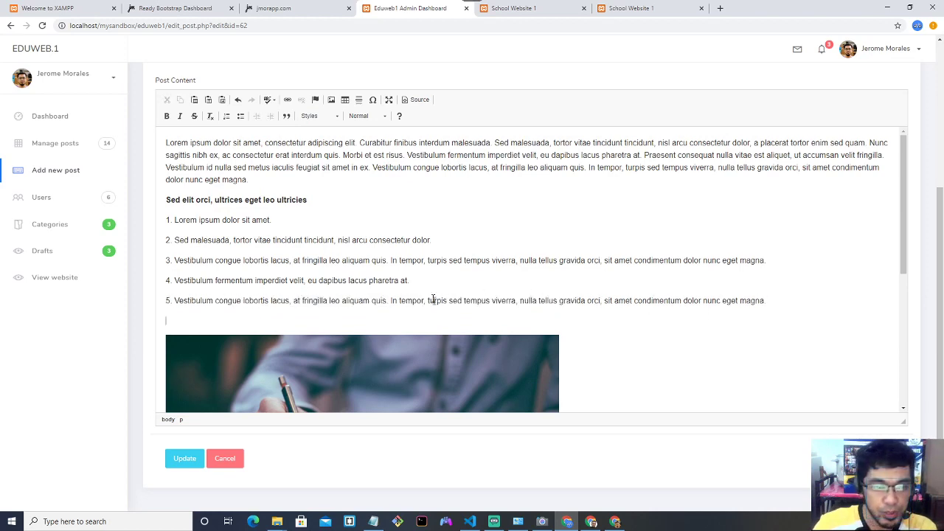
scroll(424, 289, up, 3)
scroll(423, 288, down, 3)
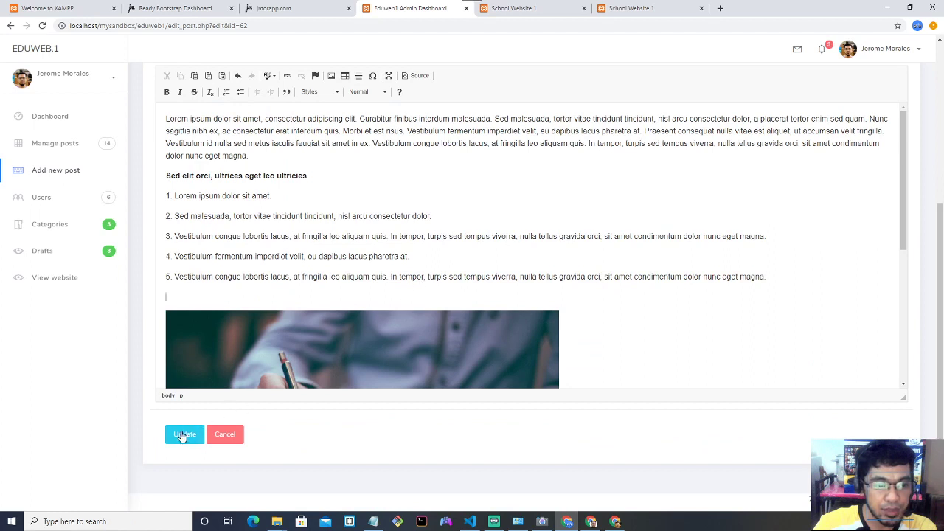
Save the post and check the live page's UPDATED heading and new item 5.
click(183, 435)
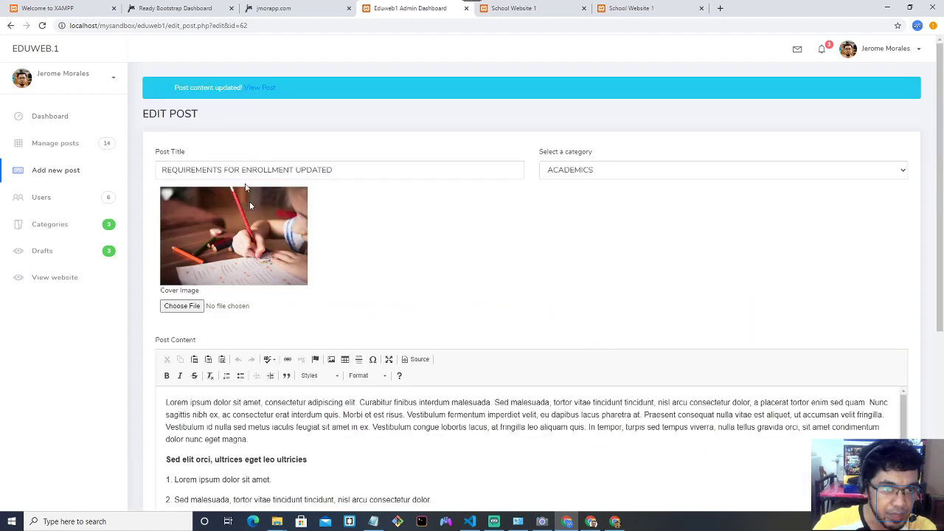
click(260, 90)
scroll(333, 178, down, 3)
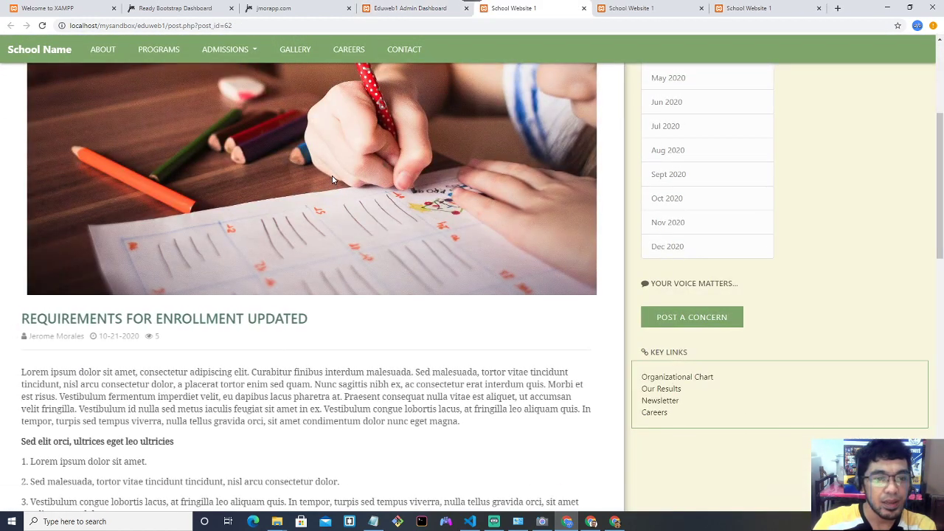
drag(37, 318, 313, 319)
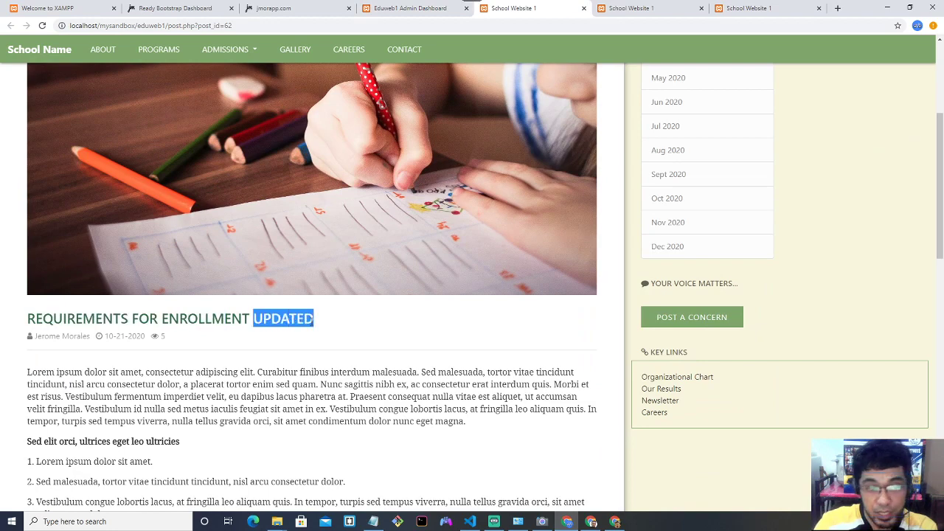
scroll(319, 317, down, 2)
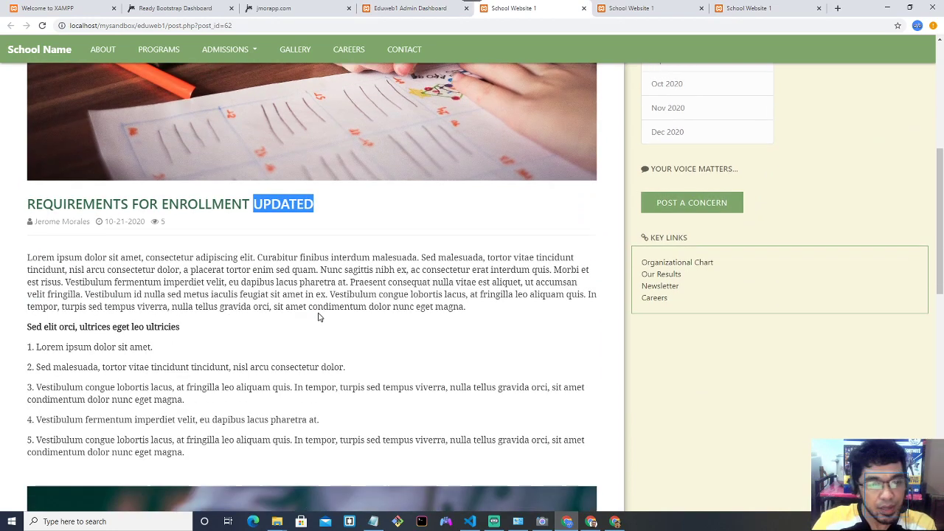
scroll(100, 358, down, 2)
drag(27, 324, 203, 343)
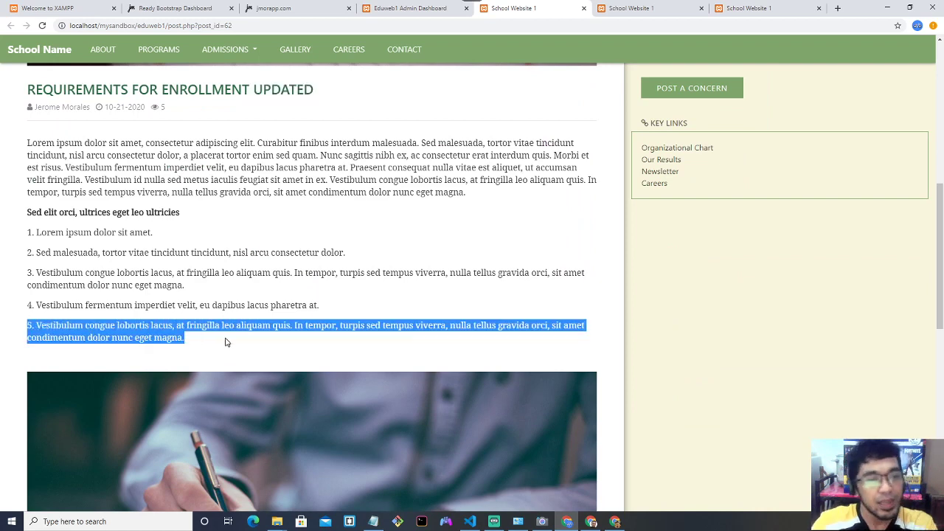
click(227, 341)
scroll(227, 339, down, 2)
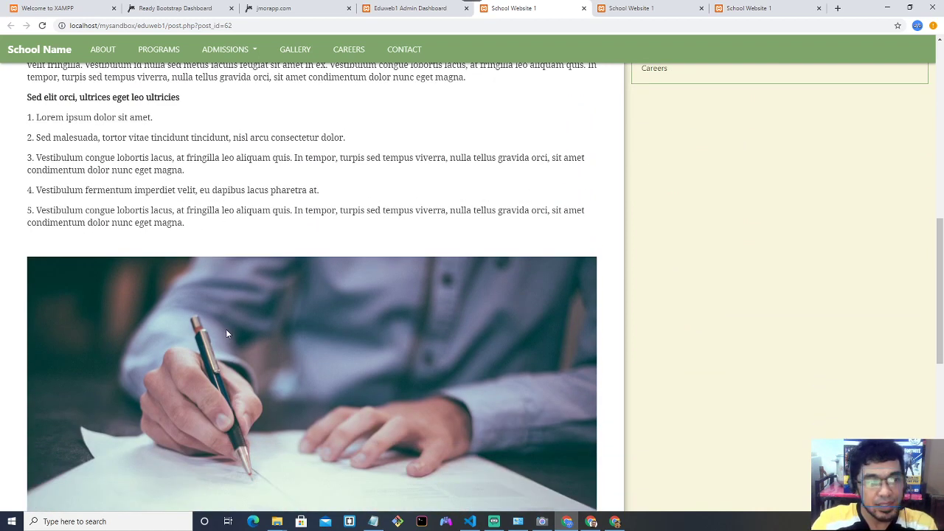
scroll(226, 329, down, 6)
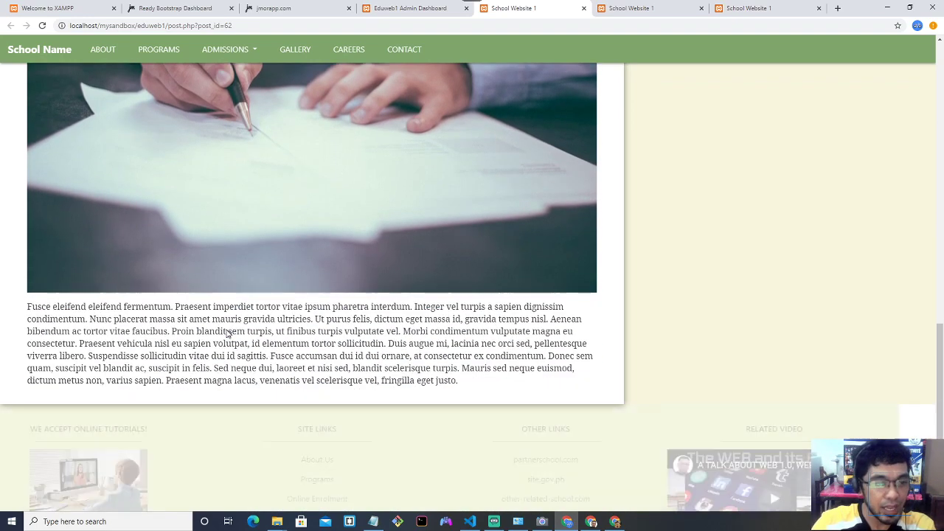
scroll(228, 334, up, 7)
Close the three leftover School Website tabs and return to the Manage Posts list.
click(414, 8)
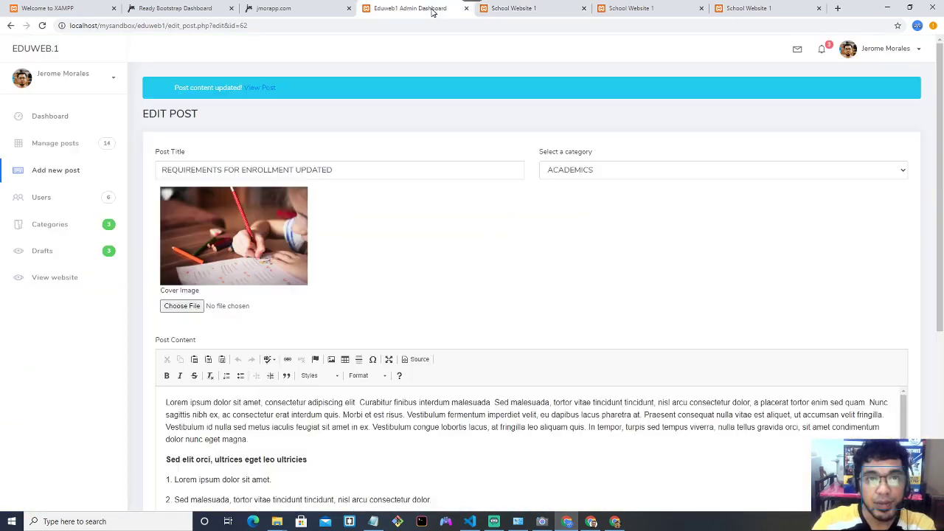
click(501, 8)
click(584, 8)
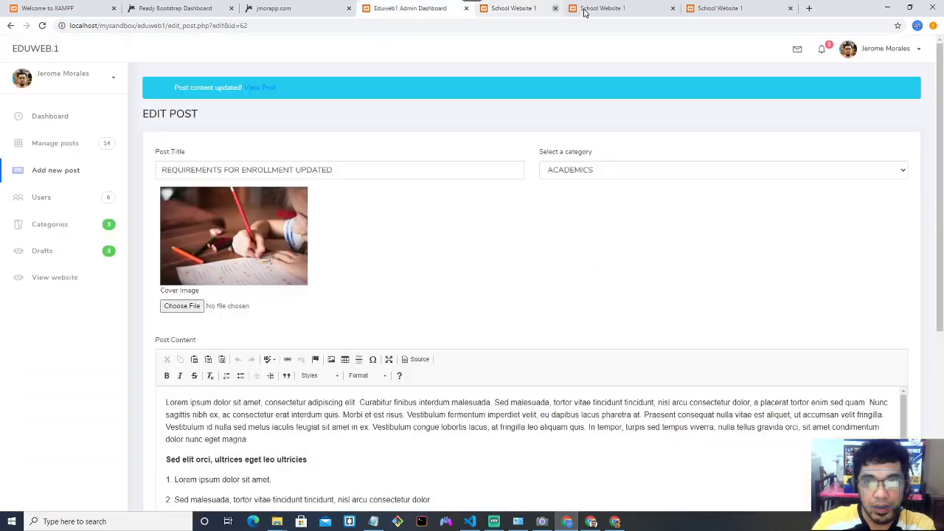
click(583, 8)
click(583, 8)
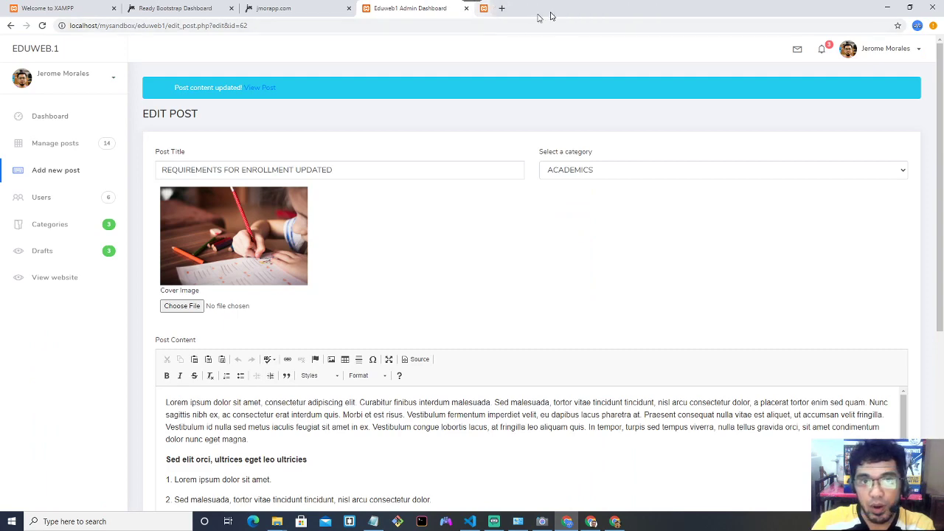
scroll(452, 204, down, 2)
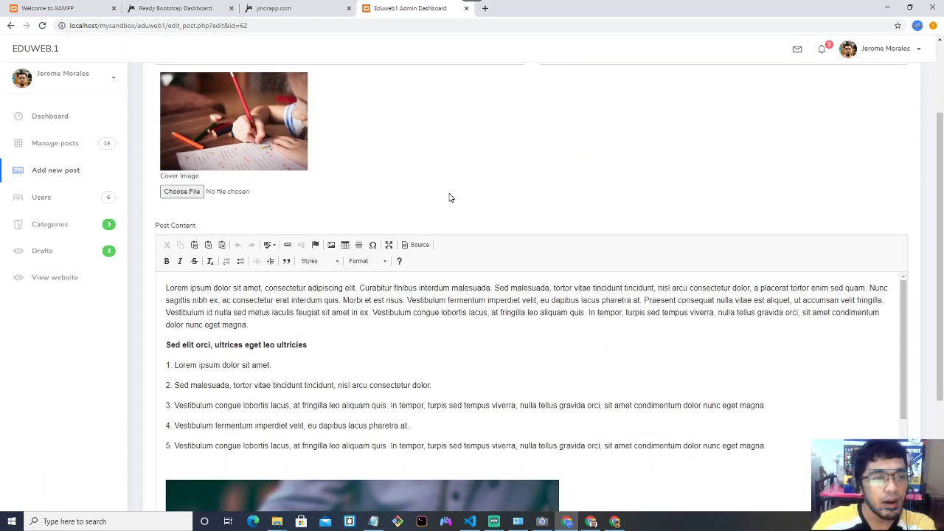
click(87, 148)
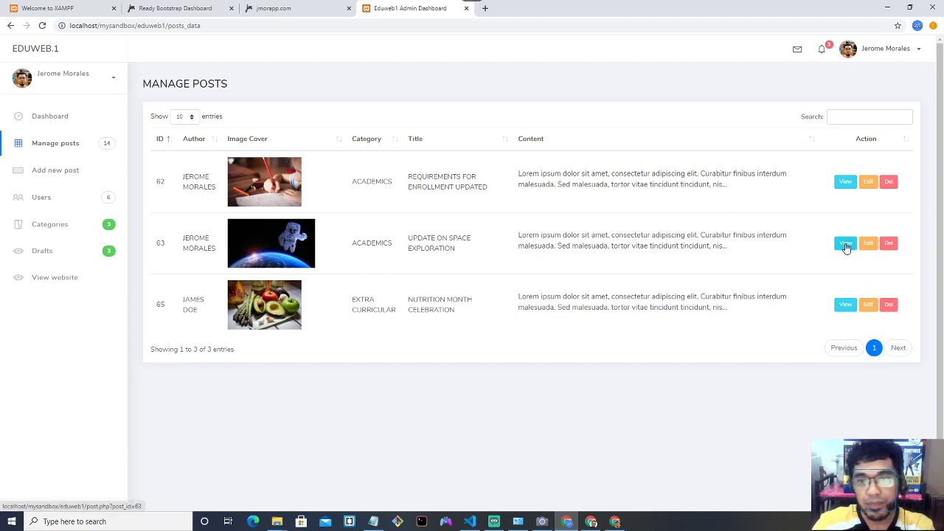
Edit post 63, Update on Space Exploration, and bring up the Cover Image file picker.
click(868, 244)
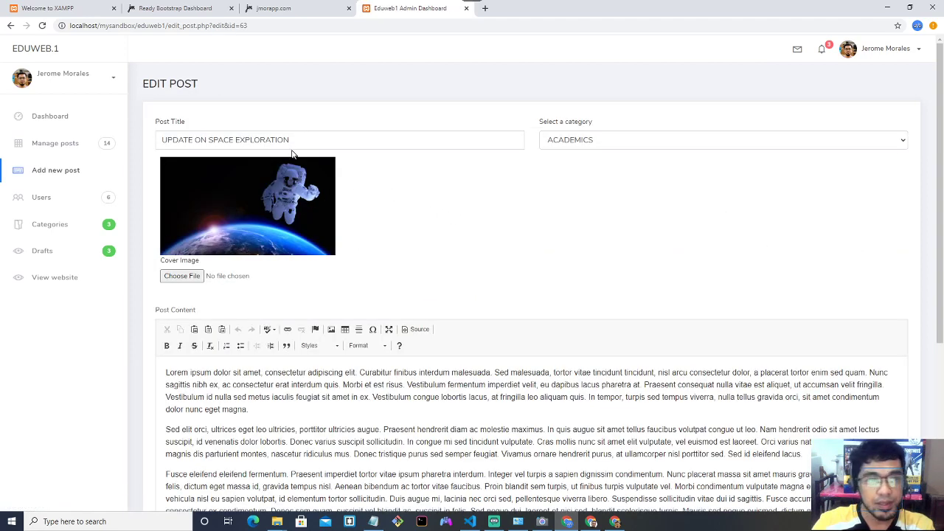
triple_click(310, 138)
click(246, 276)
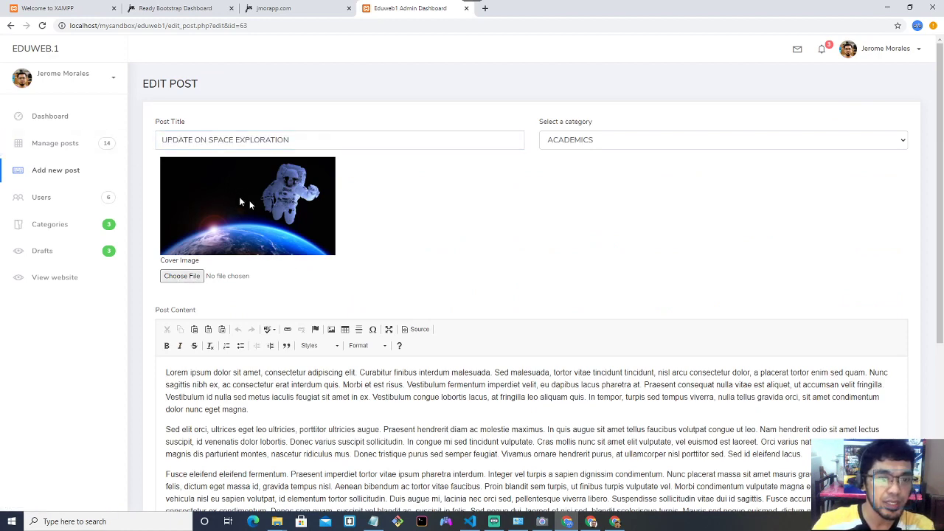
click(193, 275)
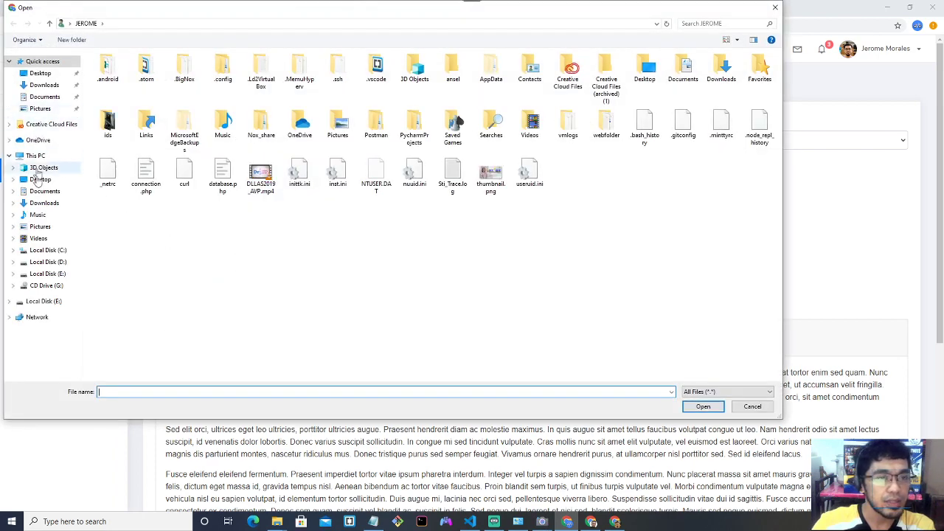
Pick action-1834465_1280.jpg from C:\xampp\htdocs\mysandbox\eduweb1\pics_for_demo as the new cover image.
click(40, 73)
scroll(174, 118, down, 5)
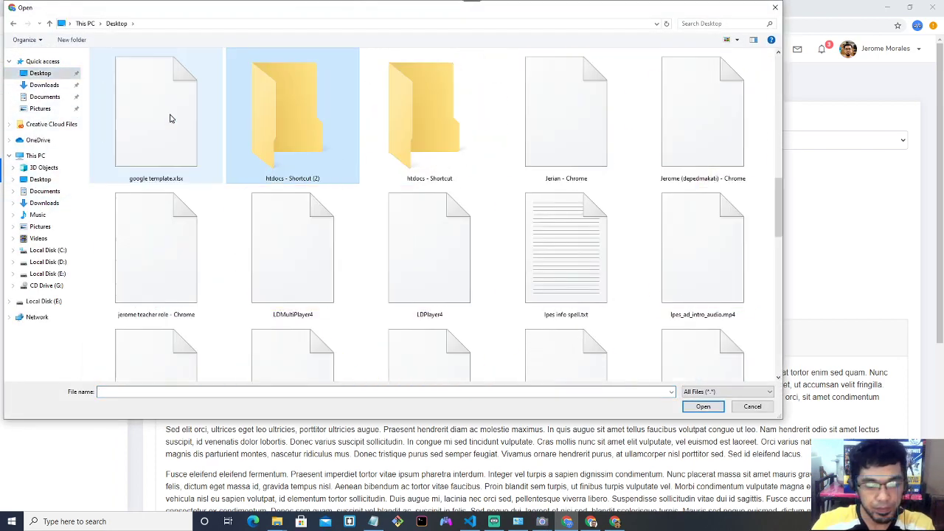
double_click(288, 129)
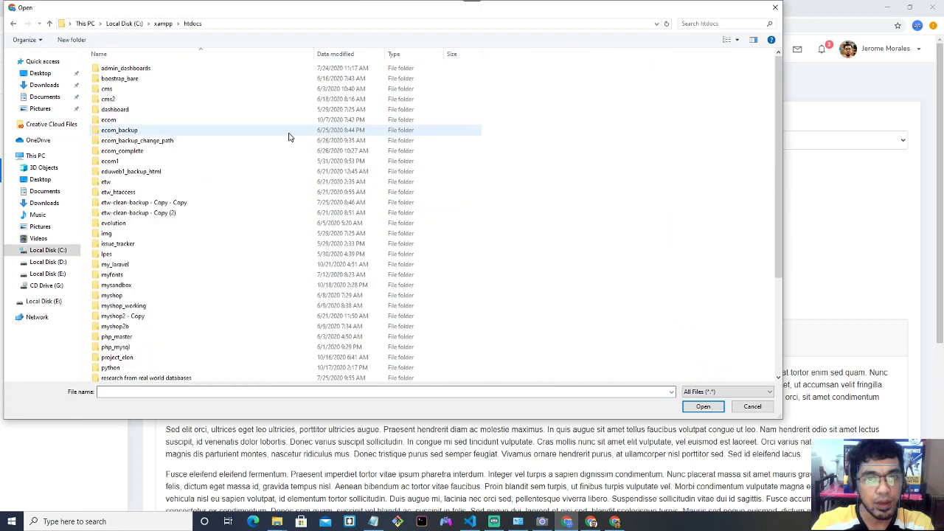
click(191, 171)
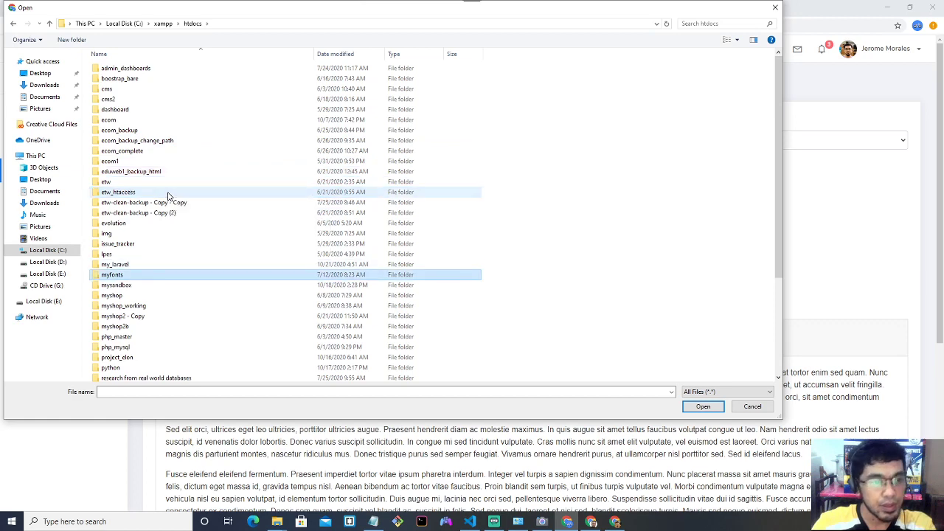
click(165, 286)
double_click(165, 289)
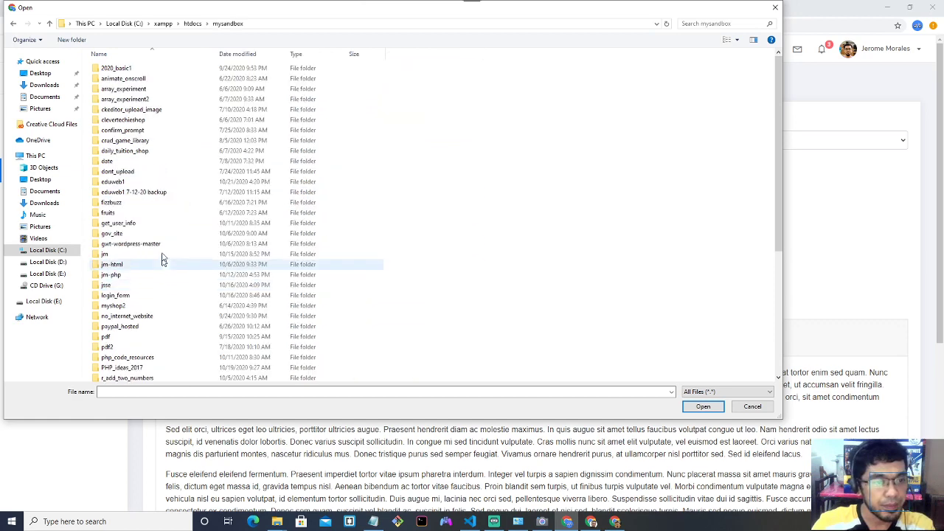
double_click(150, 182)
double_click(122, 120)
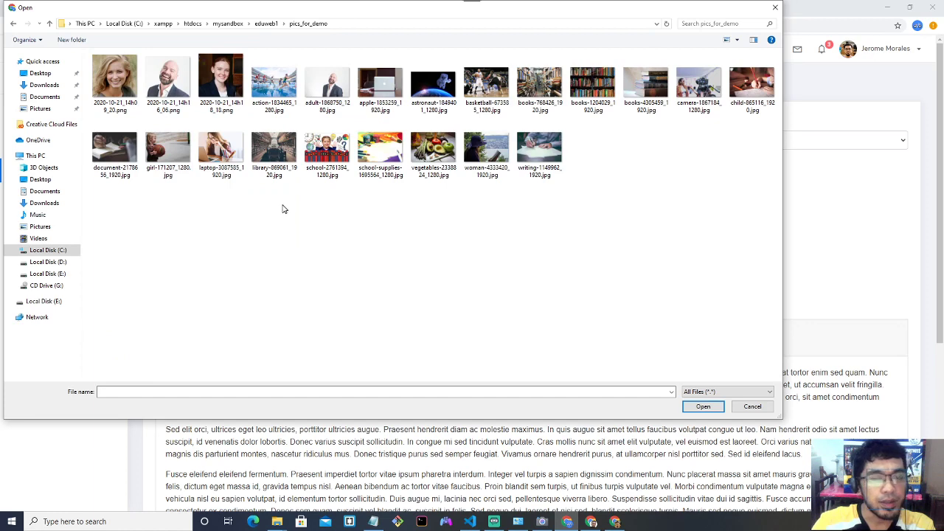
double_click(289, 98)
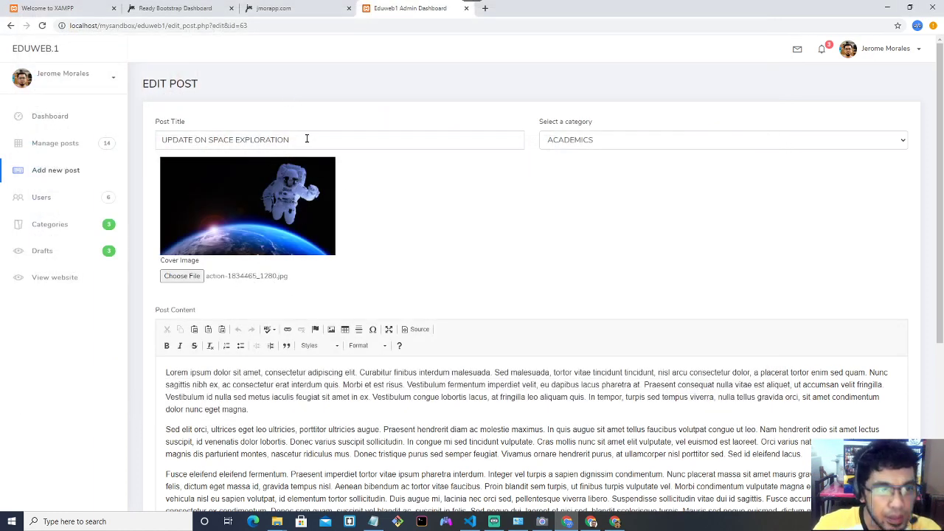
Retitle the post SPORTS PROGRAM, set its category to SPORTS, and save the update.
drag(307, 139, 152, 143)
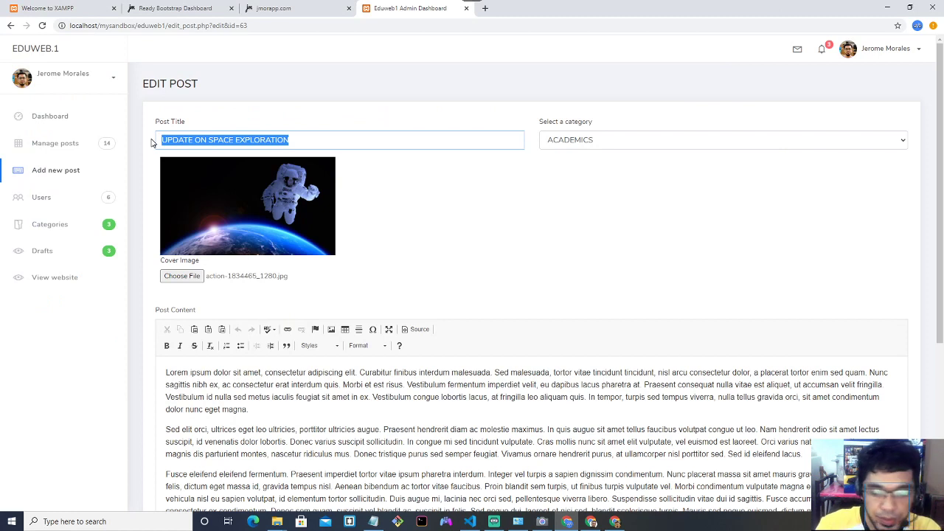
text(SPORTS PROGRAM)
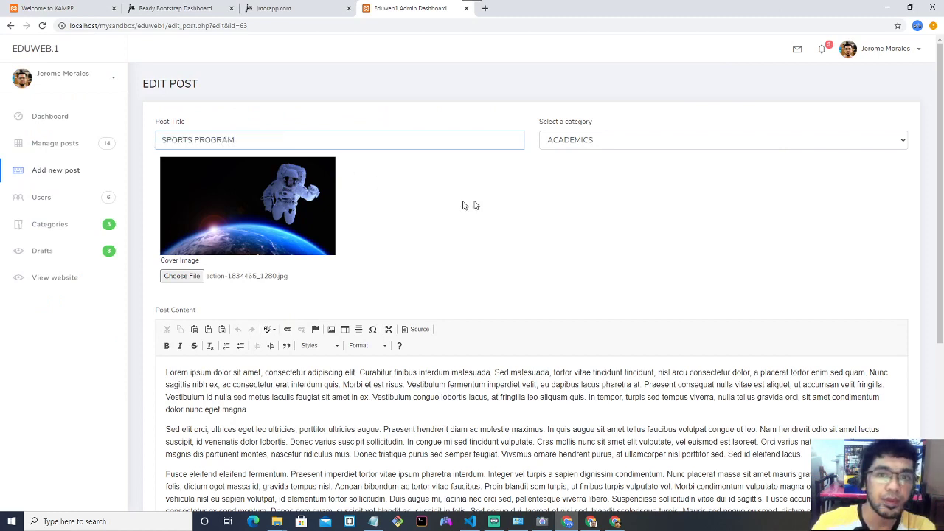
click(573, 142)
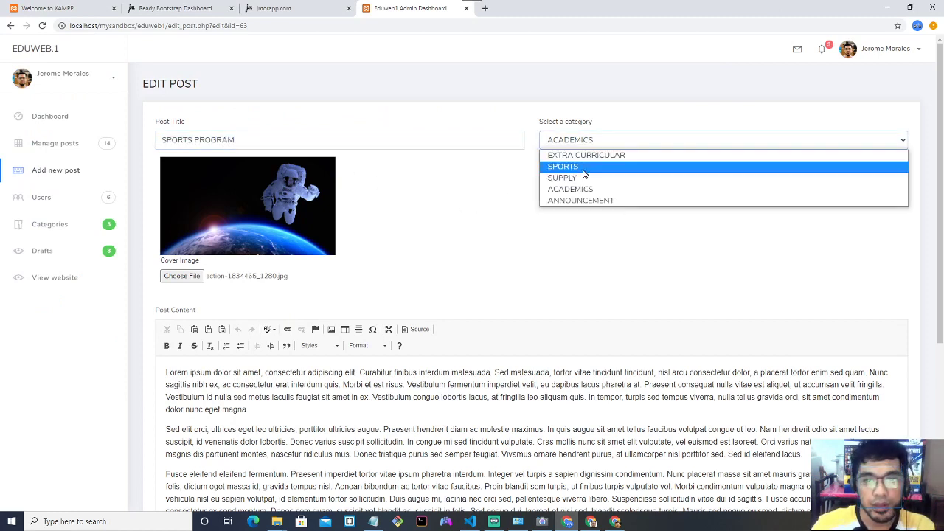
click(585, 168)
scroll(547, 239, down, 4)
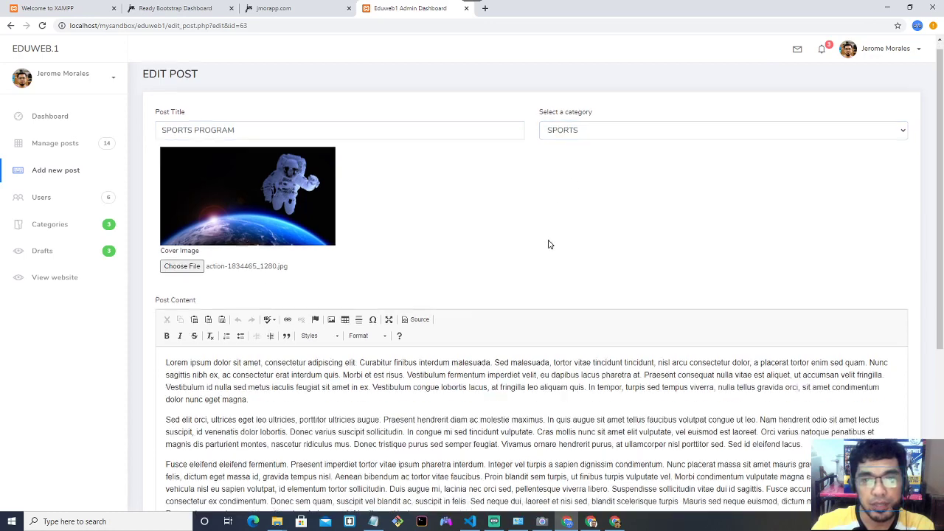
click(197, 430)
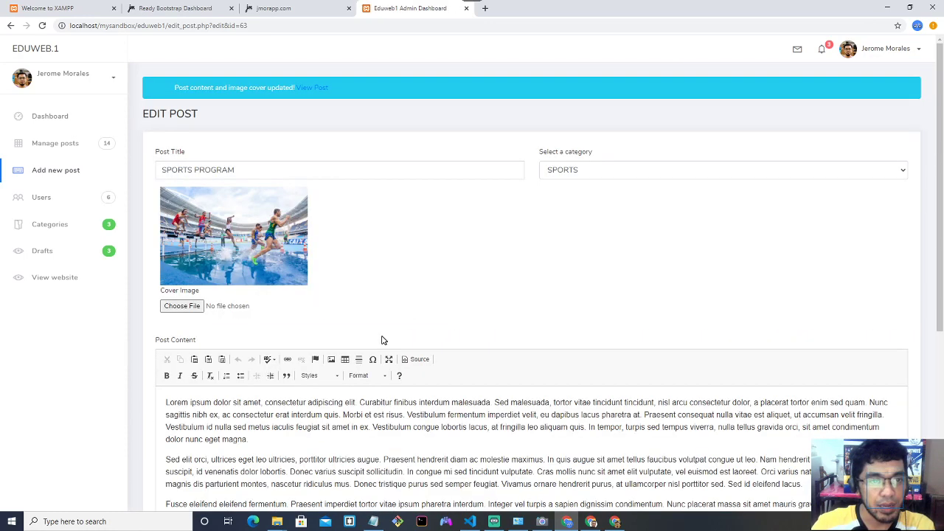
click(310, 87)
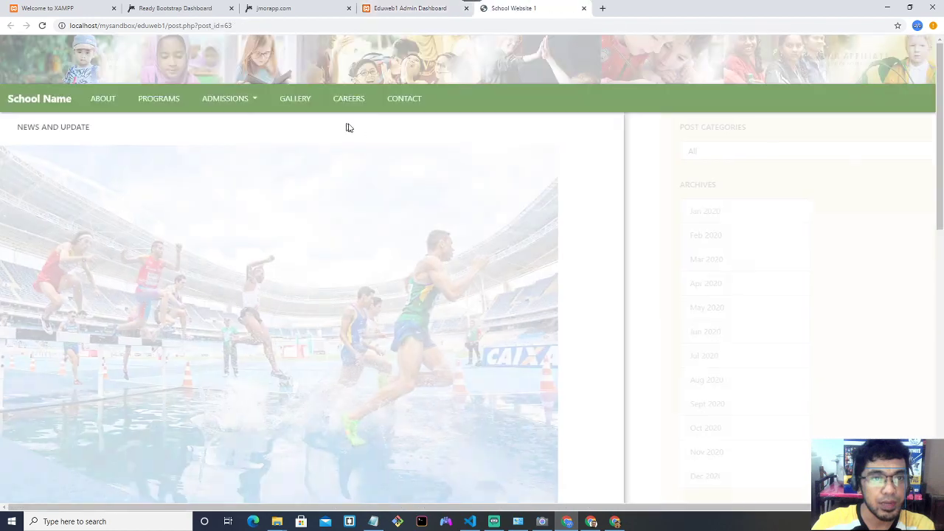
scroll(424, 157, down, 2)
scroll(422, 155, up, 2)
scroll(422, 155, down, 2)
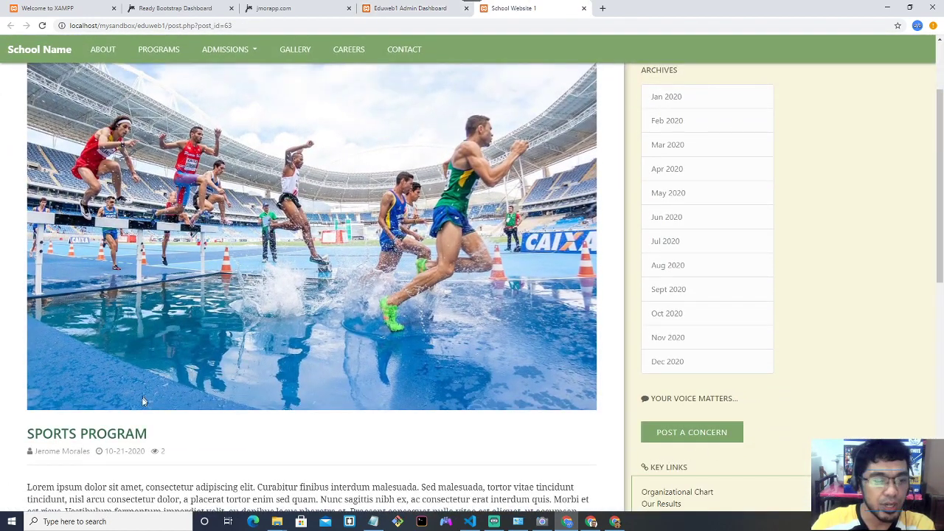
scroll(238, 334, up, 5)
click(31, 102)
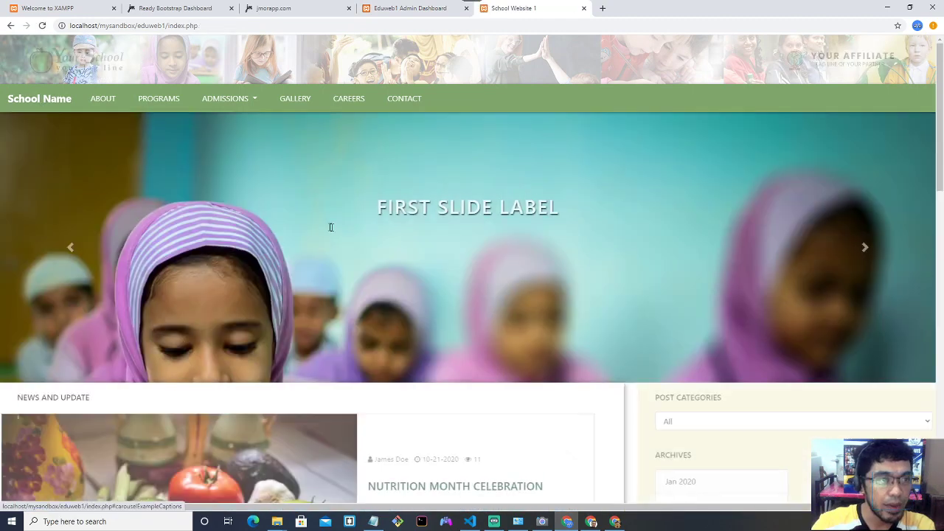
scroll(331, 225, down, 2)
scroll(331, 225, down, 6)
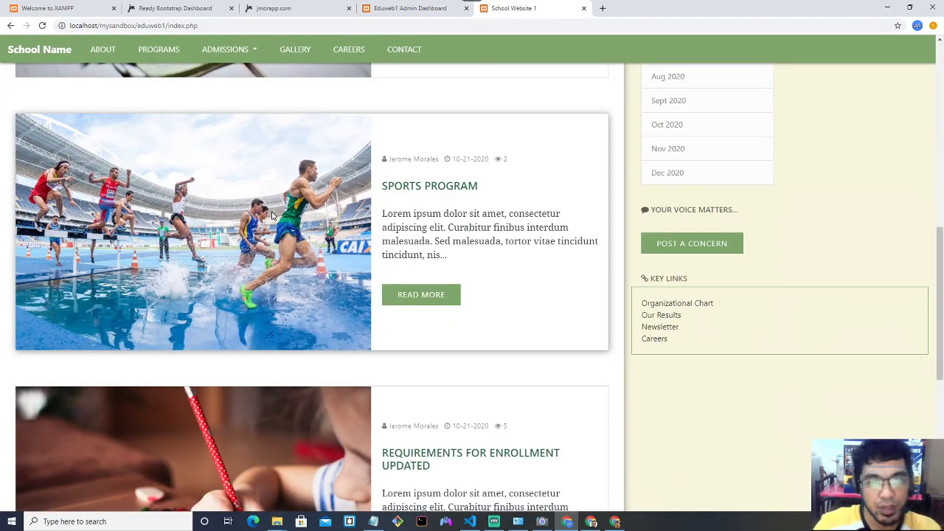
drag(381, 186, 481, 190)
click(495, 197)
drag(395, 187, 479, 188)
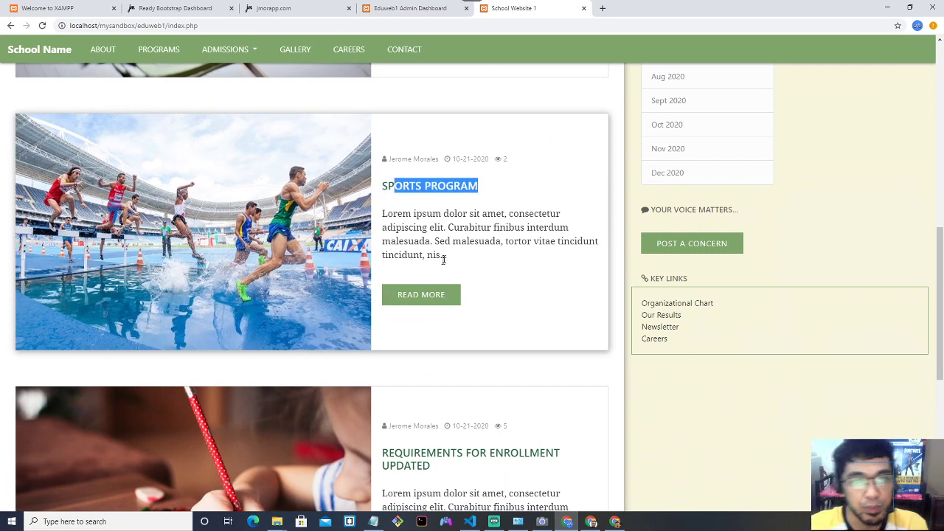
click(481, 240)
scroll(481, 240, down, 3)
scroll(481, 239, up, 3)
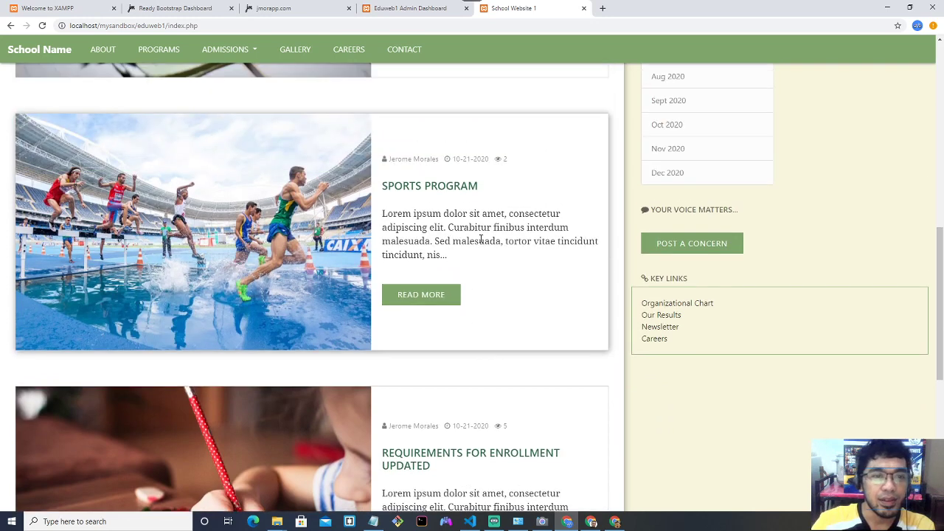
click(410, 8)
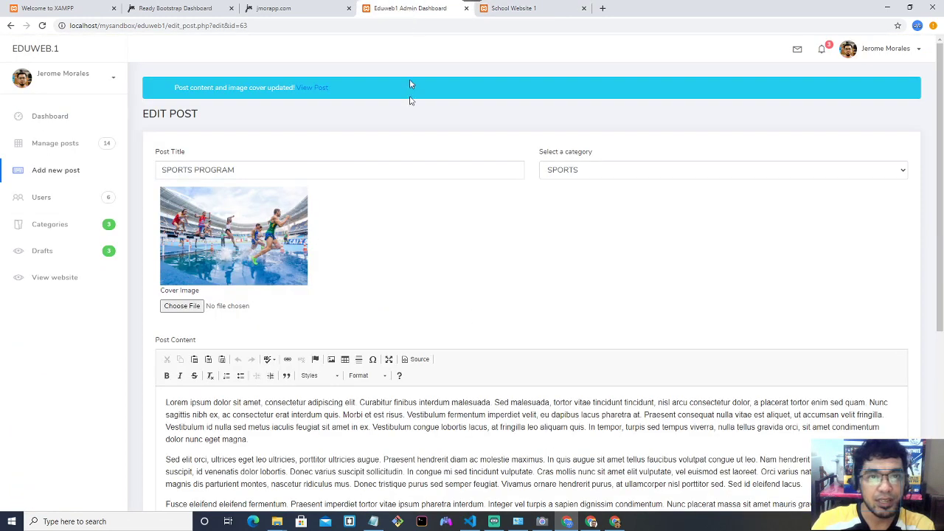
Check the Manage Posts list, then reload the public school homepage.
click(71, 148)
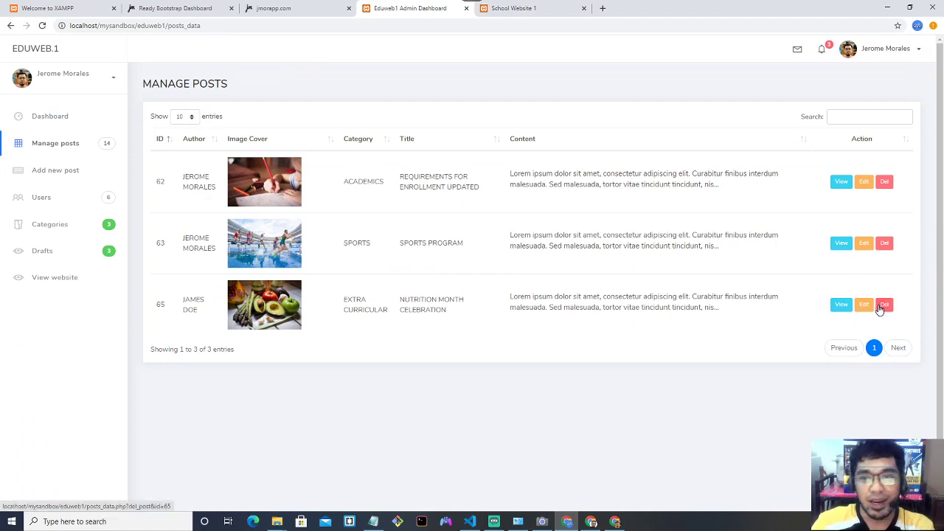
click(509, 10)
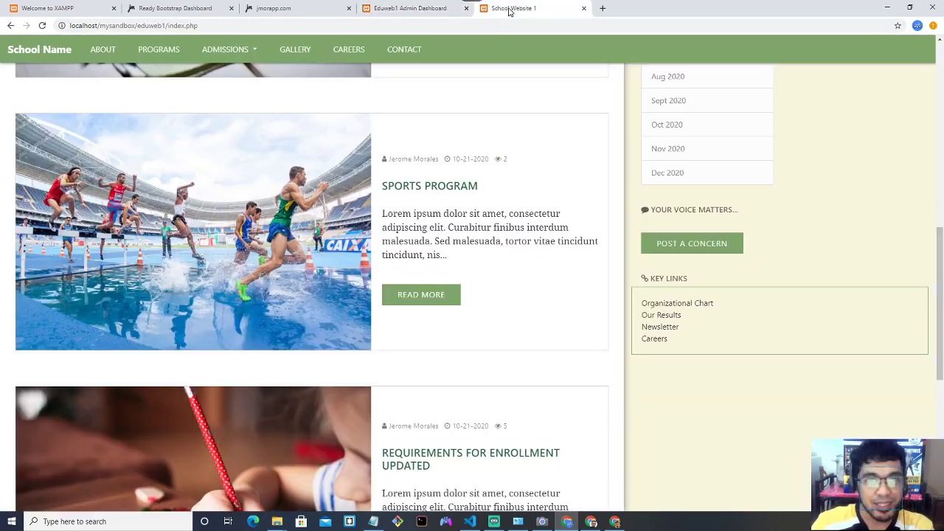
scroll(265, 173, up, 5)
click(39, 48)
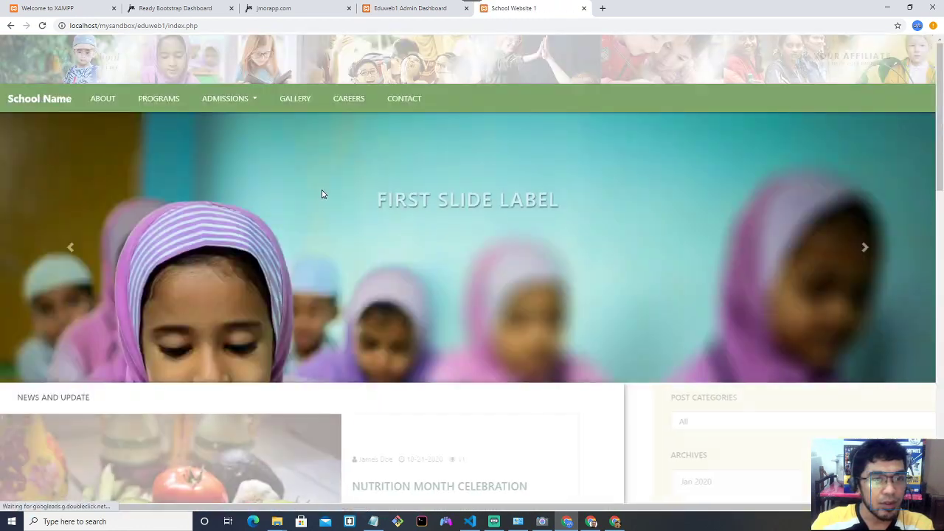
Scroll the homepage through Nutrition Month Celebration, Sports Program and Requirements for Enrollment Updated.
scroll(320, 190, down, 5)
scroll(314, 184, up, 2)
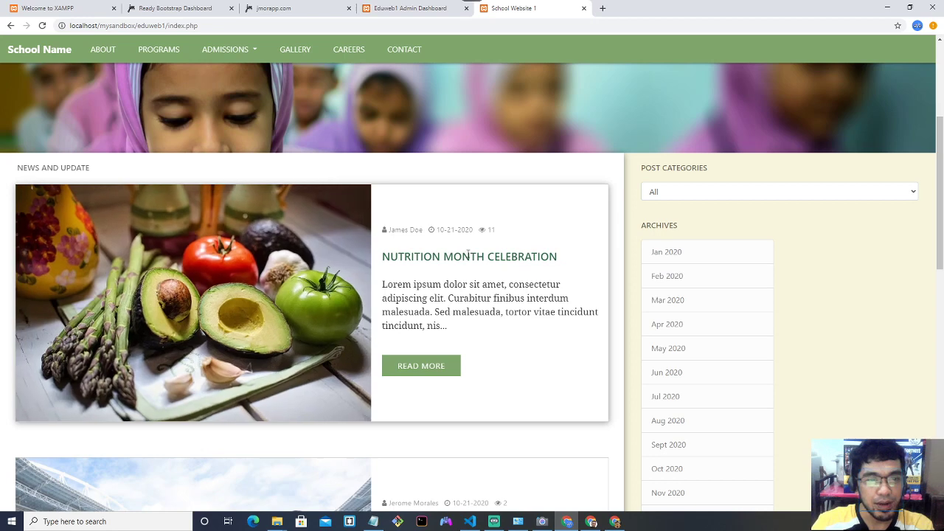
scroll(453, 253, up, 2)
scroll(455, 257, down, 2)
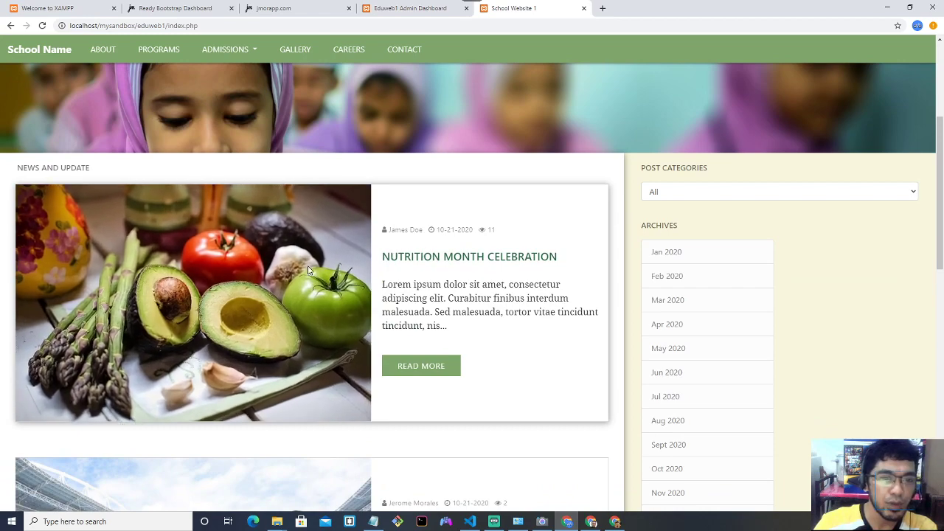
scroll(474, 315, down, 3)
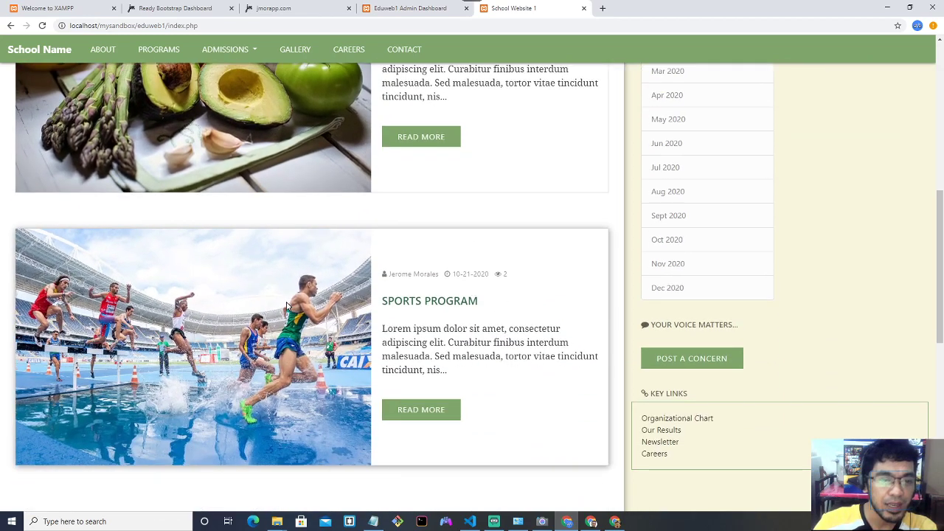
scroll(286, 306, down, 5)
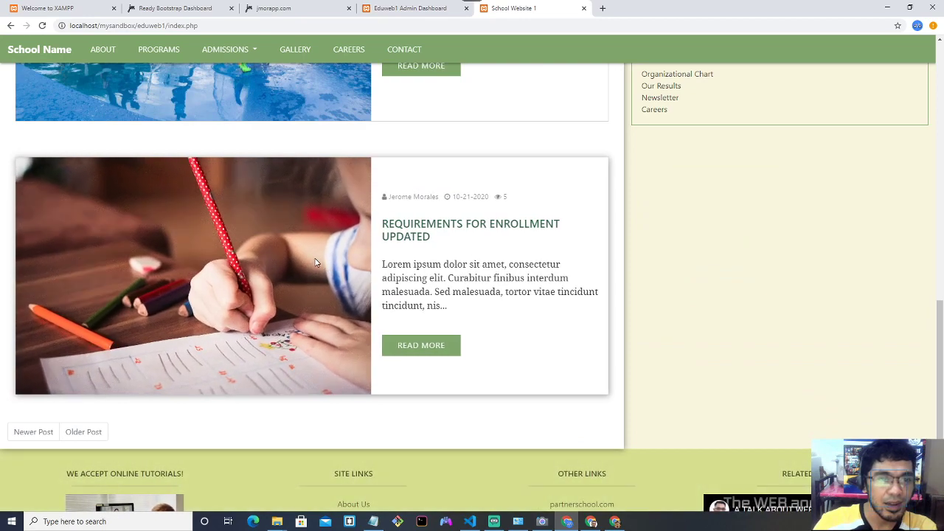
scroll(315, 262, up, 2)
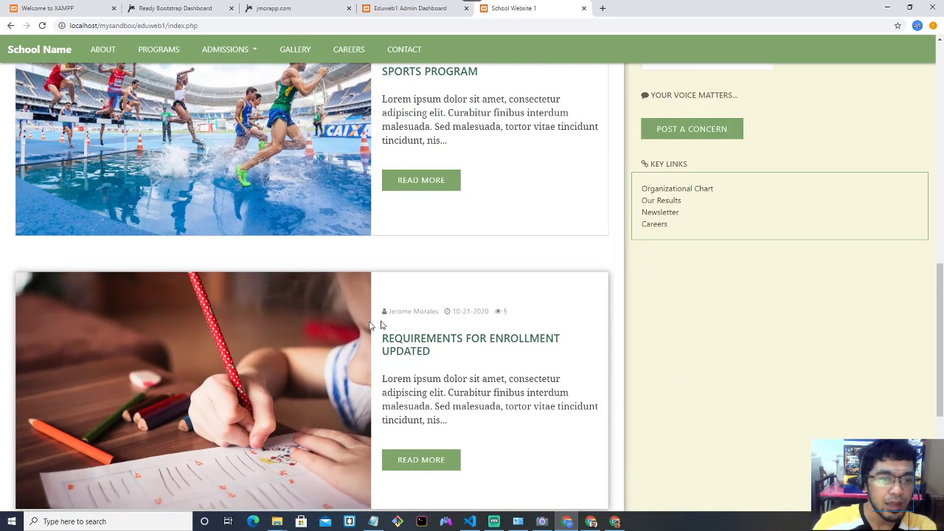
scroll(380, 324, up, 2)
scroll(391, 270, up, 5)
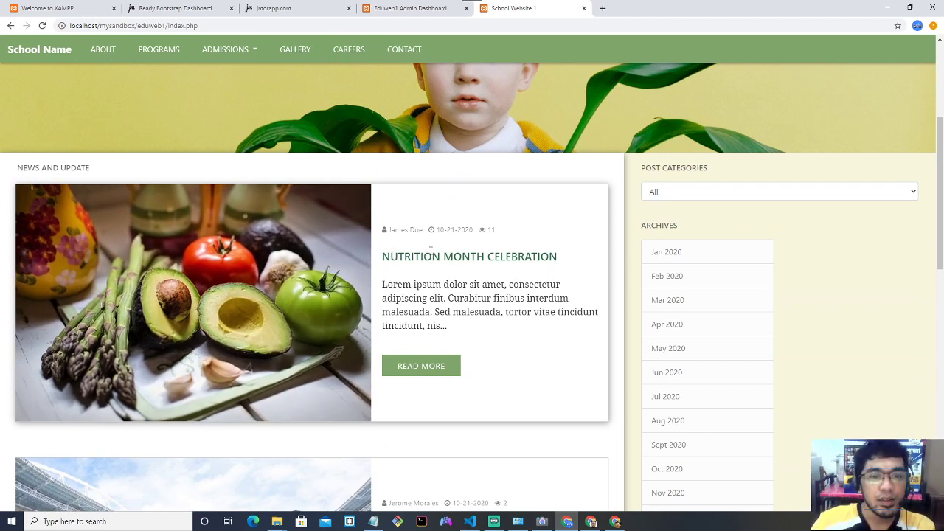
scroll(456, 164, down, 2)
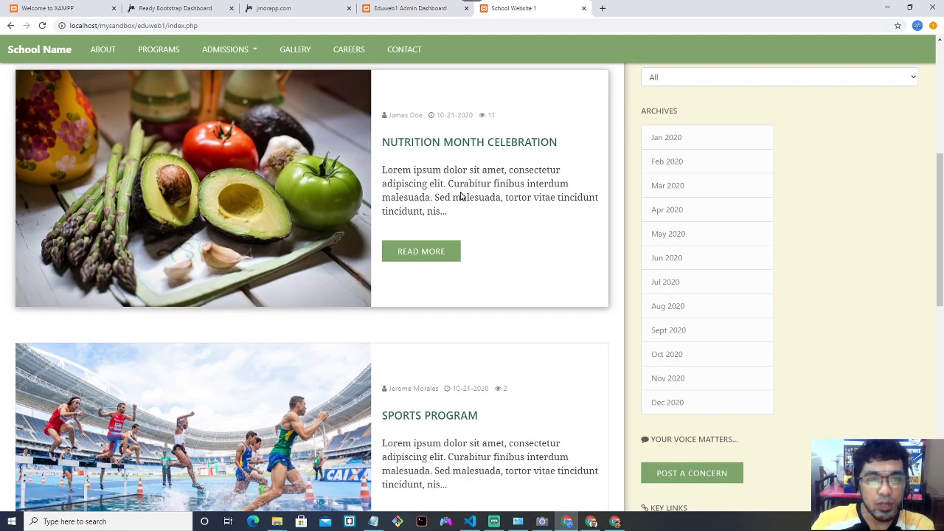
scroll(463, 192, down, 3)
scroll(461, 192, down, 3)
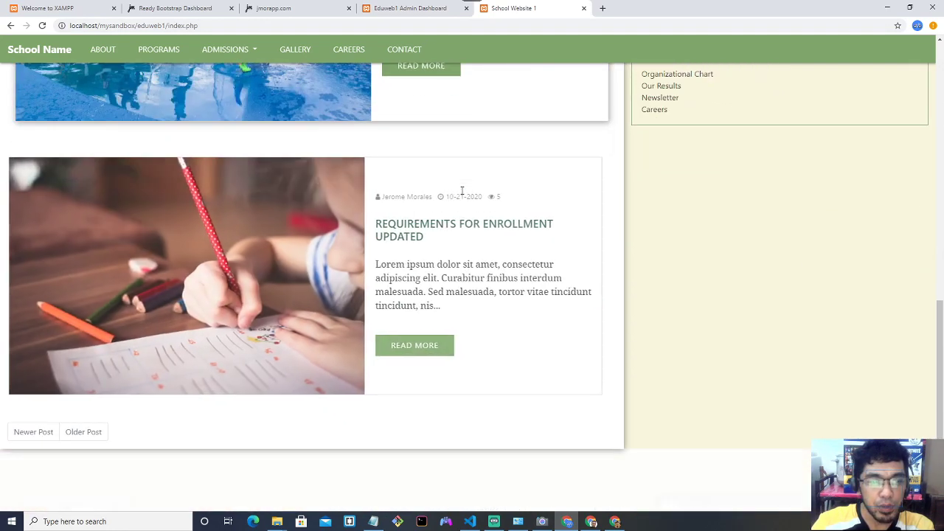
scroll(462, 194, up, 1)
scroll(463, 194, down, 1)
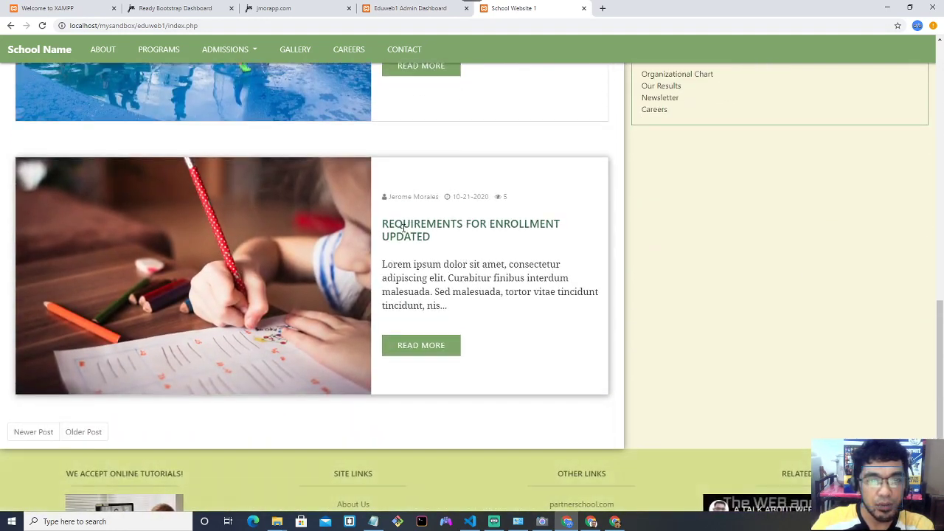
Delete post 62, REQUIREMENTS FOR ENROLLMENT UPDATED, from Manage Posts.
click(406, 9)
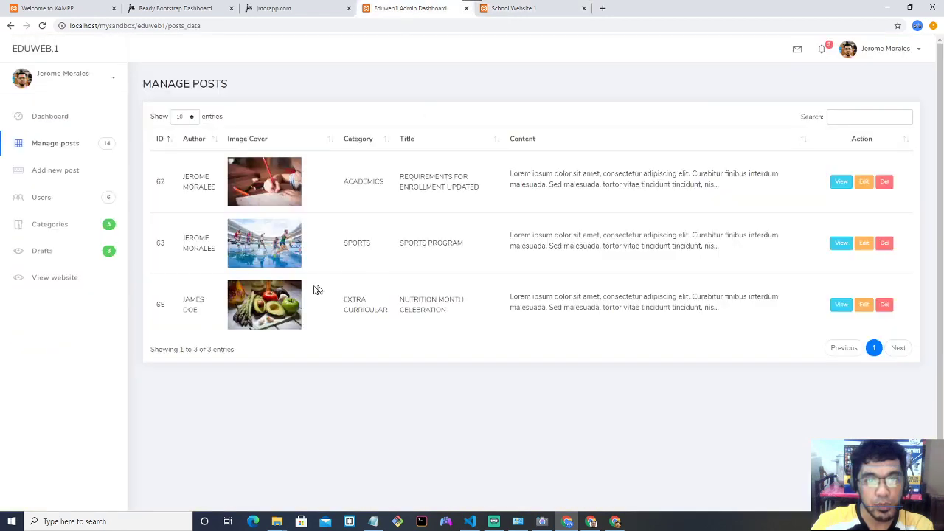
drag(402, 180, 474, 190)
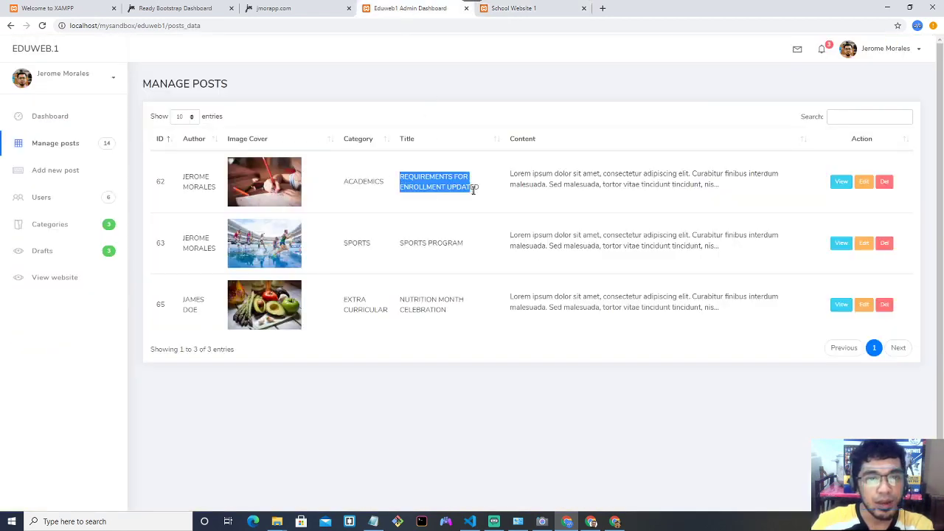
click(885, 183)
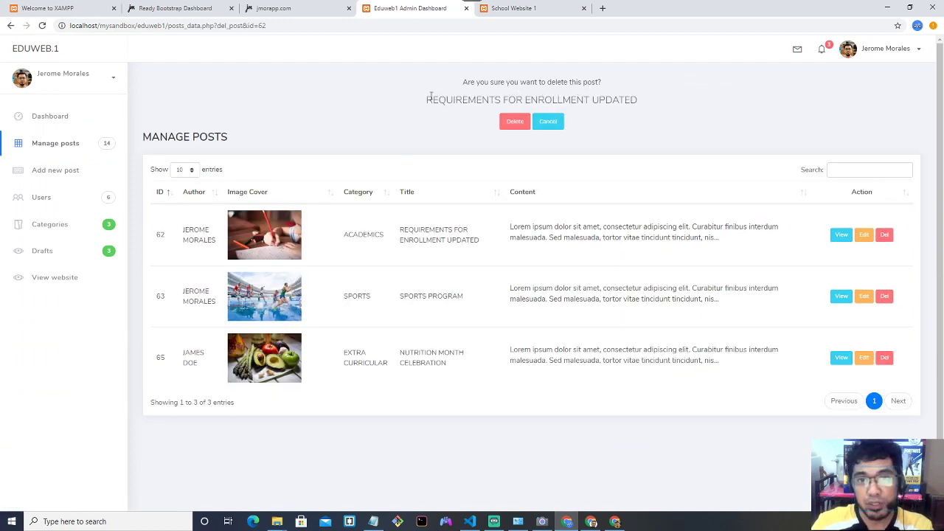
drag(428, 98, 640, 101)
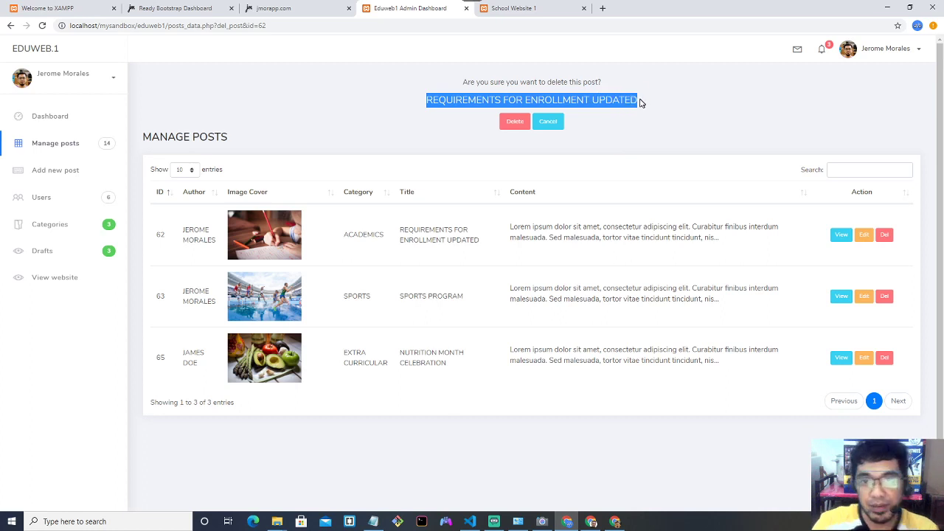
click(624, 100)
drag(434, 100, 635, 98)
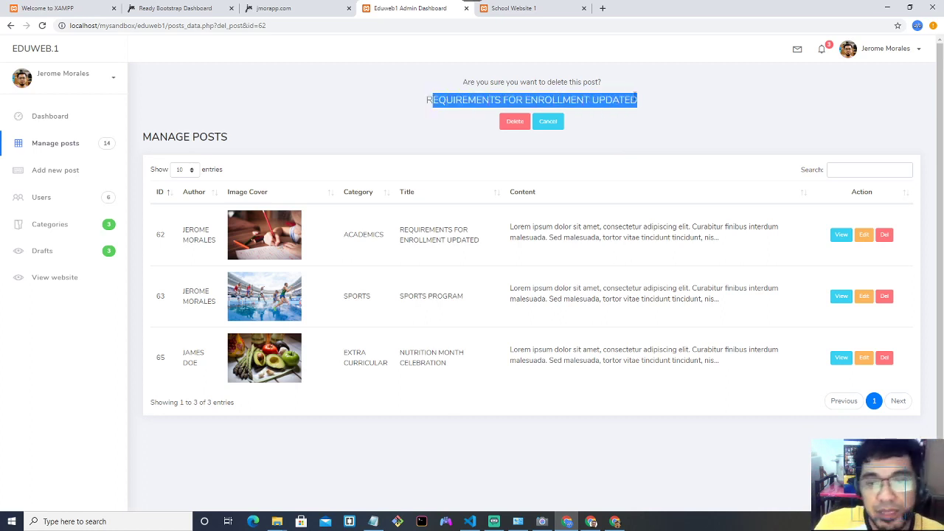
click(516, 122)
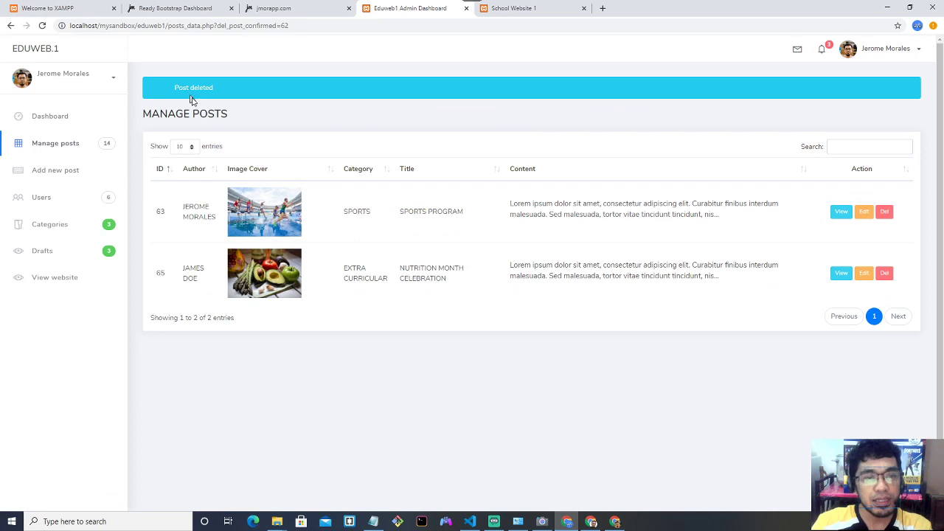
Confirm on the public website that only SPORTS PROGRAM and NUTRITION MONTH CELEBRATION remain.
drag(190, 207, 480, 253)
click(509, 270)
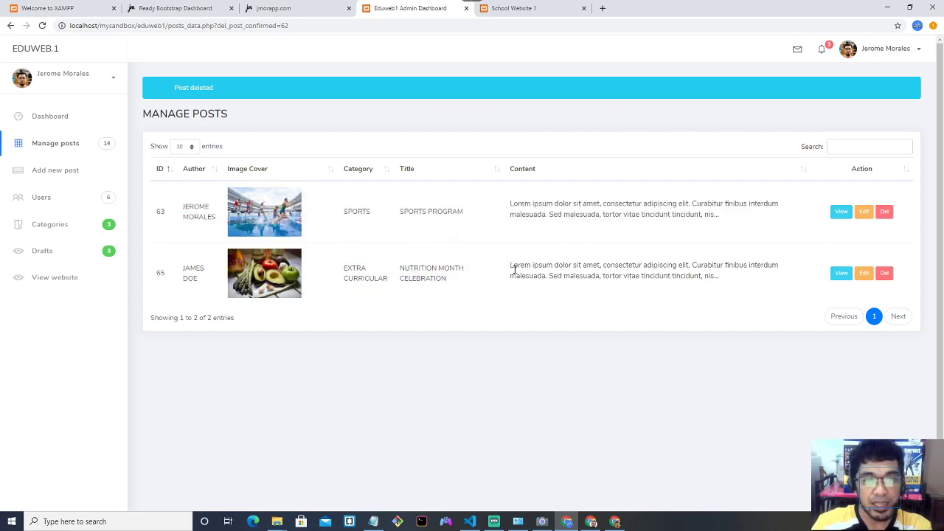
click(57, 278)
scroll(283, 271, down, 10)
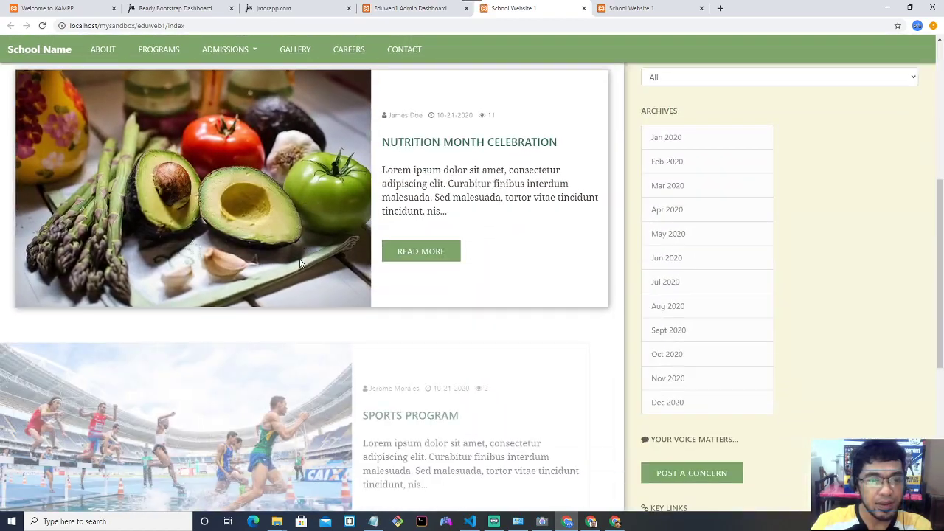
scroll(298, 262, up, 3)
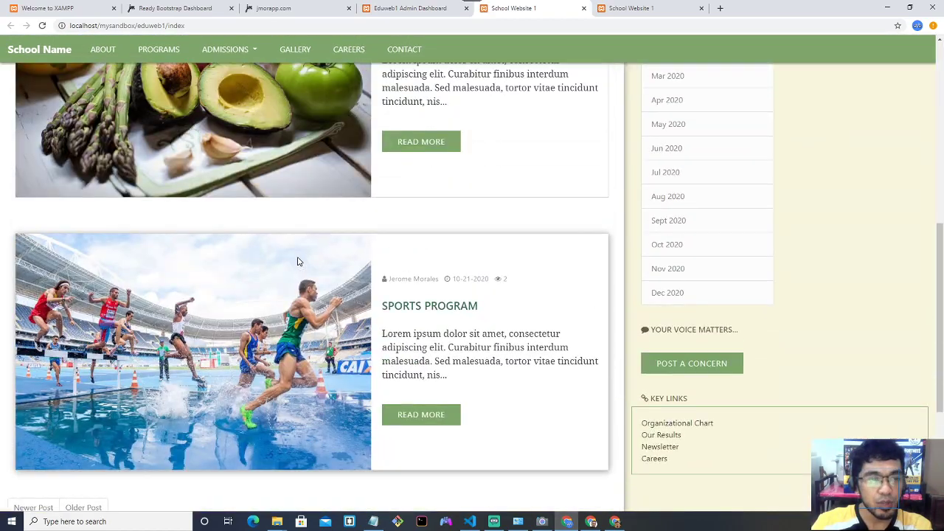
scroll(298, 262, up, 8)
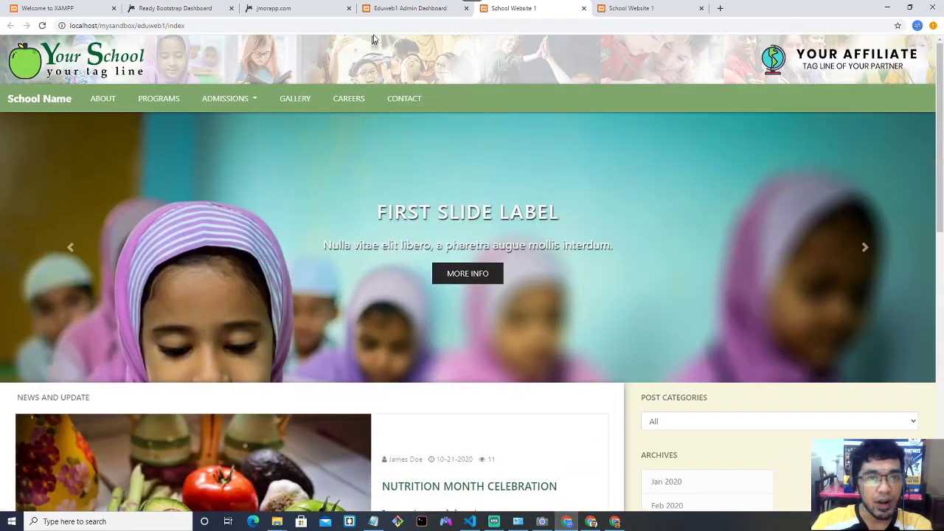
click(400, 7)
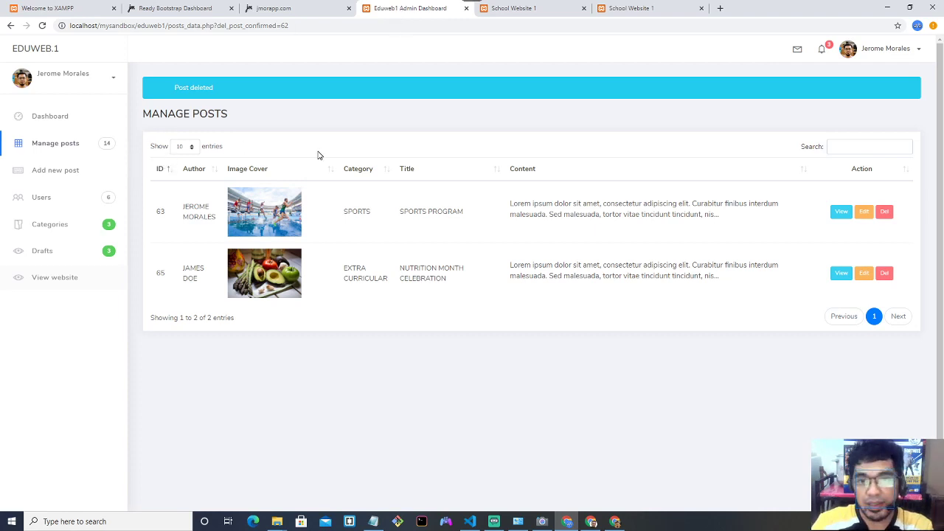
Start a new post titled DEMONSTRATION PURPOSES ONLY in the ANNOUNCEMENT category.
click(62, 177)
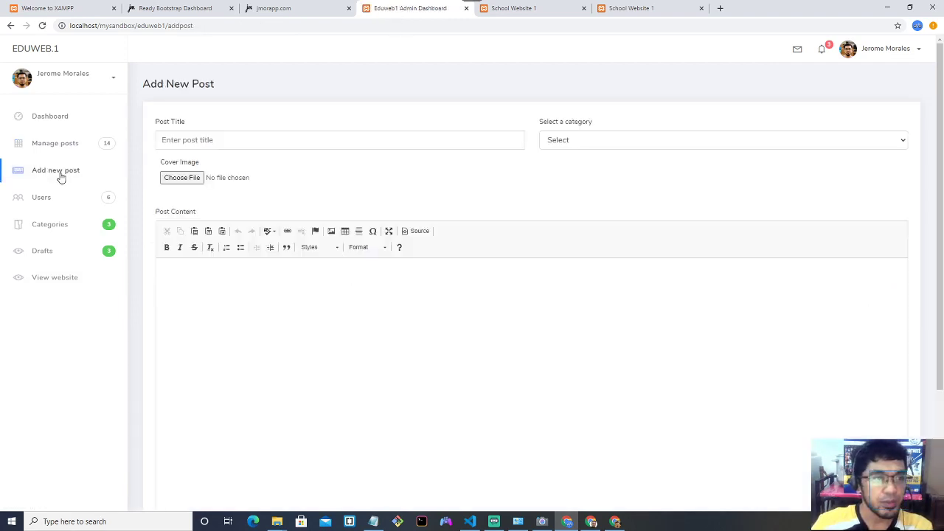
click(262, 139)
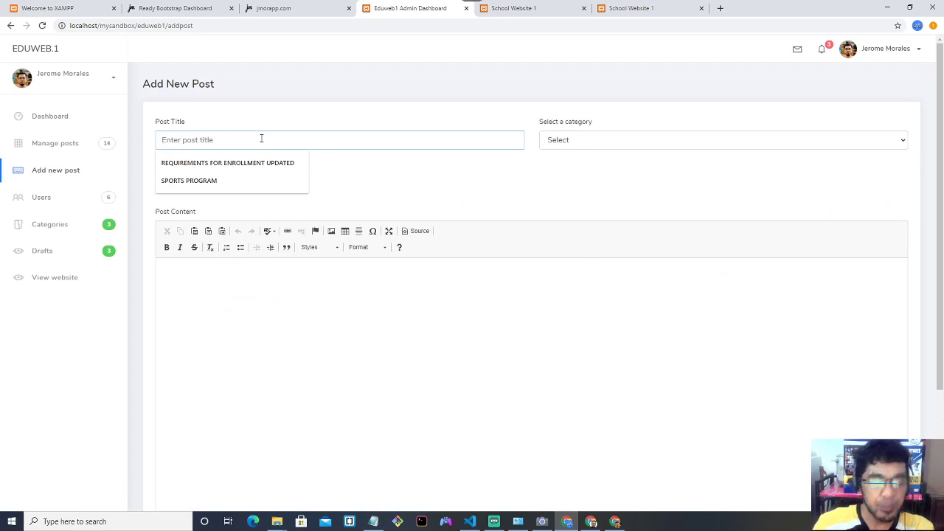
text(DEMONSTRATION PURPOSES ONLY)
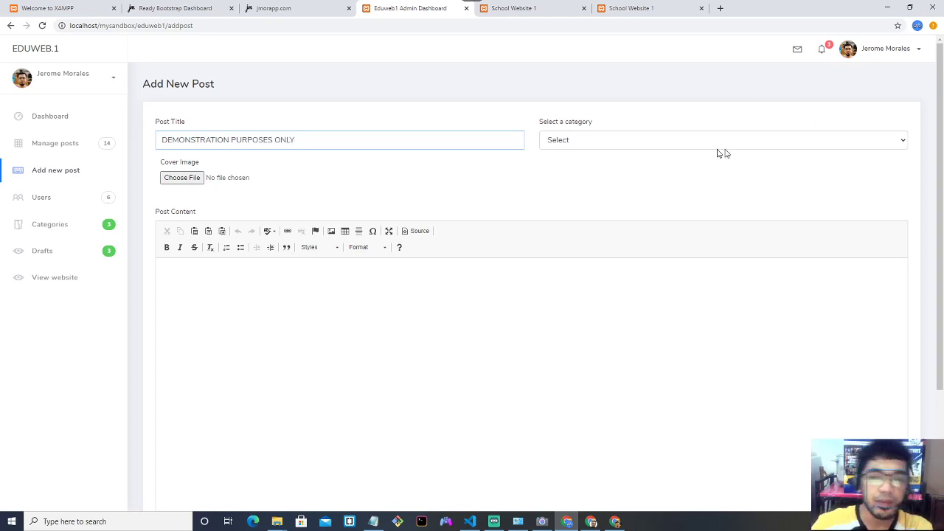
click(691, 139)
click(658, 201)
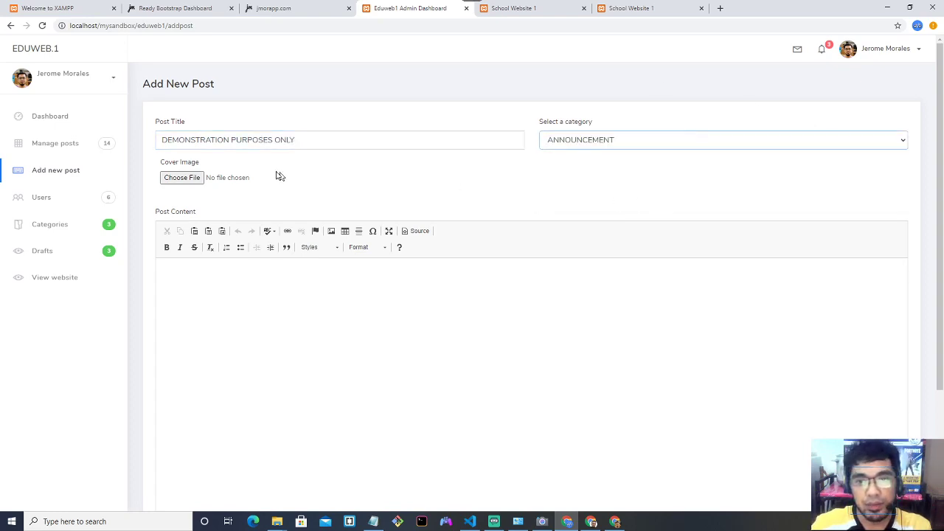
Attach school-2761394_1280.jpg as the new post's cover image.
click(196, 180)
click(332, 139)
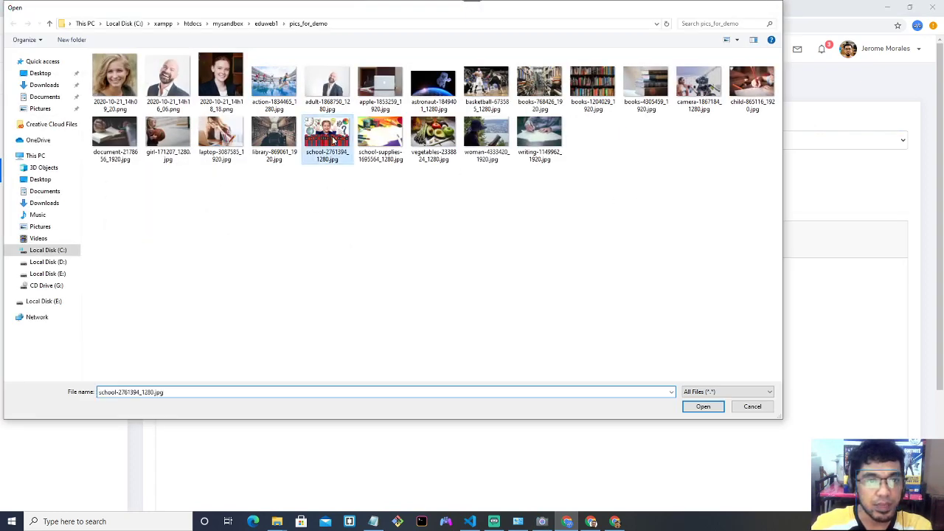
double_click(332, 139)
click(293, 271)
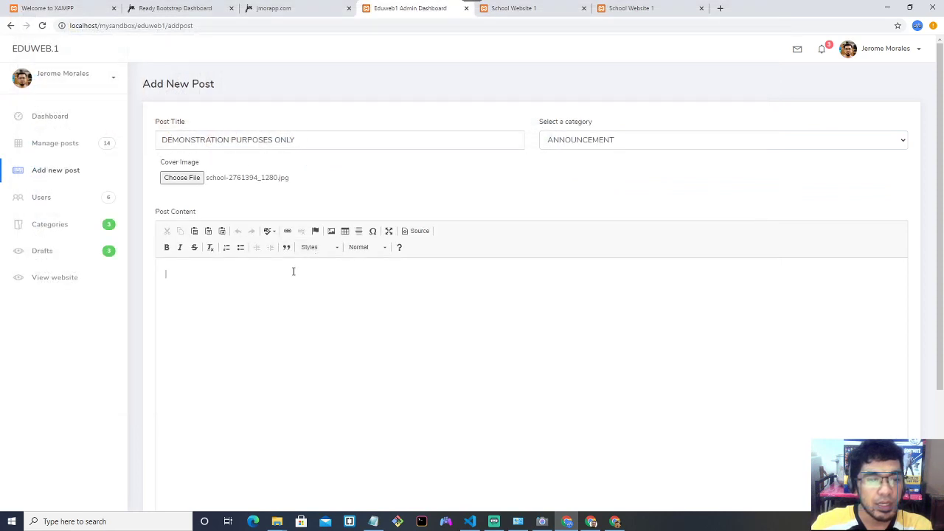
click(720, 8)
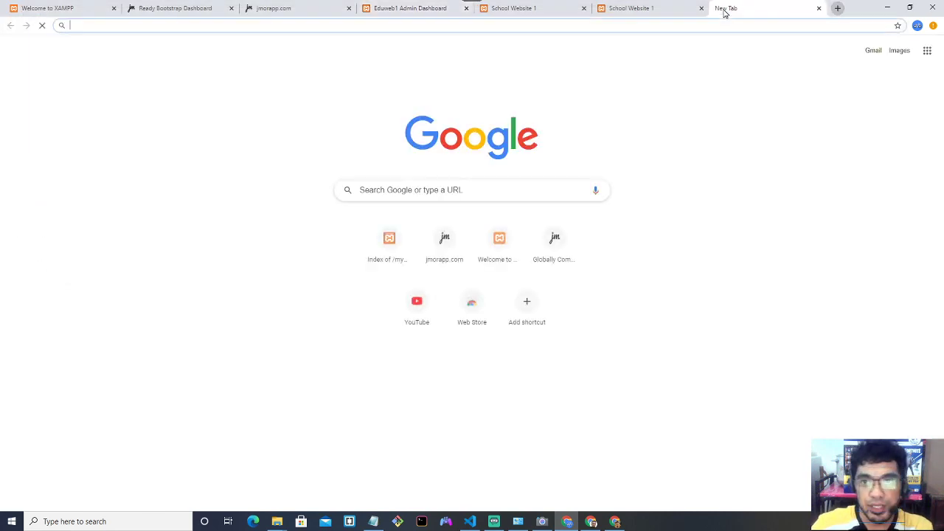
Search 'LOREM I' and generate Lorem Ipsum paragraphs on lipsum.com.
text(LOREM I)
key(Return)
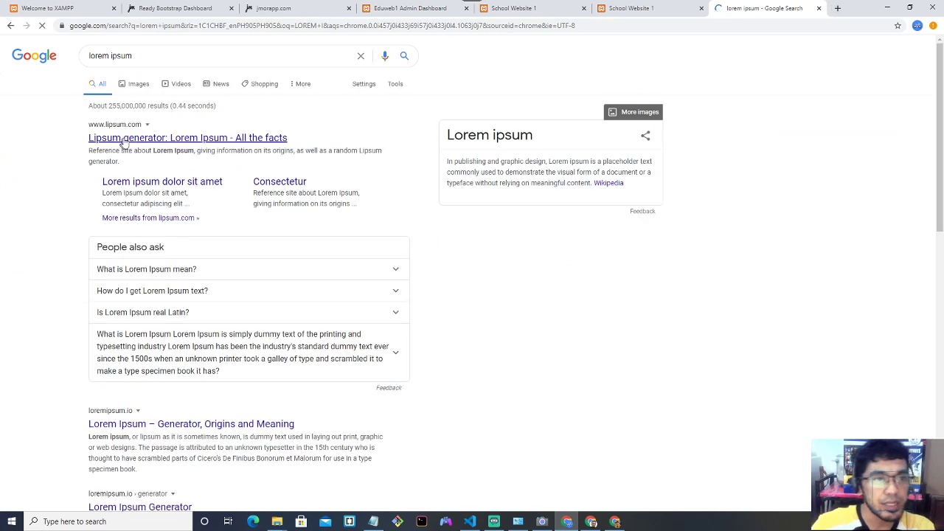
click(520, 214)
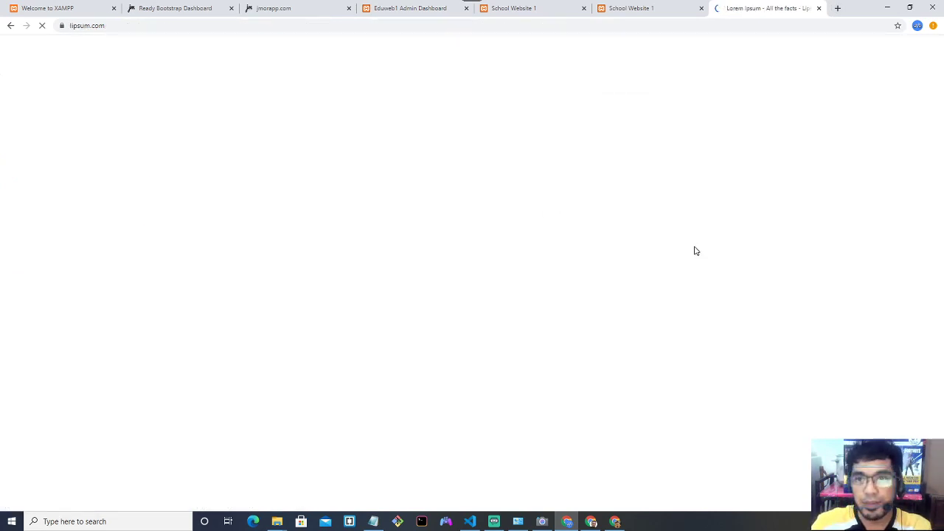
scroll(686, 206, down, 3)
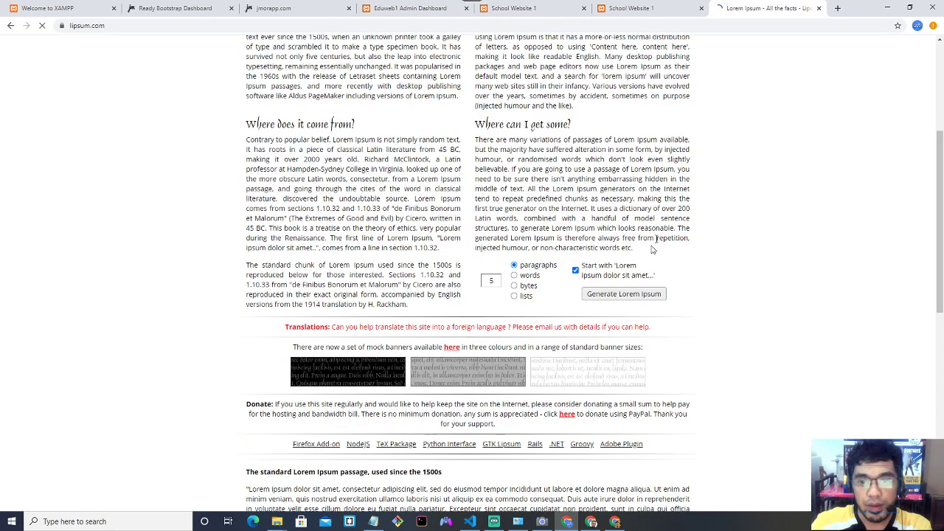
click(624, 293)
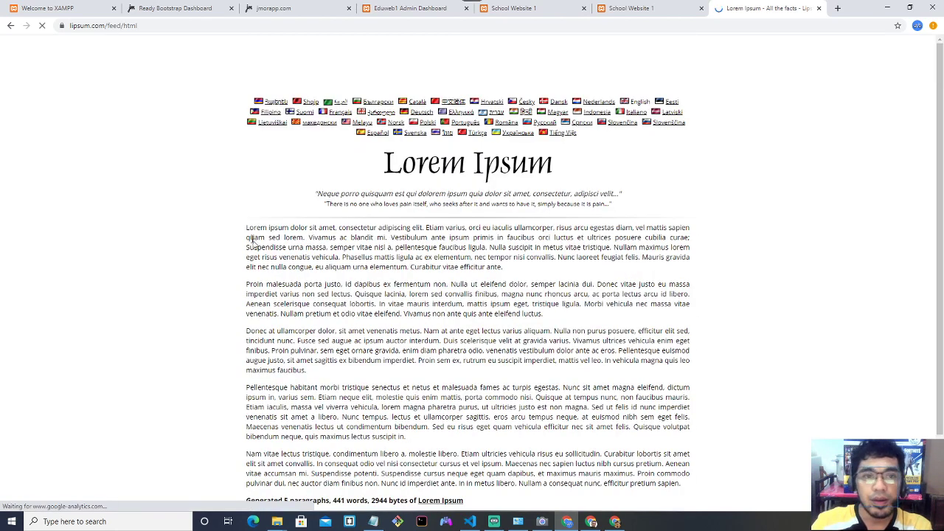
Copy the first four Lorem Ipsum paragraphs and paste them into Post Content.
drag(246, 228, 509, 271)
click(352, 284)
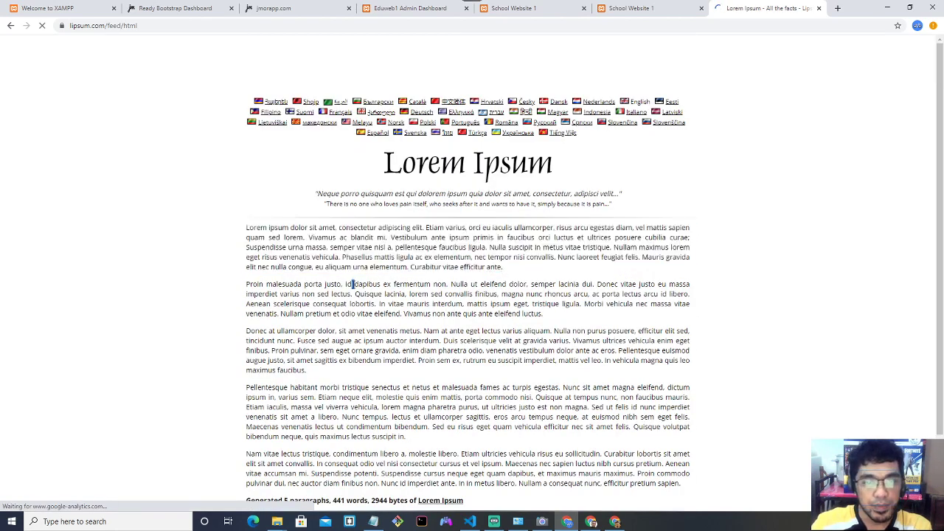
drag(241, 229, 455, 442)
key(ctrl+c)
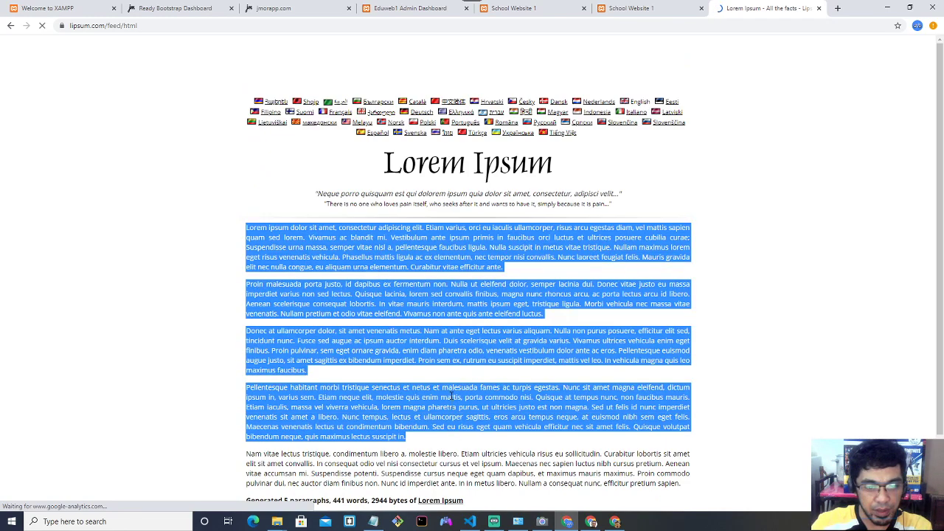
click(404, 12)
key(ctrl+v)
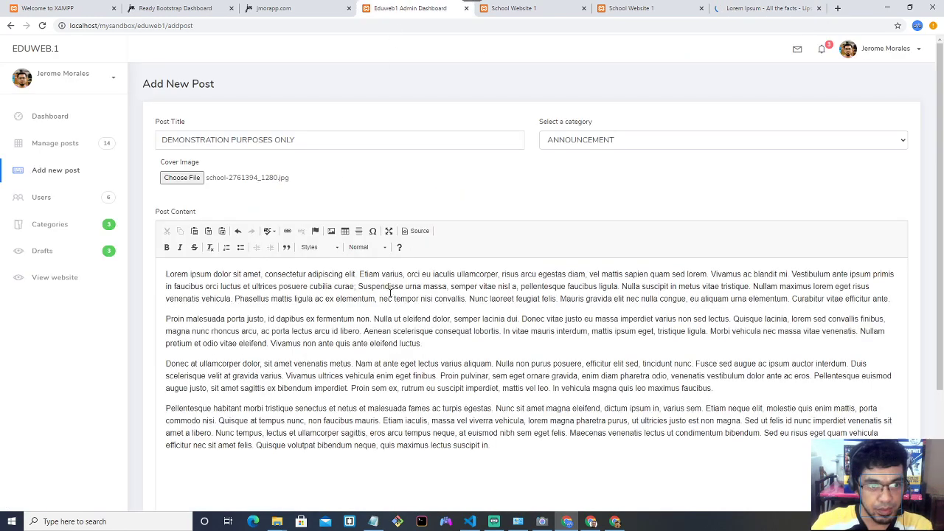
Paste the four Lorem Ipsum paragraphs into Post Content a second time.
scroll(391, 293, down, 3)
scroll(437, 290, up, 2)
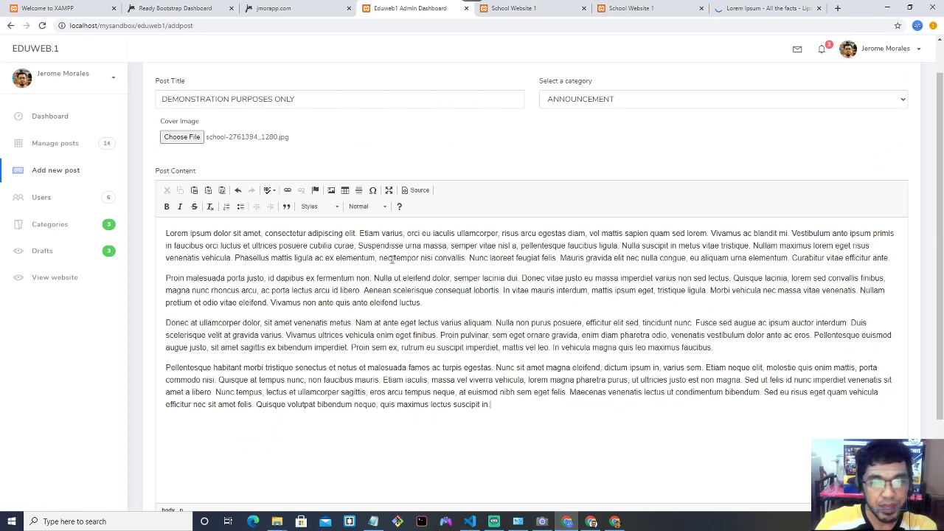
scroll(393, 258, down, 2)
scroll(502, 341, up, 2)
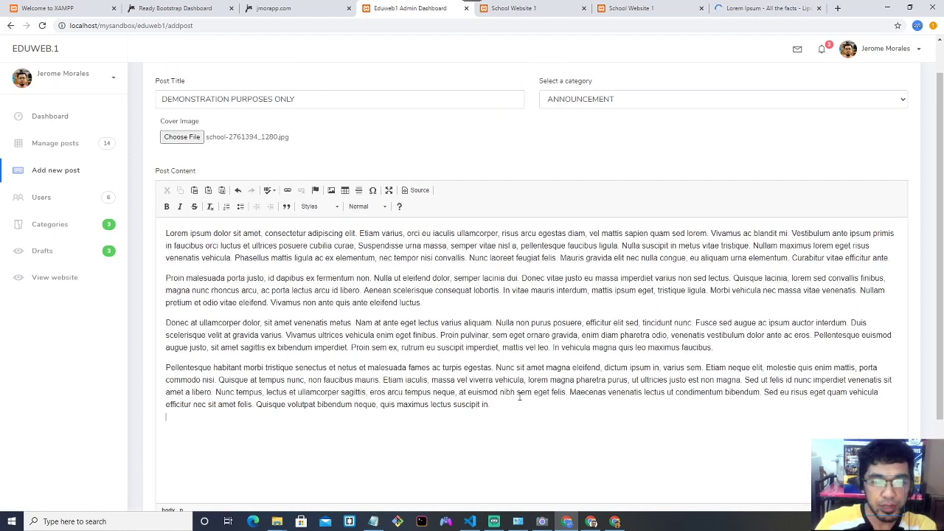
key(ctrl+v)
Publish DEMONSTRATION PURPOSES ONLY and see it listed as post 66 in Manage Posts.
scroll(509, 384, up, 5)
scroll(487, 362, down, 3)
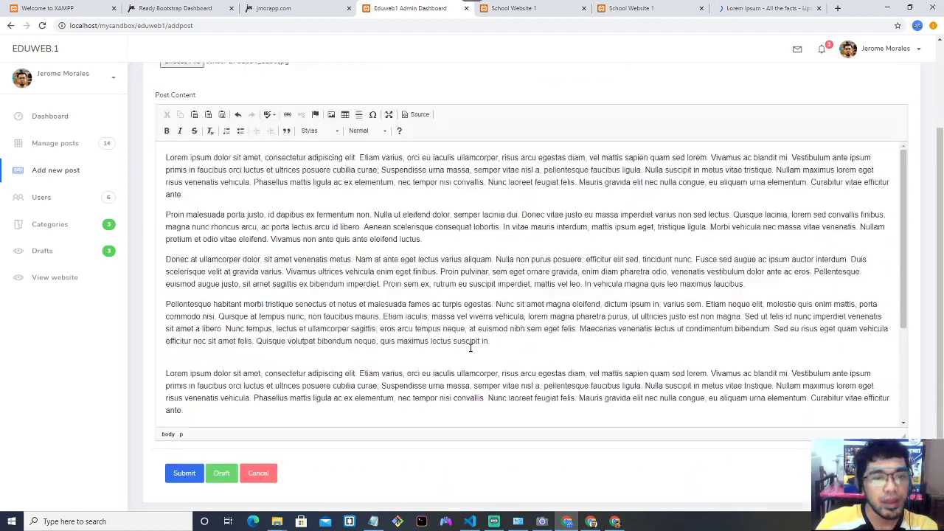
scroll(470, 346, down, 1)
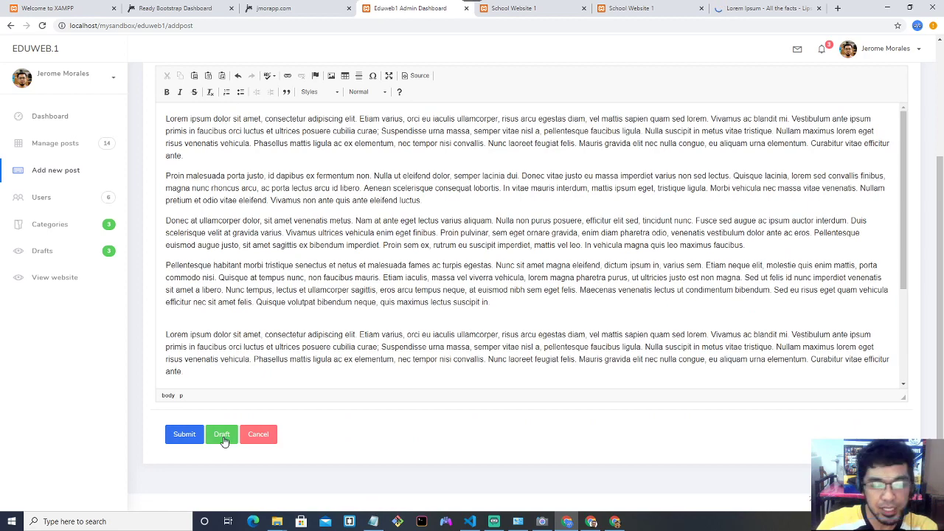
scroll(271, 352, up, 2)
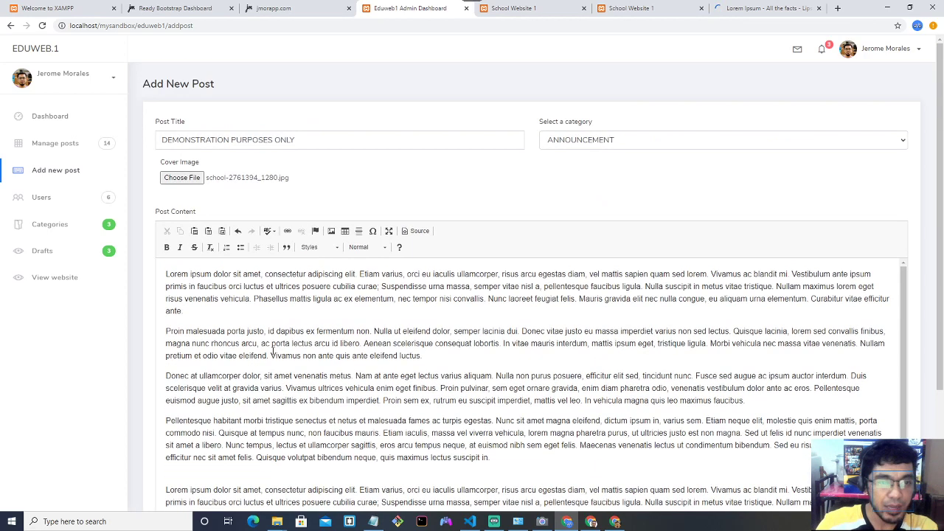
scroll(273, 352, down, 2)
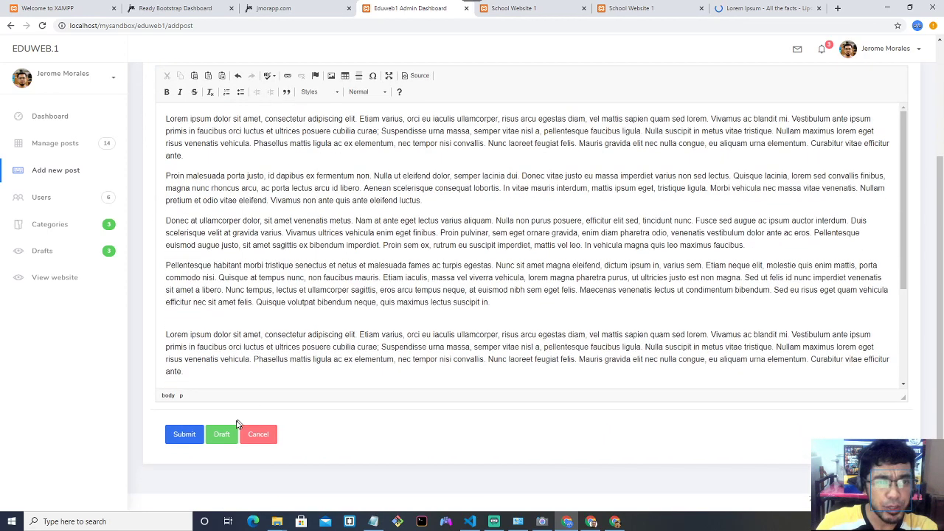
click(184, 436)
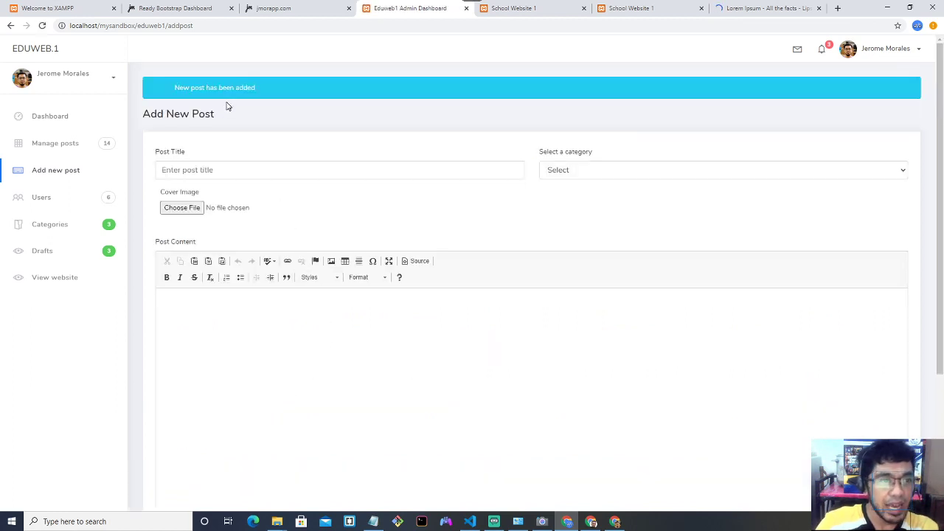
click(55, 147)
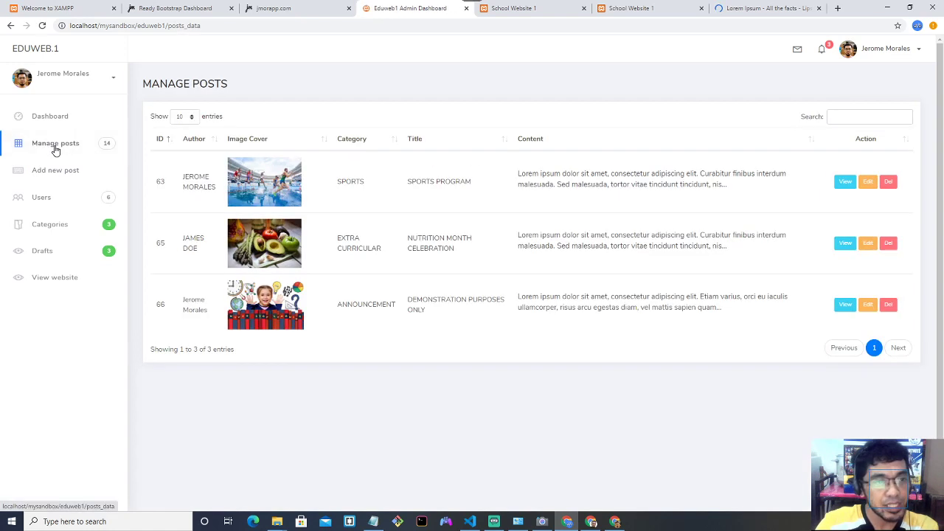
View post 66, DEMONSTRATION PURPOSES ONLY, on the school website and read through it.
drag(409, 300, 437, 314)
click(423, 313)
click(403, 303)
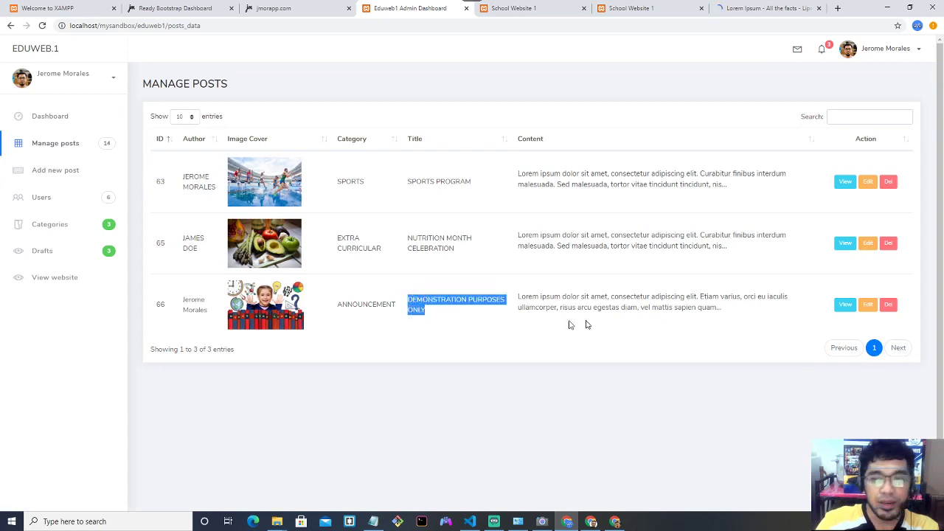
click(847, 306)
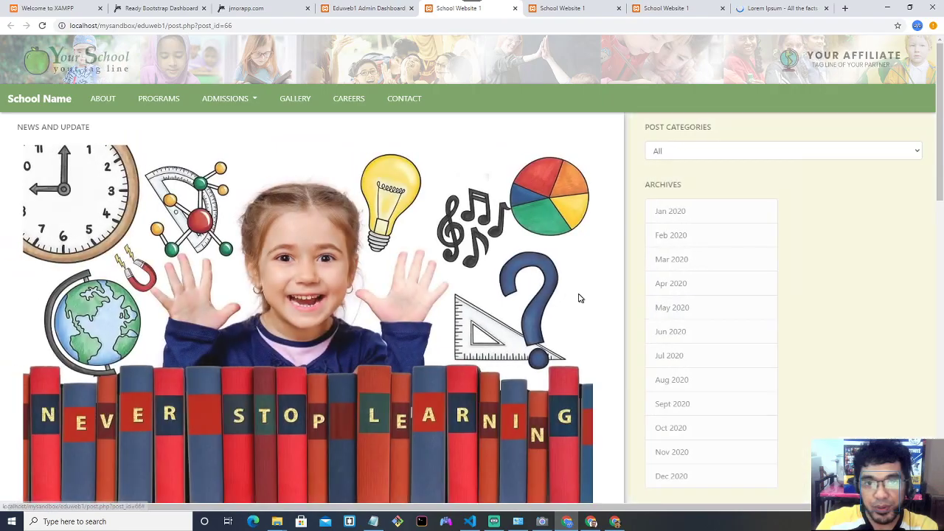
scroll(580, 295, down, 5)
scroll(515, 275, down, 10)
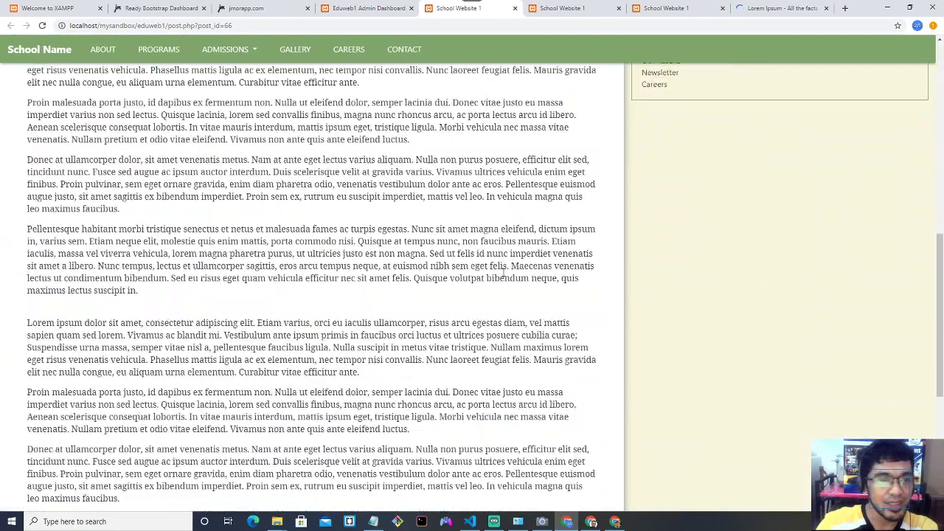
scroll(481, 275, up, 3)
scroll(236, 191, up, 3)
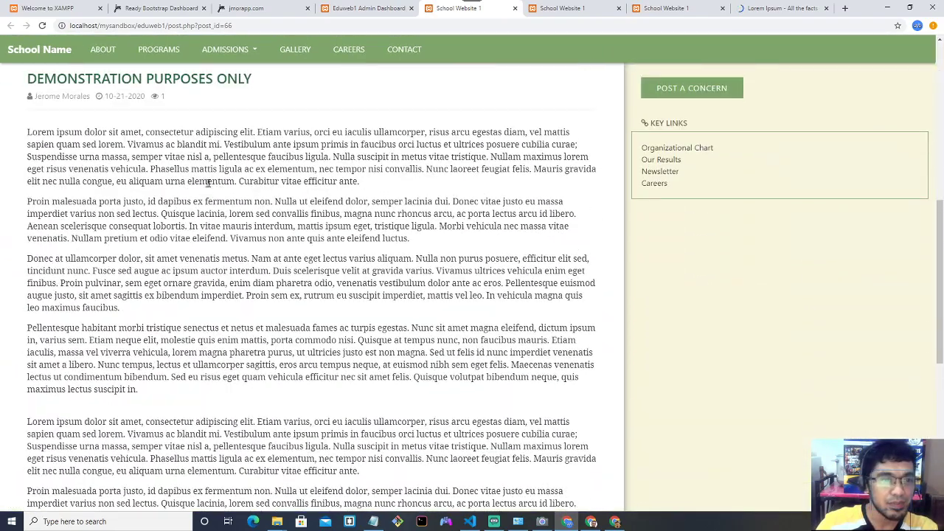
drag(157, 153, 404, 311)
scroll(404, 311, up, 10)
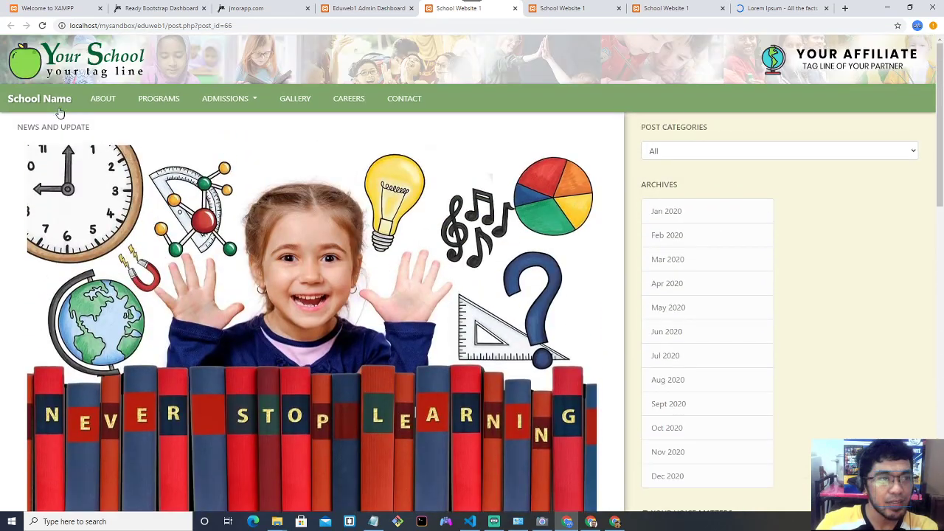
Check the new post in the homepage news feed, then return to the admin posts list.
click(53, 104)
scroll(302, 185, down, 5)
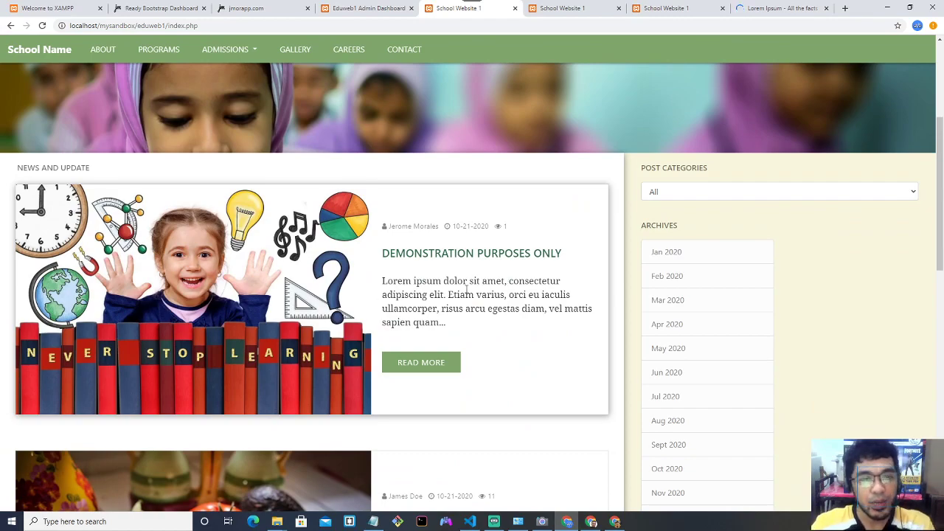
scroll(468, 291, down, 6)
scroll(471, 292, up, 3)
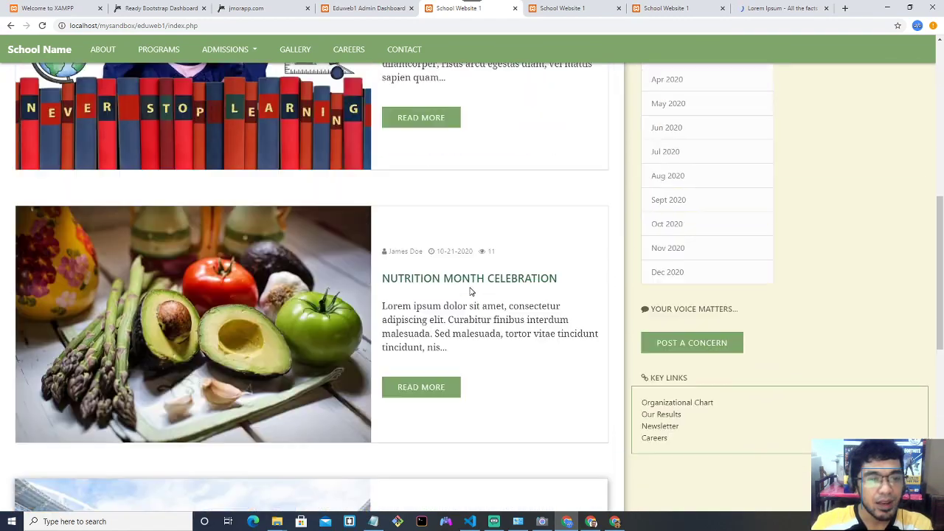
scroll(471, 291, up, 2)
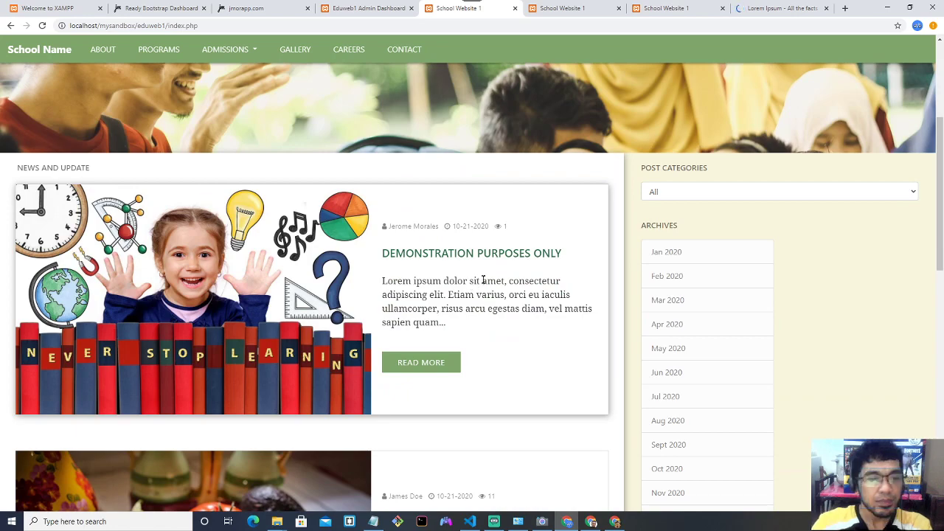
scroll(483, 280, up, 3)
click(373, 8)
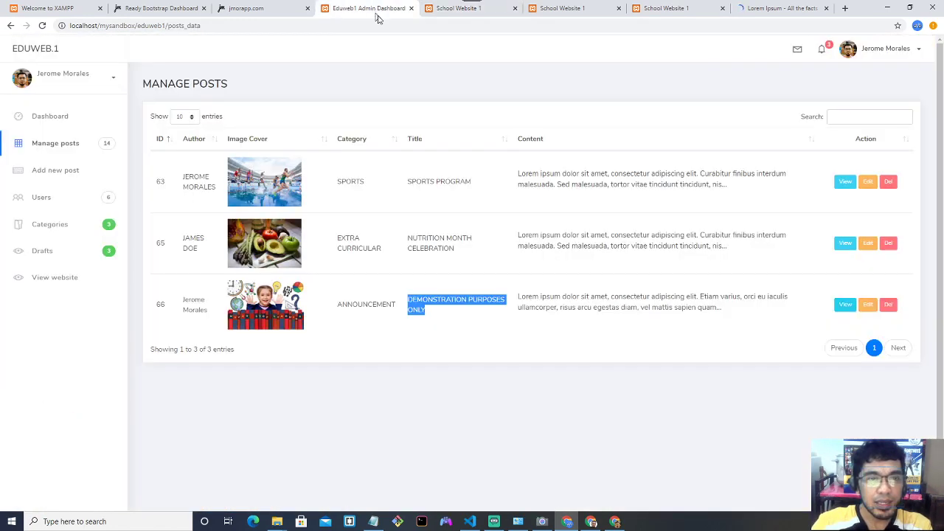
Look over the Add New Post form and confirm the Drafts list is empty.
click(59, 172)
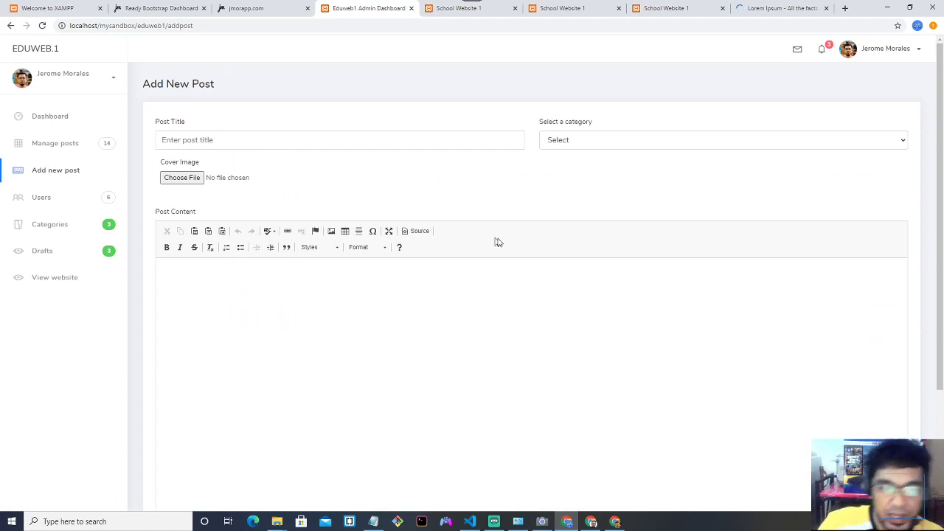
scroll(498, 242, down, 2)
scroll(496, 235, up, 2)
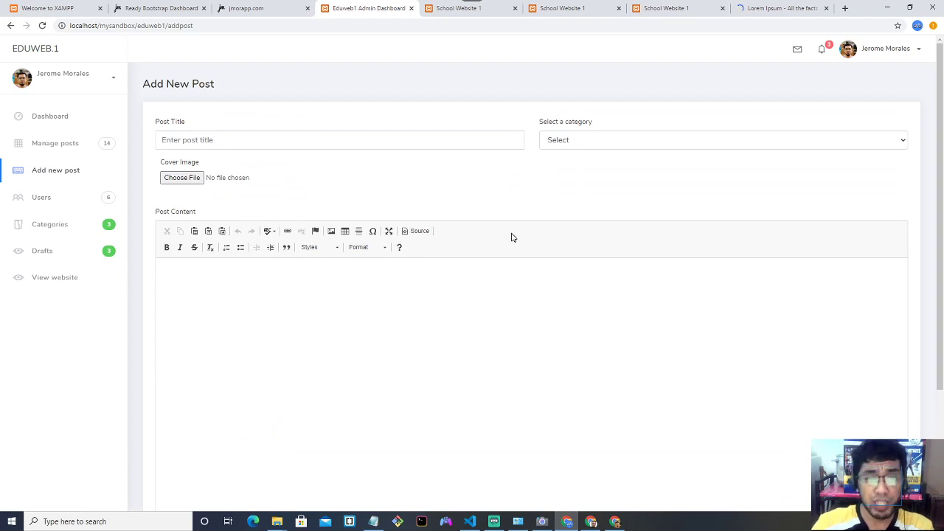
scroll(442, 163, down, 2)
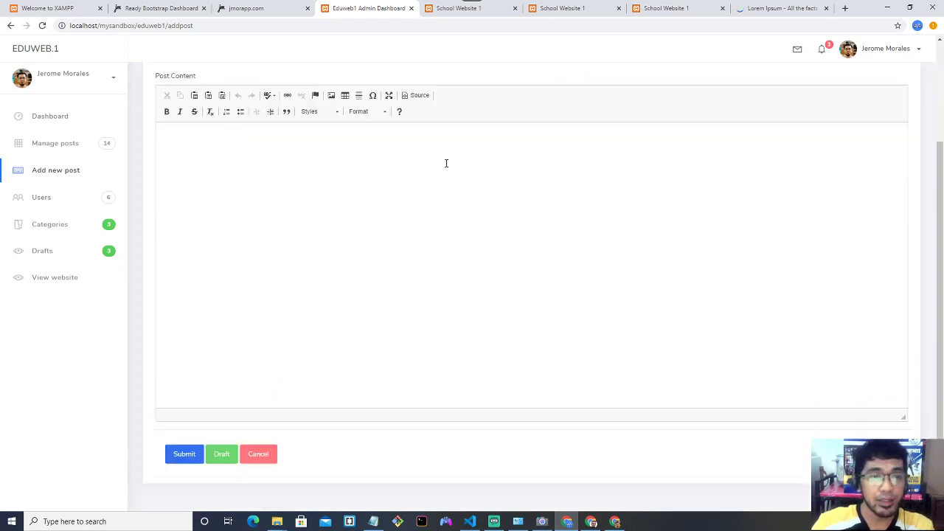
click(75, 148)
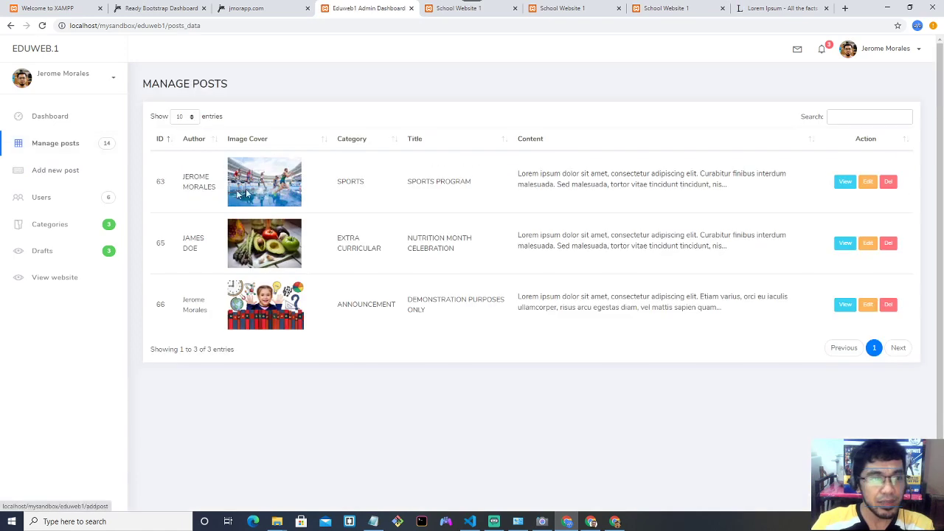
click(51, 253)
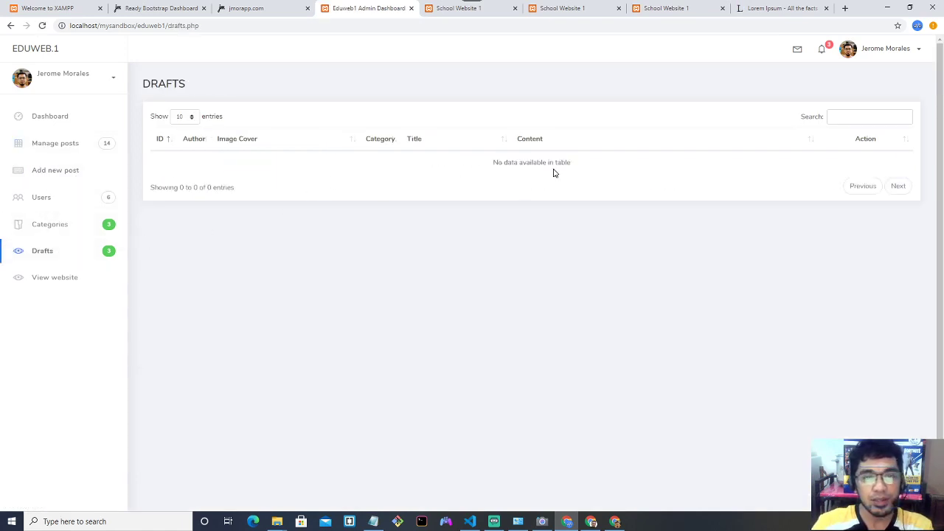
Reopen an empty Add New Post form, then switch to functions.php in Visual Studio Code.
click(70, 172)
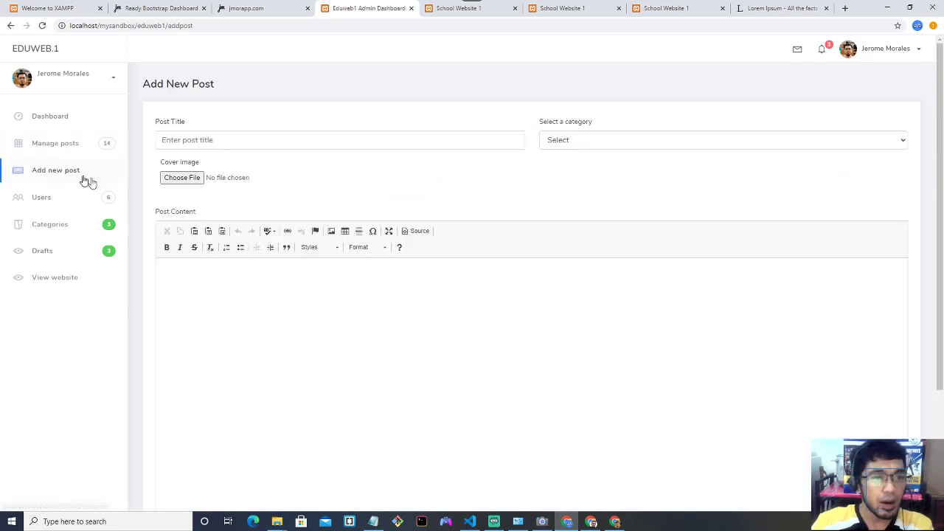
click(259, 141)
click(359, 327)
scroll(359, 327, down, 2)
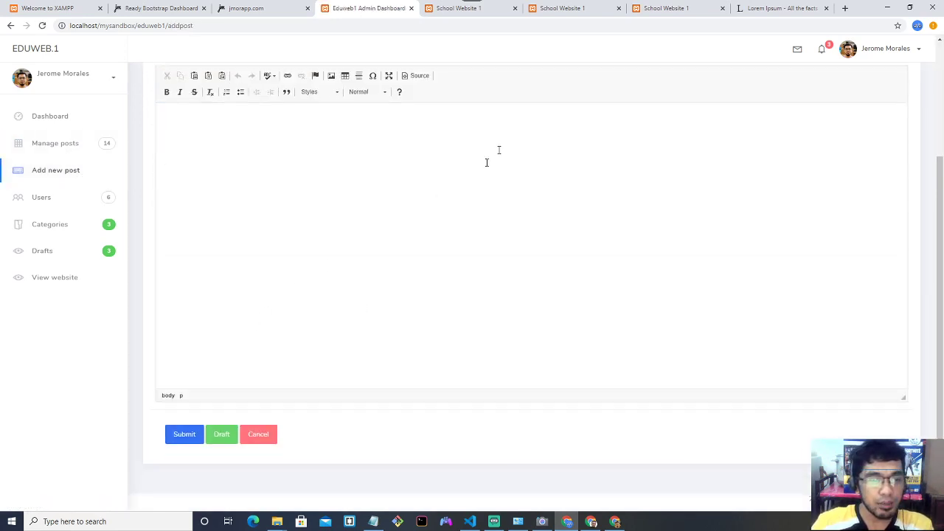
scroll(239, 163, up, 2)
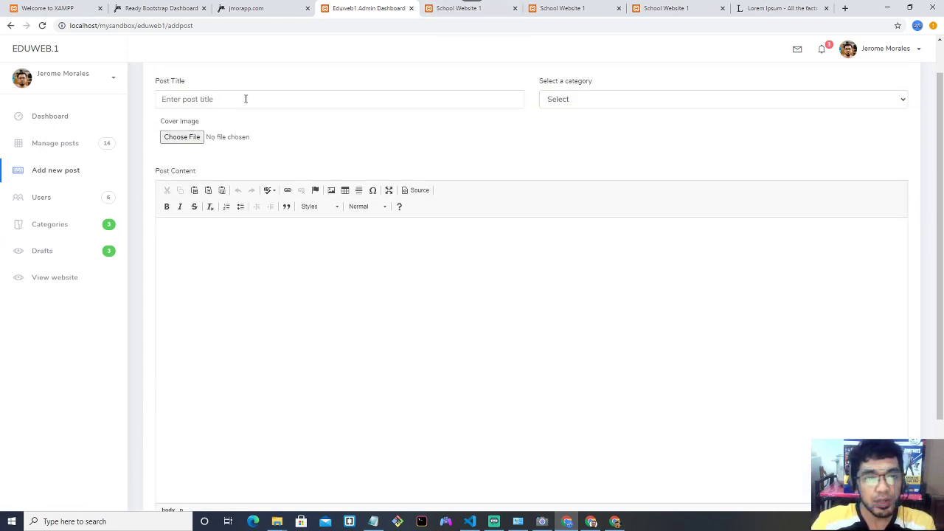
scroll(300, 263, down, 2)
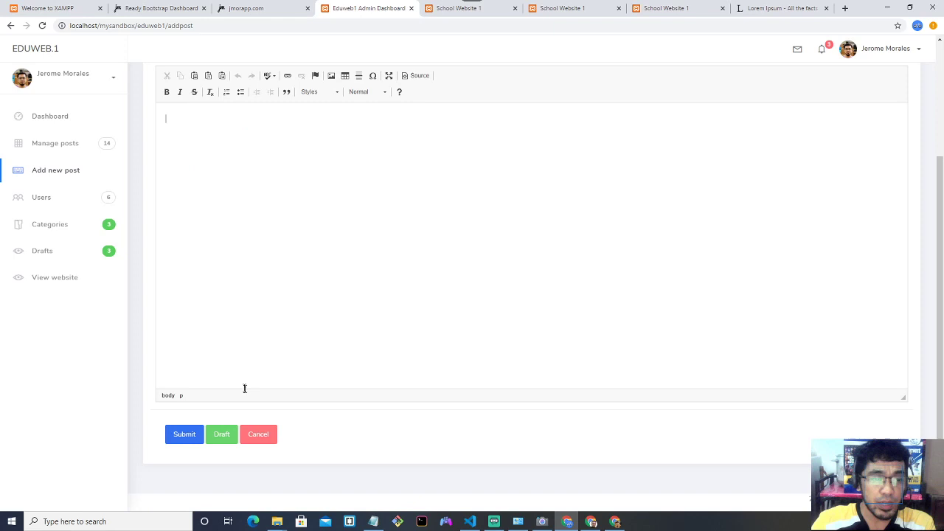
scroll(323, 289, up, 2)
click(330, 290)
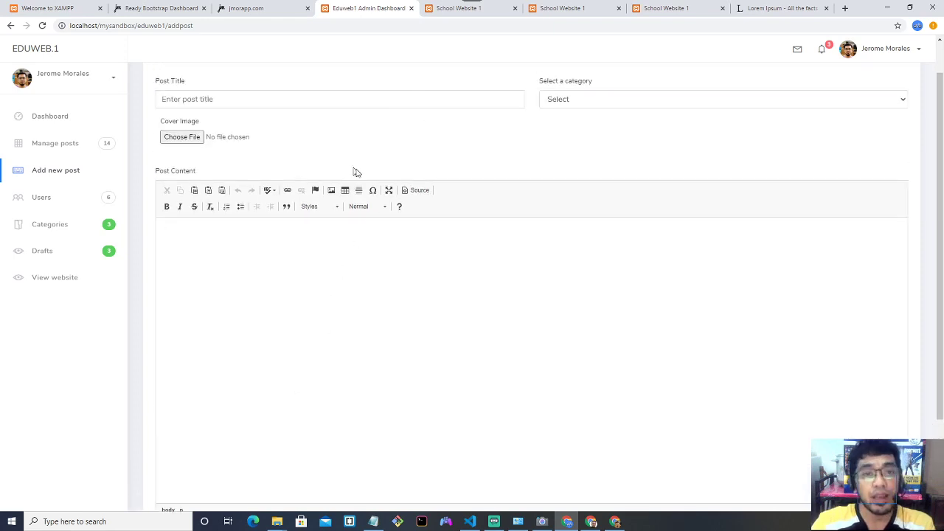
scroll(362, 172, down, 2)
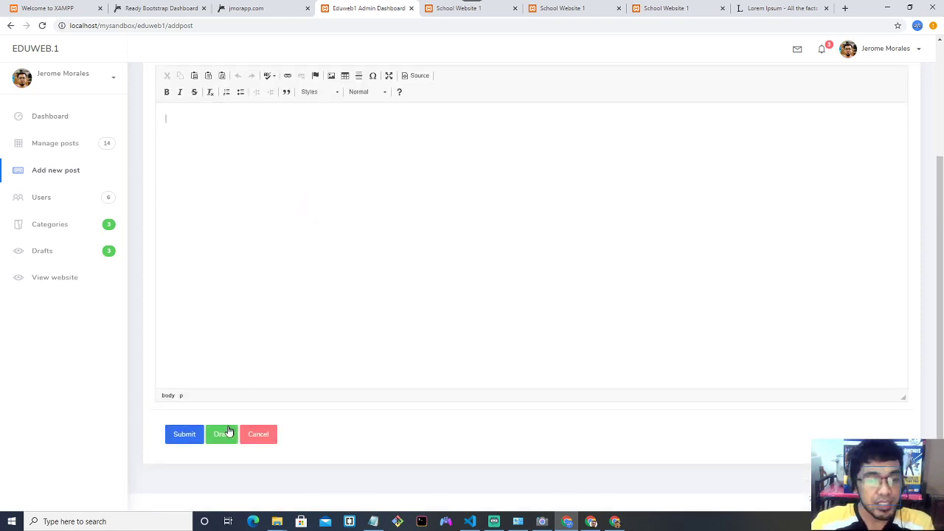
scroll(331, 263, up, 3)
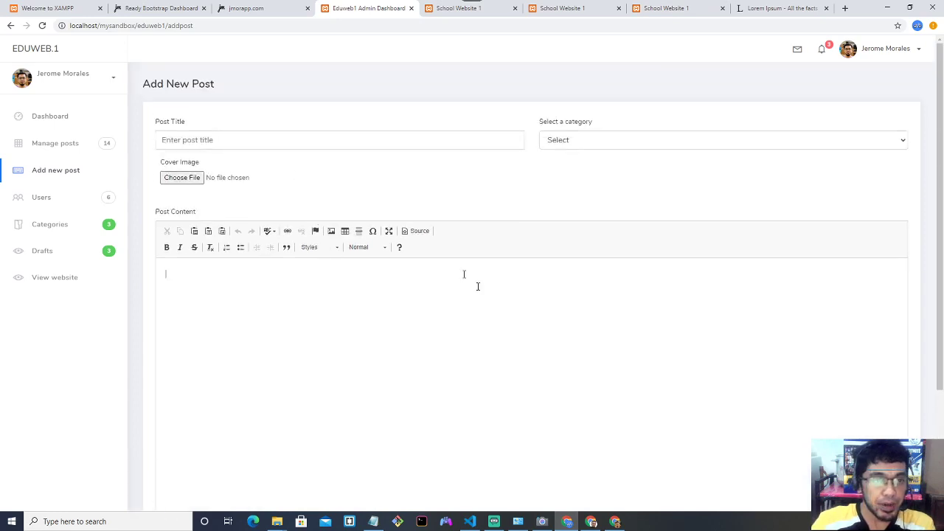
click(469, 521)
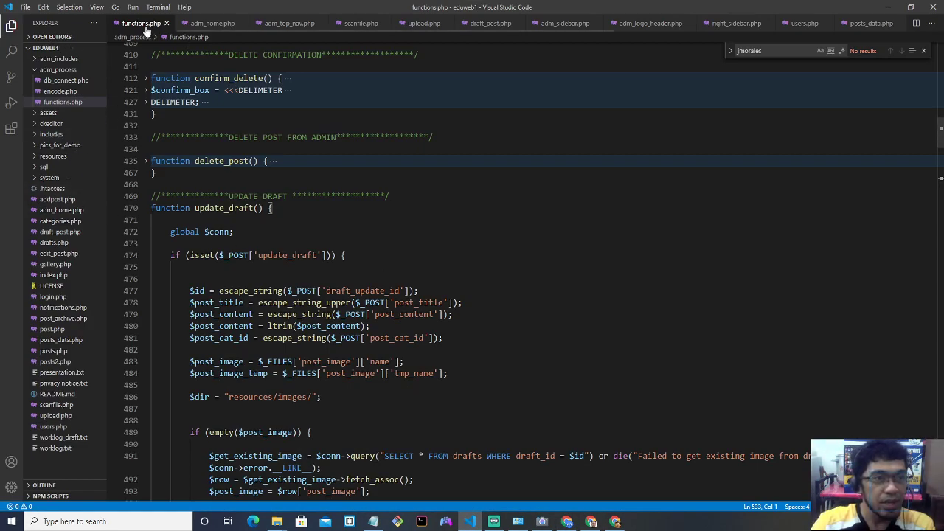
Fold and unfold the update_draft function in functions.php to review it.
click(145, 208)
scroll(221, 243, up, 1)
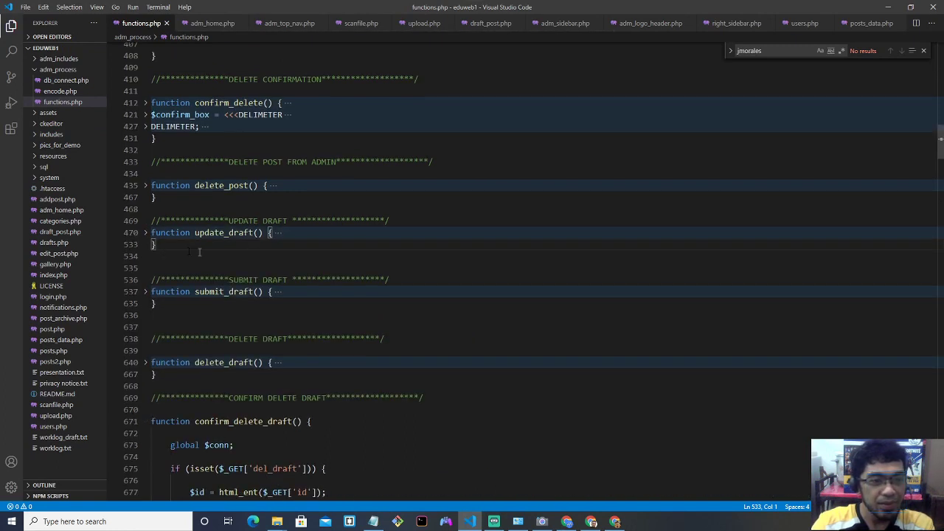
click(145, 232)
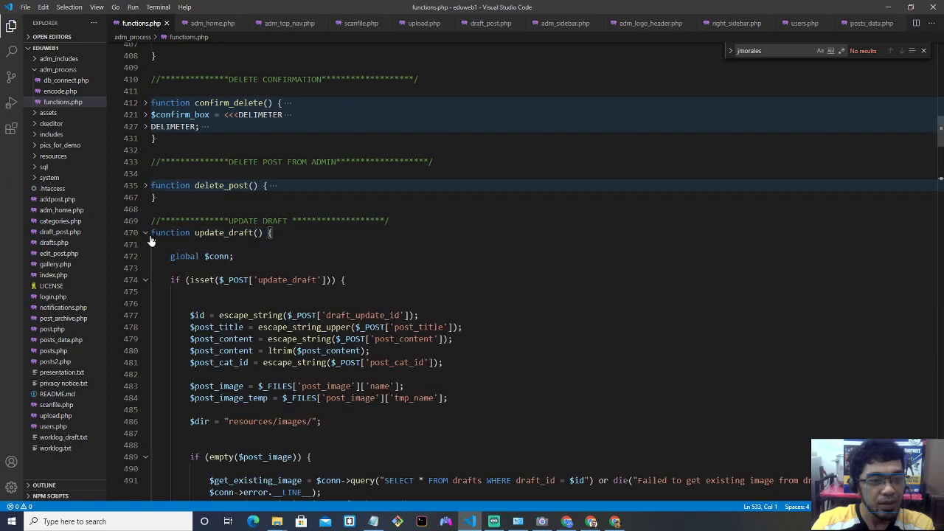
scroll(261, 268, down, 5)
scroll(260, 268, down, 7)
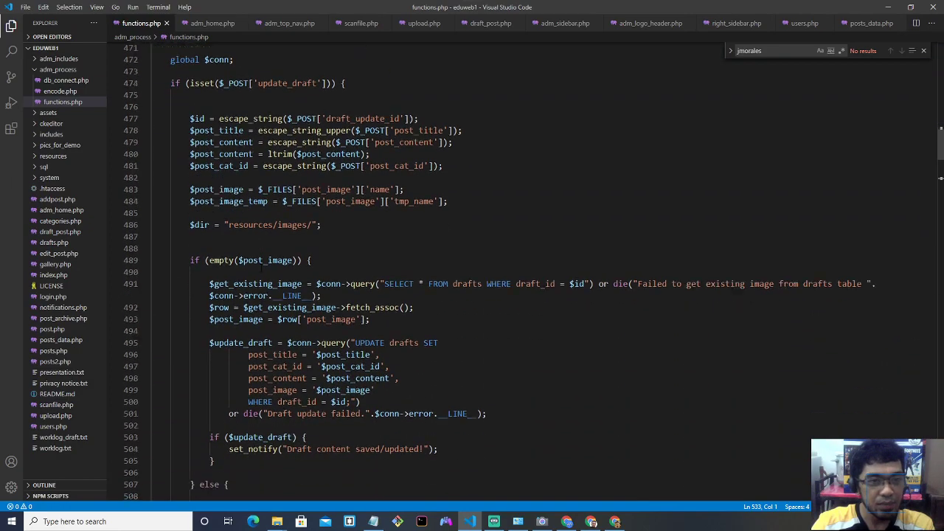
scroll(260, 272, down, 2)
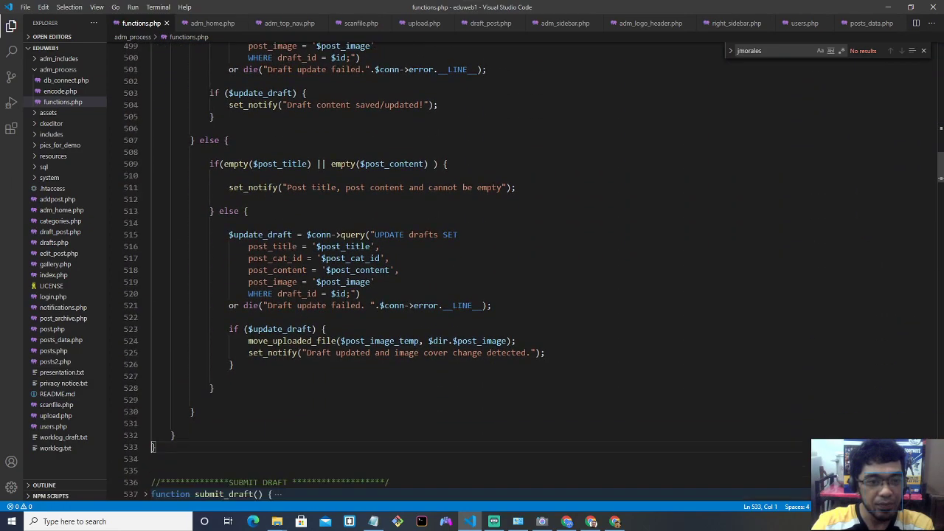
scroll(260, 272, up, 8)
click(899, 9)
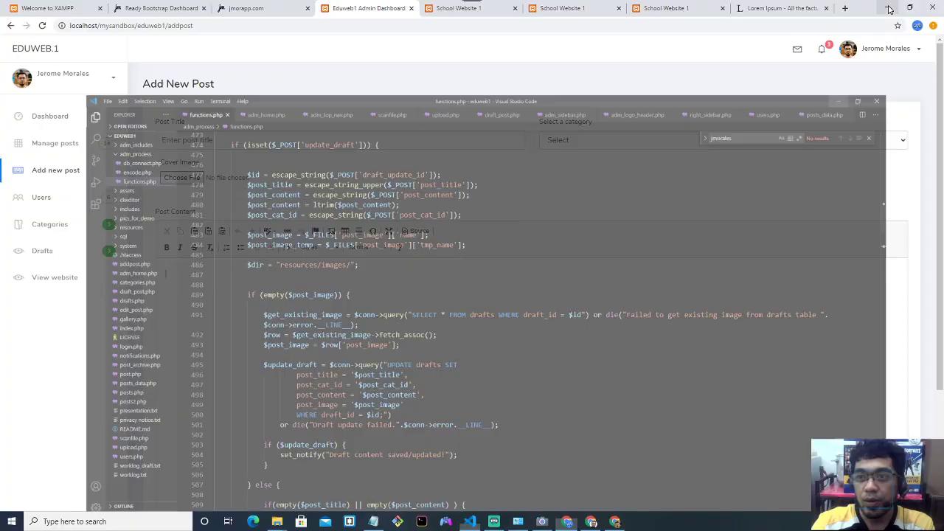
key(alt+Tab)
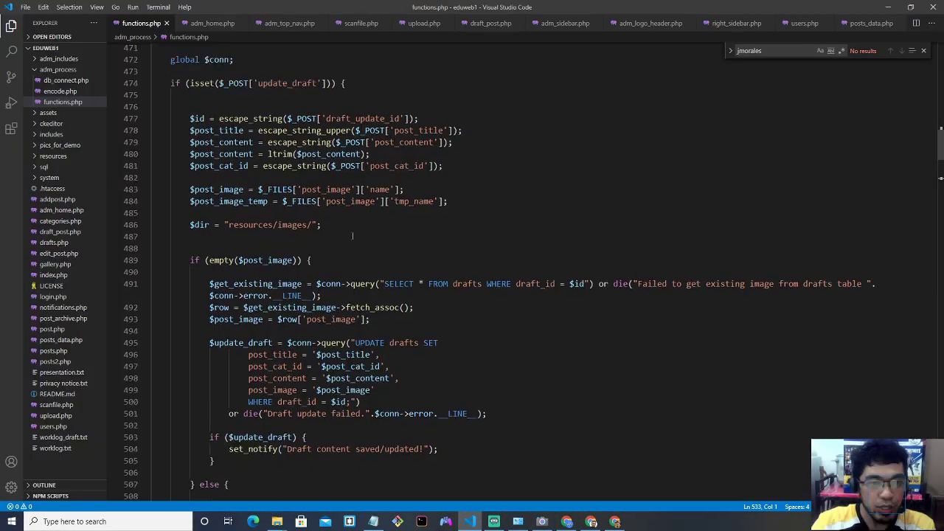
Expand and read submit_draft, then minimize VS Code back to the Add New Post form.
scroll(353, 235, down, 10)
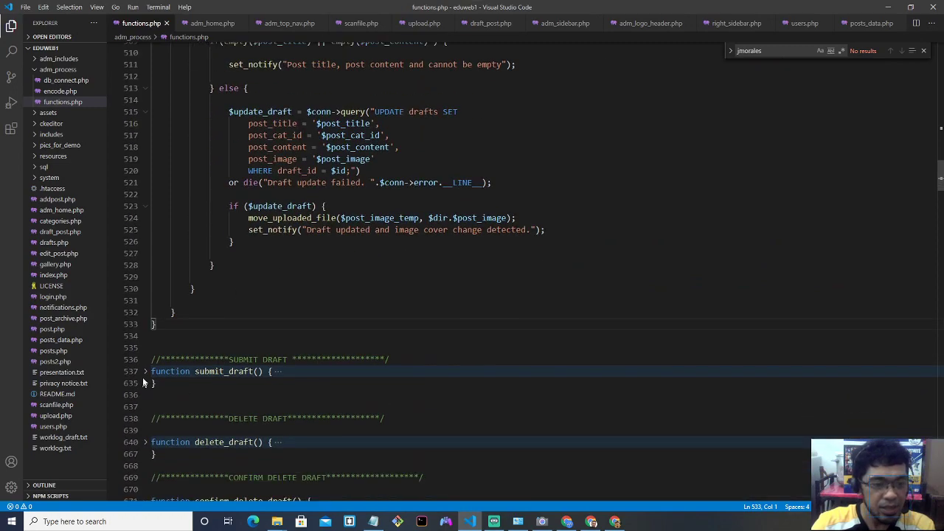
click(146, 421)
scroll(294, 360, down, 10)
scroll(293, 362, down, 17)
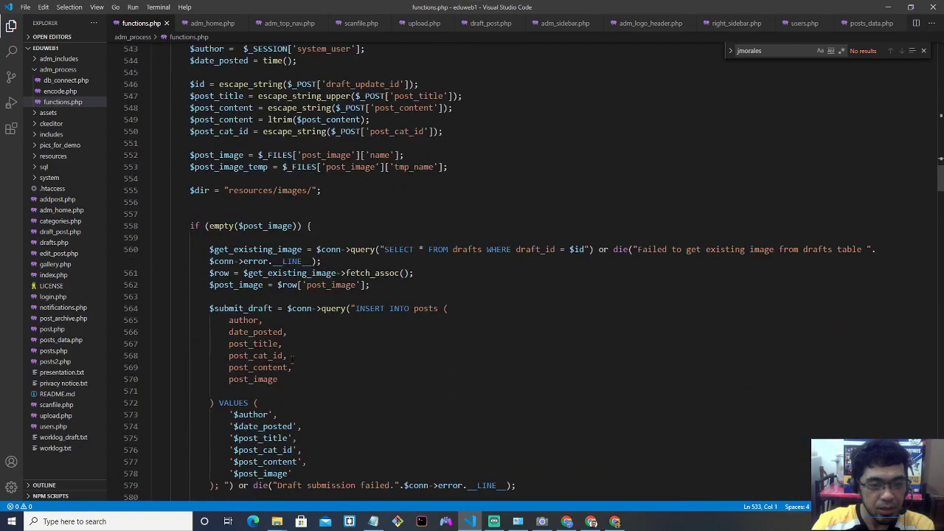
scroll(293, 362, down, 6)
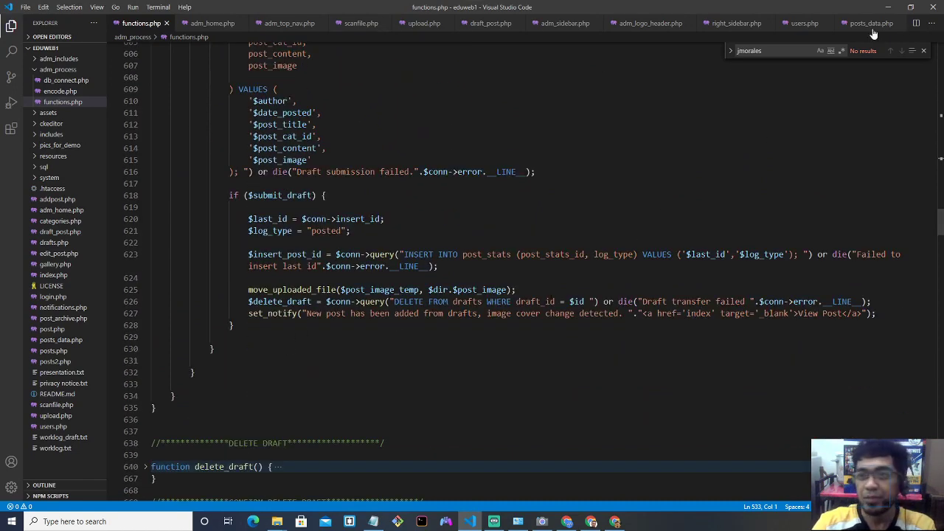
click(887, 6)
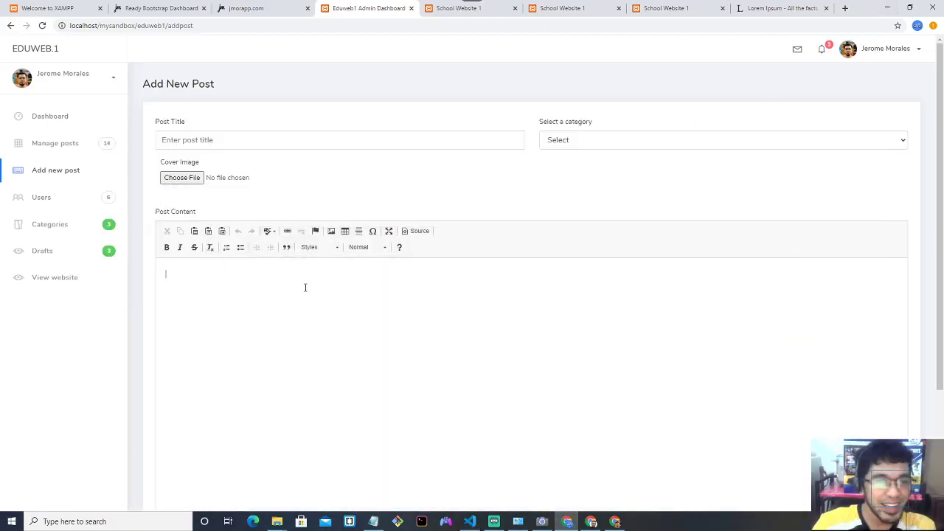
Replace the DRAFT POST title with 'GRADUATION PROGRAM'.
click(304, 277)
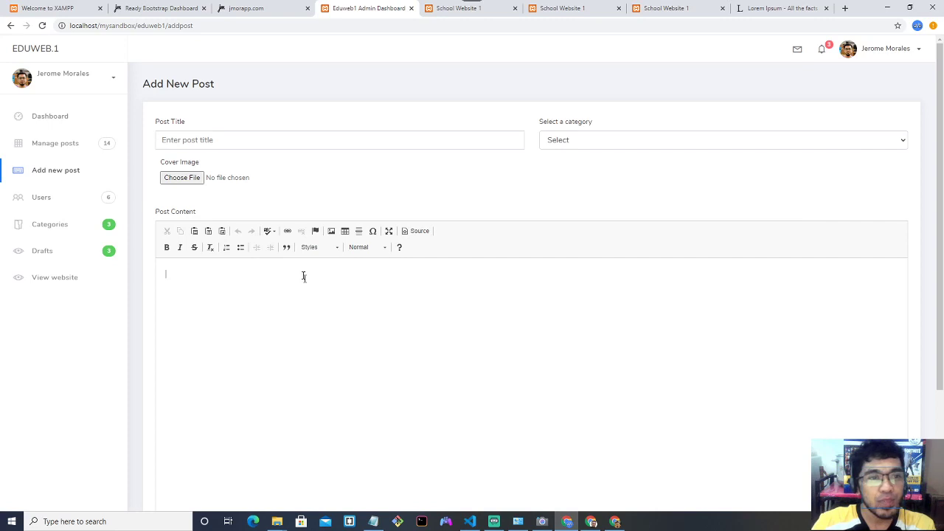
click(245, 139)
text(DRAFT POST)
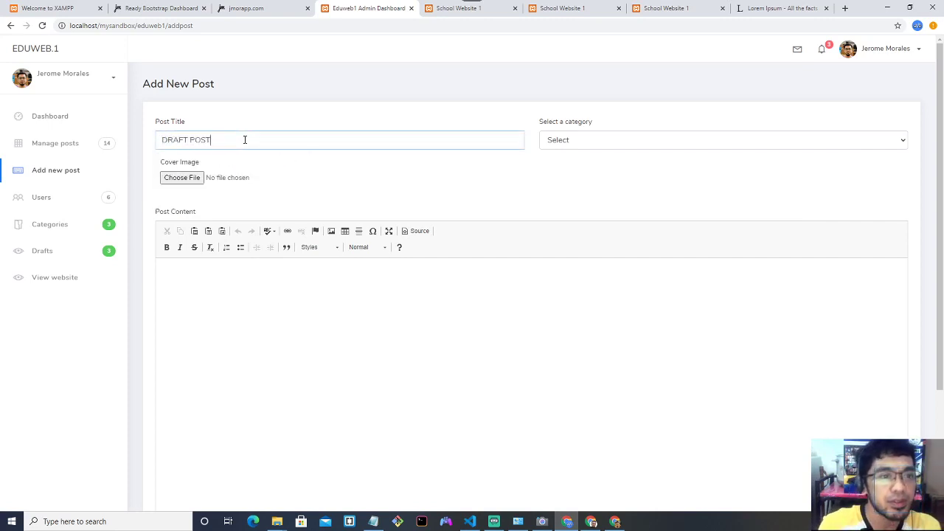
key(ctrl+a)
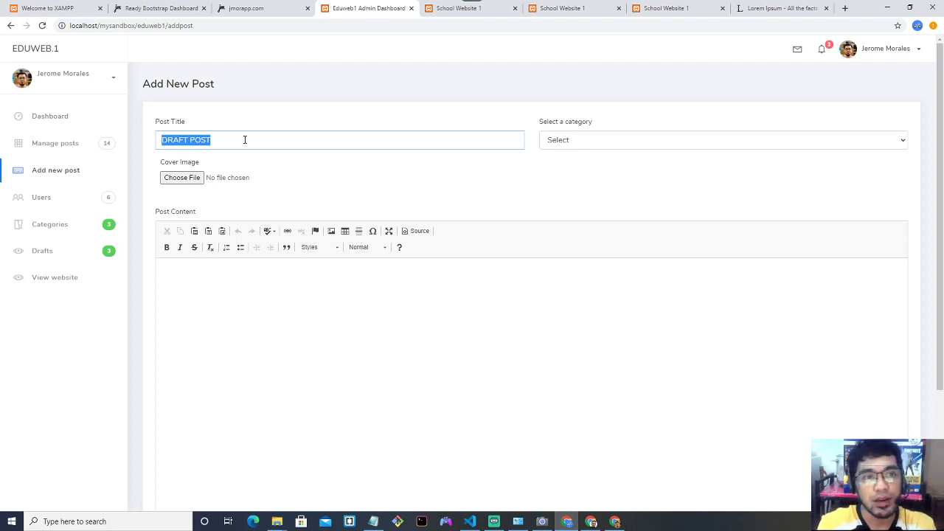
text(GRADUATION)
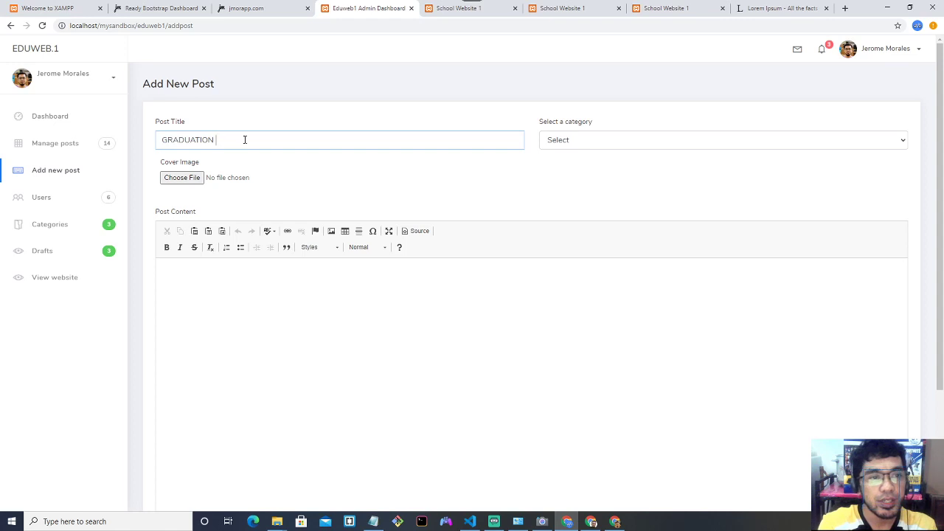
text( PR)
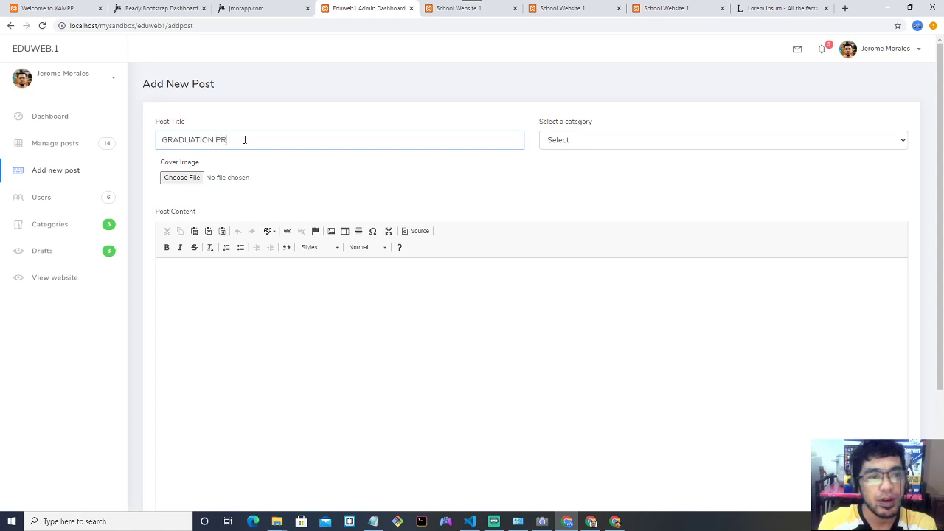
text(OGRAM)
Set the category to ACADEMICS and the cover image to library-869061_1920.jpg.
click(584, 145)
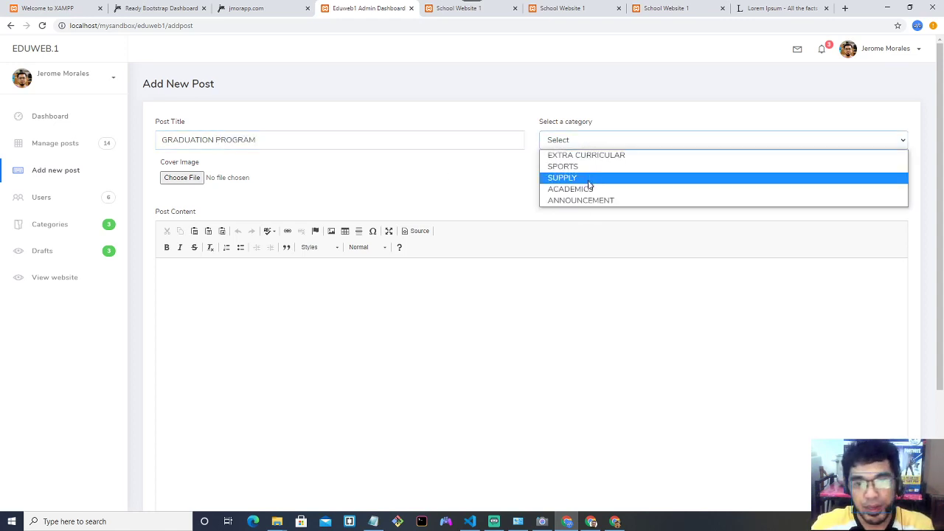
click(591, 190)
click(193, 177)
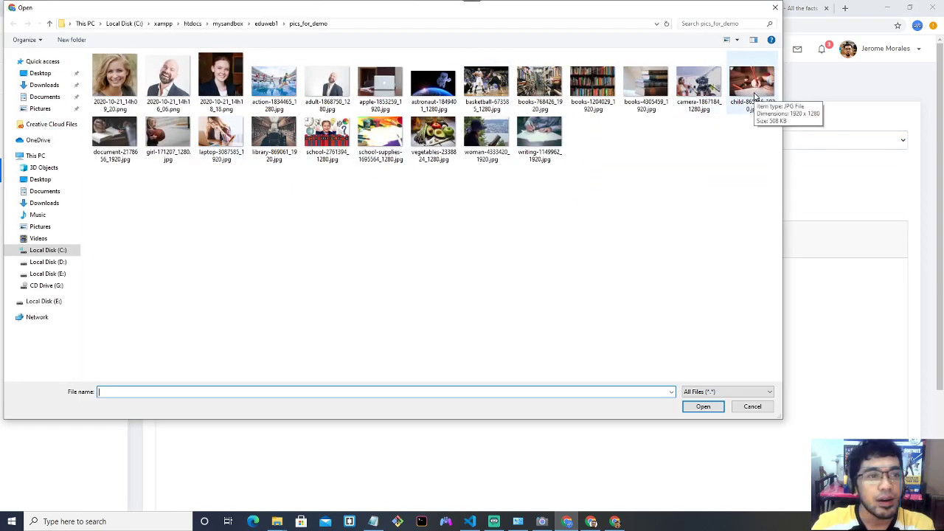
double_click(275, 145)
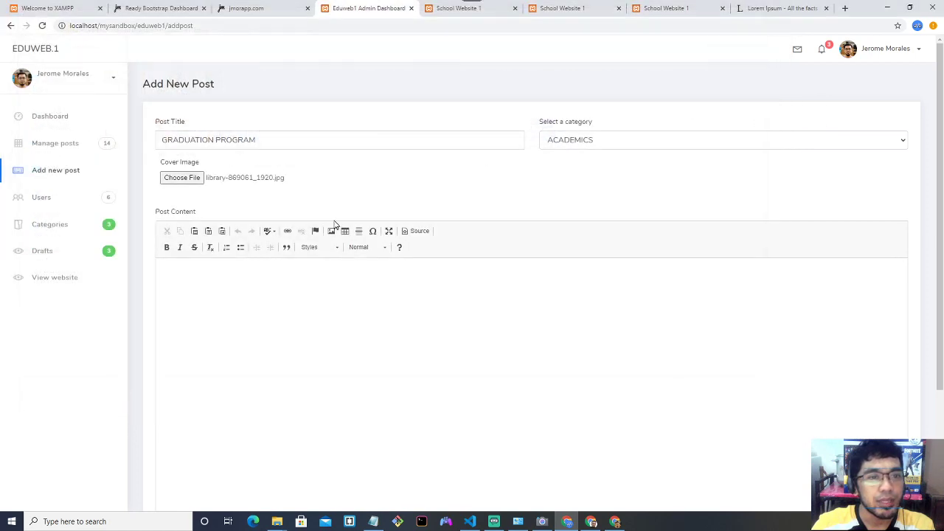
scroll(312, 288, down, 2)
scroll(436, 233, up, 2)
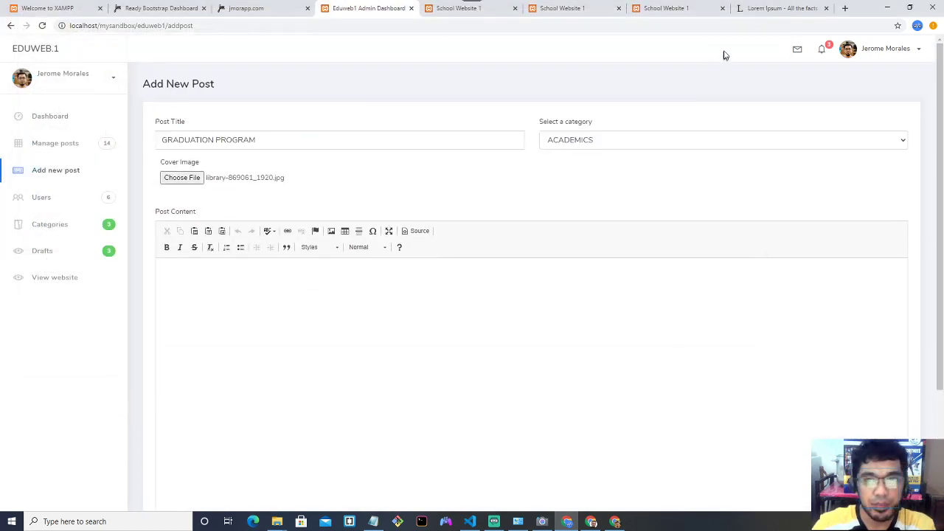
Paste the copied Lorem Ipsum text as post content, adding an empty paragraph after paragraph two.
click(756, 10)
click(275, 9)
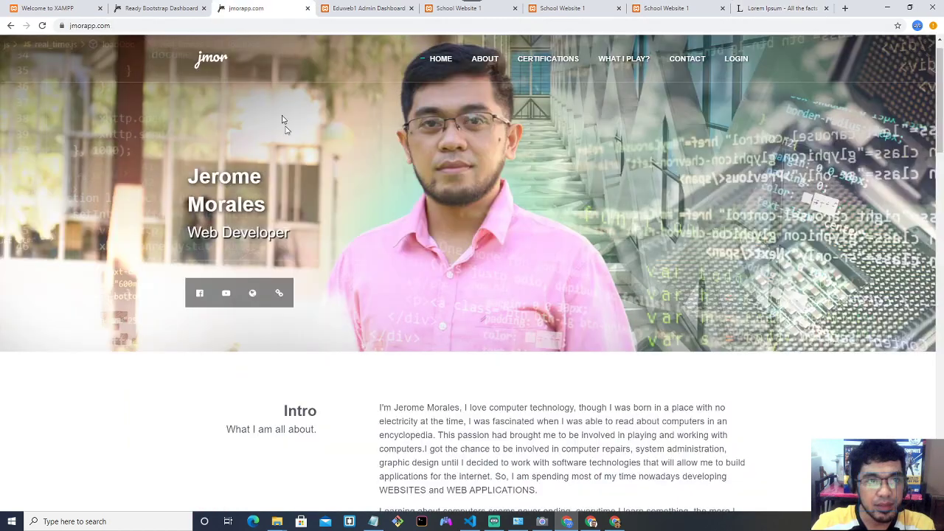
click(380, 10)
key(ctrl+v)
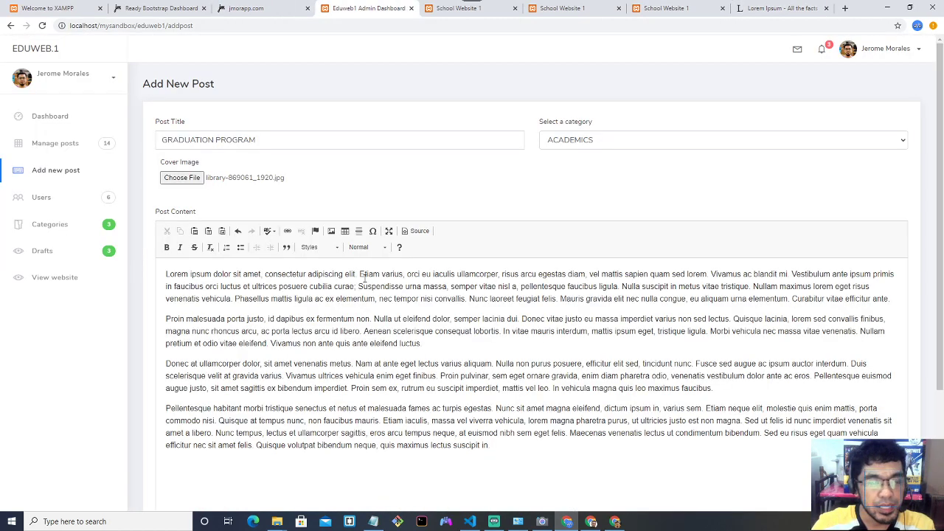
scroll(363, 277, down, 2)
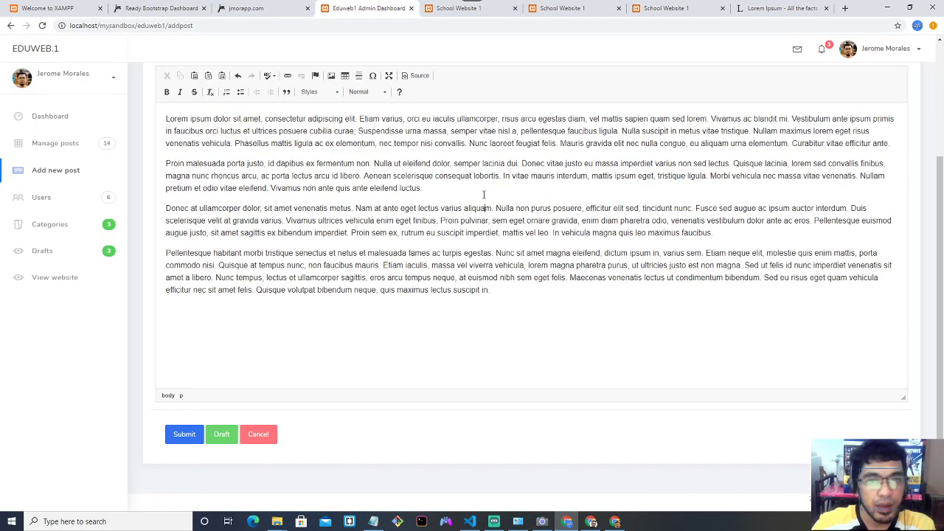
key(Return)
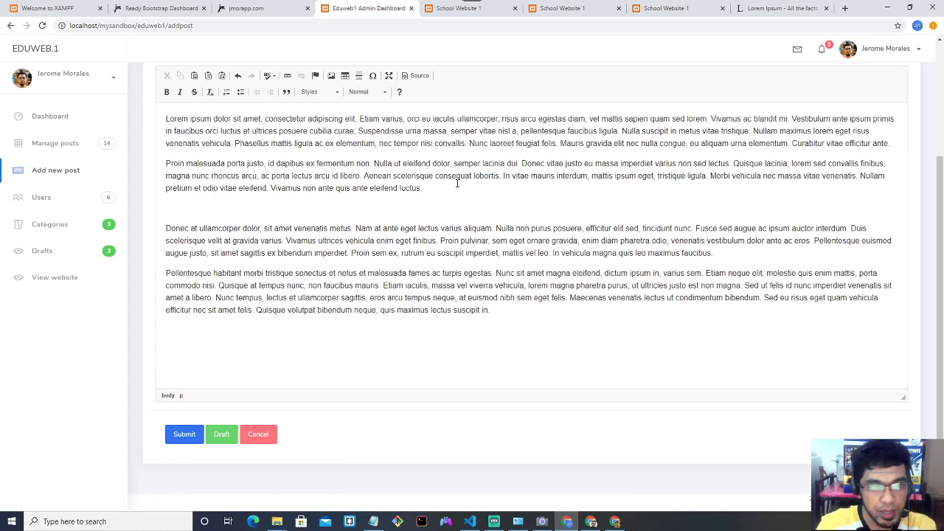
click(332, 76)
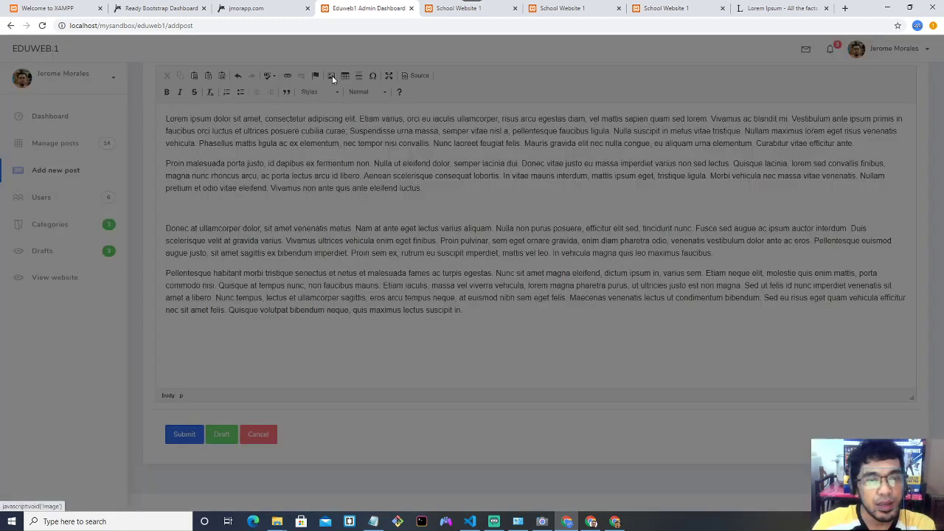
Upload school-supplies-1695564_1280.jpg and insert it at 800 px width after paragraph two.
click(481, 182)
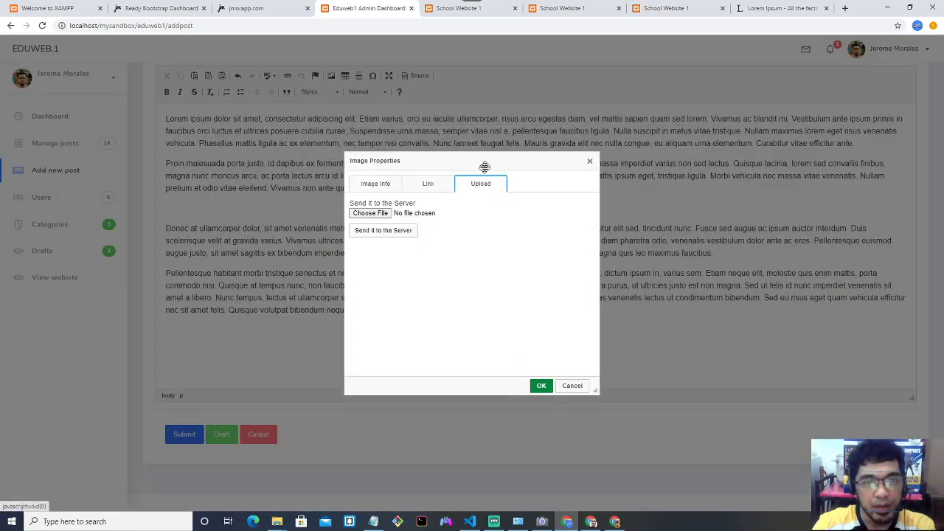
click(388, 214)
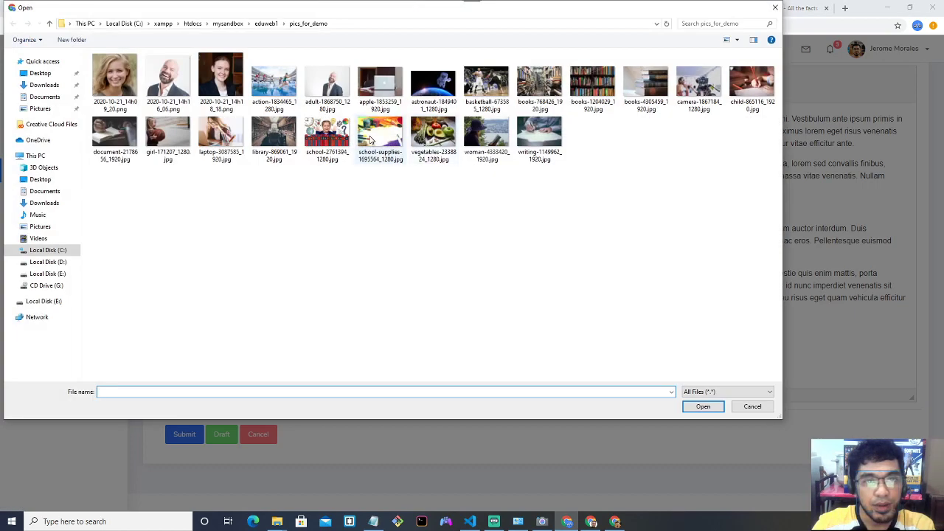
double_click(375, 142)
click(404, 229)
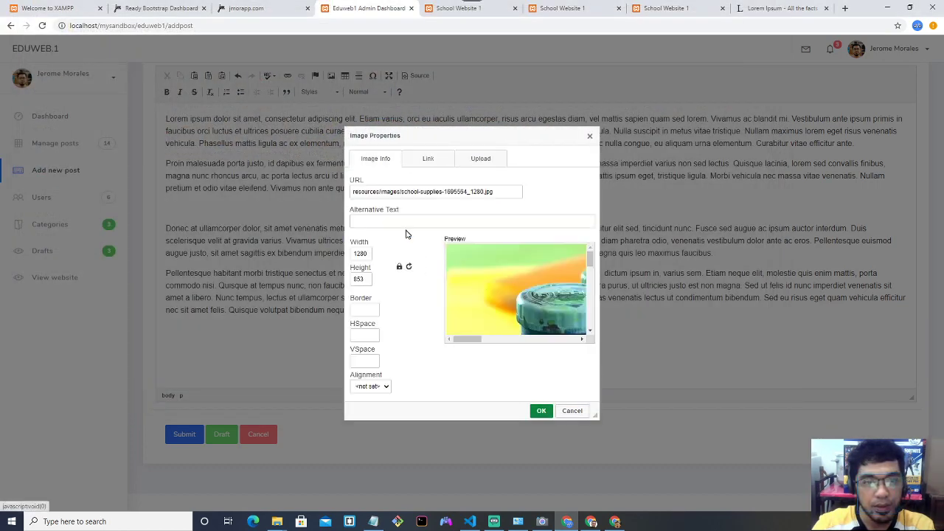
drag(371, 254, 321, 250)
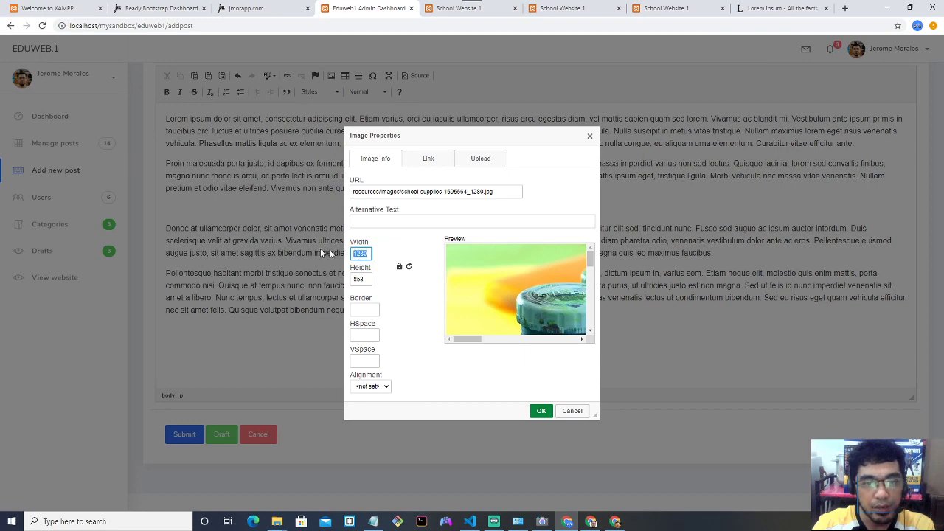
text(800)
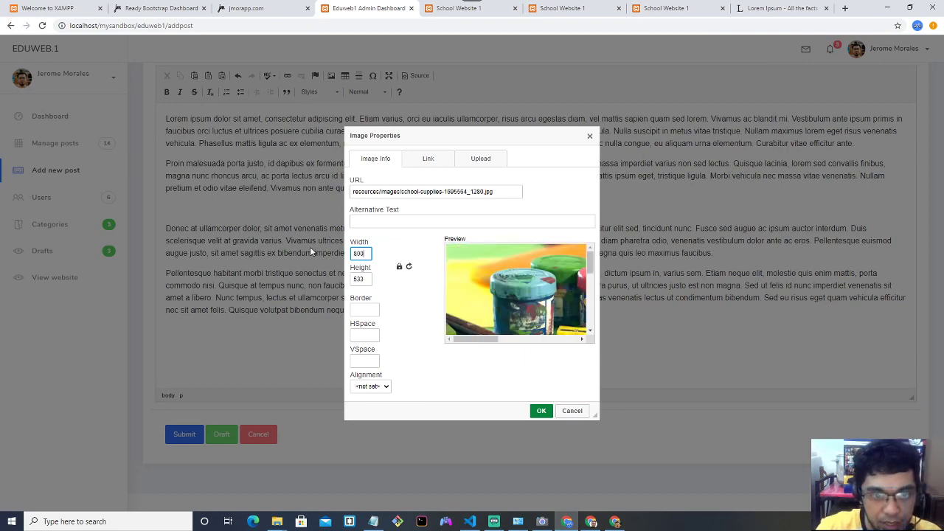
click(542, 411)
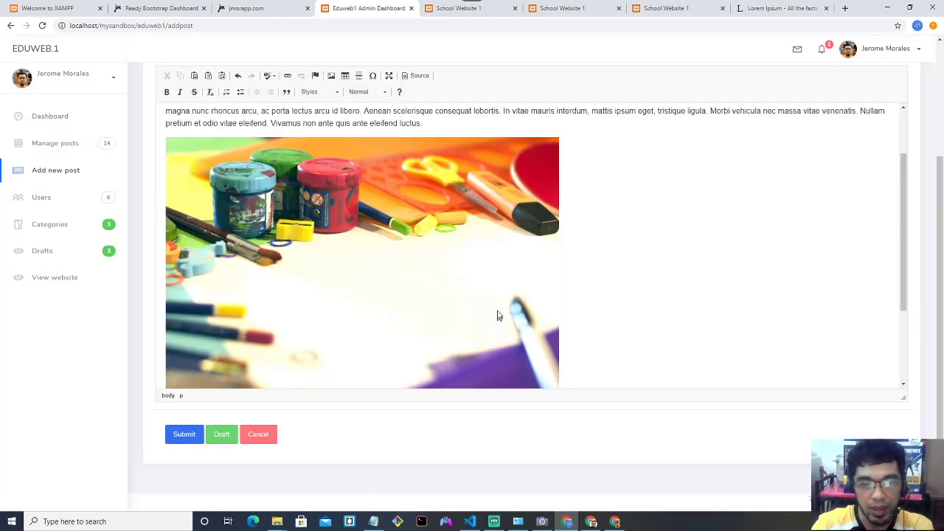
scroll(649, 276, up, 1)
scroll(648, 278, down, 2)
scroll(648, 276, down, 1)
scroll(647, 274, up, 2)
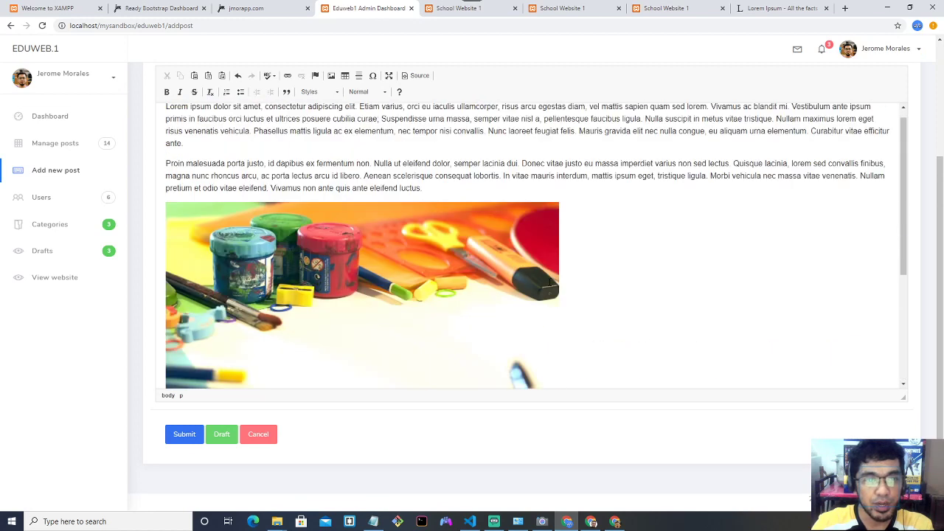
scroll(516, 262, down, 1)
scroll(446, 230, down, 1)
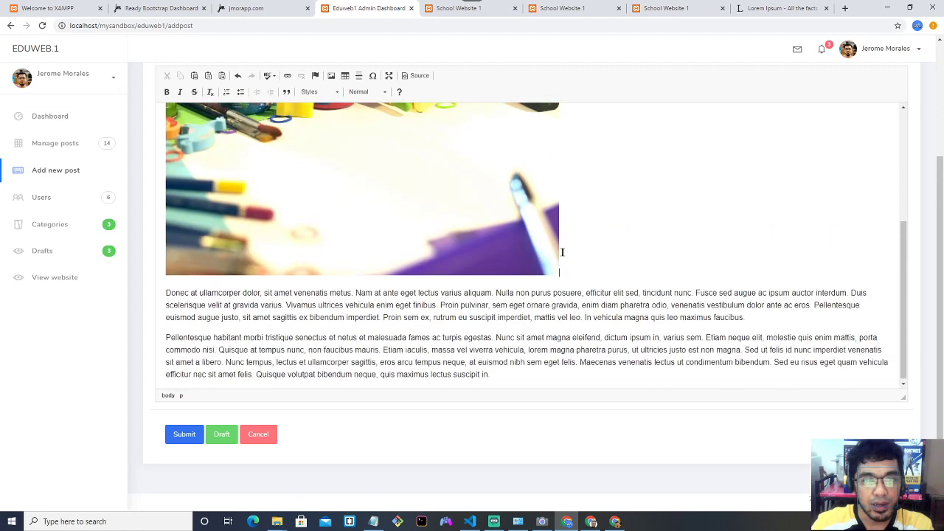
Save GRADUATION PROGRAM as a draft and check the published posts and Drafts lists.
click(221, 435)
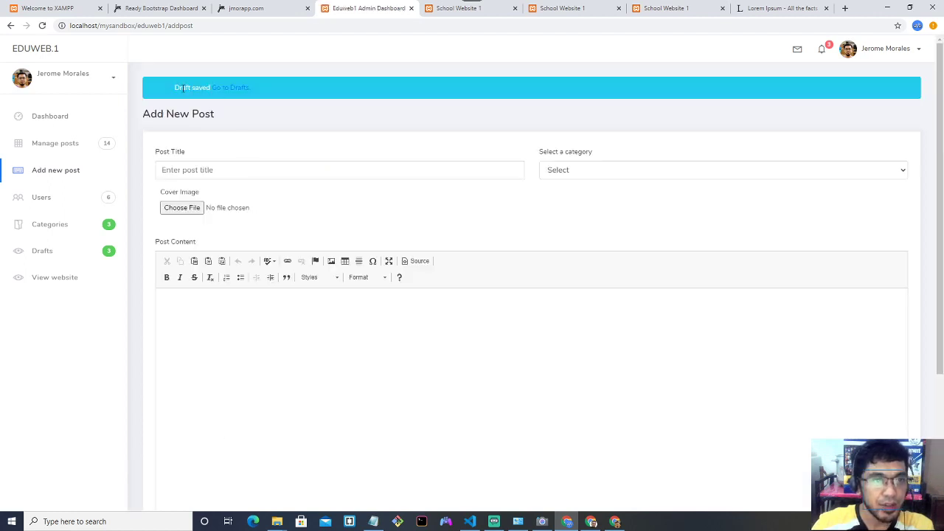
click(233, 89)
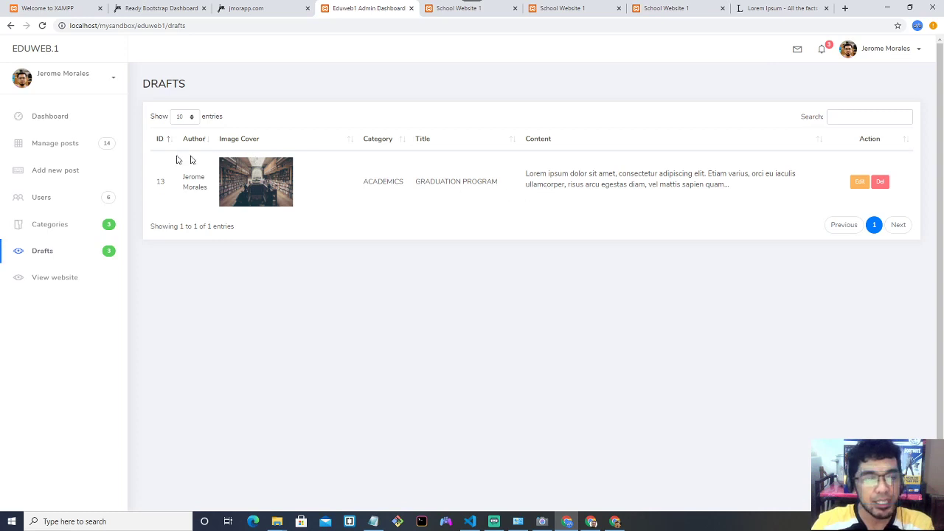
click(64, 148)
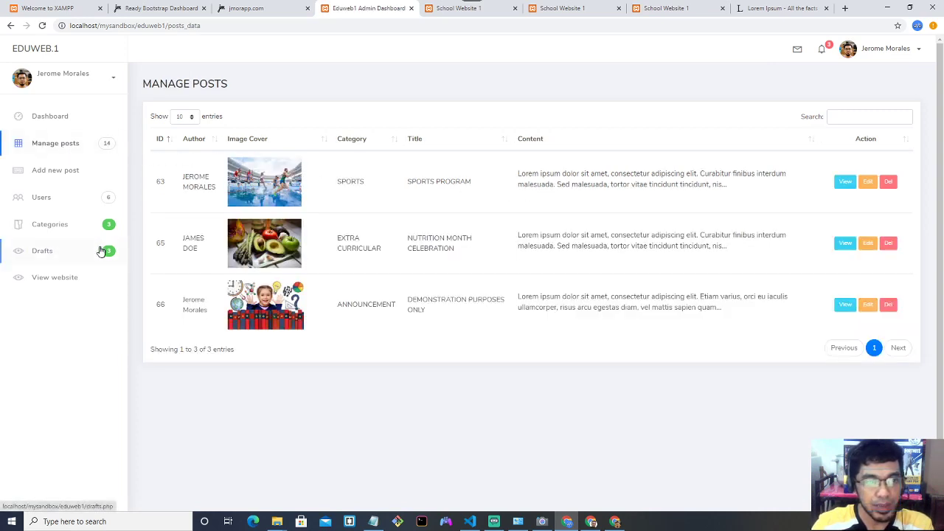
click(74, 256)
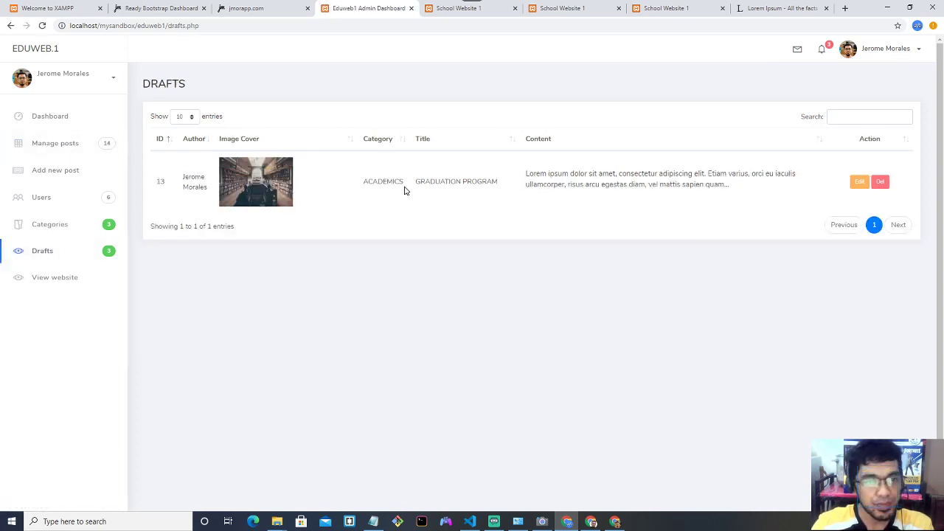
Highlight the GRADUATION PROGRAM title in the Drafts list, then go to the school website.
drag(425, 183, 594, 187)
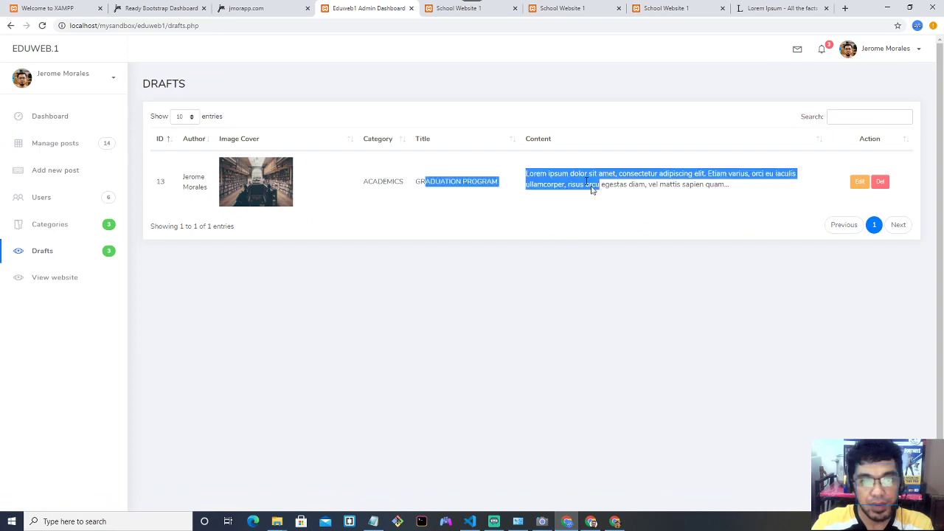
click(435, 208)
drag(427, 182, 490, 181)
click(450, 9)
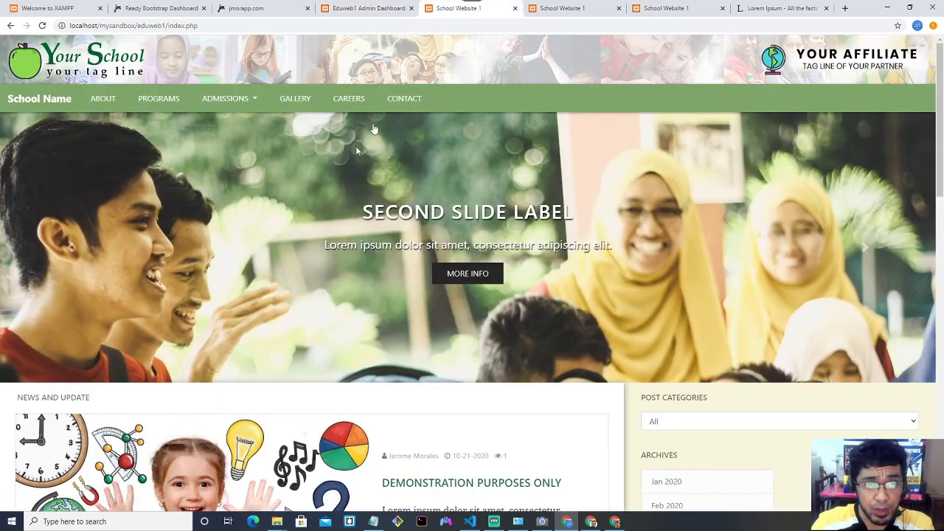
Reload the school home page, confirm News lacks GRADUATION PROGRAM, and return to admin Drafts.
click(53, 99)
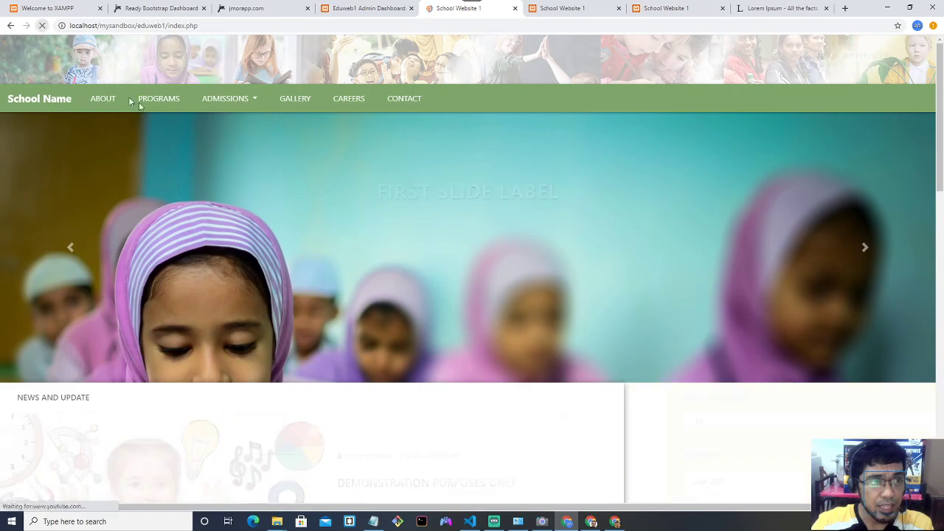
scroll(156, 105, down, 8)
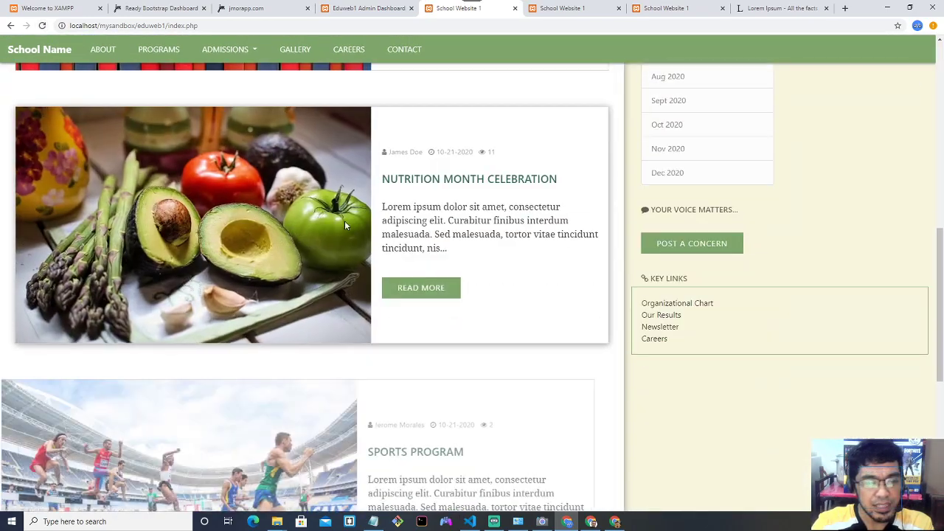
scroll(344, 221, down, 3)
scroll(377, 297, up, 8)
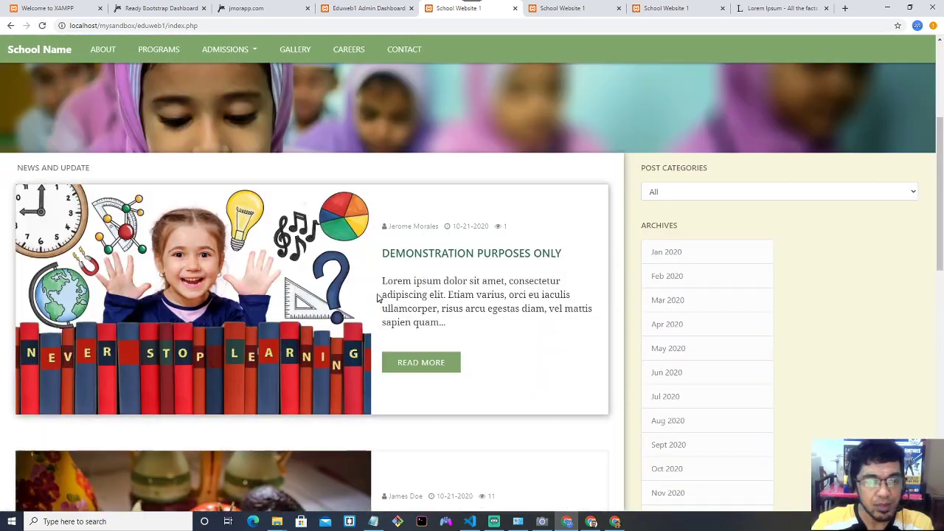
scroll(377, 297, up, 2)
scroll(390, 210, down, 6)
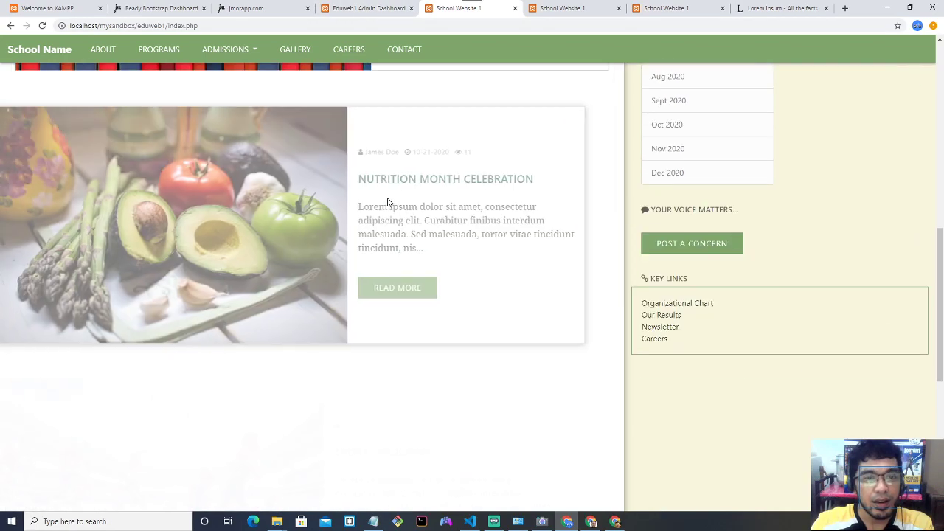
scroll(388, 202, down, 5)
scroll(387, 202, up, 5)
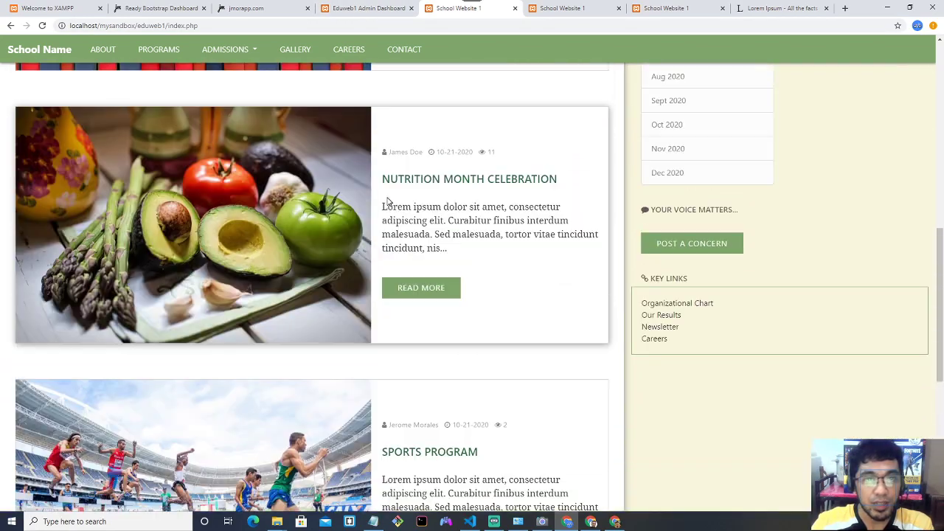
click(380, 9)
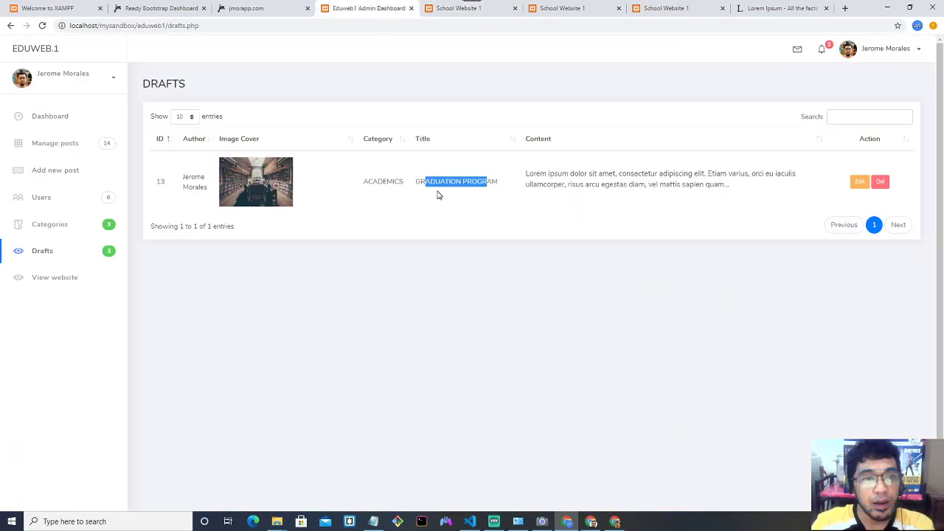
click(443, 203)
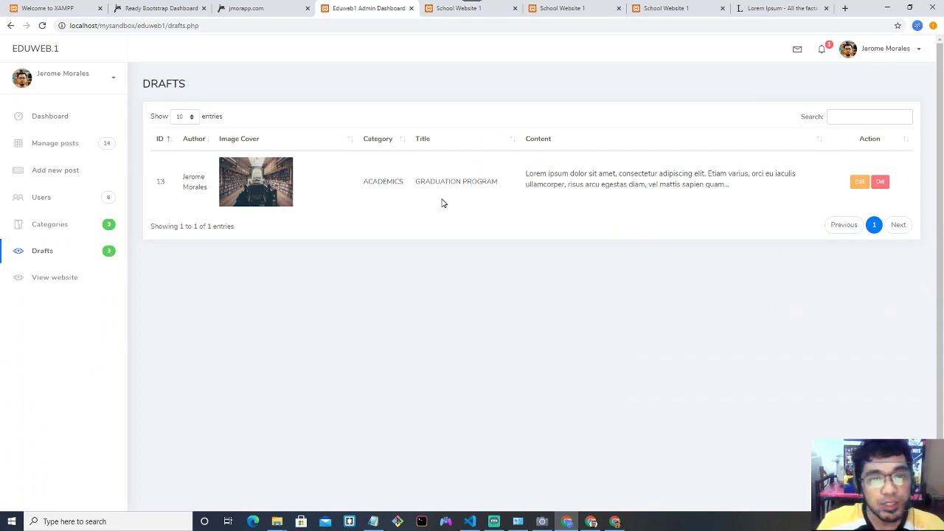
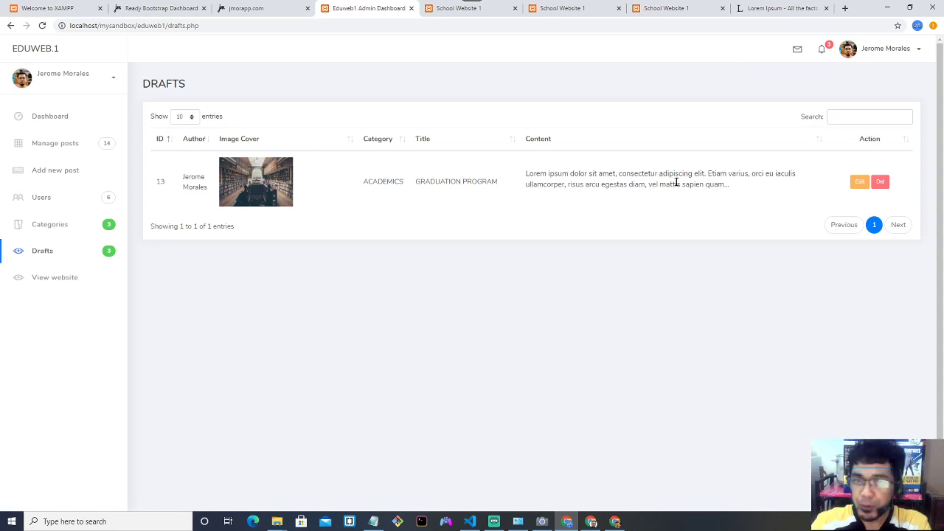
Open the GRADUATION PROGRAM draft for editing.
drag(365, 180, 491, 192)
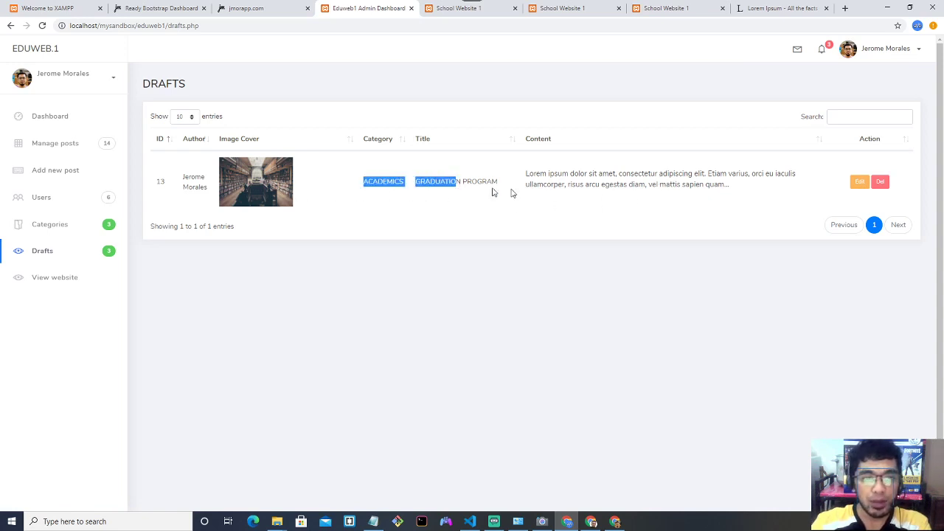
click(644, 197)
click(858, 185)
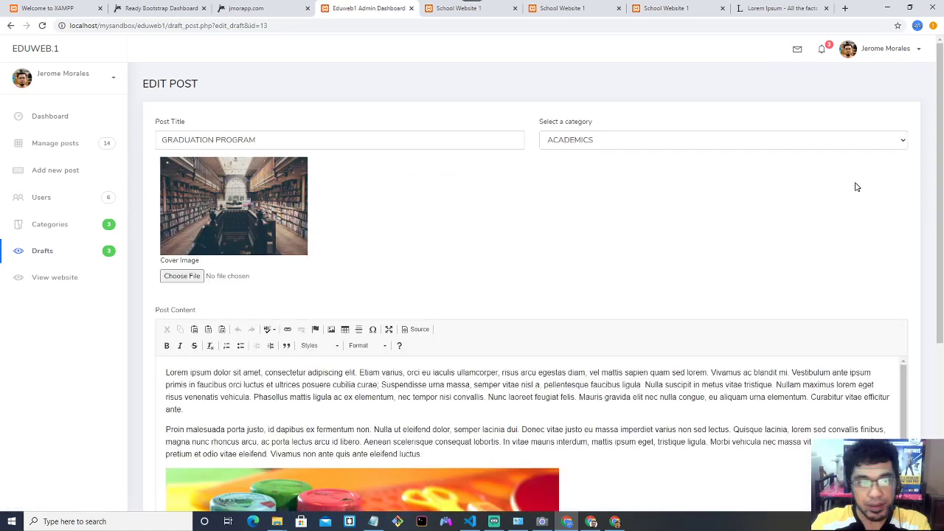
scroll(598, 229, down, 2)
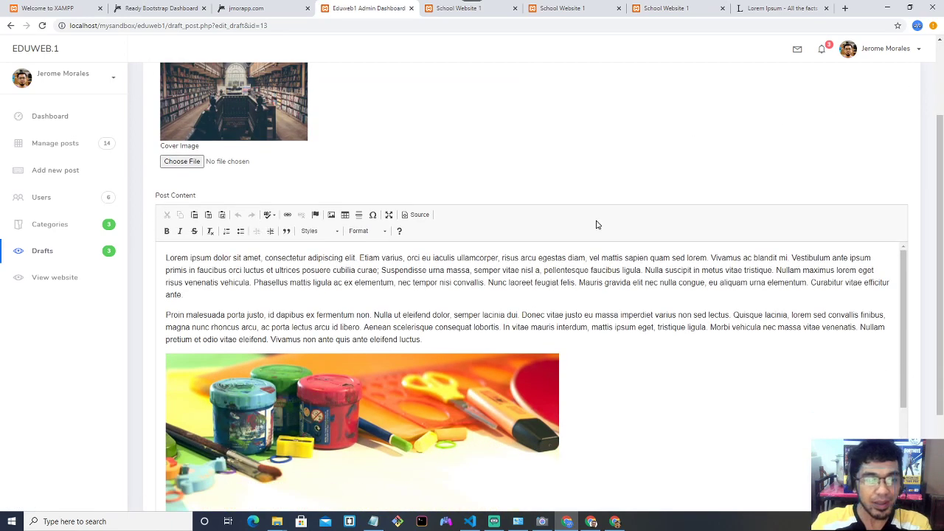
scroll(598, 225, up, 2)
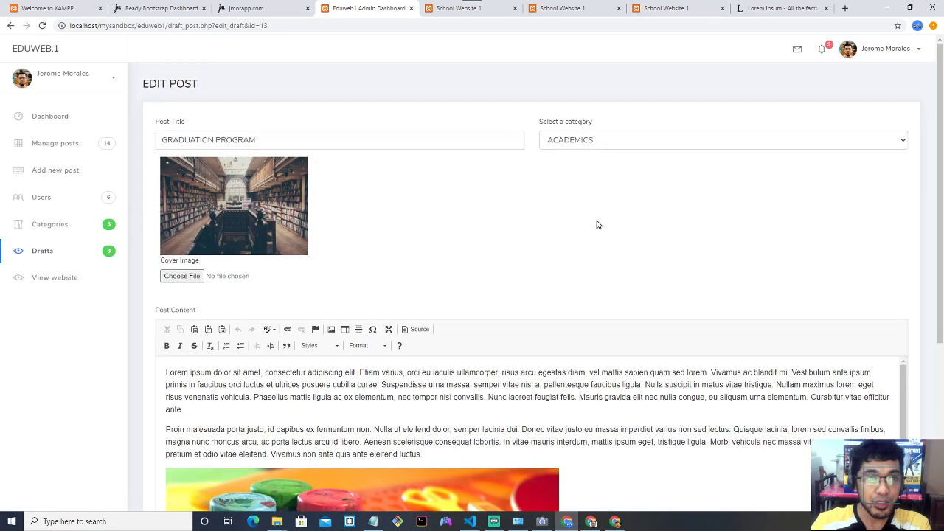
Replace the draft cover with laptop-3087585_1920.jpg and update the draft.
click(199, 276)
double_click(220, 140)
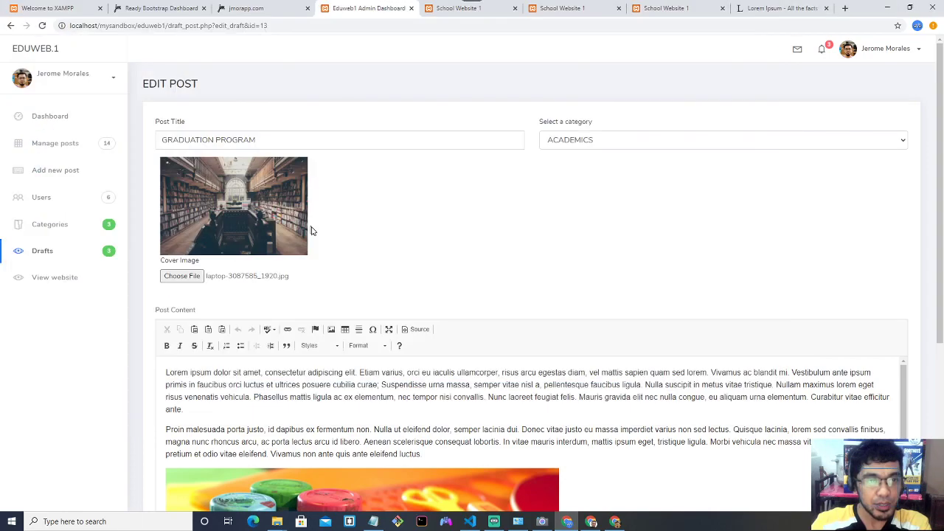
scroll(367, 253, down, 2)
scroll(369, 234, up, 1)
scroll(369, 234, up, 1)
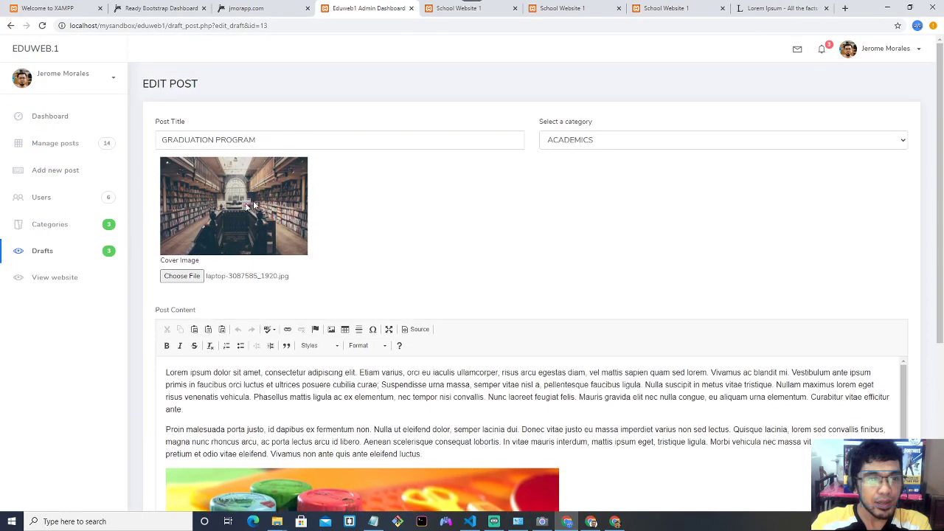
scroll(380, 242, down, 3)
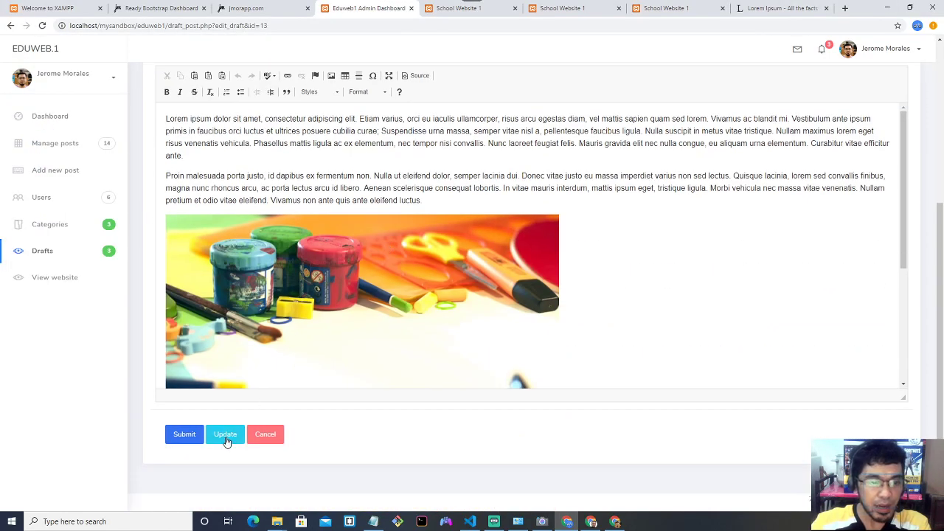
click(226, 435)
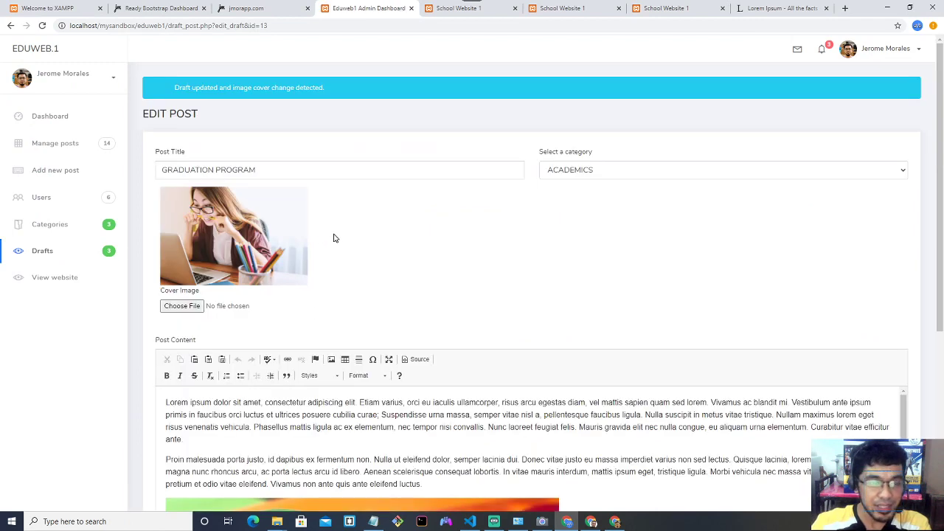
Check the 'Draft updated and image cover change detected.' confirmation and new cover.
scroll(335, 234, down, 1)
scroll(338, 233, up, 1)
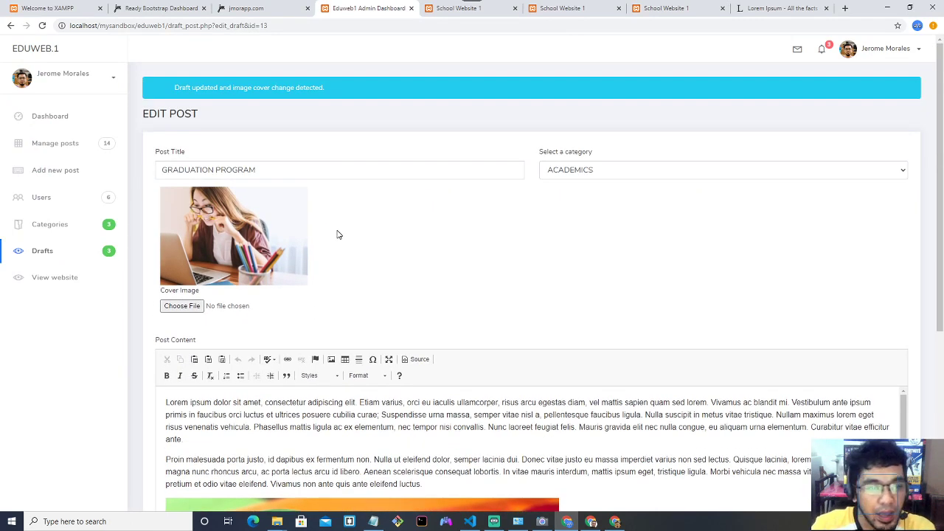
scroll(337, 232, down, 1)
scroll(337, 233, up, 1)
drag(177, 88, 231, 90)
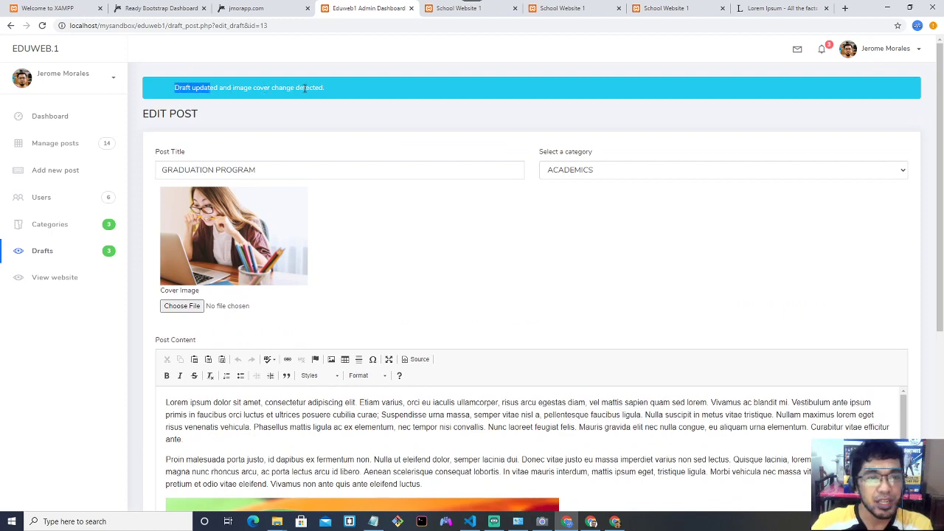
click(435, 226)
scroll(436, 229, down, 1)
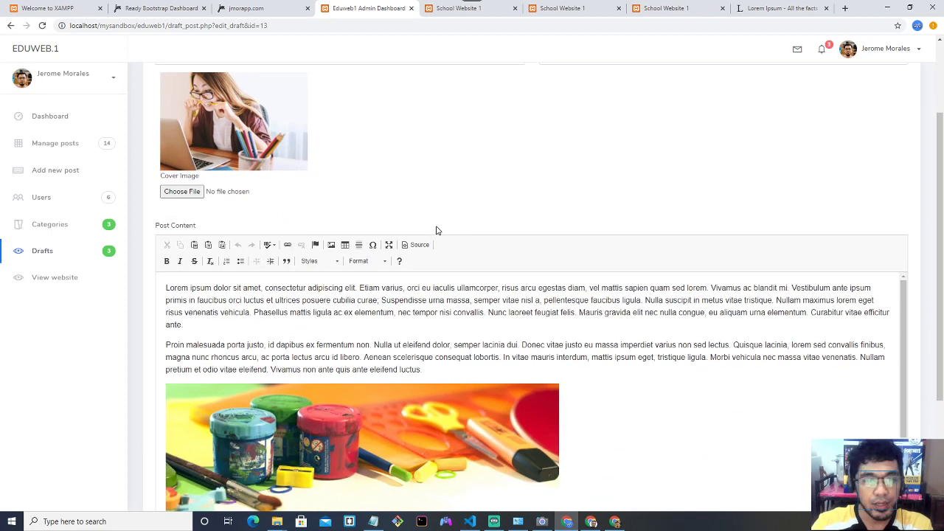
scroll(436, 231, down, 2)
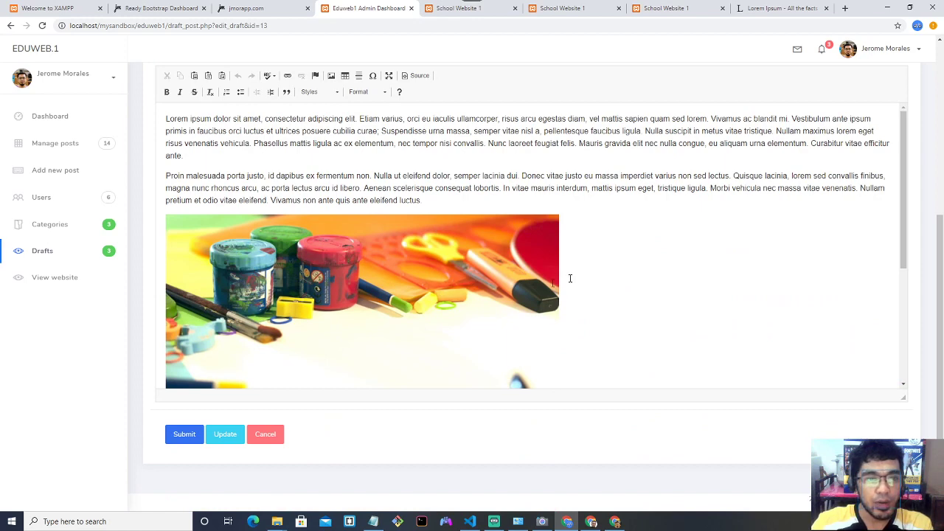
scroll(543, 252, up, 3)
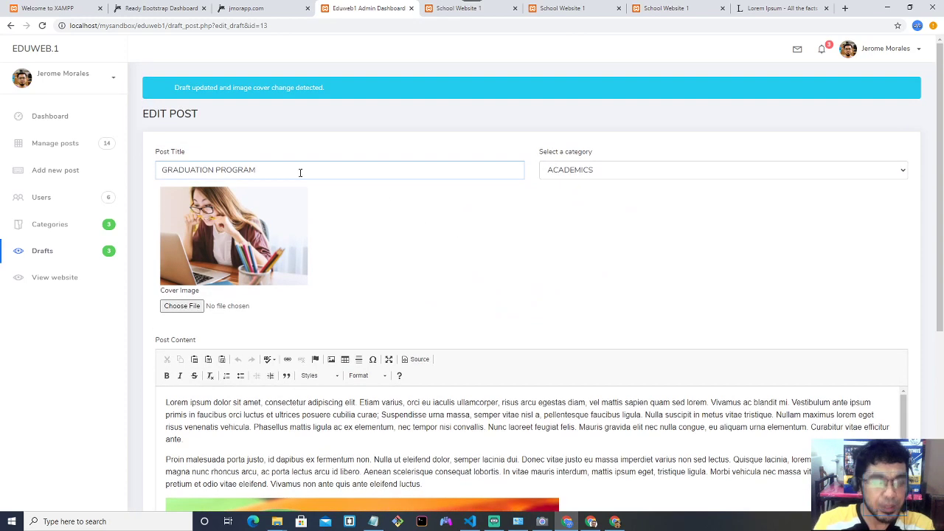
Retitle the draft 'DISTRUBUTION OF SUPPLIES', set its category to SUPPLY, and save.
key(BackSpace)
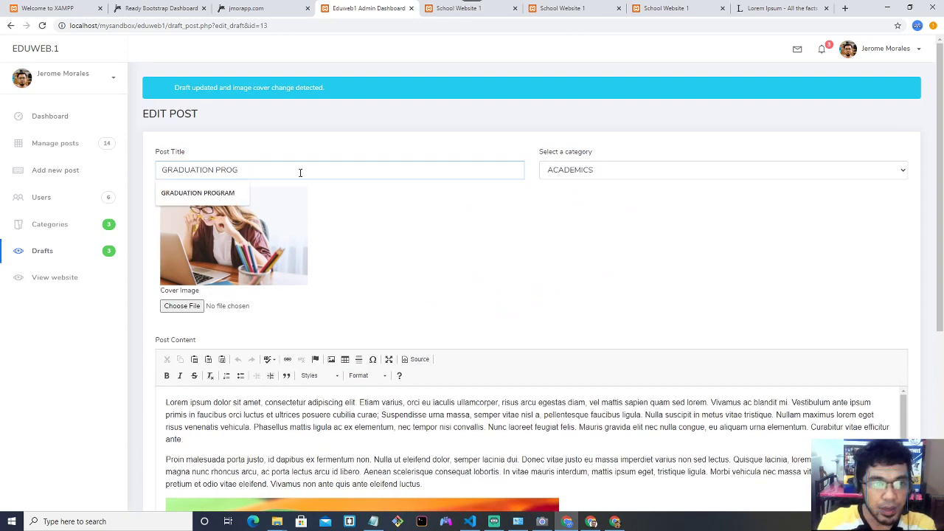
key(BackSpace)
key(BackSpace)
key(BackSpace)
key(BackSpace)
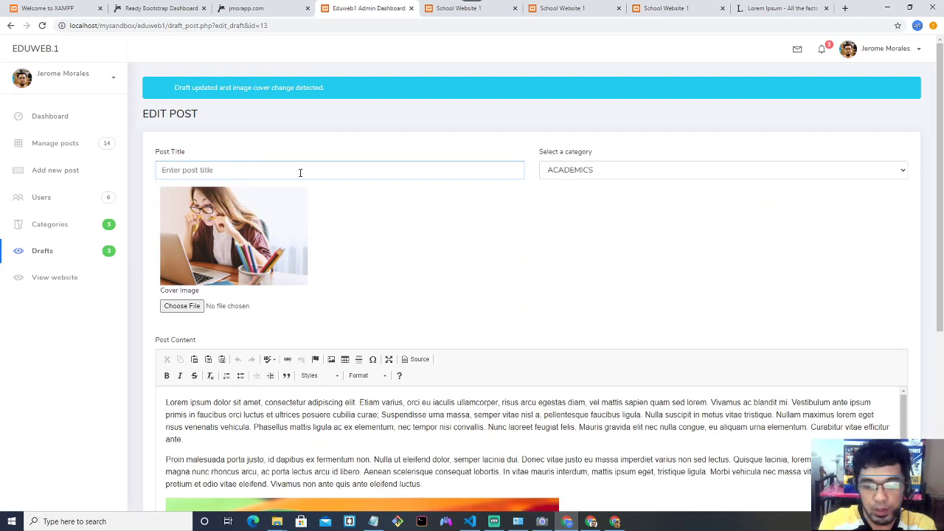
text(DISTRUBUTION OF SUPPLIES)
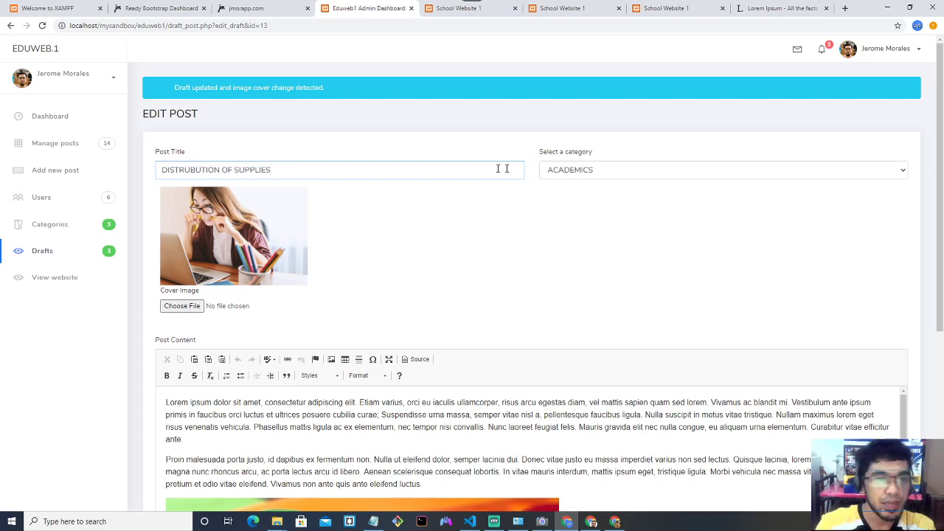
click(591, 180)
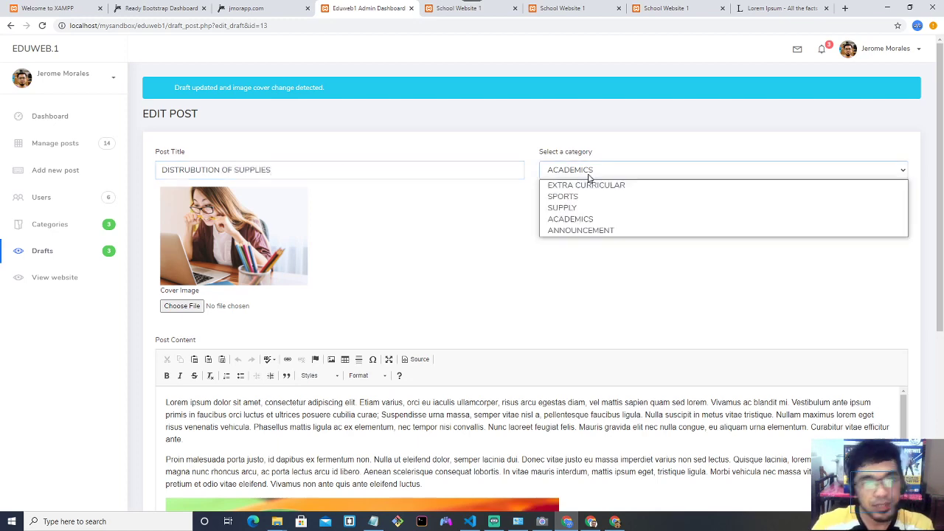
click(585, 209)
scroll(454, 246, down, 1)
scroll(454, 246, down, 3)
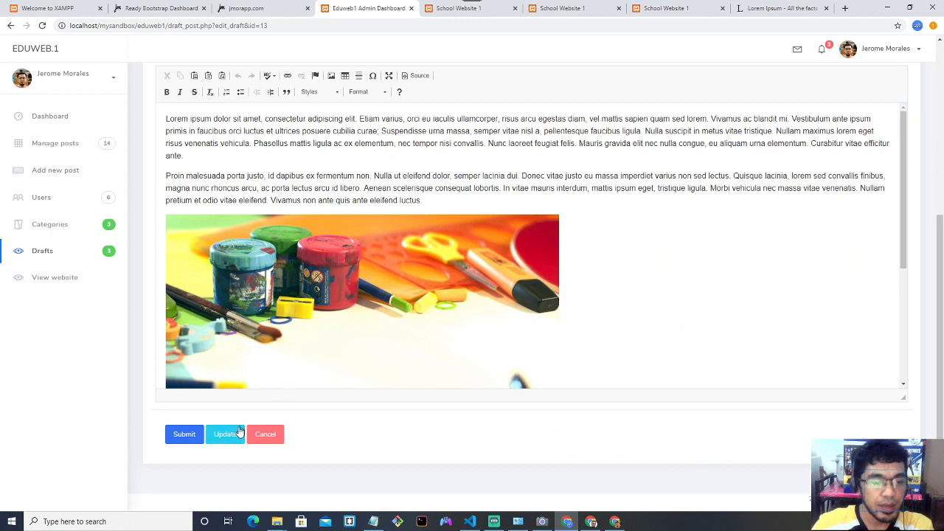
click(229, 435)
scroll(426, 255, down, 3)
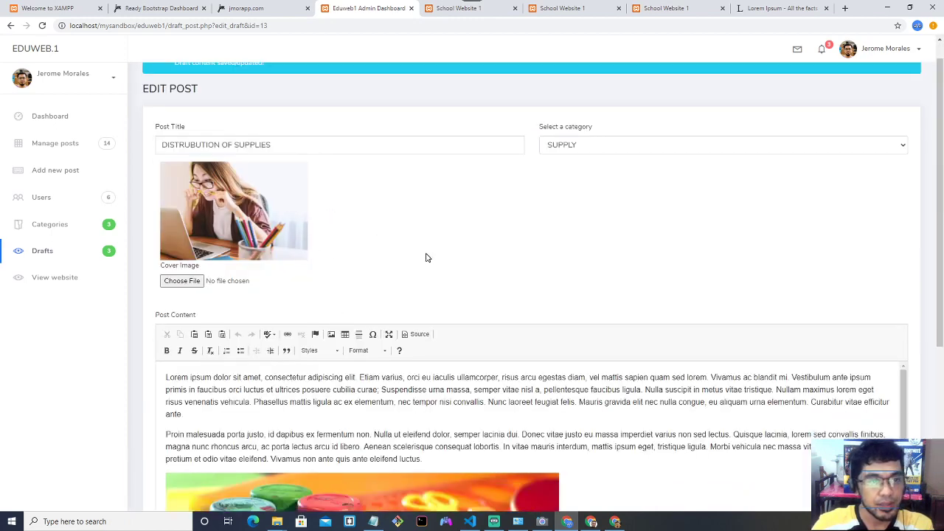
Review the Edit Post form and glance at the live school website.
scroll(376, 234, down, 3)
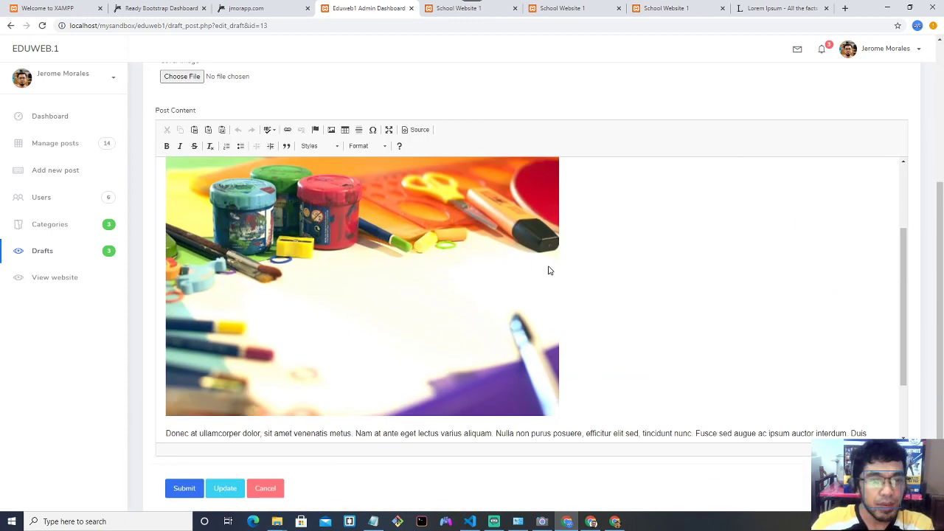
scroll(550, 270, up, 3)
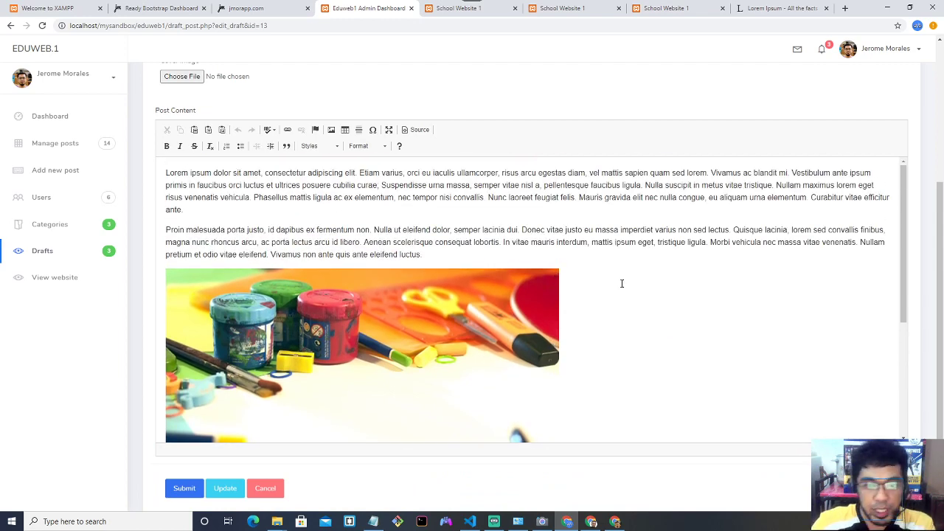
scroll(622, 283, up, 1)
scroll(622, 228, down, 2)
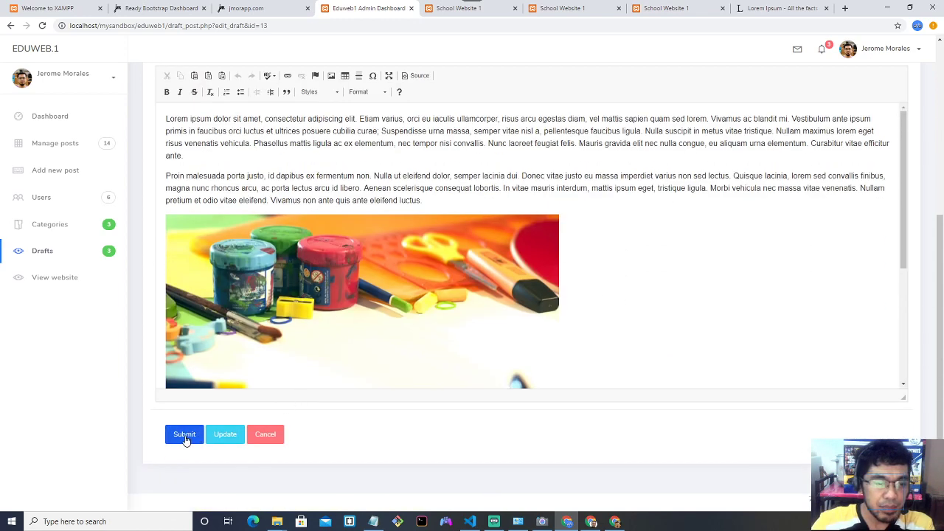
scroll(327, 373, up, 2)
scroll(246, 411, down, 2)
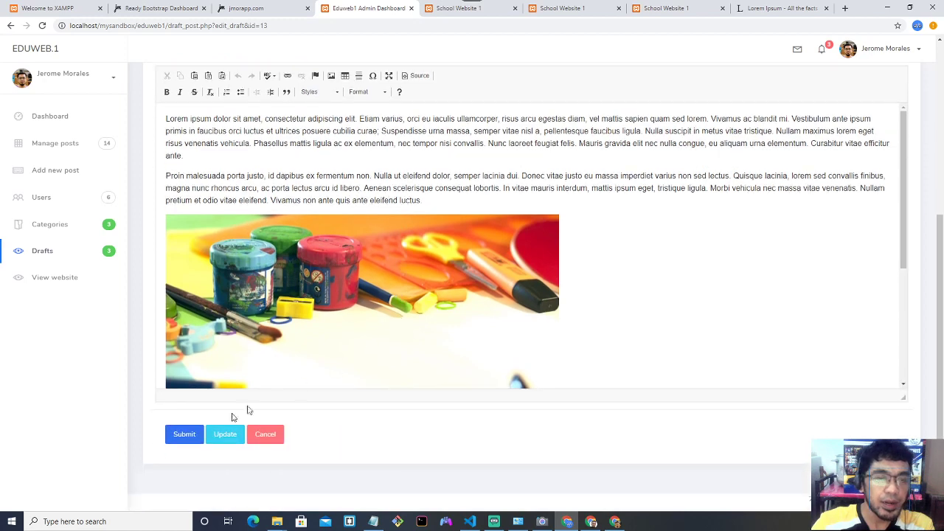
scroll(332, 236, up, 4)
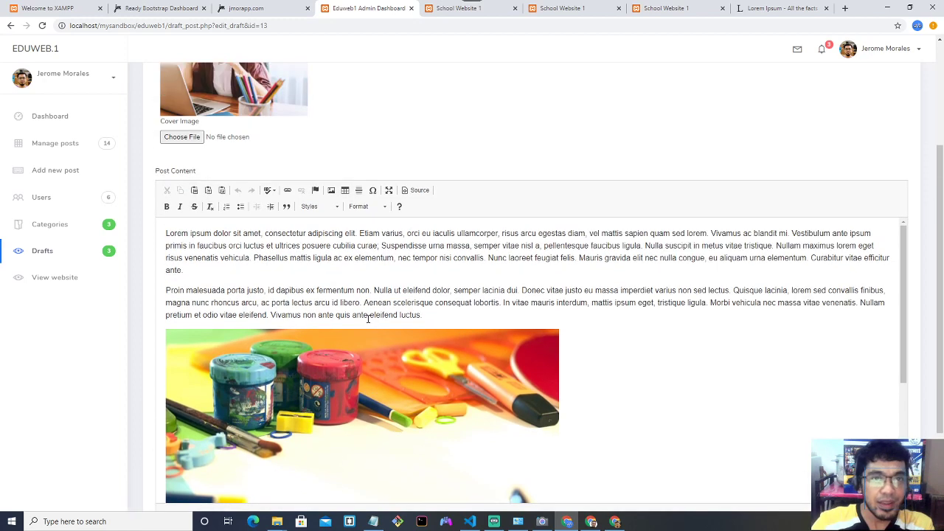
click(457, 8)
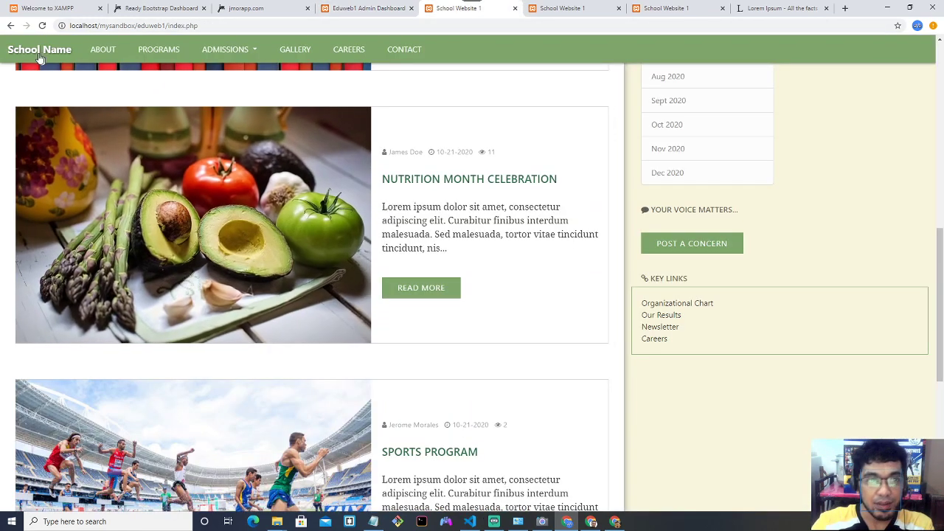
scroll(266, 133, up, 10)
scroll(279, 177, down, 2)
Back in the dashboard, submit the supplies draft as a new post.
key(ctrl+shift+Tab)
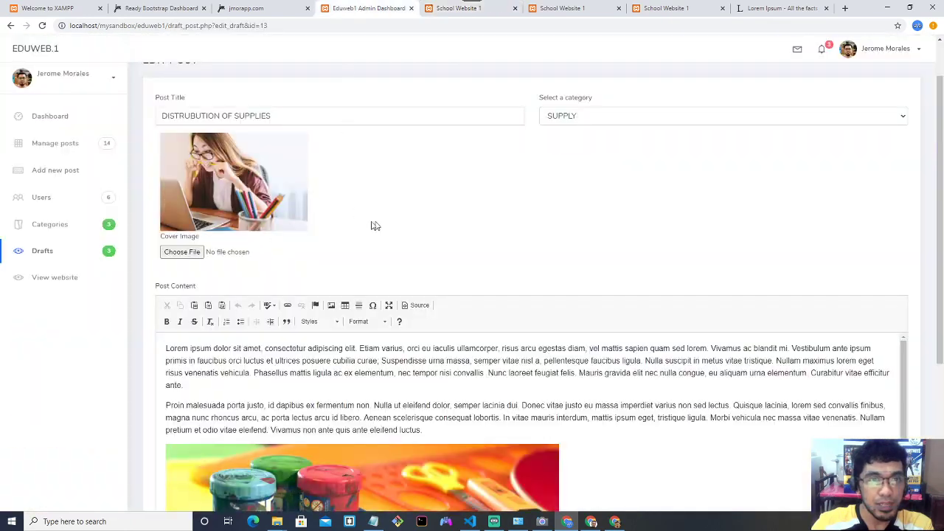
scroll(373, 222, down, 7)
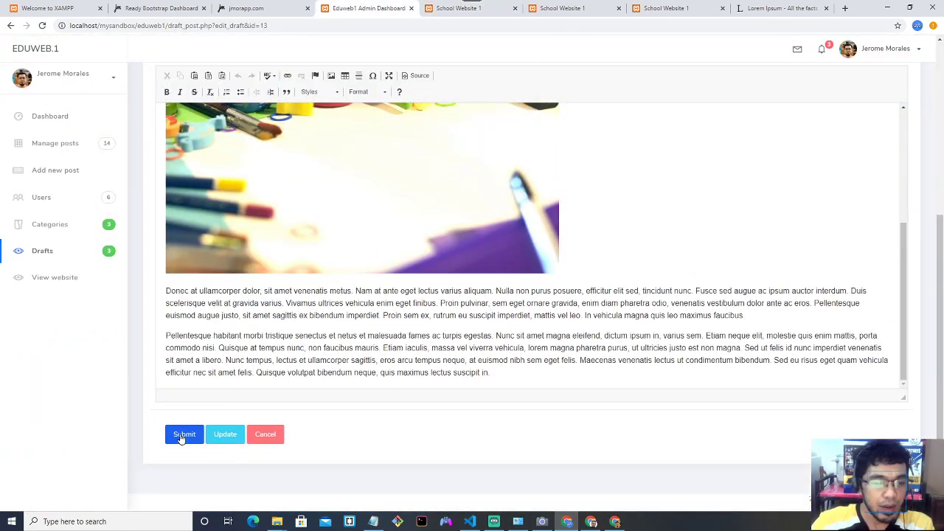
click(184, 434)
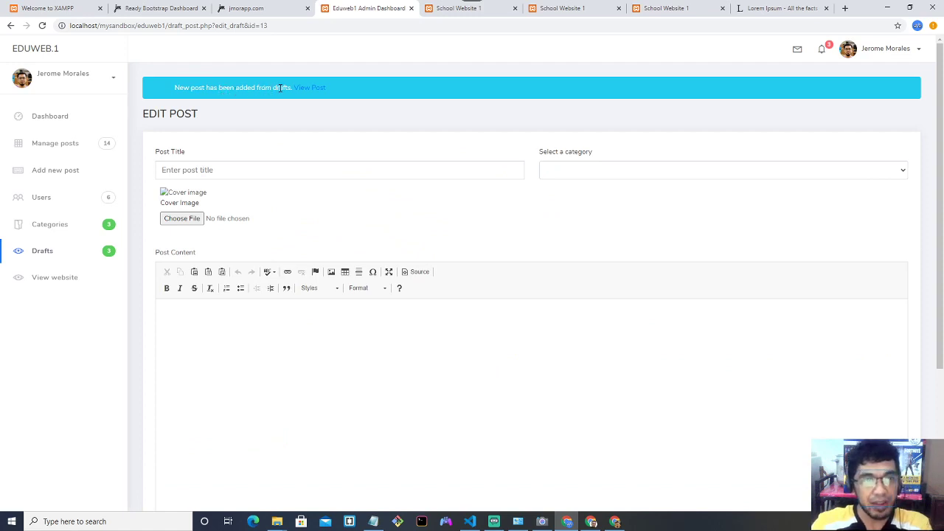
Check the emptied drafts list and the Manage Posts table, then open the public website.
click(51, 258)
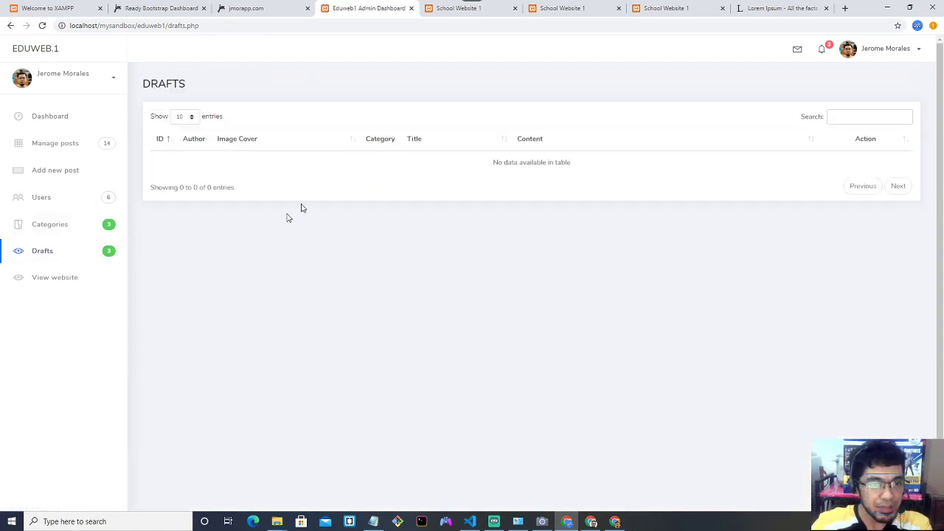
triple_click(521, 179)
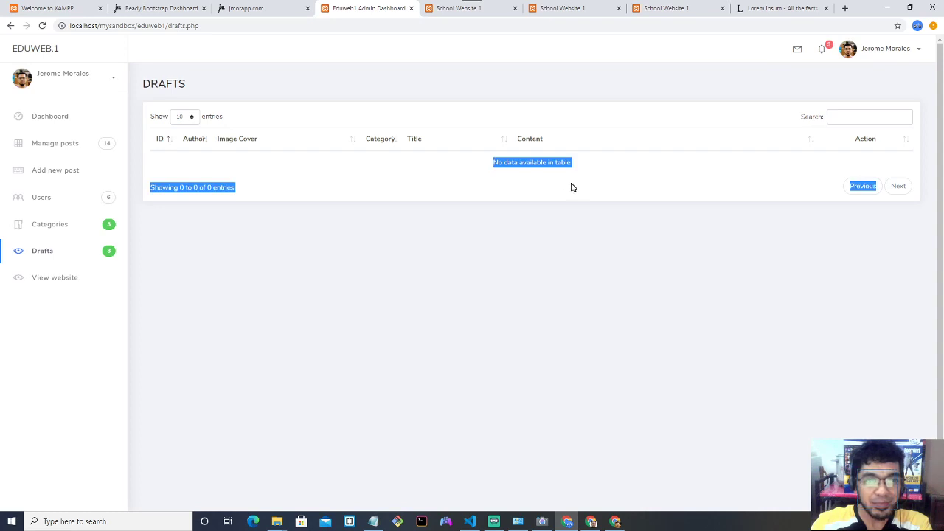
click(571, 185)
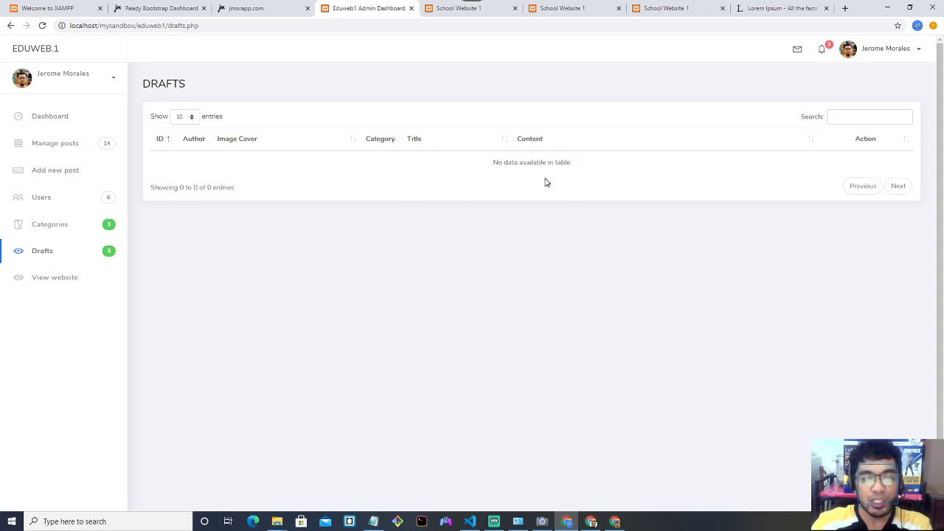
click(74, 153)
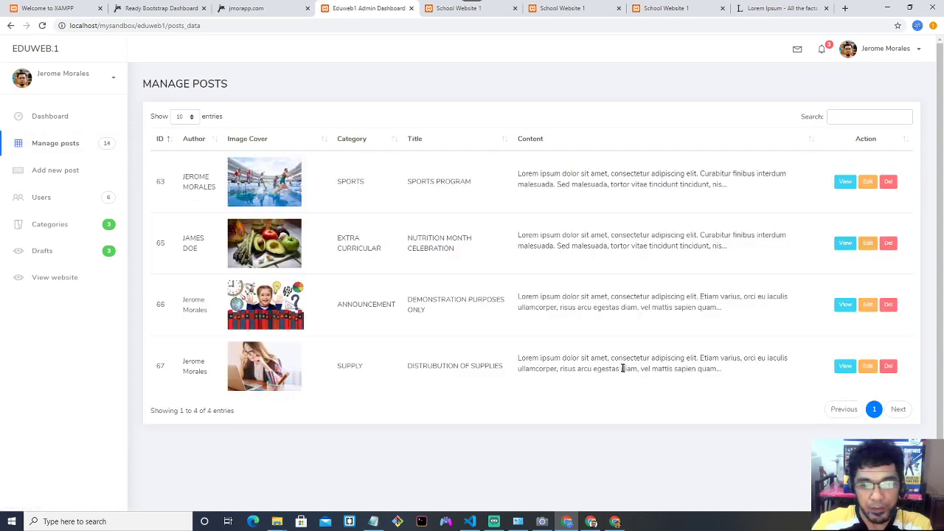
click(69, 276)
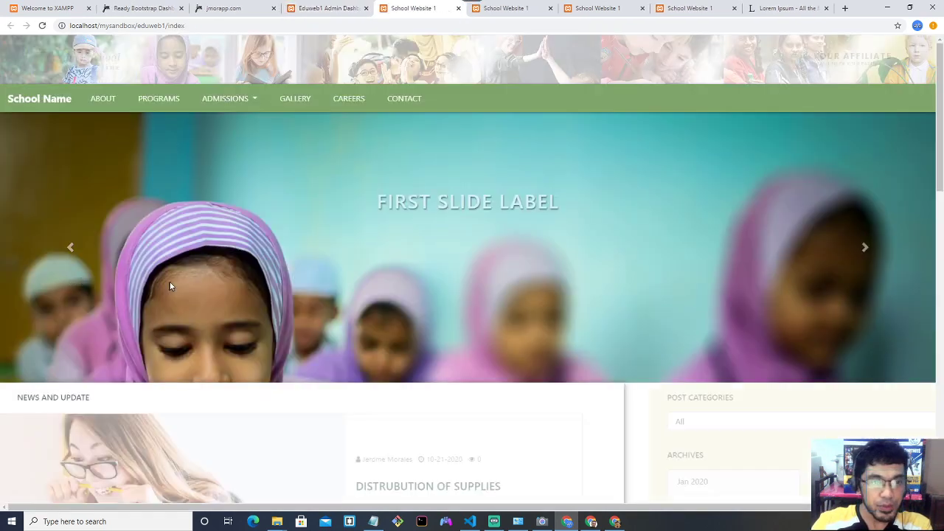
Open and read the full DISTRUBUTION OF SUPPLIES post on the website.
scroll(171, 277, down, 2)
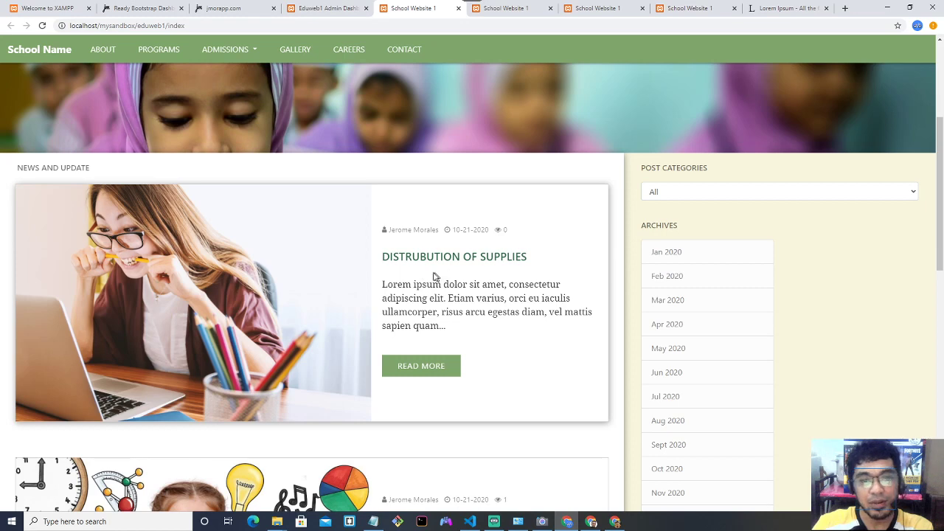
drag(384, 285, 456, 329)
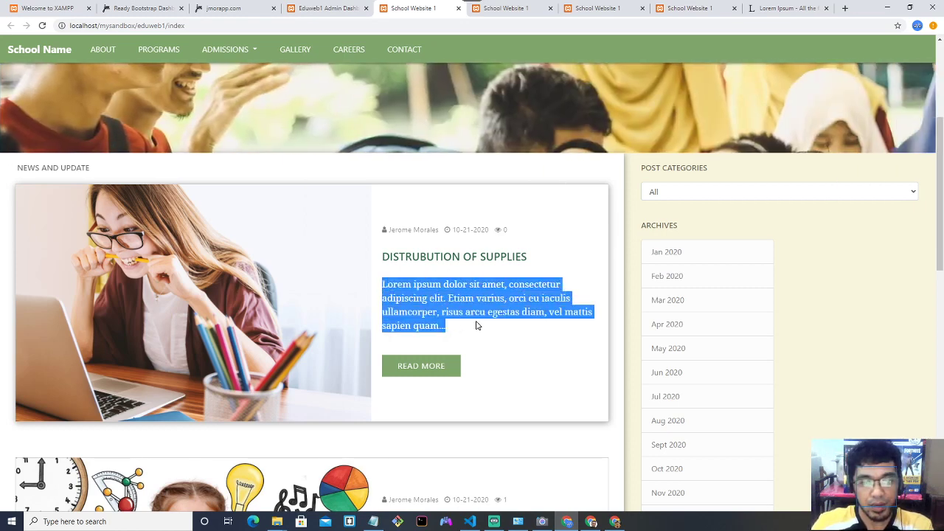
click(446, 366)
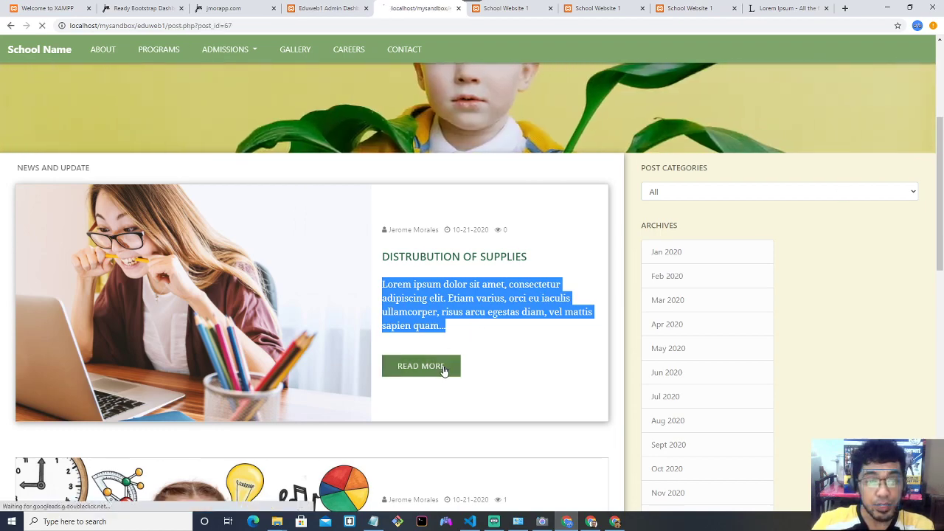
scroll(444, 368, down, 6)
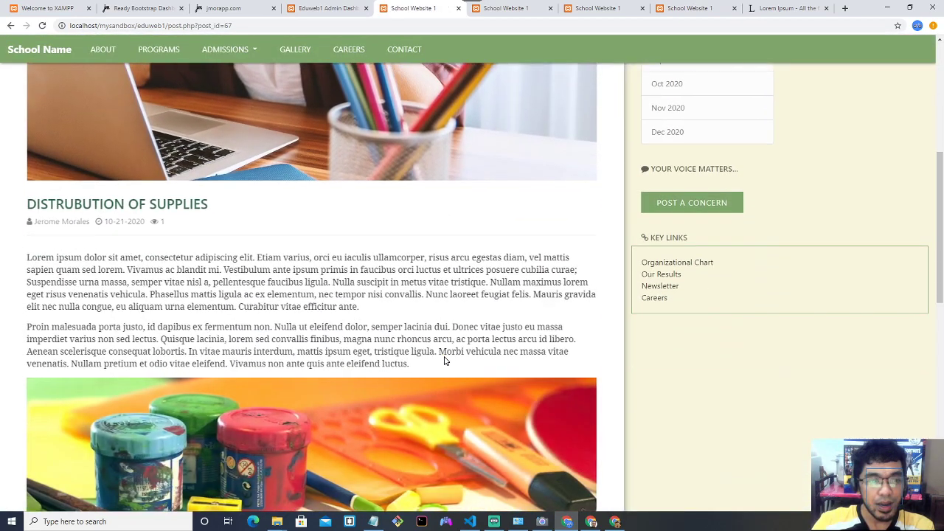
scroll(444, 360, down, 6)
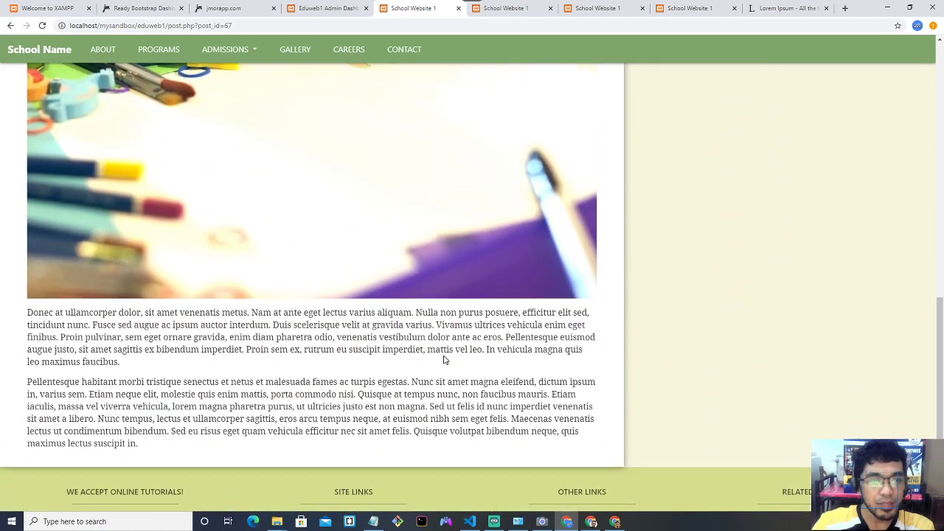
scroll(443, 359, down, 2)
scroll(444, 357, up, 15)
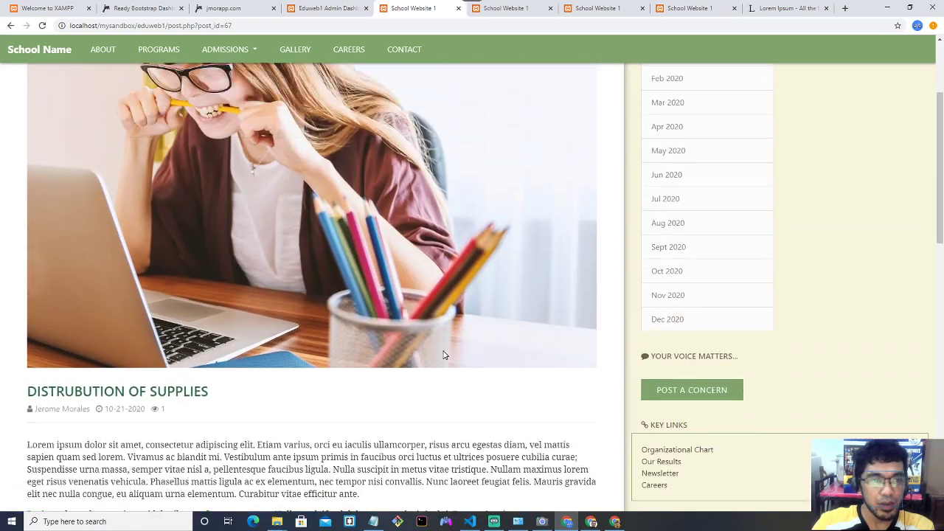
scroll(443, 355, up, 3)
scroll(443, 350, down, 8)
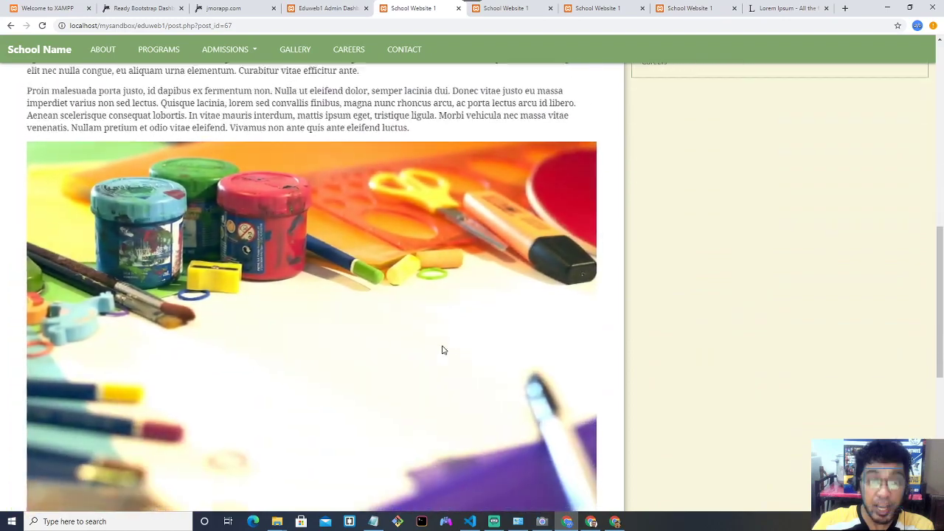
scroll(443, 350, down, 6)
scroll(442, 346, up, 15)
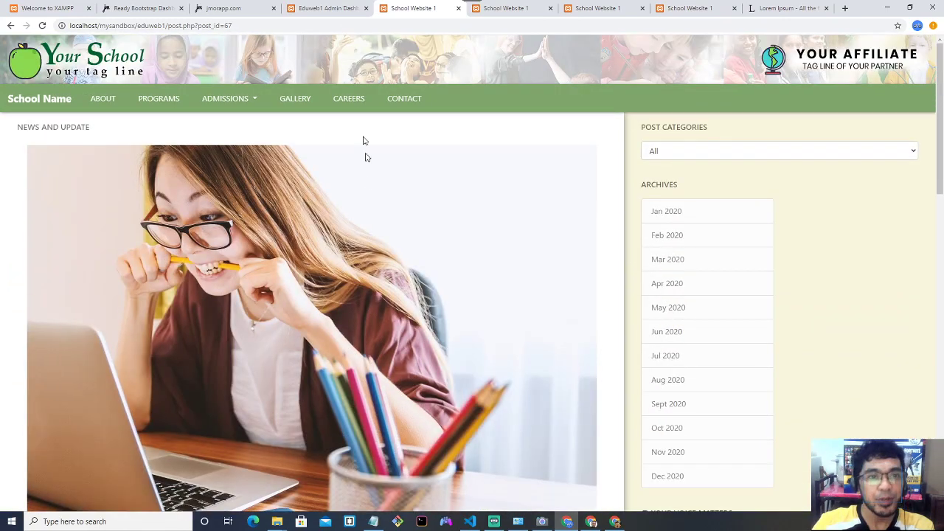
Compare against the admin posts table, then return to the open post.
click(335, 9)
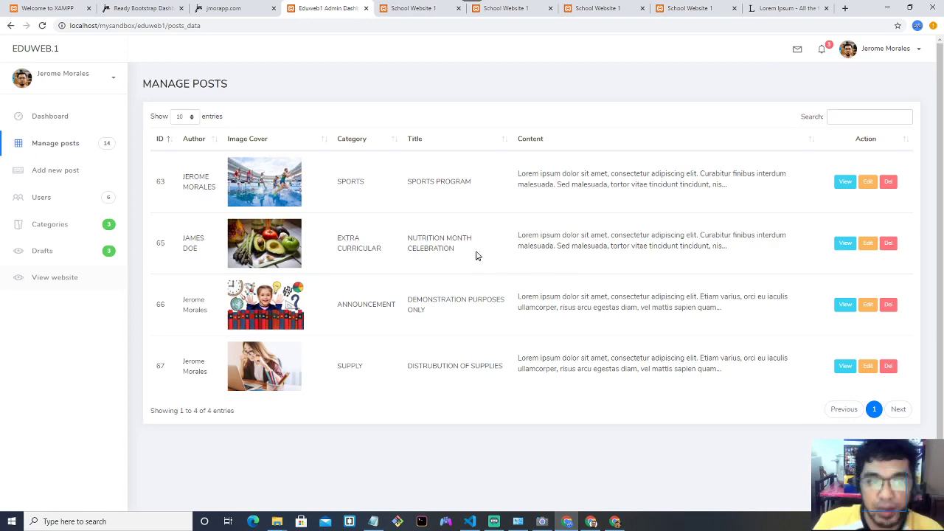
click(413, 8)
scroll(66, 131, down, 4)
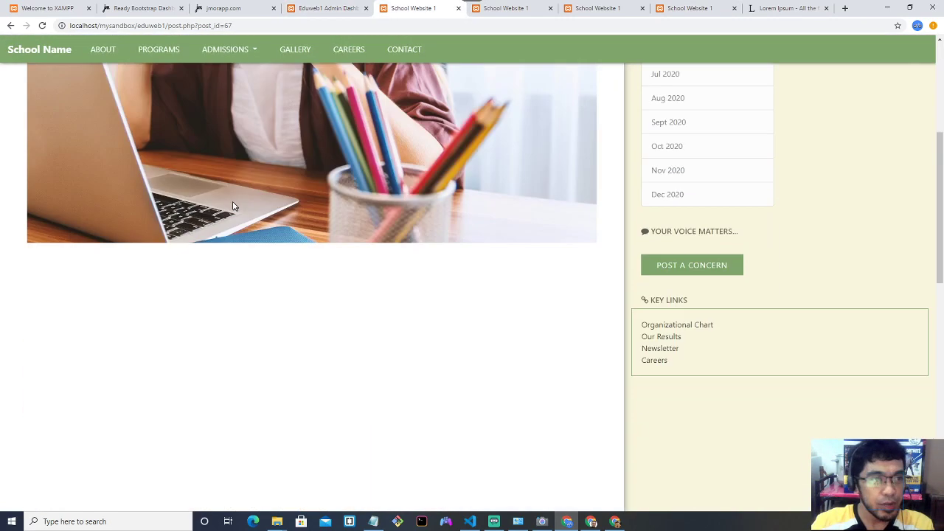
scroll(66, 130, up, 4)
Return to the website home page and scroll the news list down to Older Post.
click(41, 99)
scroll(209, 176, down, 3)
scroll(208, 176, down, 10)
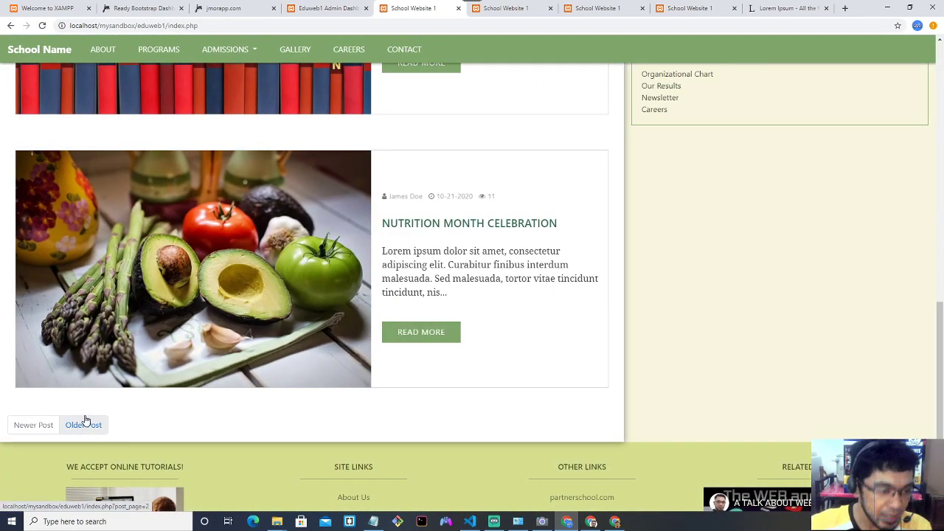
scroll(206, 391, up, 10)
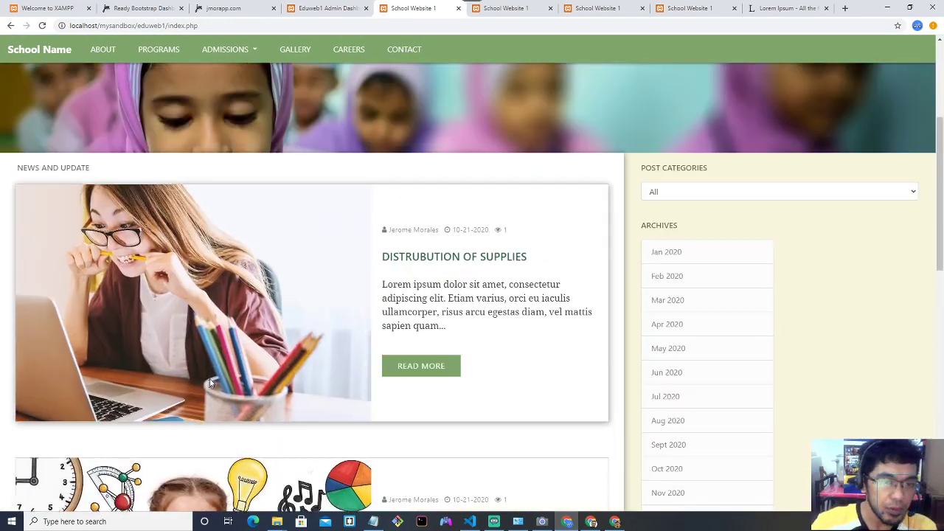
scroll(211, 374, down, 3)
scroll(211, 374, up, 2)
scroll(211, 374, down, 6)
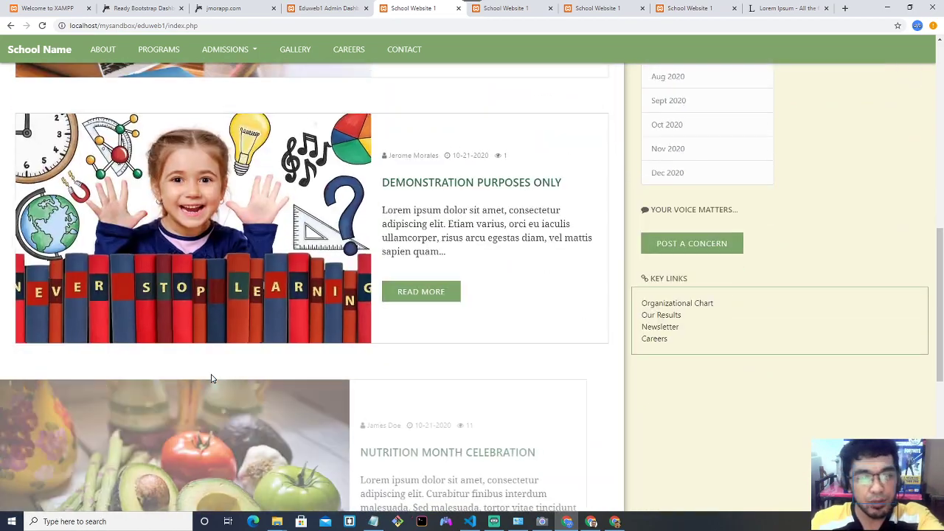
scroll(211, 374, up, 4)
scroll(211, 378, up, 4)
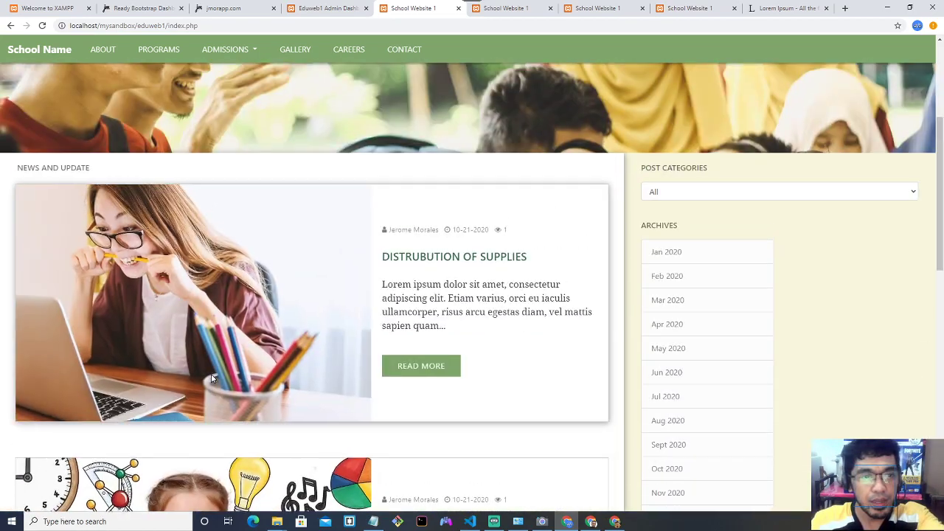
scroll(211, 378, down, 3)
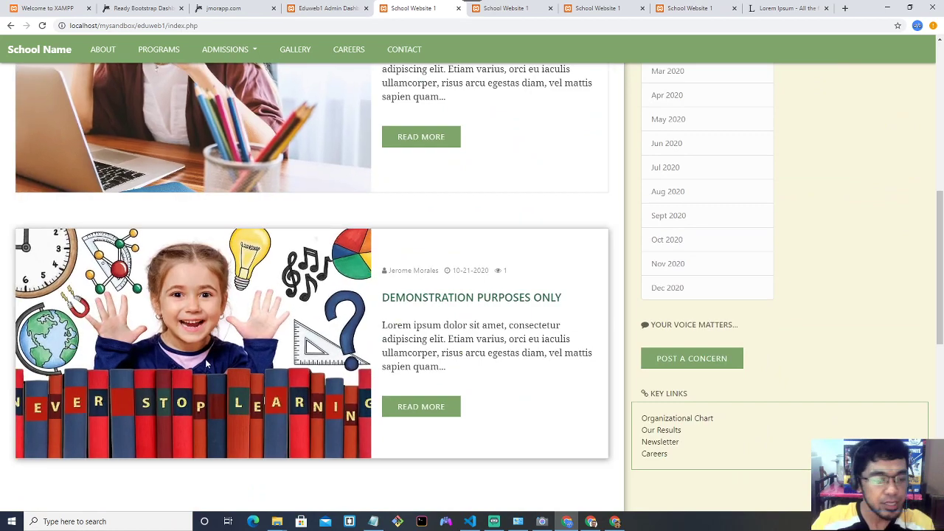
scroll(206, 361, down, 6)
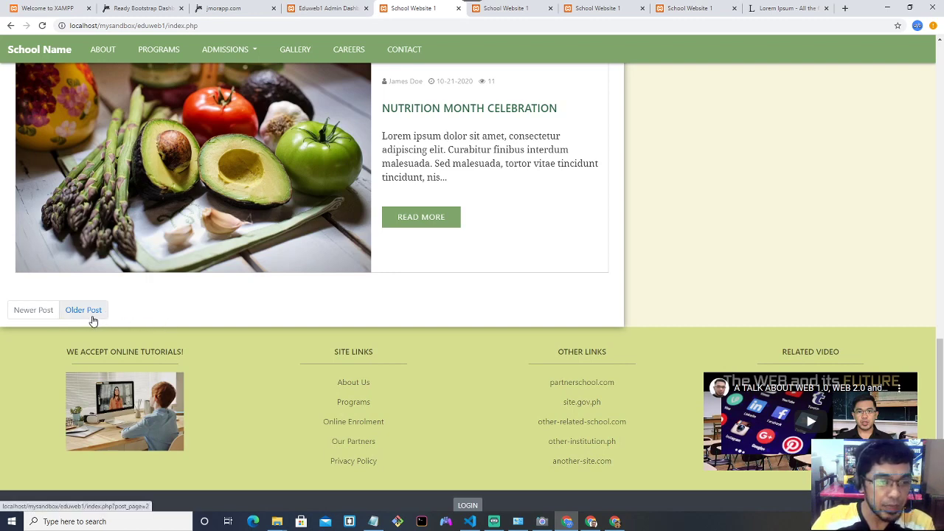
scroll(158, 322, up, 2)
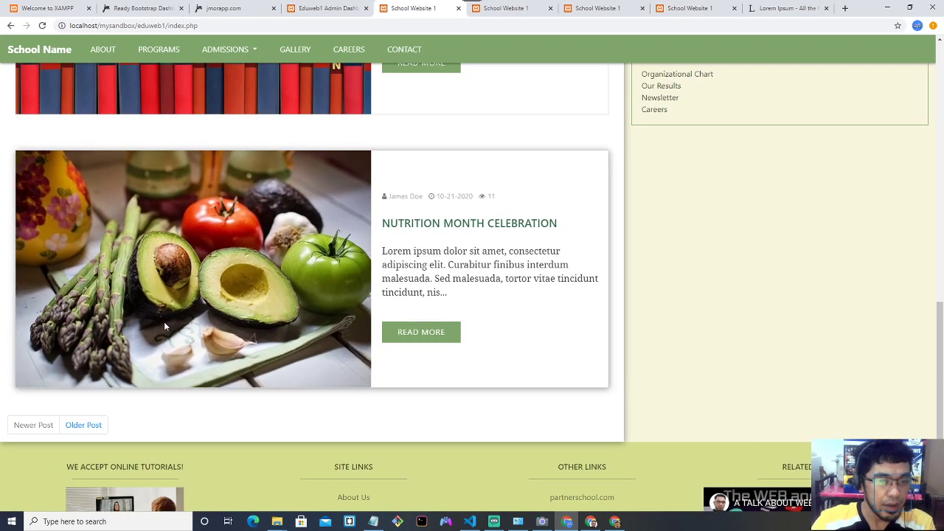
scroll(135, 425, down, 2)
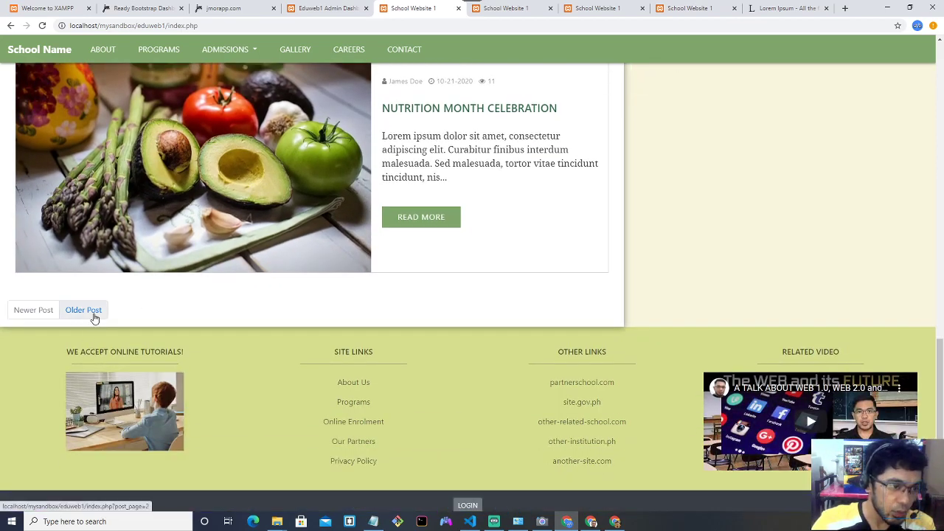
Browse the older posts pages, then go back to the first page of newer posts.
click(99, 319)
scroll(154, 356, down, 4)
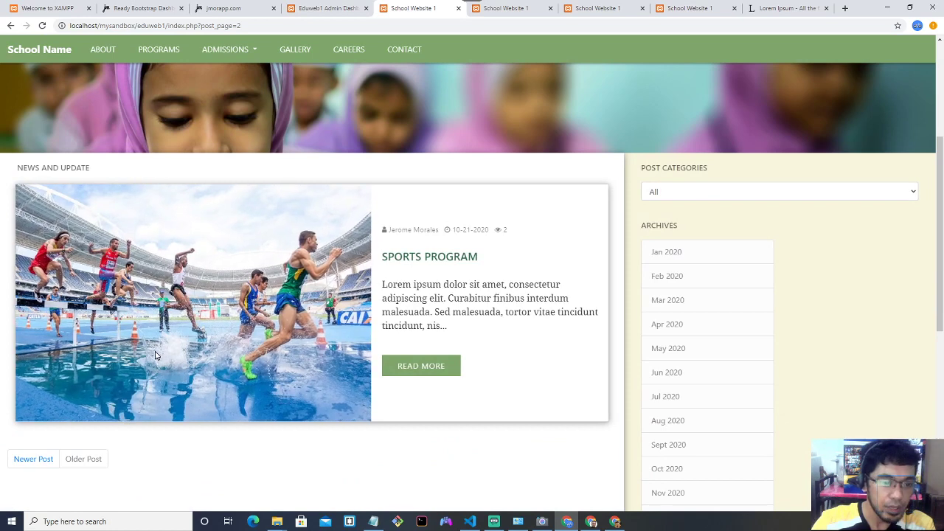
scroll(249, 332, down, 2)
scroll(253, 331, up, 2)
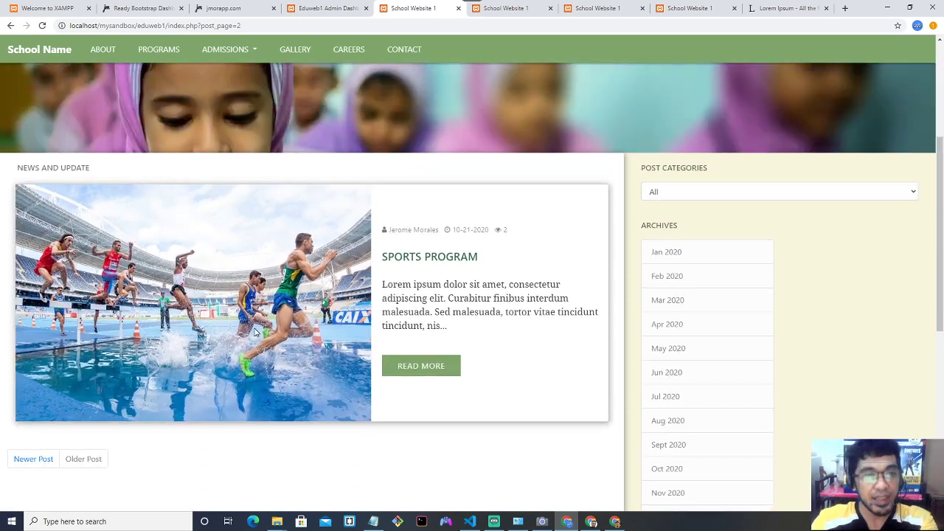
scroll(294, 355, down, 2)
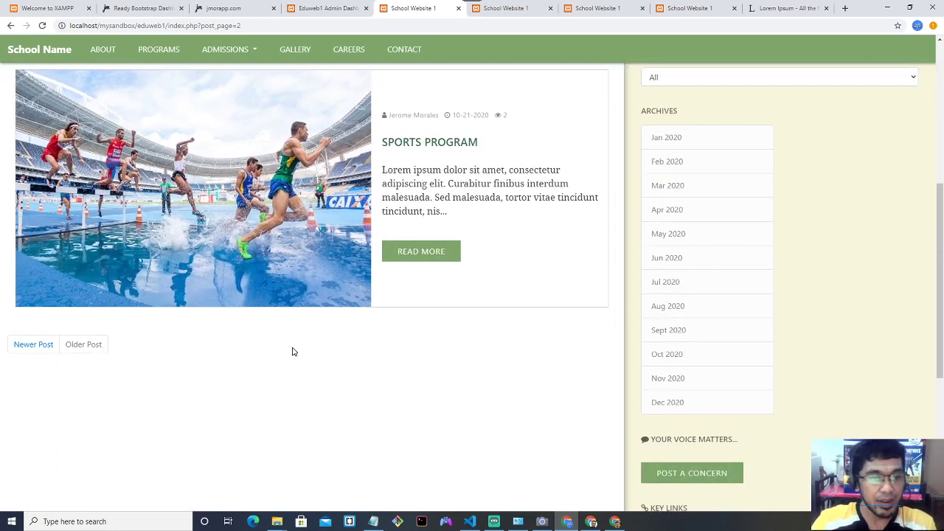
click(83, 345)
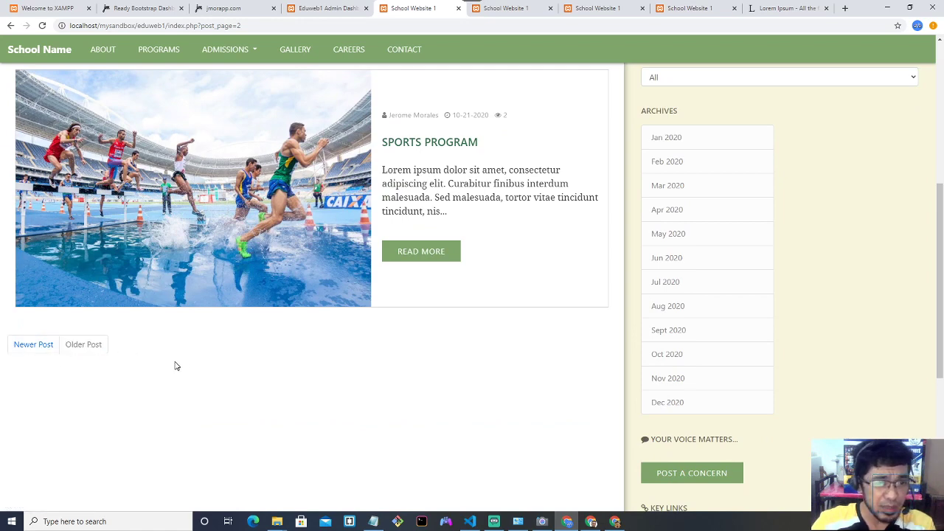
scroll(240, 276, up, 2)
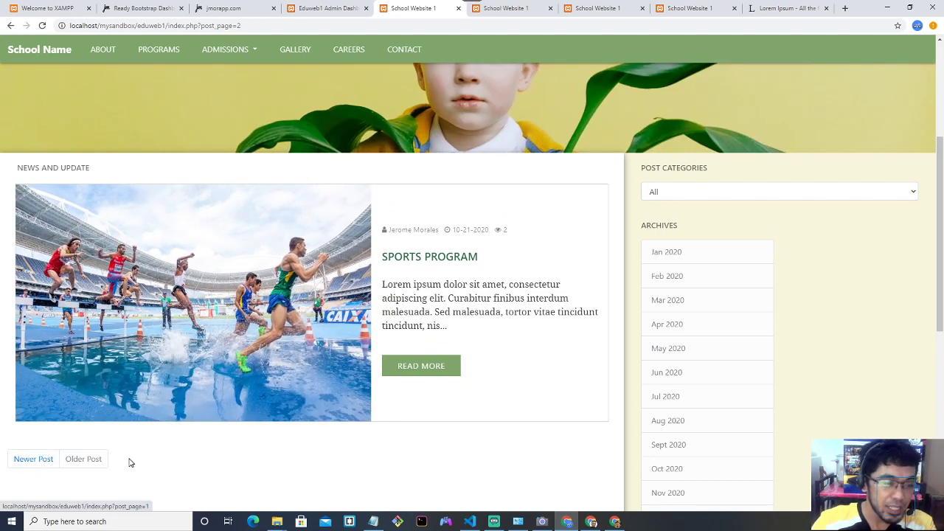
click(43, 464)
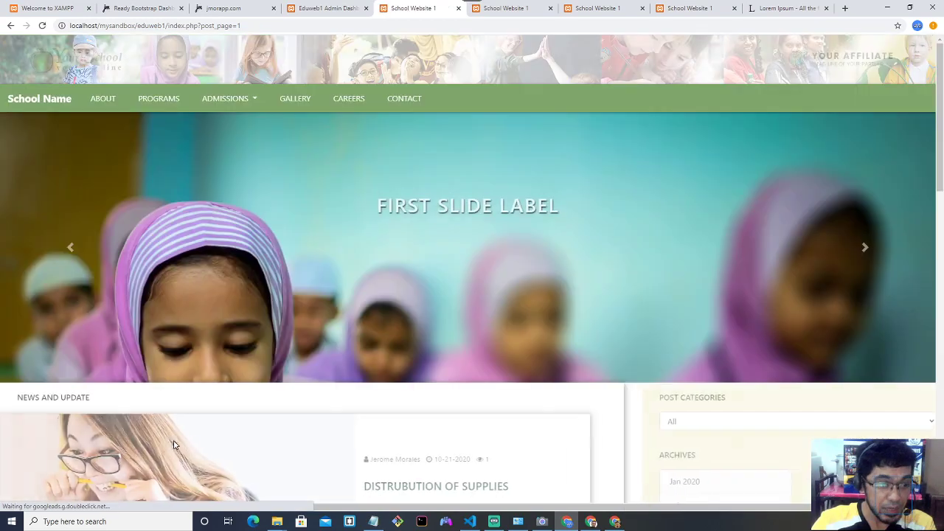
scroll(169, 437, down, 10)
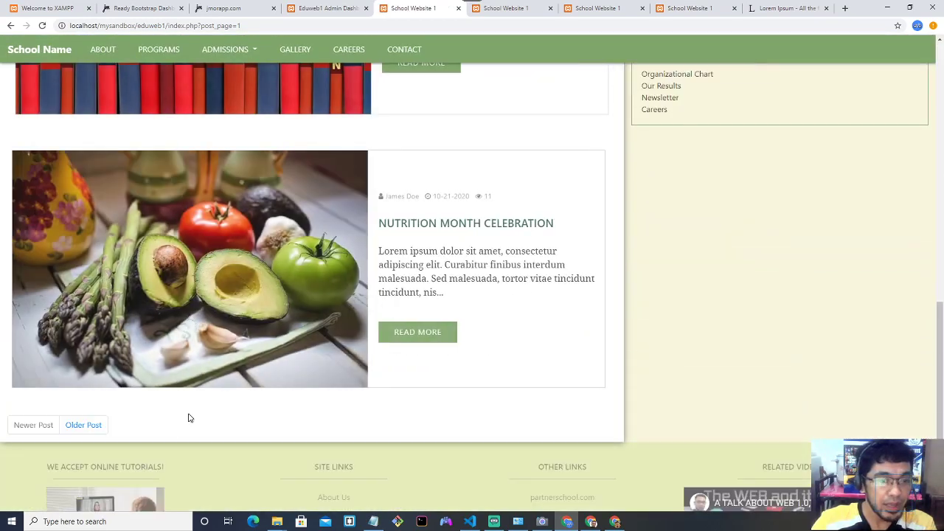
Revisit the second page of older posts, then switch back to the Manage Posts table.
click(321, 9)
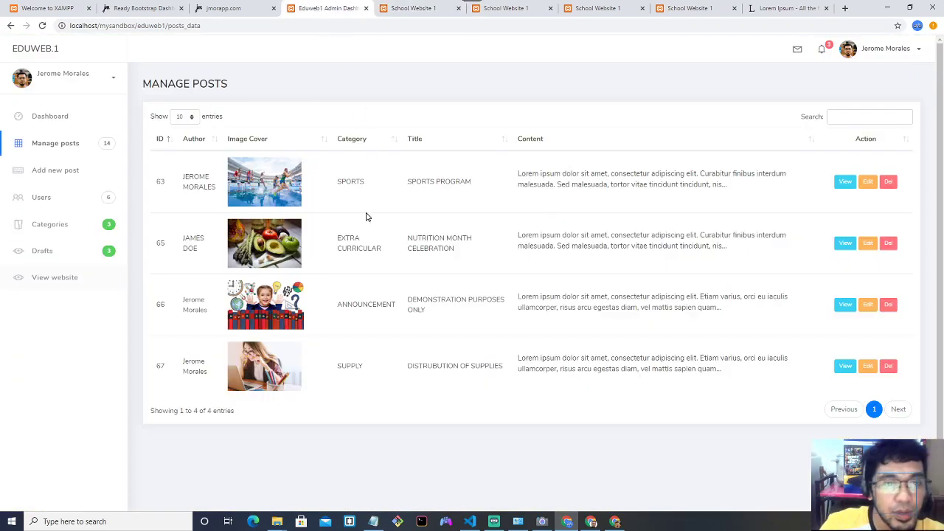
click(415, 8)
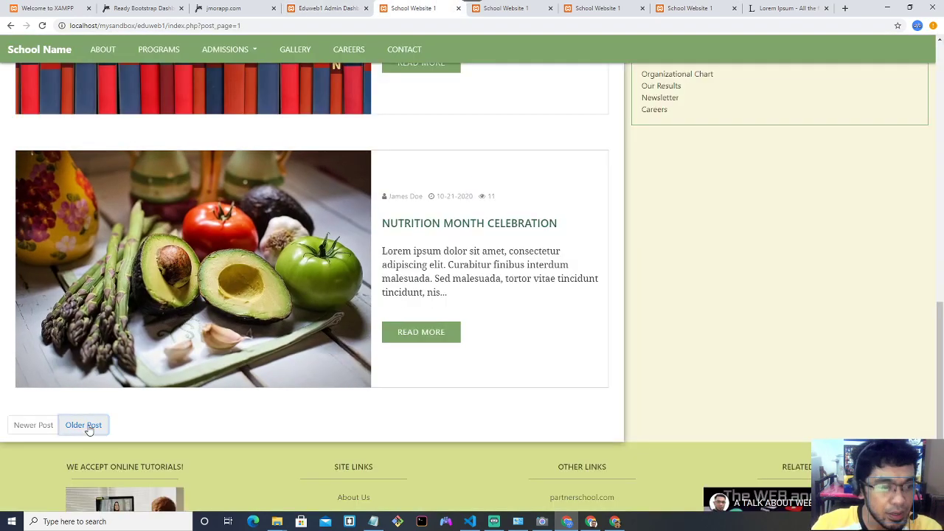
click(84, 423)
scroll(221, 369, down, 3)
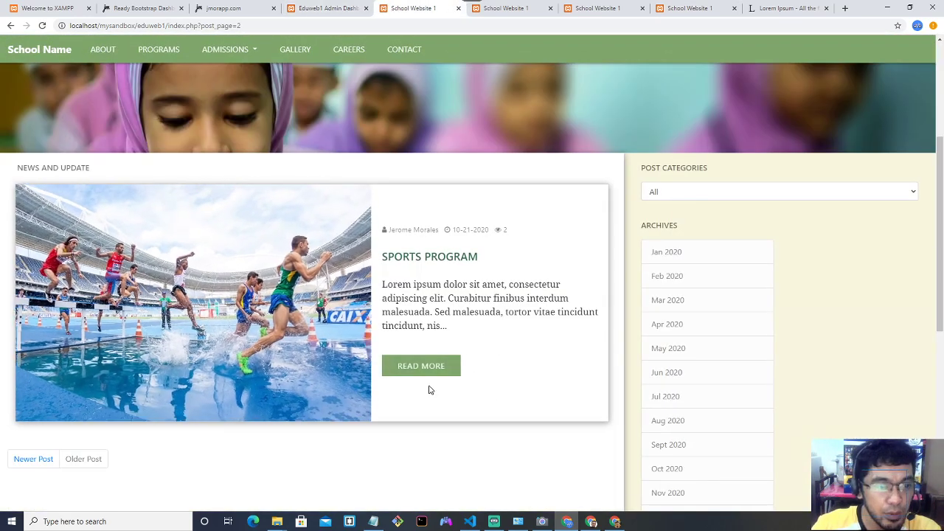
scroll(369, 367, down, 2)
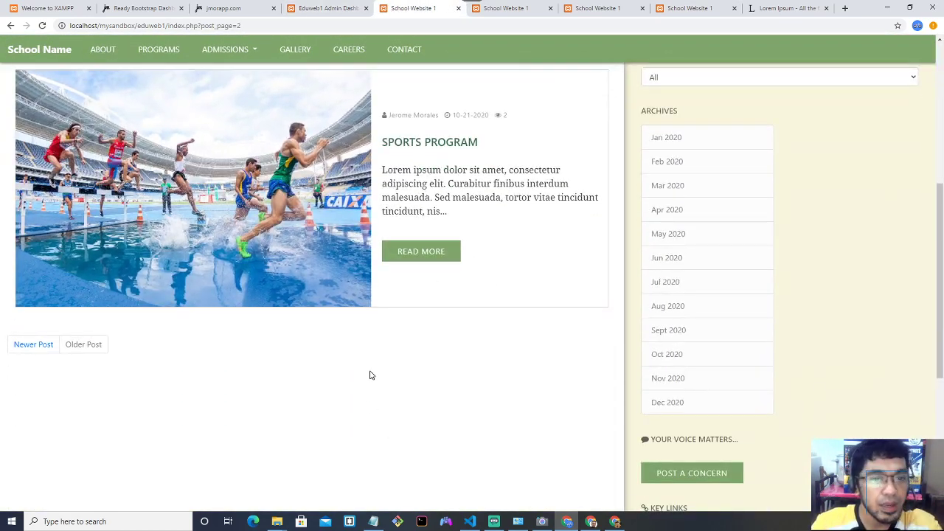
scroll(371, 378, down, 2)
scroll(371, 378, up, 8)
click(331, 9)
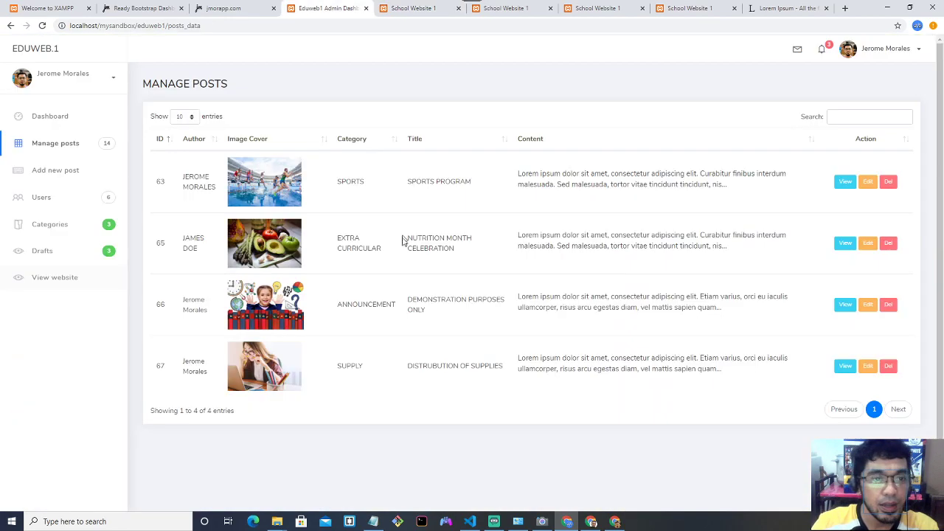
Start a new ACADEMICS post titled 'ANOTHER POST' with the apple laptop cover image.
click(79, 172)
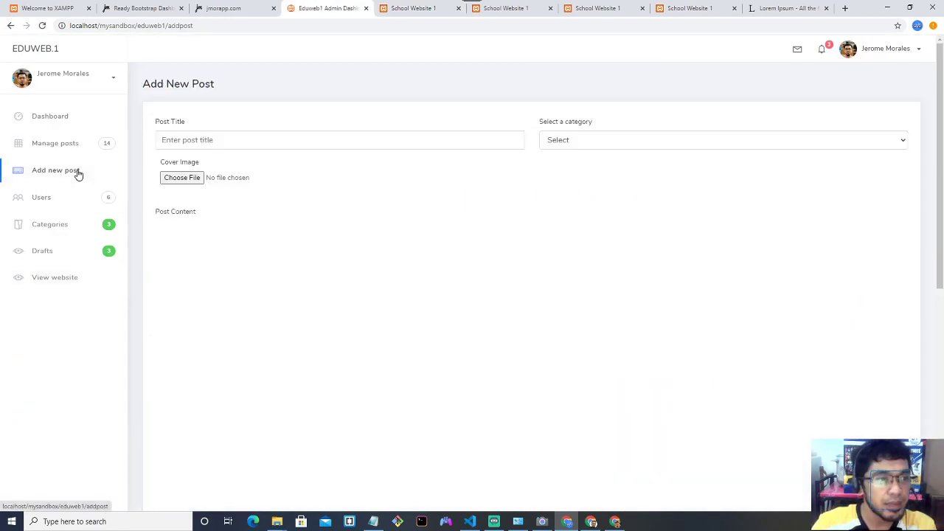
click(261, 140)
text(ANOTHER POST)
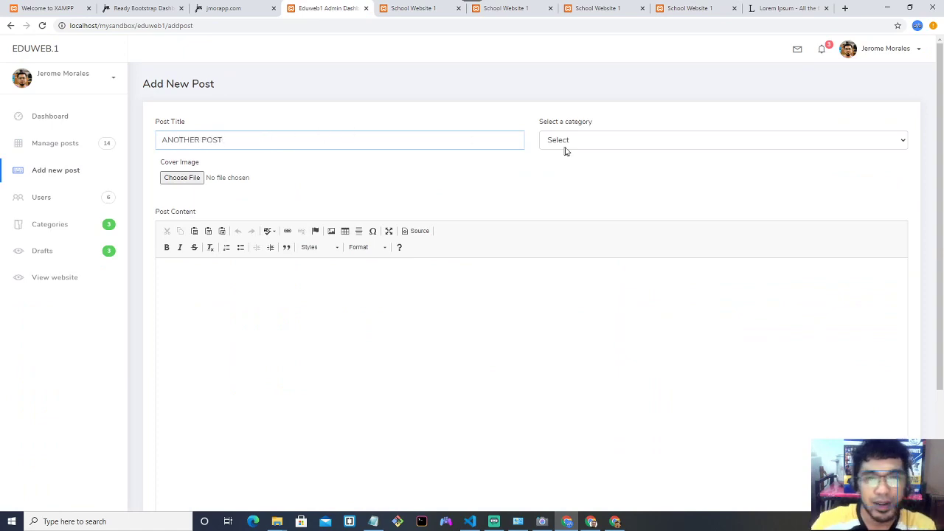
click(566, 147)
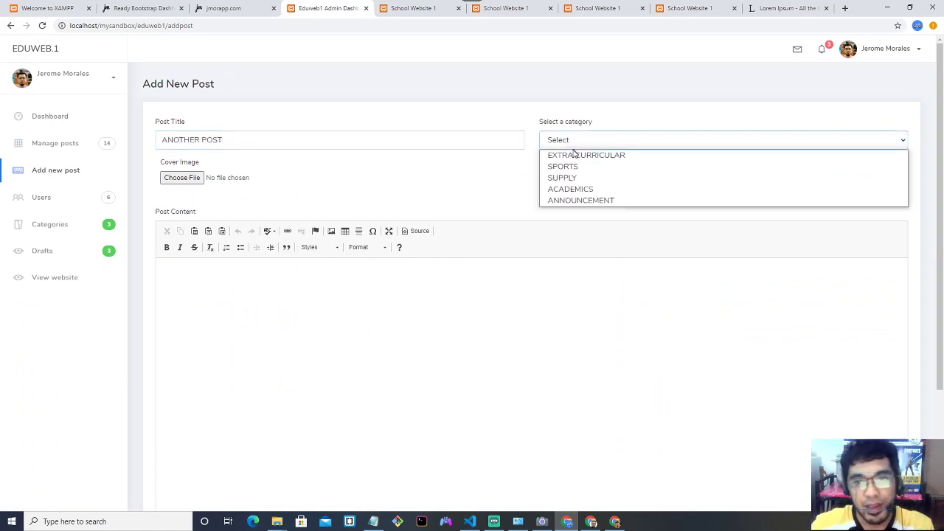
click(580, 190)
click(202, 183)
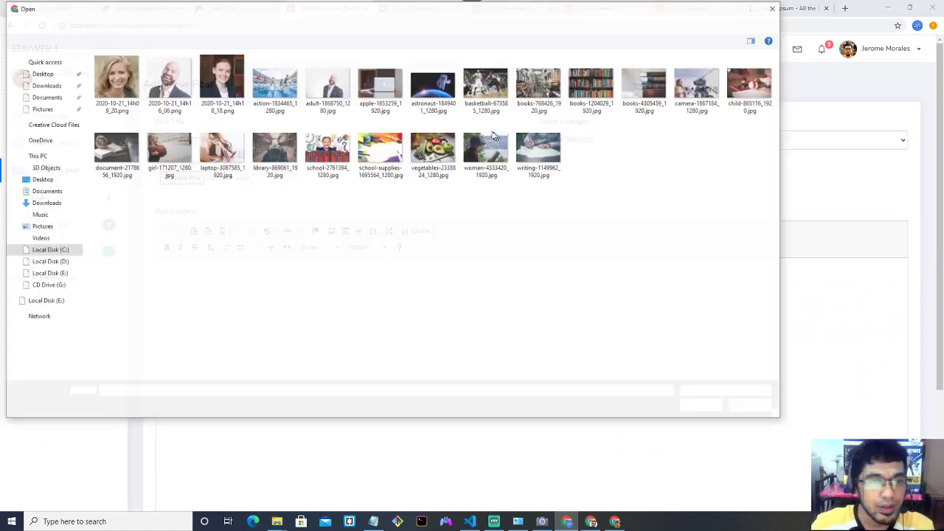
double_click(397, 93)
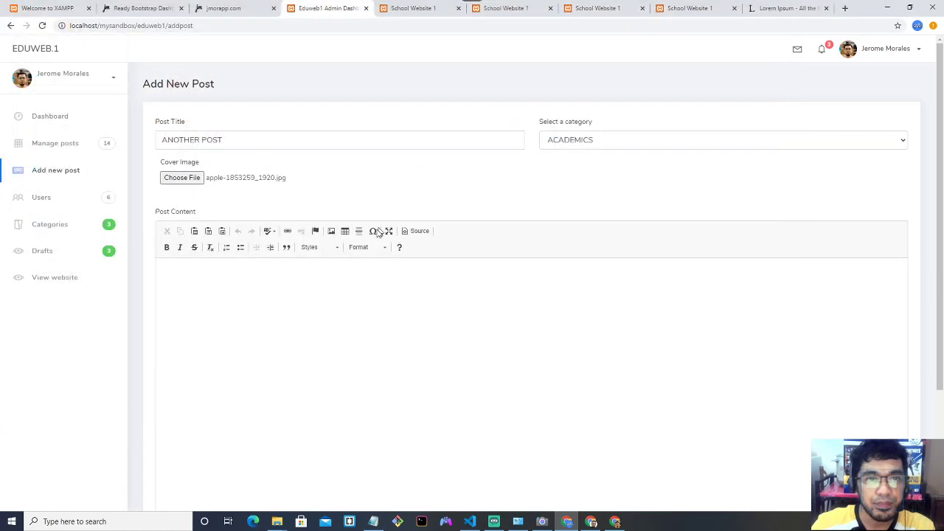
Paste the Lorem Ipsum sample text twice as the body and submit the post.
click(780, 9)
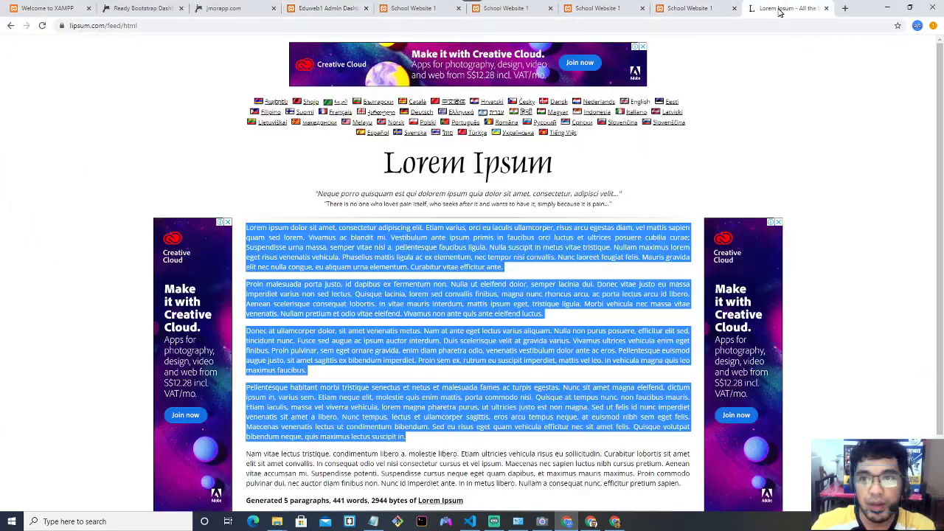
click(327, 8)
key(ctrl+v)
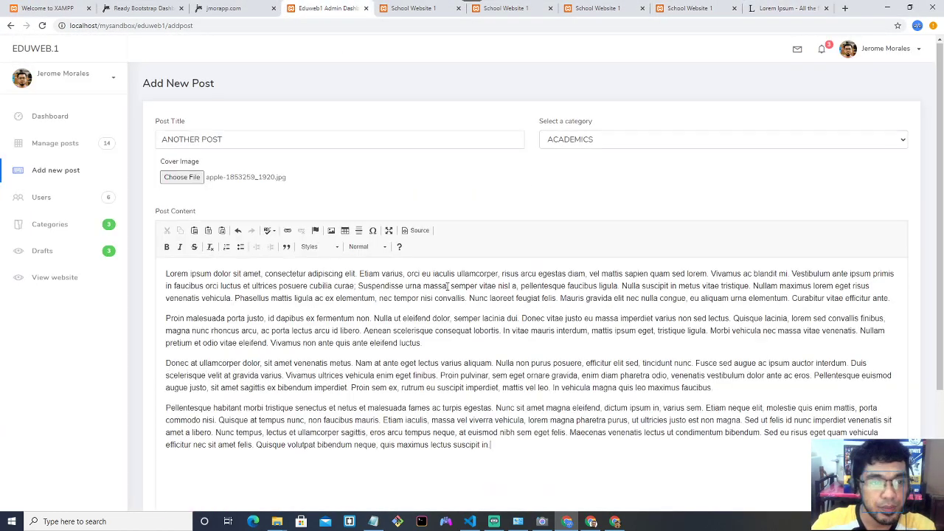
scroll(509, 282, down, 2)
key(ctrl+v)
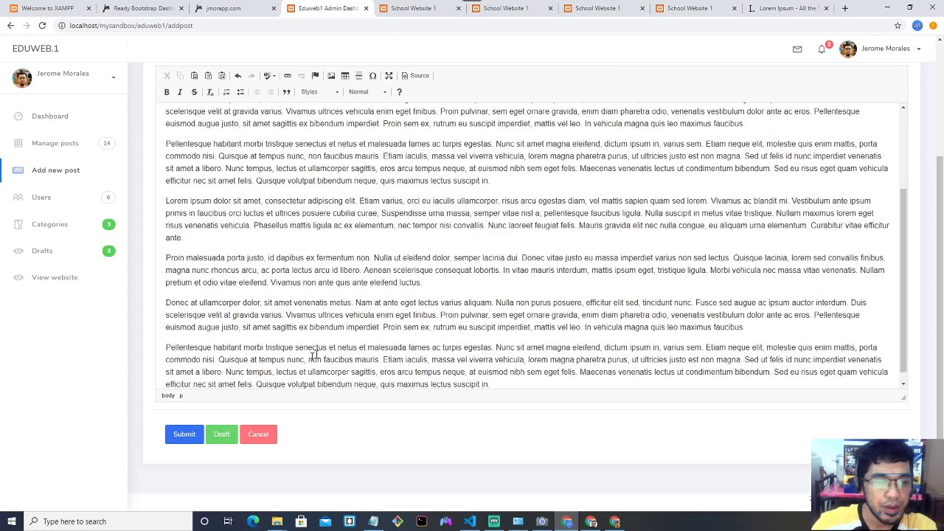
scroll(408, 260, up, 2)
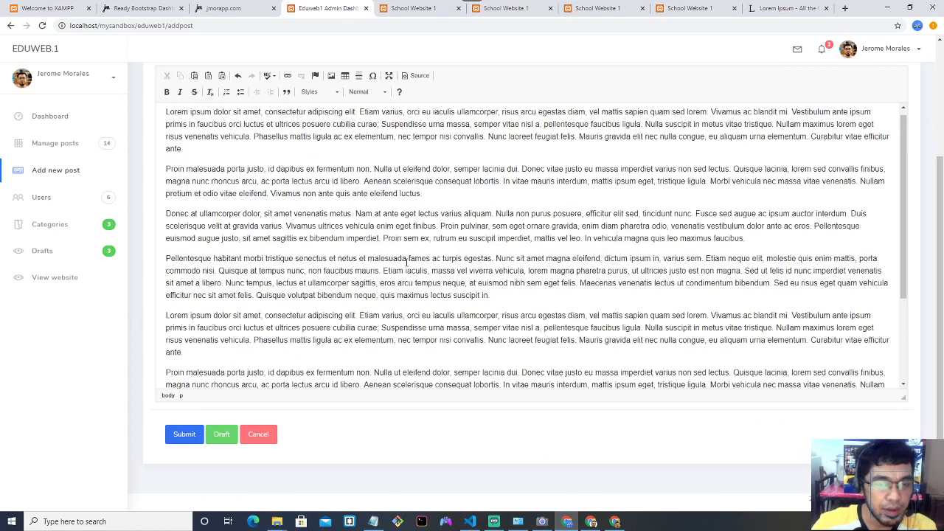
click(194, 437)
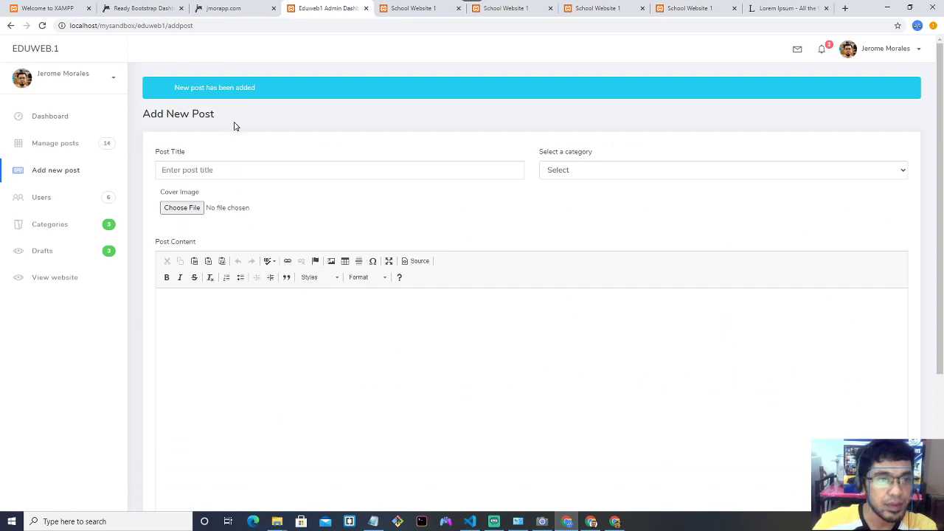
Confirm ANOTHER POST appears in the posts table and leads the website's News and Update list.
click(68, 156)
scroll(211, 207, down, 1)
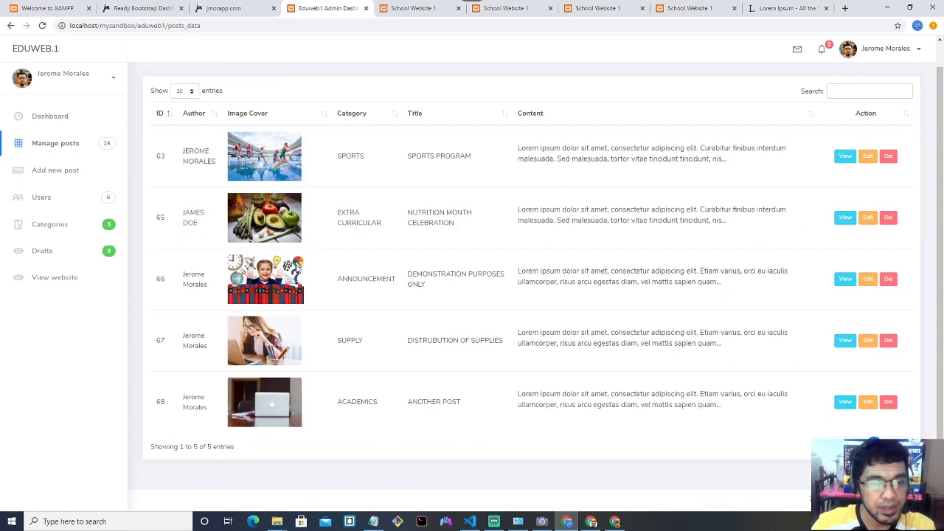
double_click(420, 401)
click(410, 14)
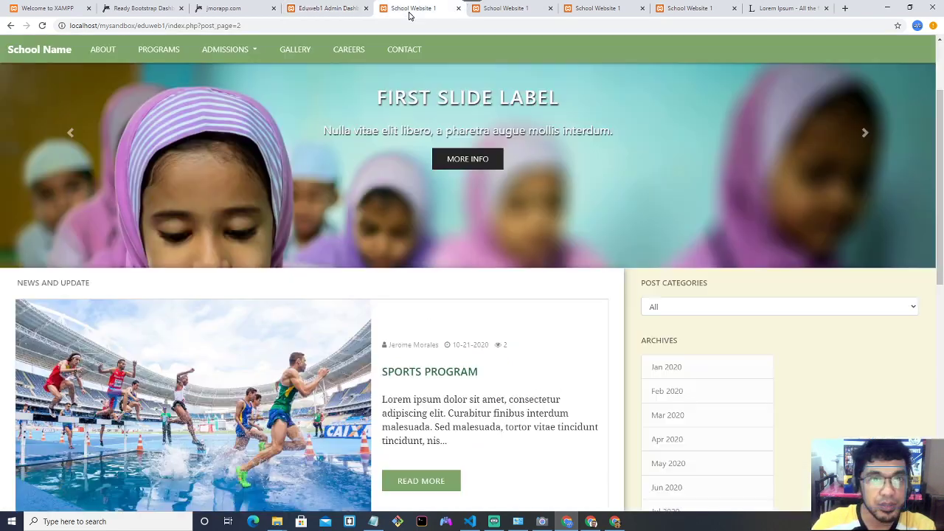
click(39, 50)
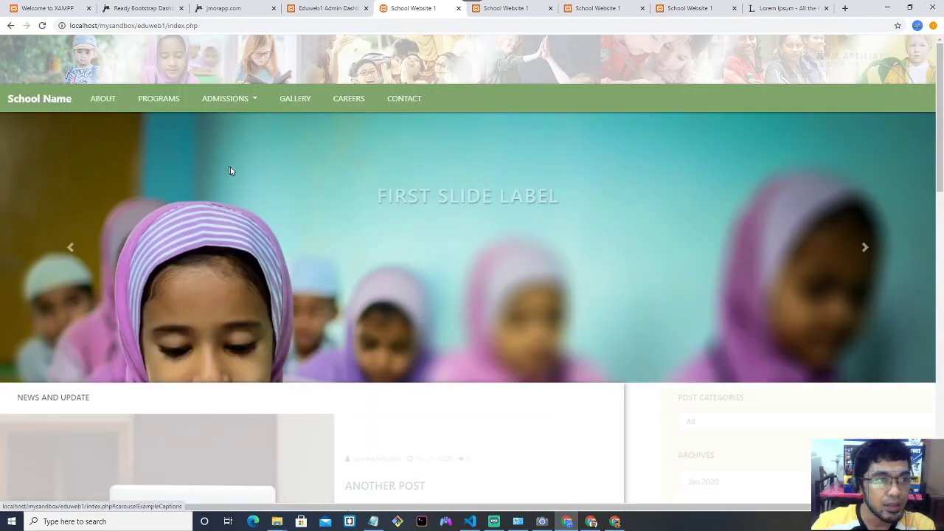
scroll(246, 164, down, 3)
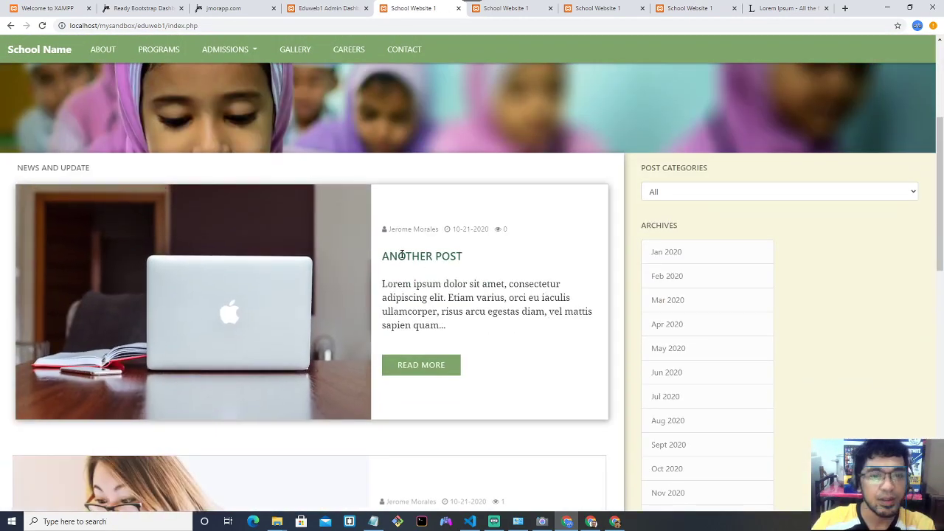
drag(390, 256, 464, 267)
click(462, 255)
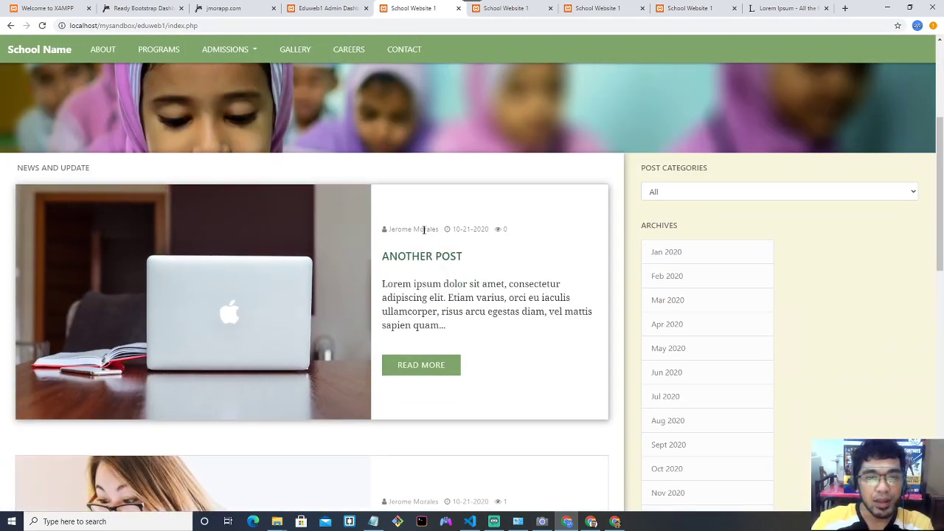
drag(425, 230, 449, 241)
click(457, 229)
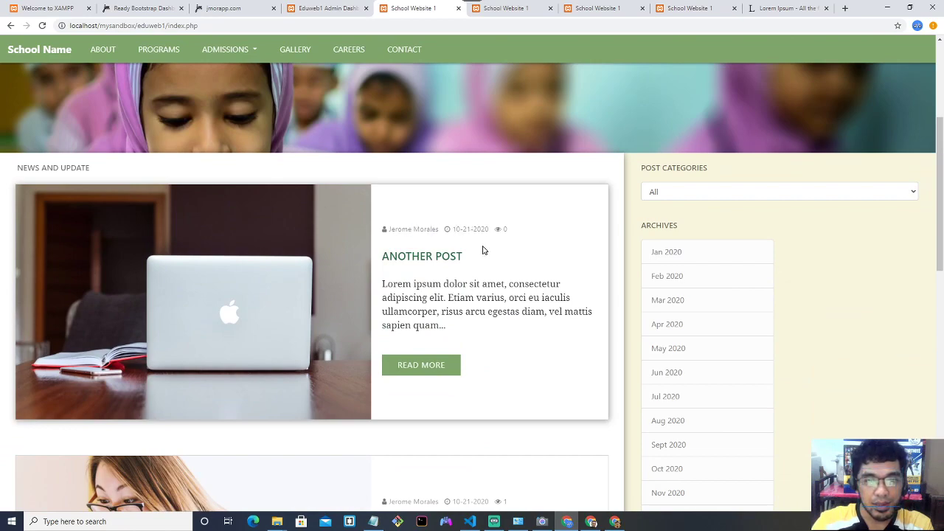
Read the full ANOTHER POST article, view older posts, then open the admin Users page.
click(436, 366)
scroll(381, 303, down, 5)
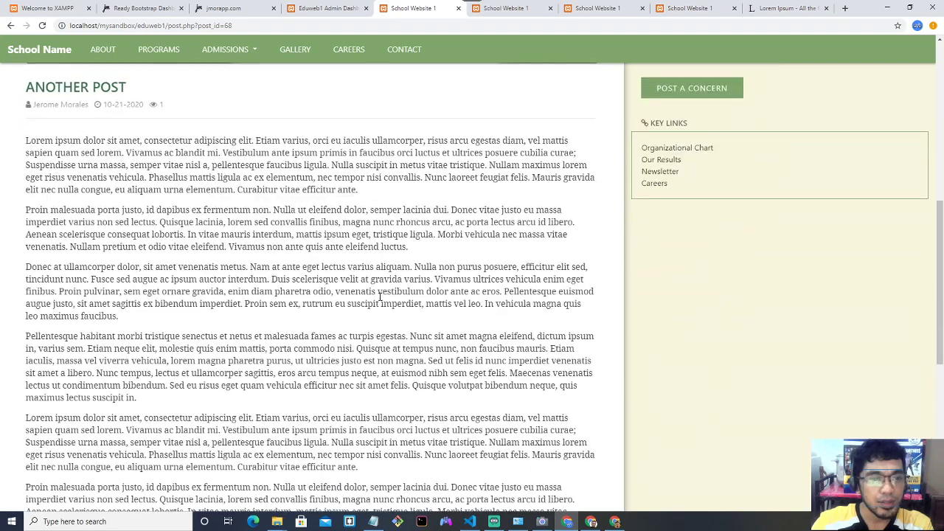
click(33, 49)
scroll(272, 179, down, 5)
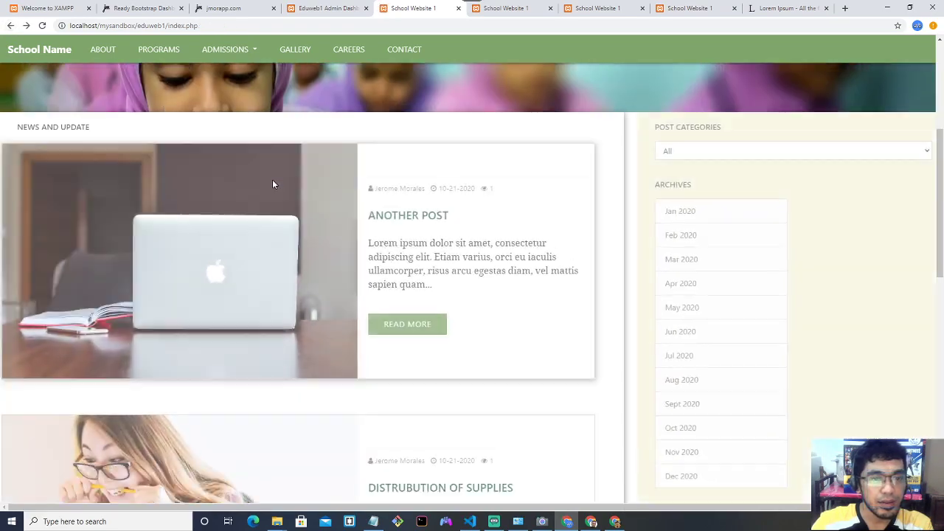
scroll(270, 181, down, 5)
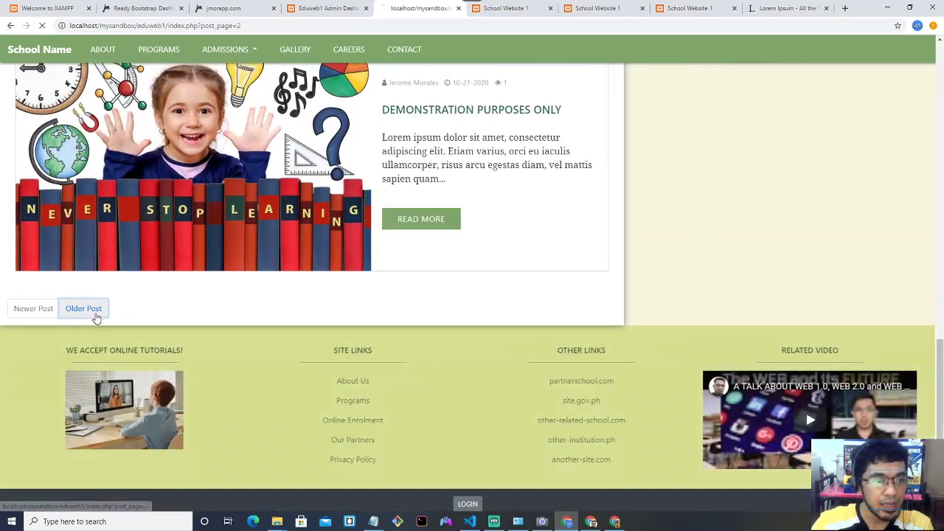
click(87, 310)
scroll(285, 279, down, 7)
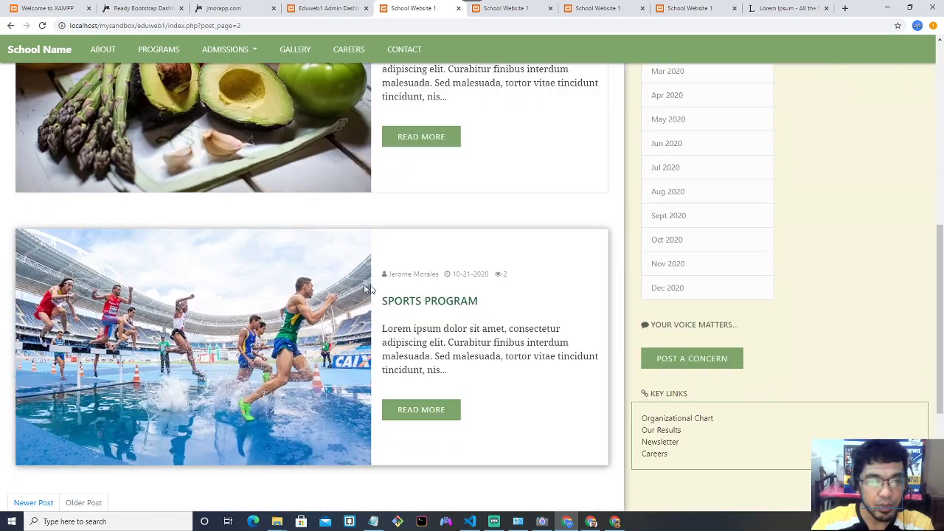
scroll(397, 294, up, 3)
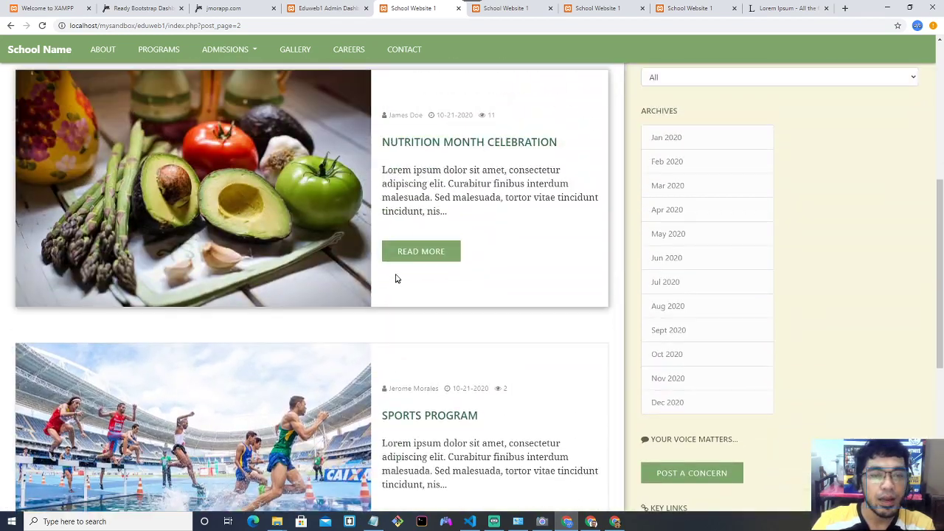
click(337, 10)
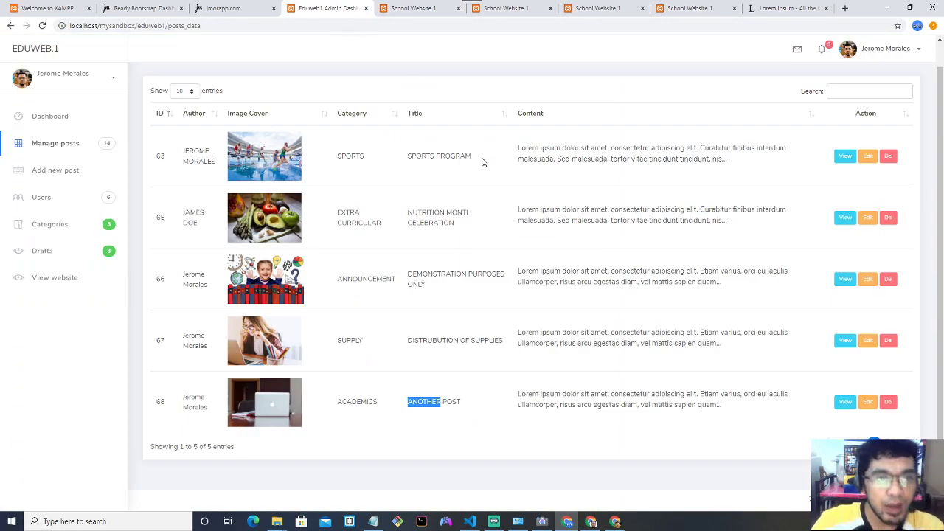
click(73, 205)
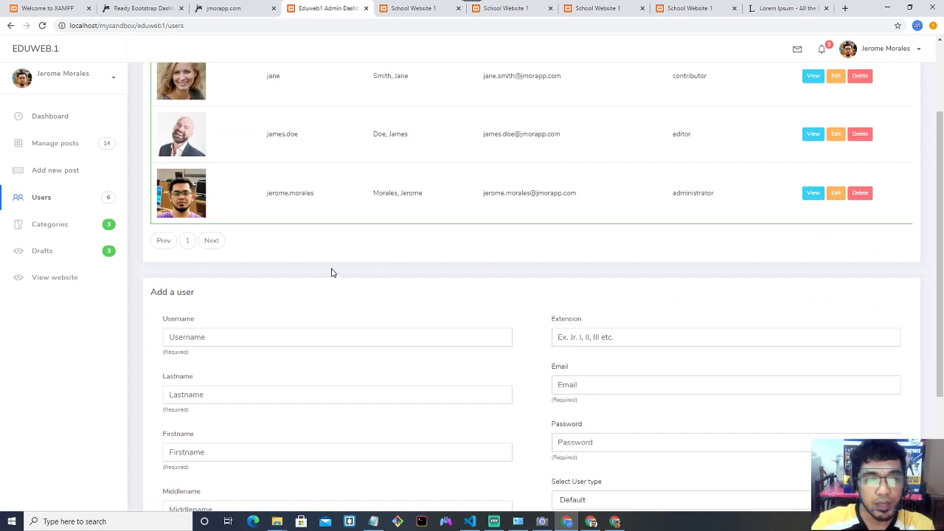
Enter the new user's username, last name, first name, e-mail and account password.
scroll(330, 282, up, 2)
scroll(310, 351, down, 2)
click(259, 334)
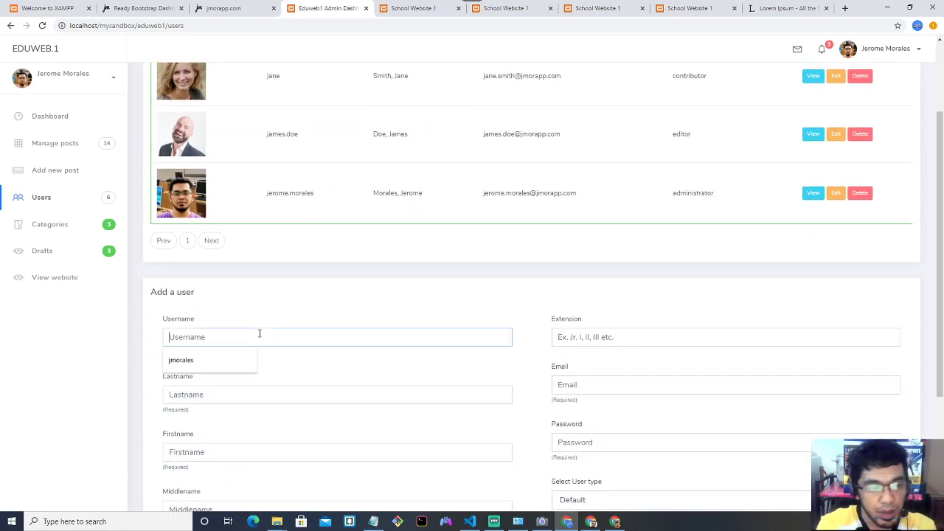
text(MARY)
key(Tab)
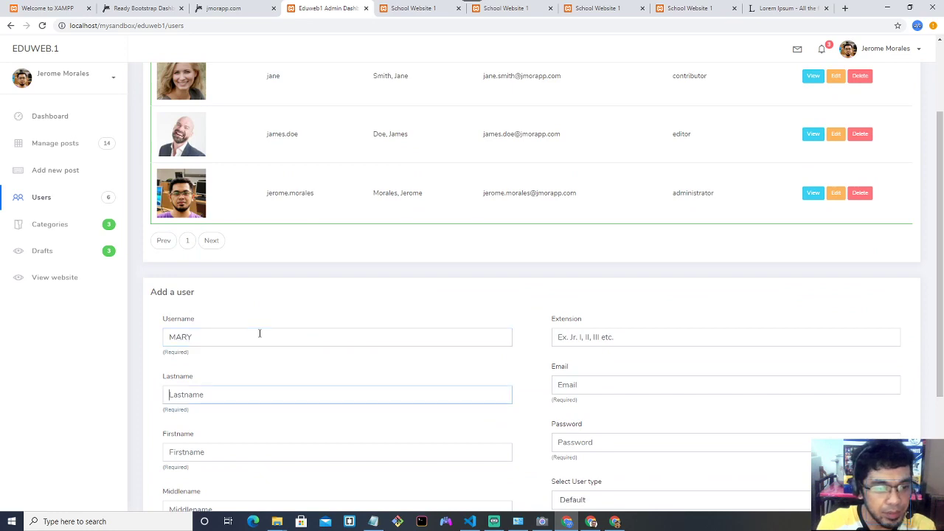
text(smith)
key(Tab)
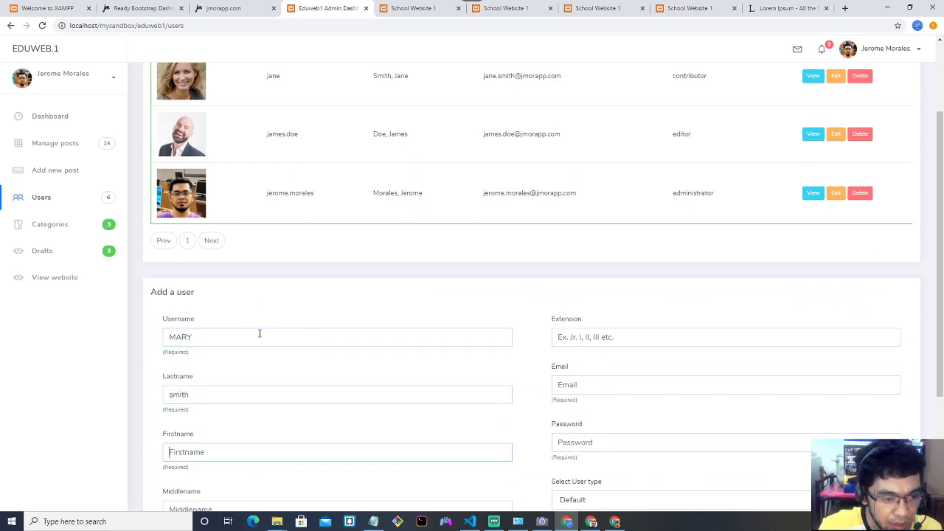
text(mary)
scroll(260, 333, down, 2)
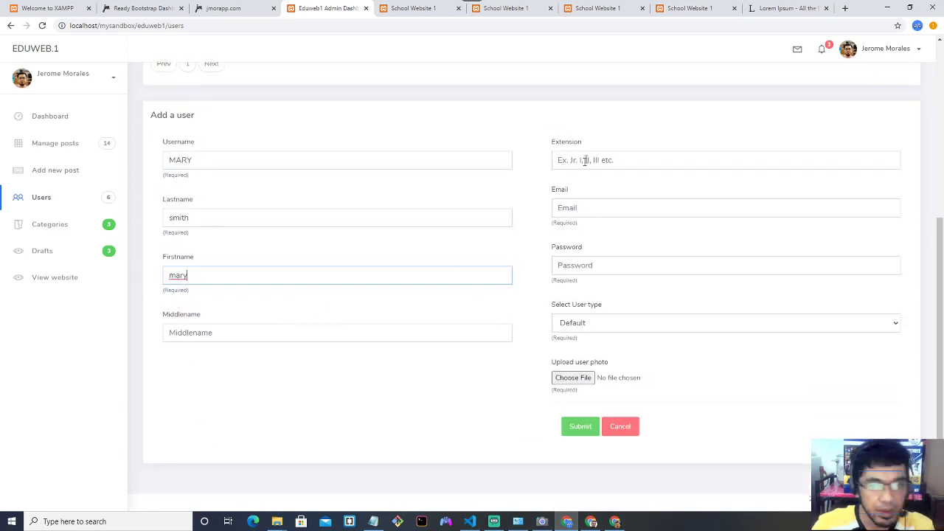
click(589, 206)
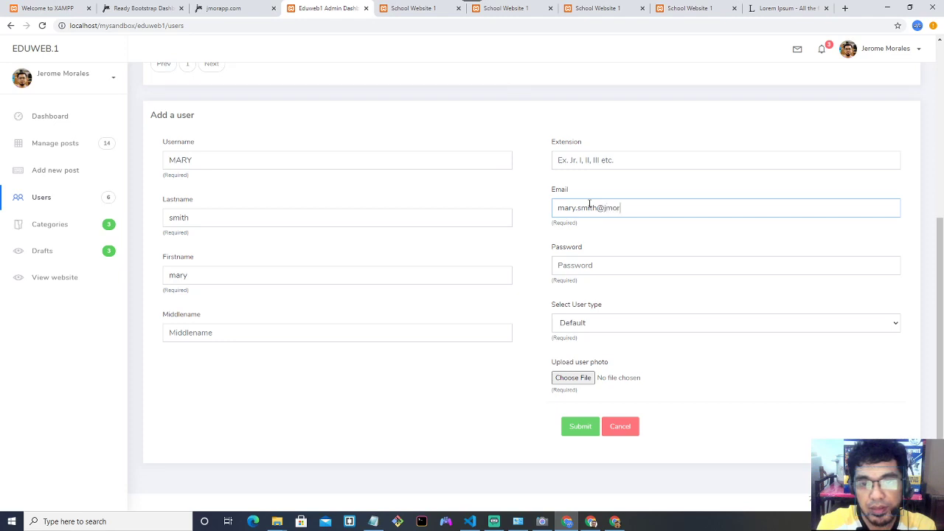
click(616, 264)
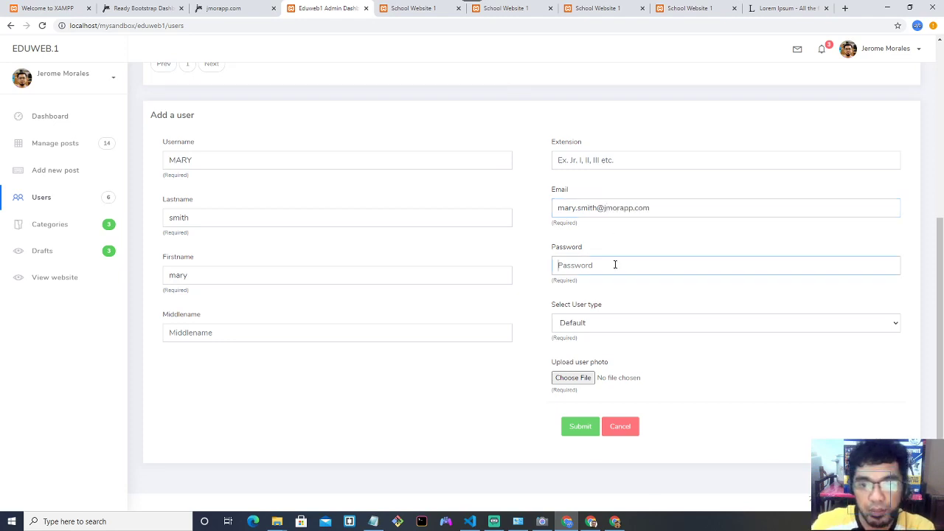
text(1)
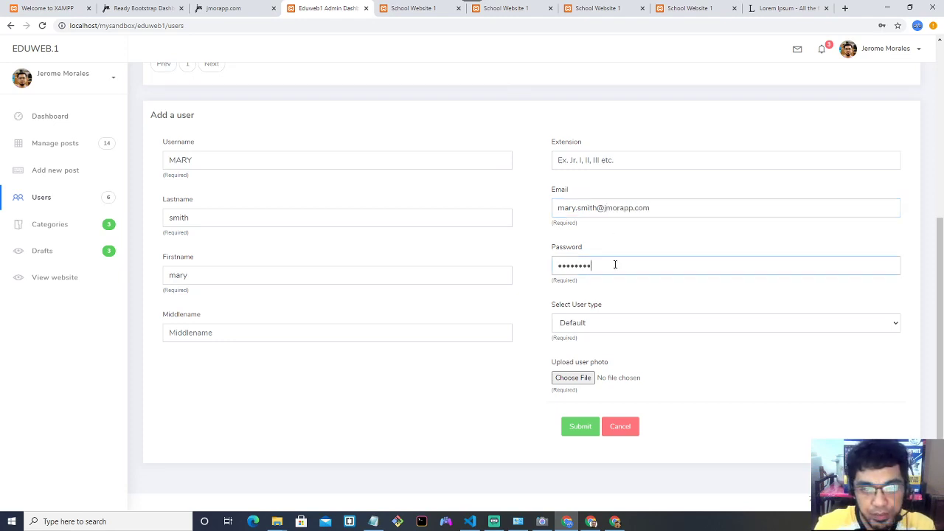
Make the user an Editor, attach the third portrait photo, and submit.
click(627, 324)
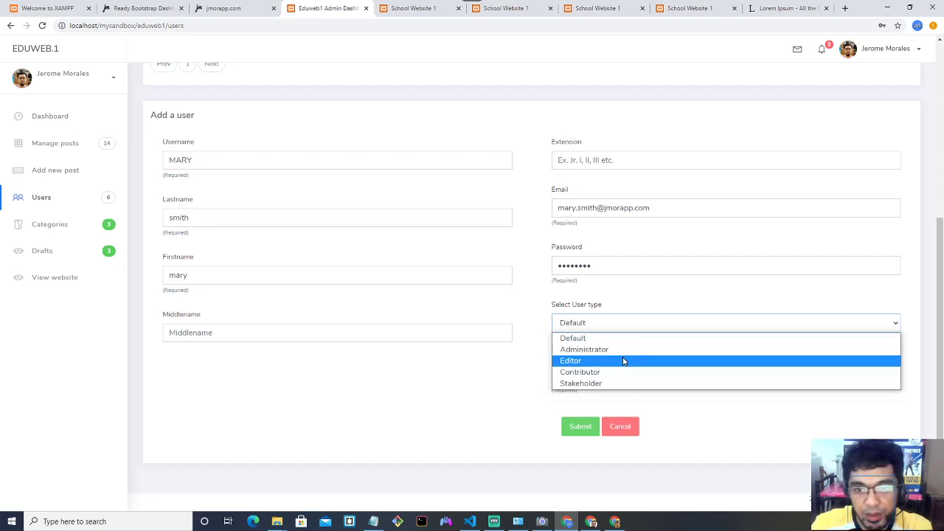
click(623, 360)
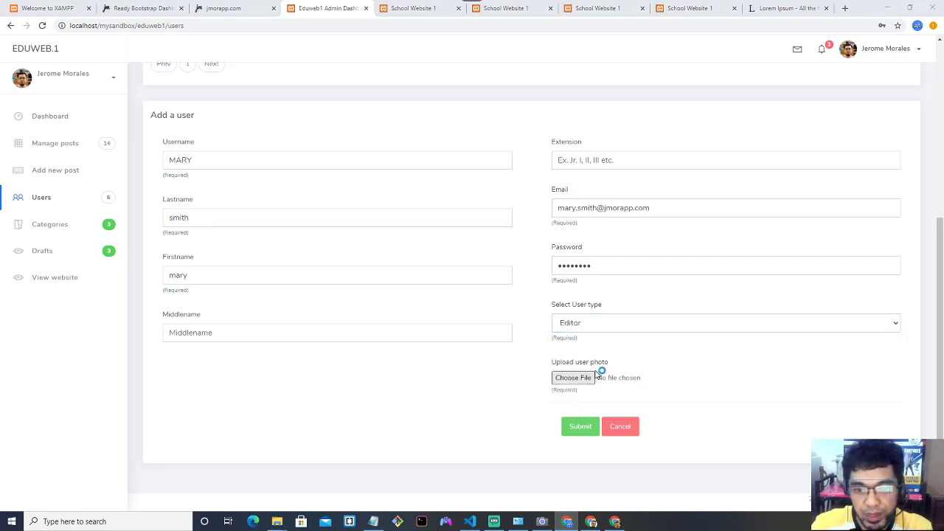
click(594, 376)
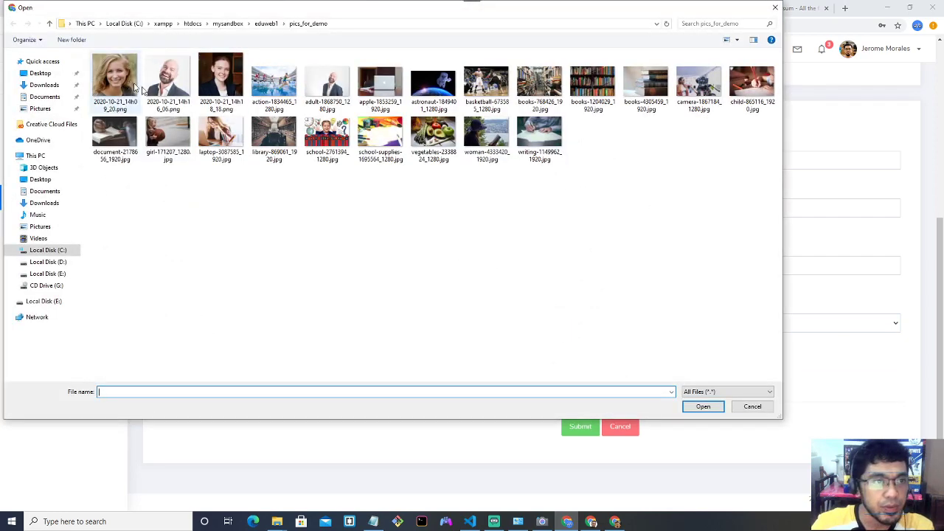
click(234, 92)
double_click(235, 93)
click(587, 427)
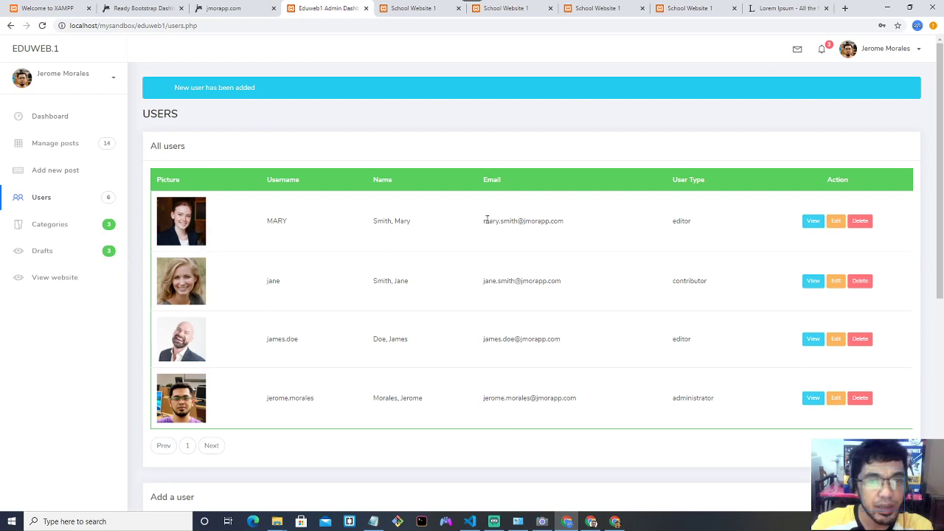
Copy the new user's e-mail address from the Users table.
drag(476, 224, 574, 225)
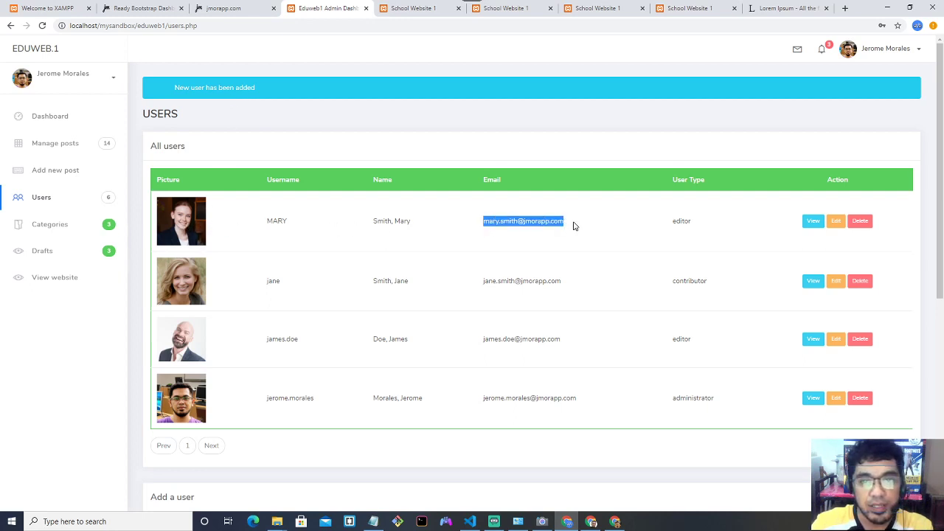
double_click(681, 221)
click(483, 226)
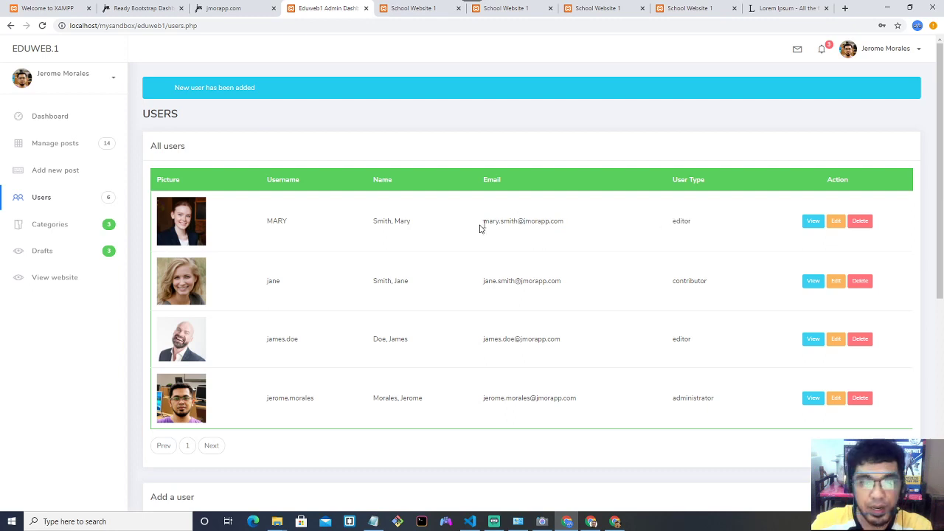
drag(369, 223, 612, 225)
key(ctrl+c)
click(450, 232)
Log out of the administrator account and paste the e-mail into the sign-in form.
click(885, 50)
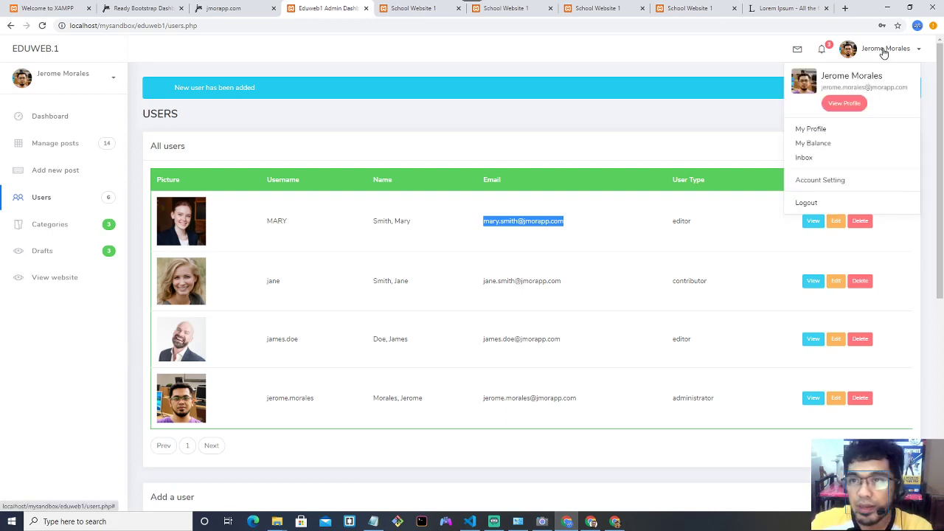
click(812, 202)
key(ctrl+v)
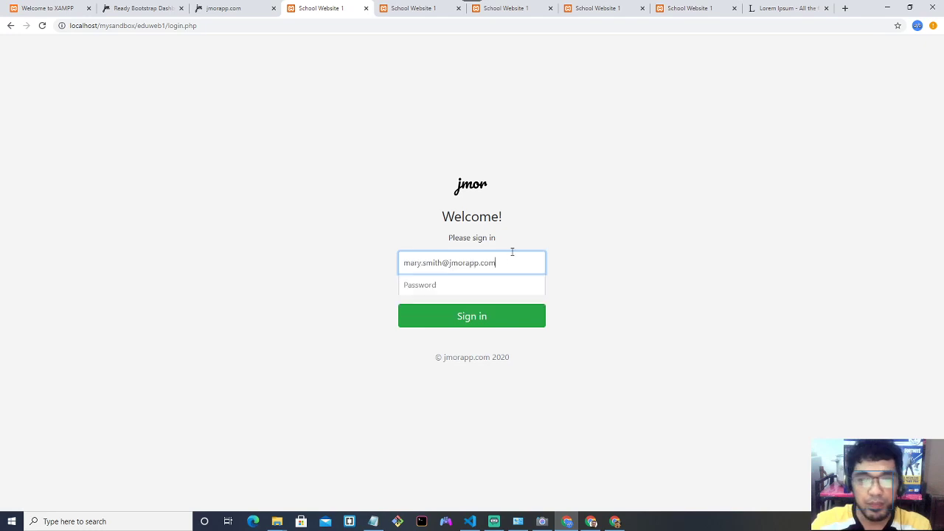
Sign in as the new editor with the account password and decline saving the password.
click(489, 285)
text(12)
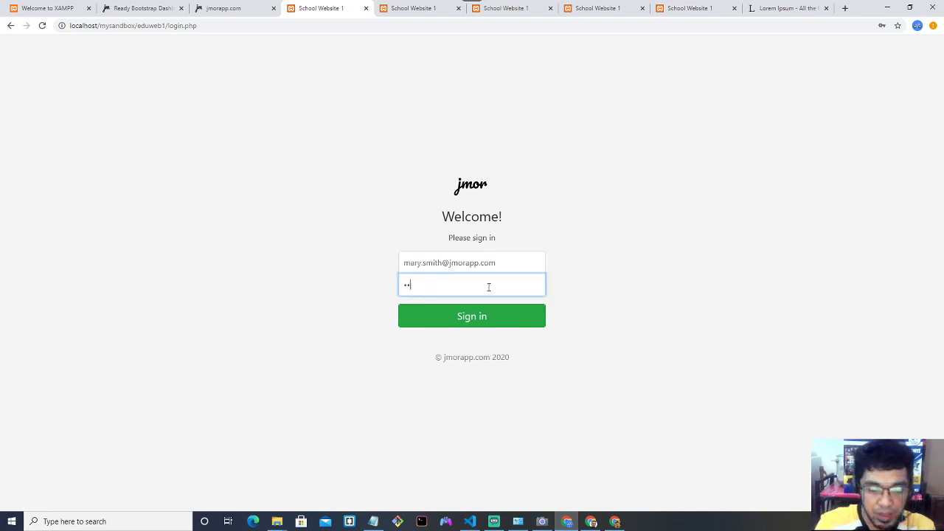
text(345678)
key(Return)
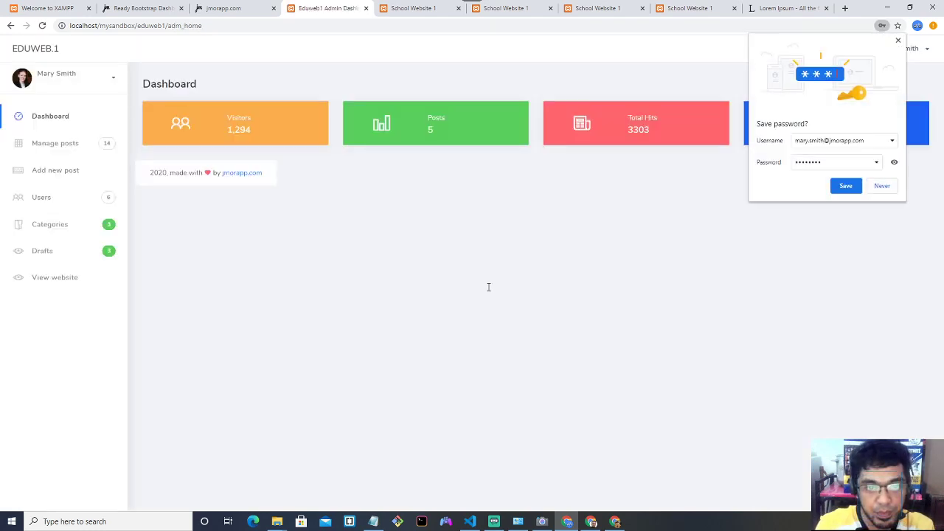
click(883, 26)
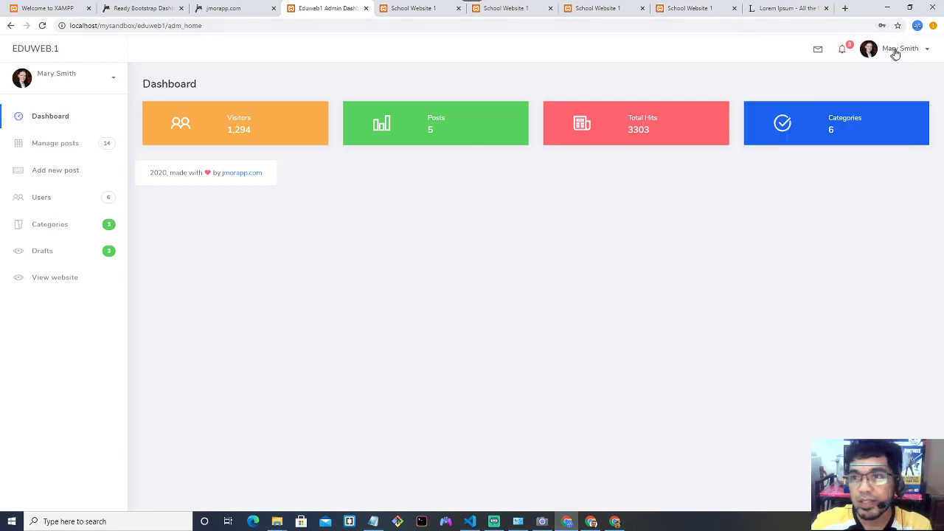
click(897, 52)
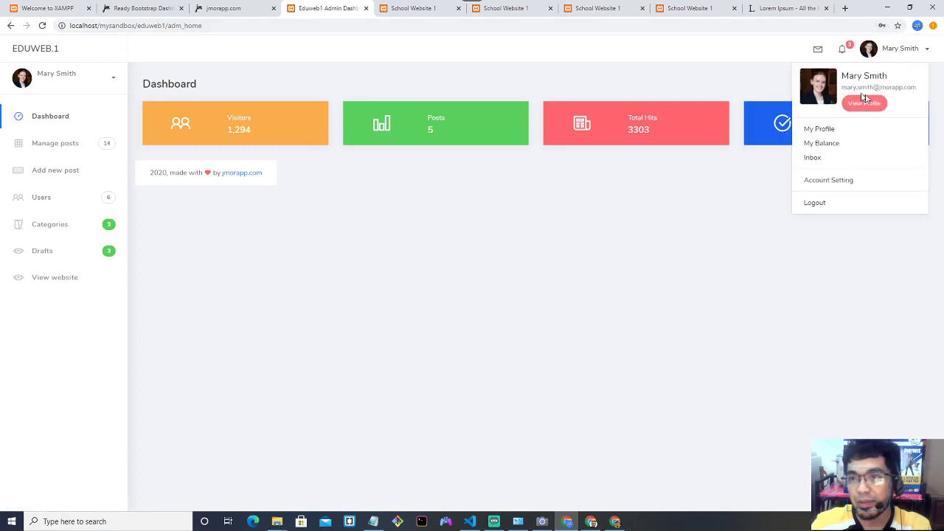
Browse the sidebar pages Manage posts, Users, Drafts and finally Categories.
click(75, 81)
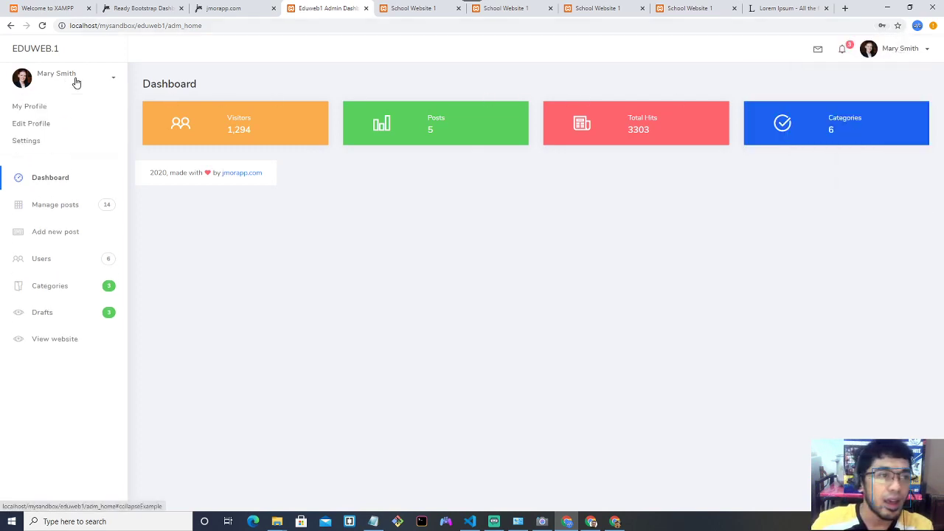
click(76, 83)
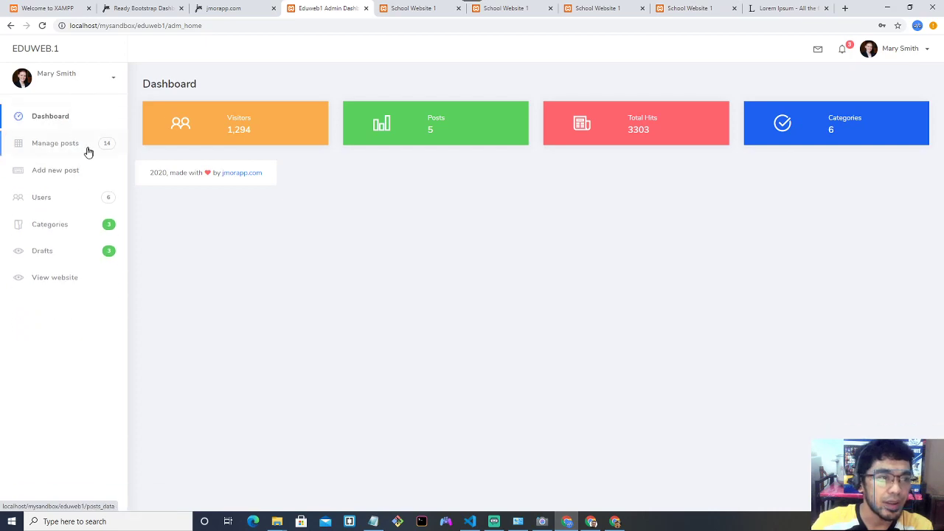
click(80, 151)
scroll(442, 265, down, 1)
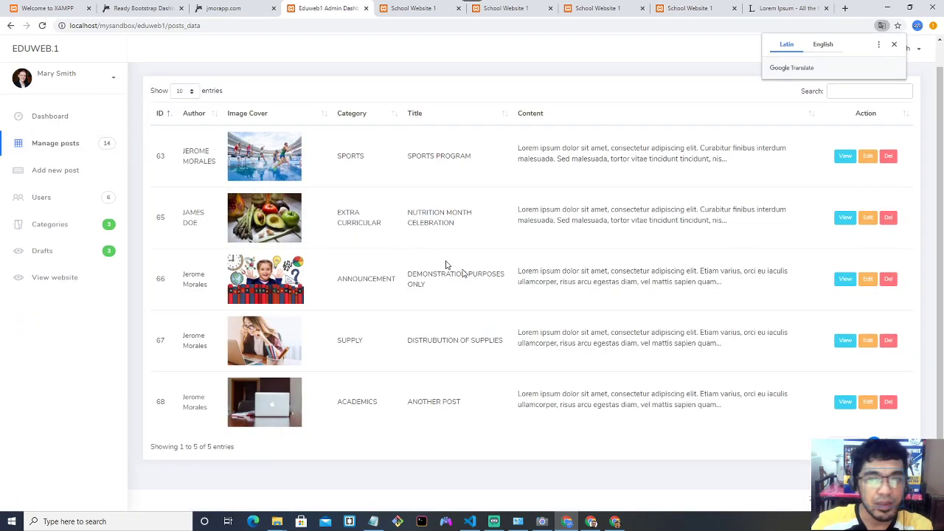
click(40, 197)
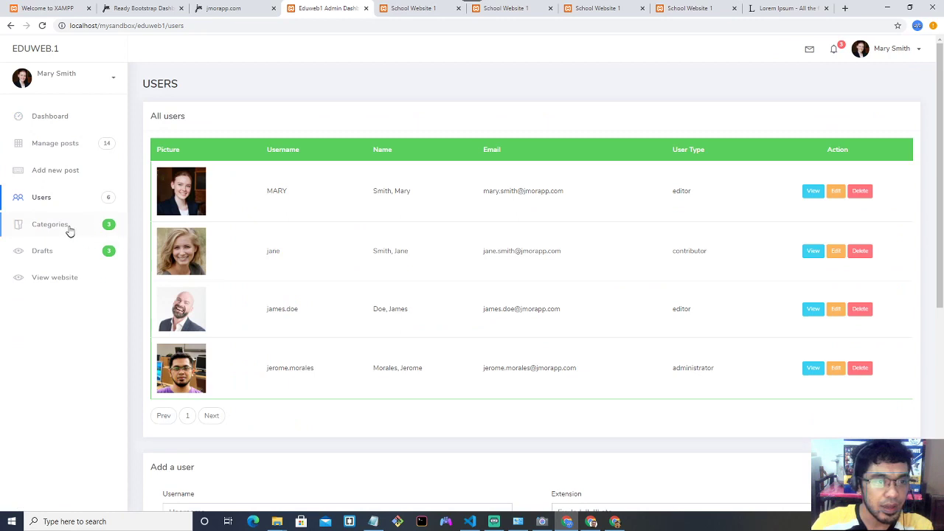
click(66, 253)
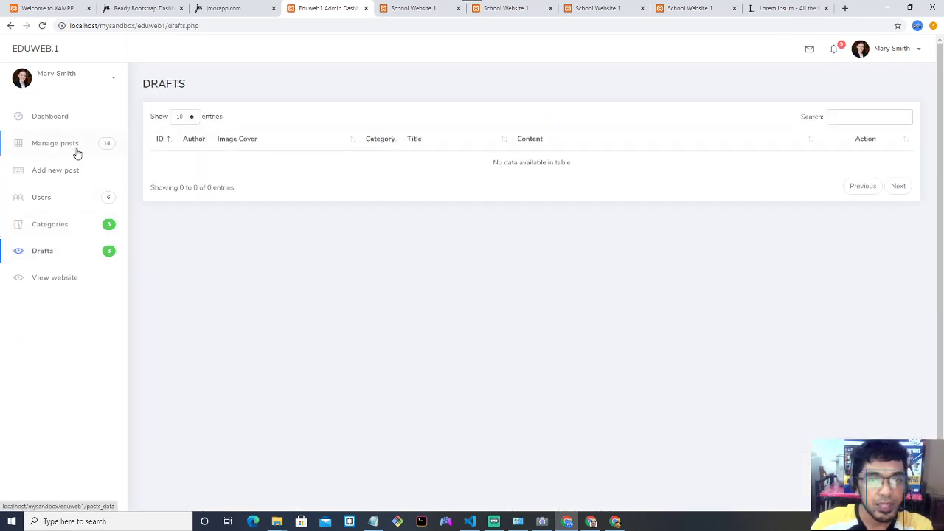
click(79, 231)
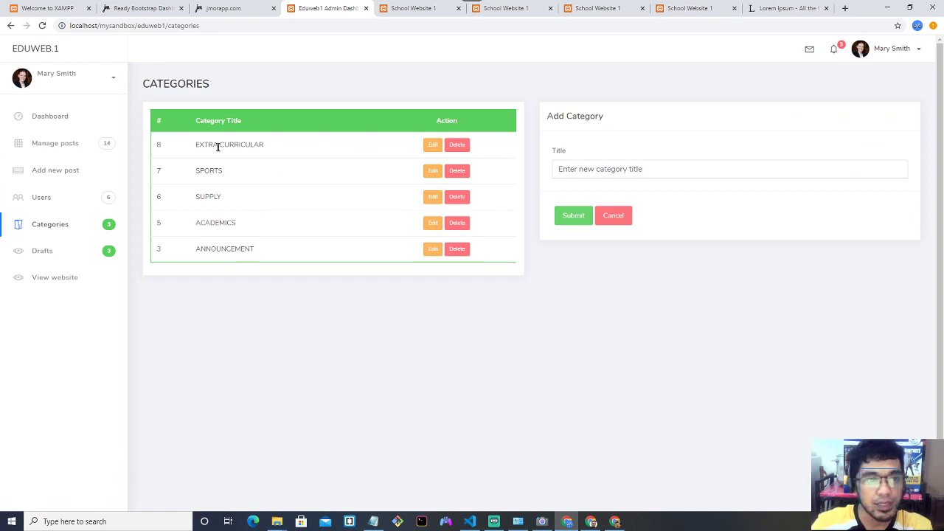
Review the existing categories and begin typing the new category title.
drag(196, 145, 243, 147)
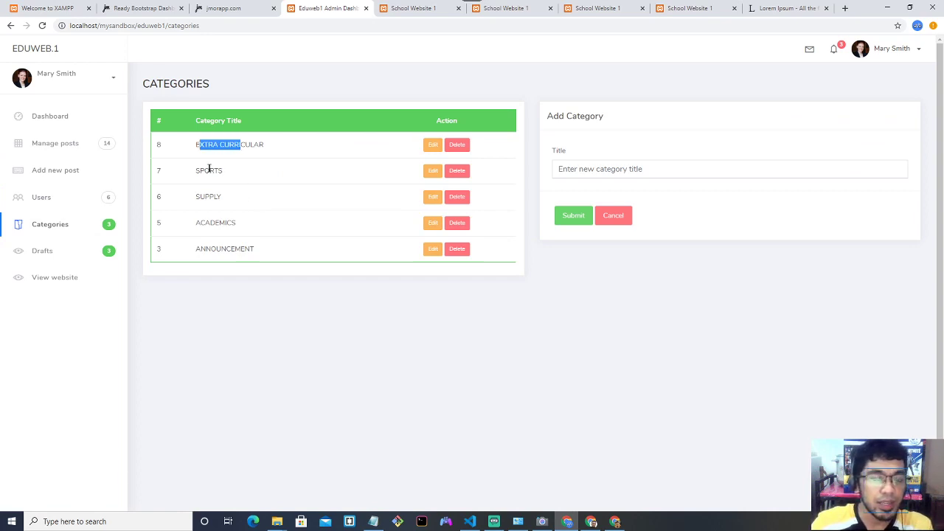
drag(201, 171, 216, 170)
click(211, 214)
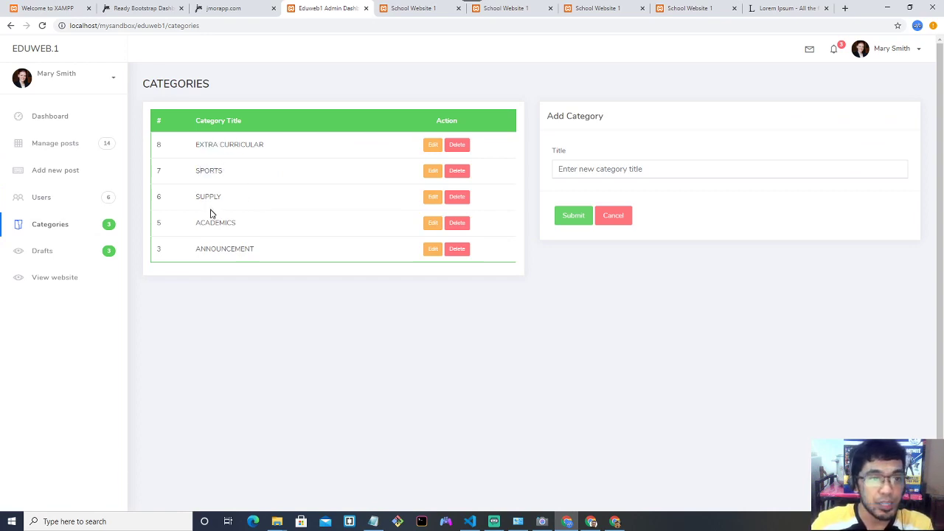
click(583, 169)
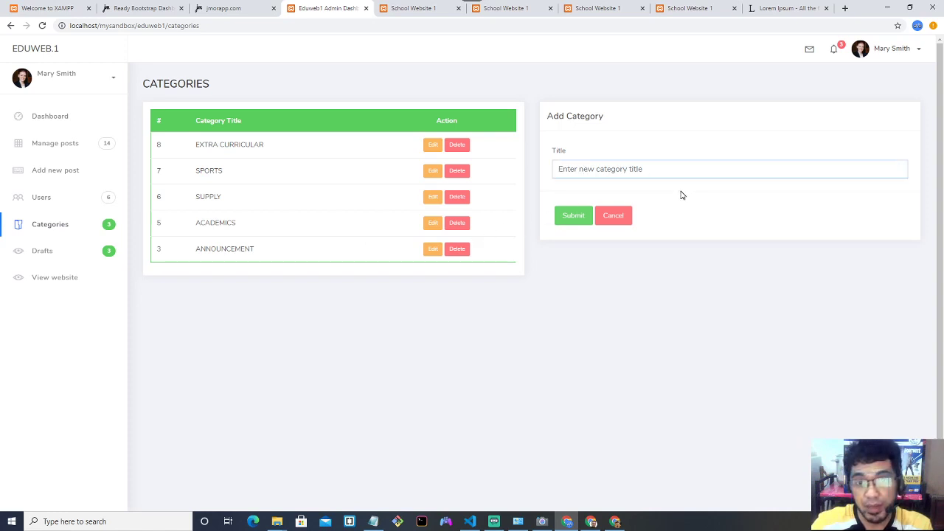
key(alt+Tab)
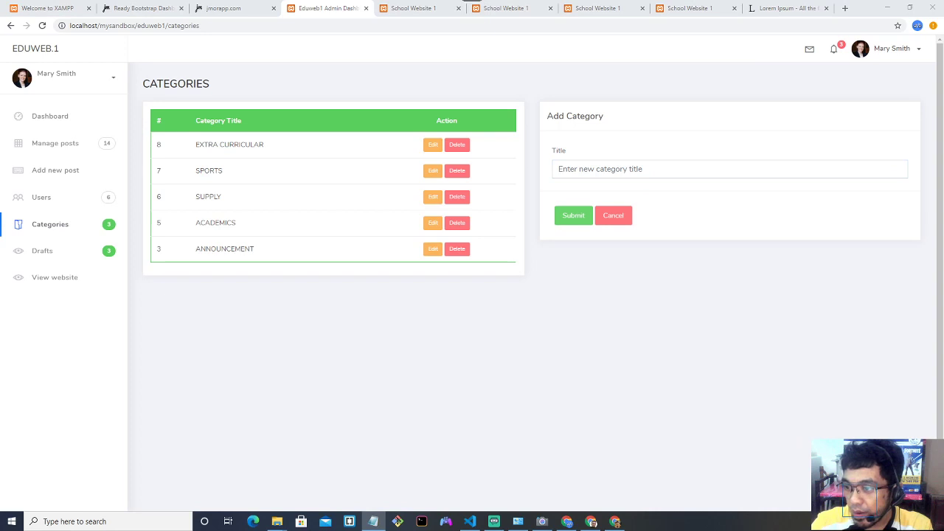
click(571, 173)
text(TECHNOLOGY)
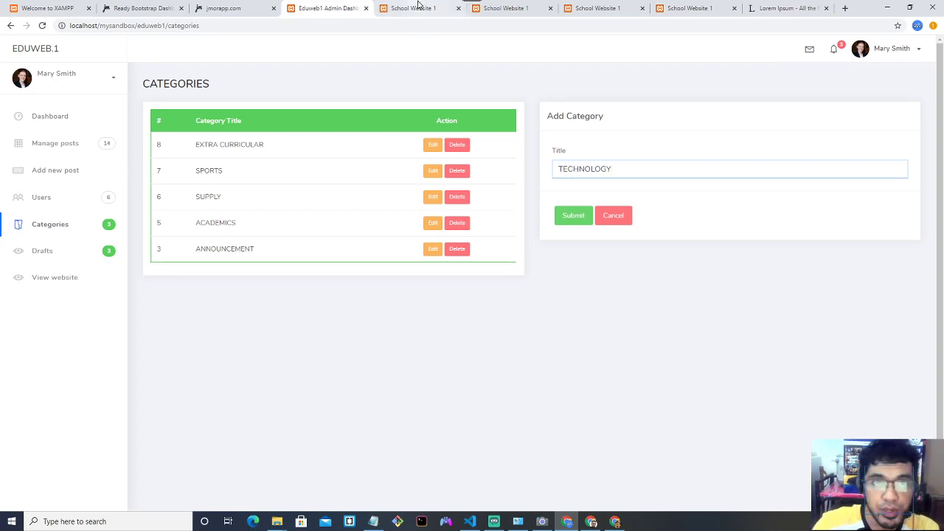
Reload the school website and view its post category filter choices.
click(417, 8)
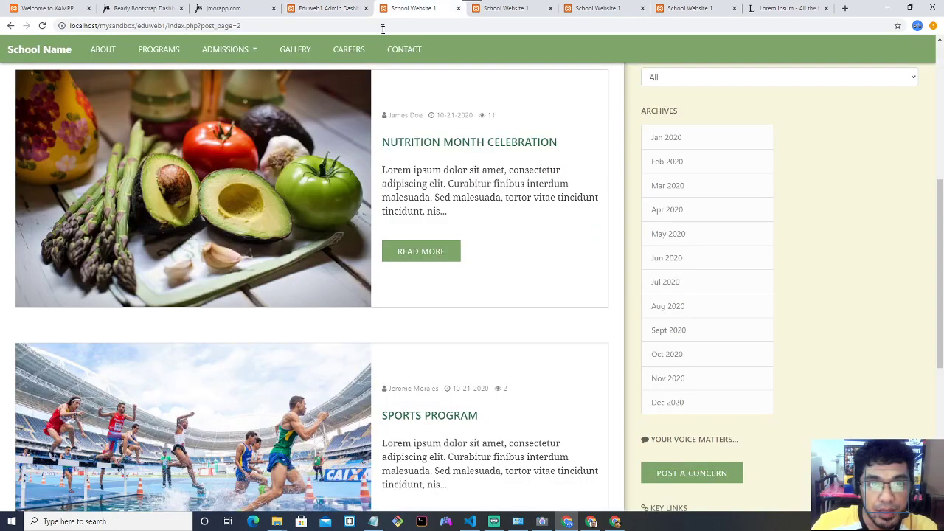
click(382, 26)
key(Return)
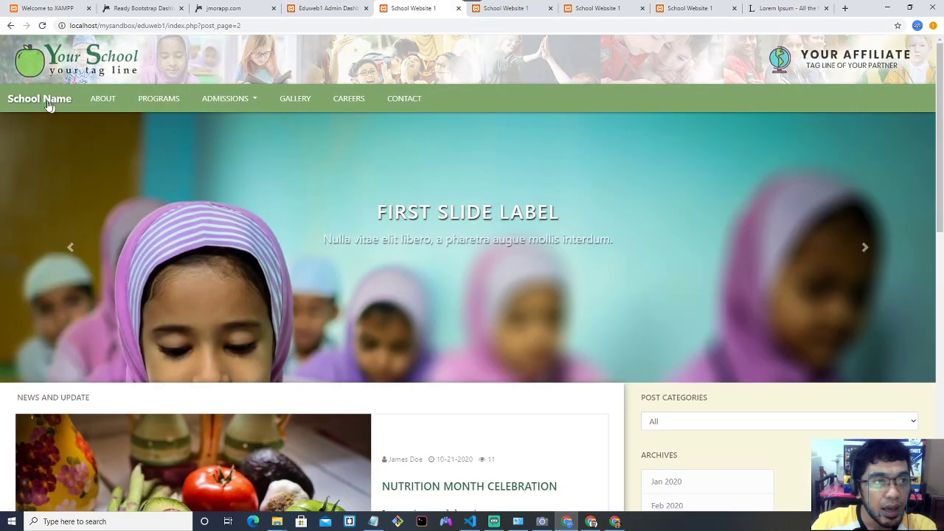
scroll(603, 223, down, 2)
click(708, 307)
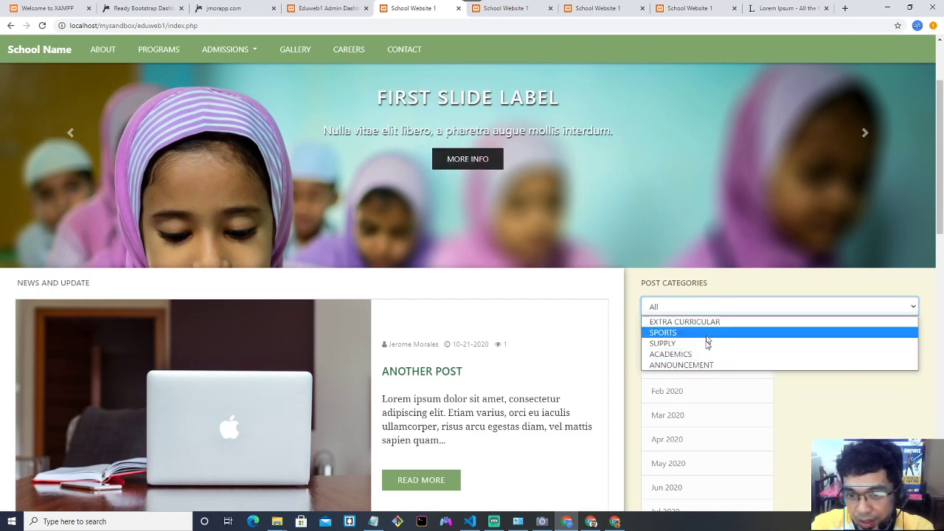
Submit the TECHNOLOGY category and begin another category title.
click(328, 8)
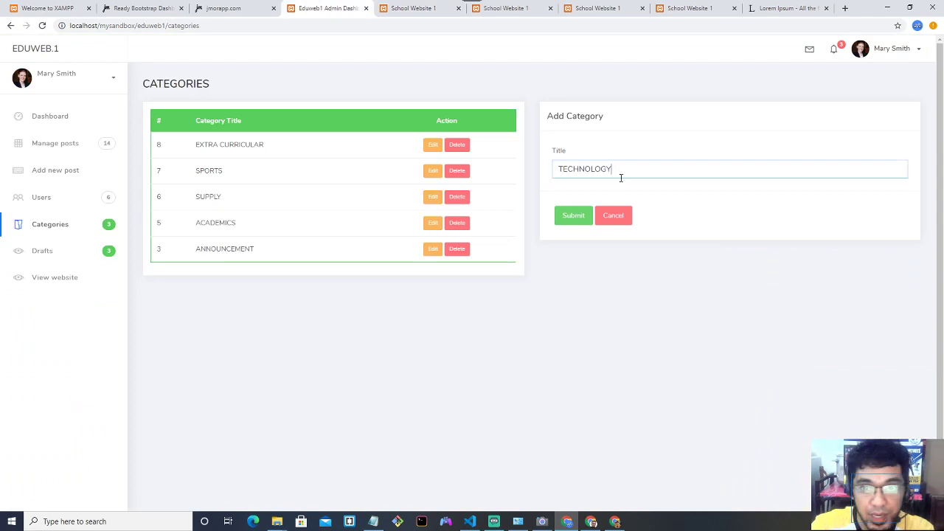
click(573, 215)
triple_click(213, 88)
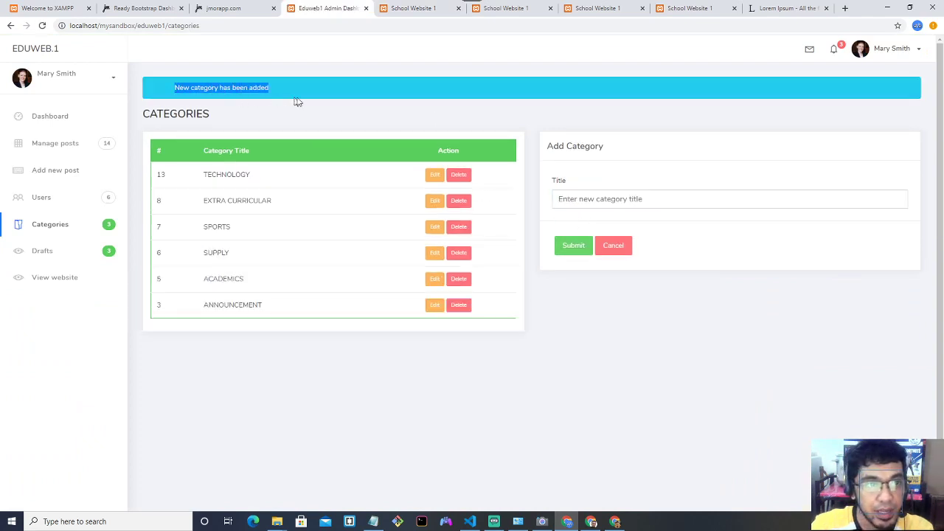
click(623, 199)
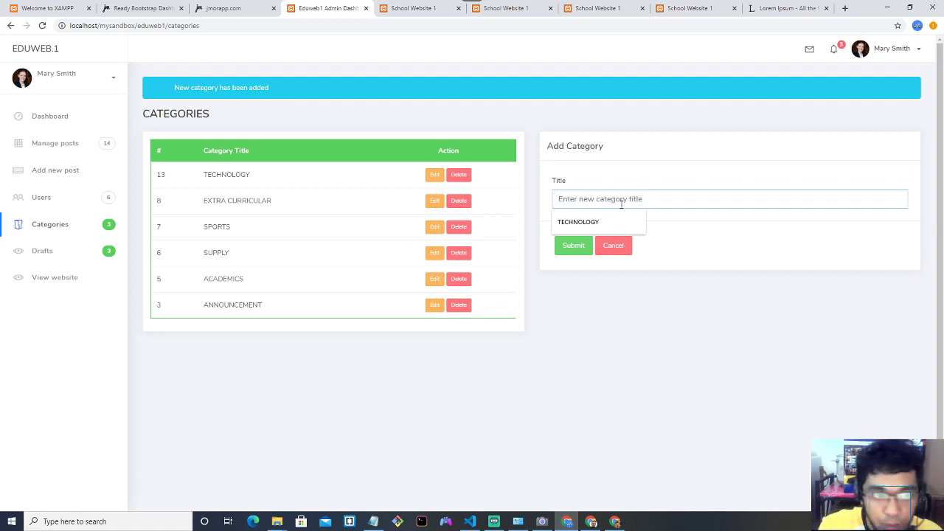
Save MUSIC as category 14, then reload the School Website 1 home page.
text(A)
key(BackSpace)
text(MUSIC)
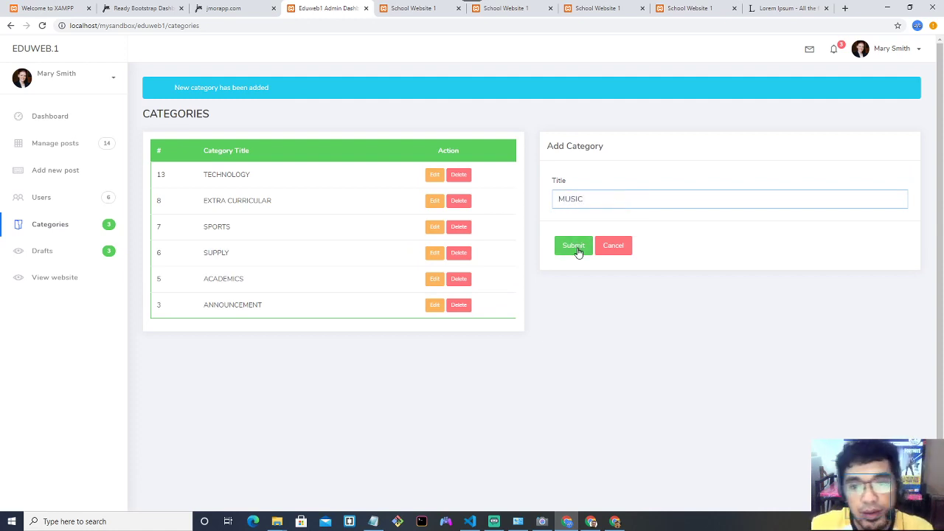
click(577, 250)
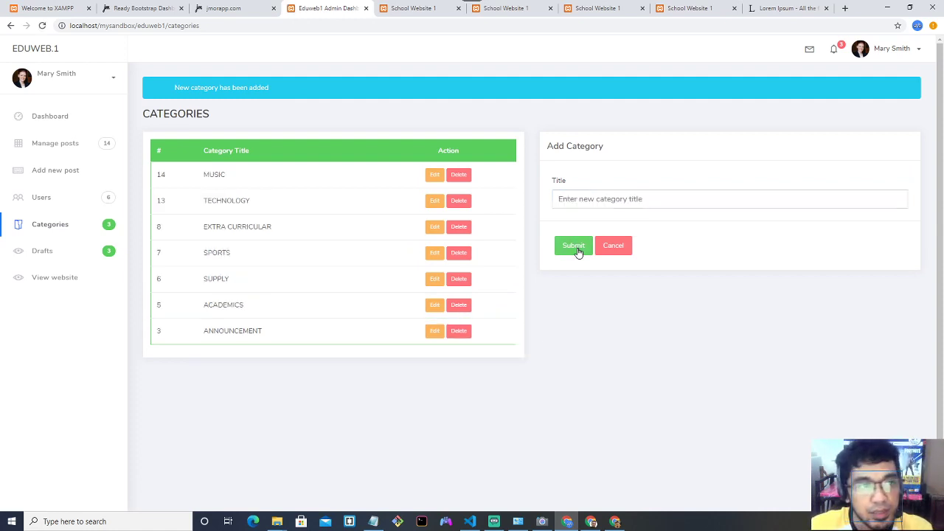
drag(221, 201, 253, 202)
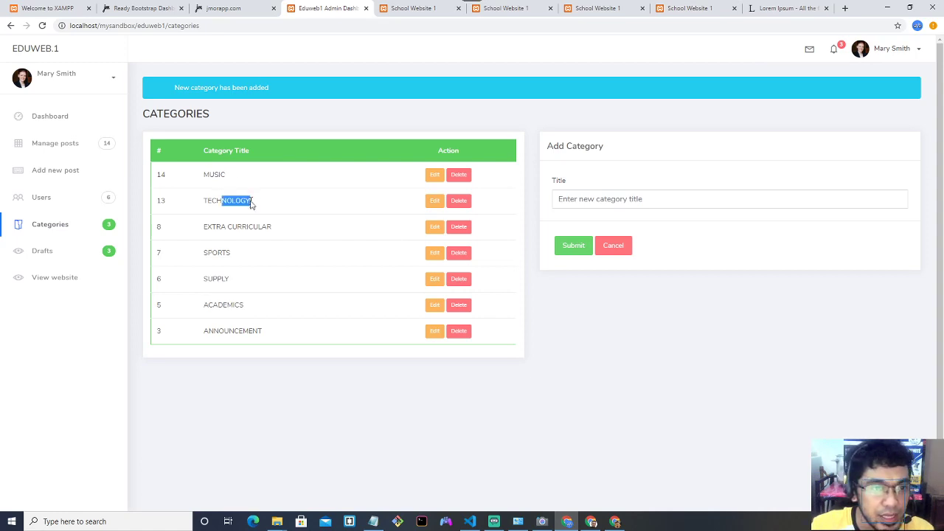
click(408, 8)
click(42, 25)
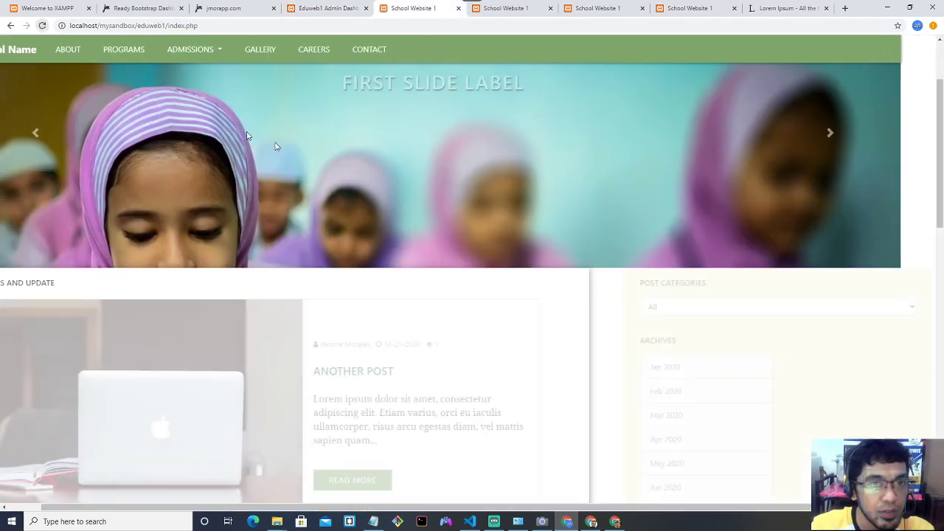
Check that MUSIC appears in the website's post category filter, then browse the posts.
click(691, 307)
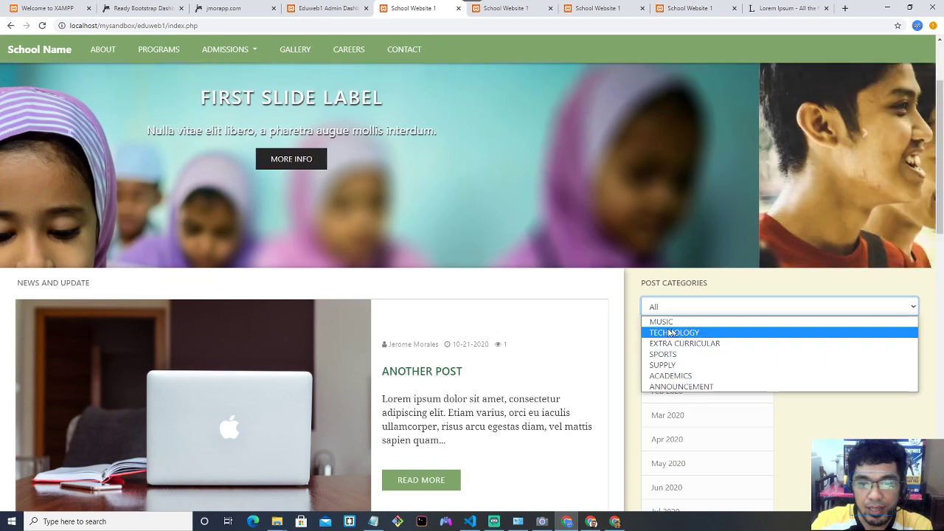
click(600, 320)
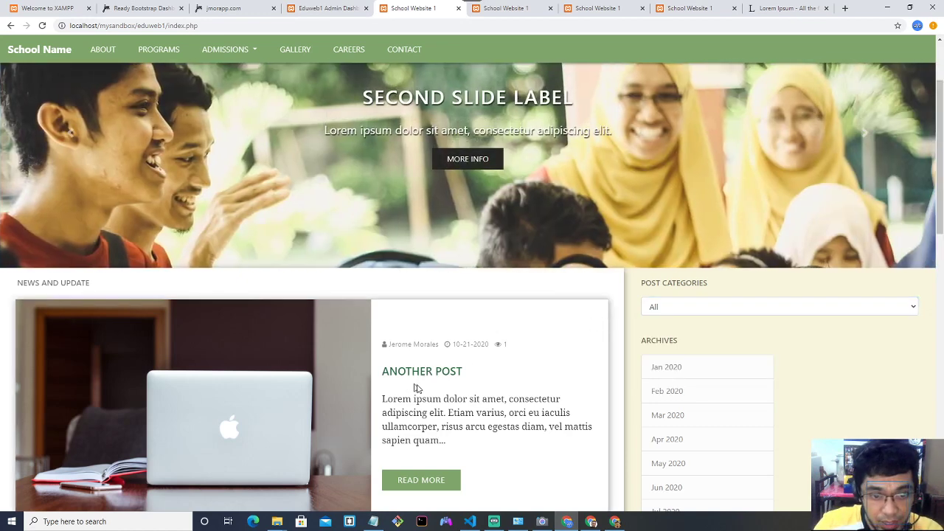
scroll(416, 389, down, 2)
drag(388, 229, 437, 233)
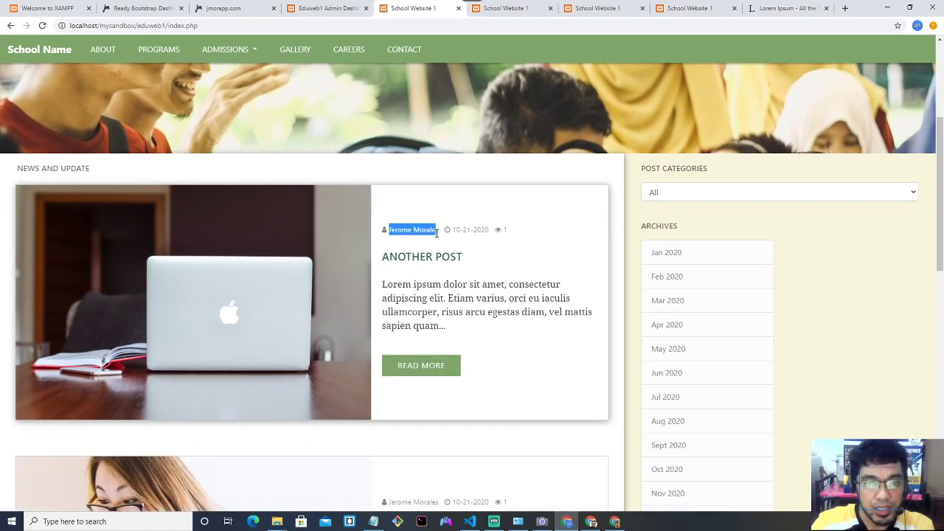
scroll(447, 249, down, 2)
scroll(447, 306, down, 1)
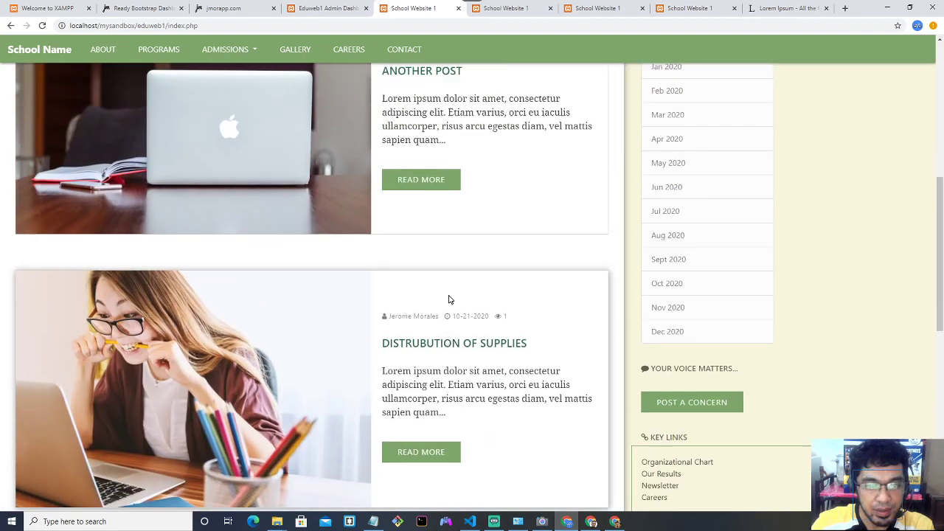
scroll(428, 266, up, 3)
click(427, 244)
Switch between the admin and website tabs and refresh the school website with F5.
click(339, 7)
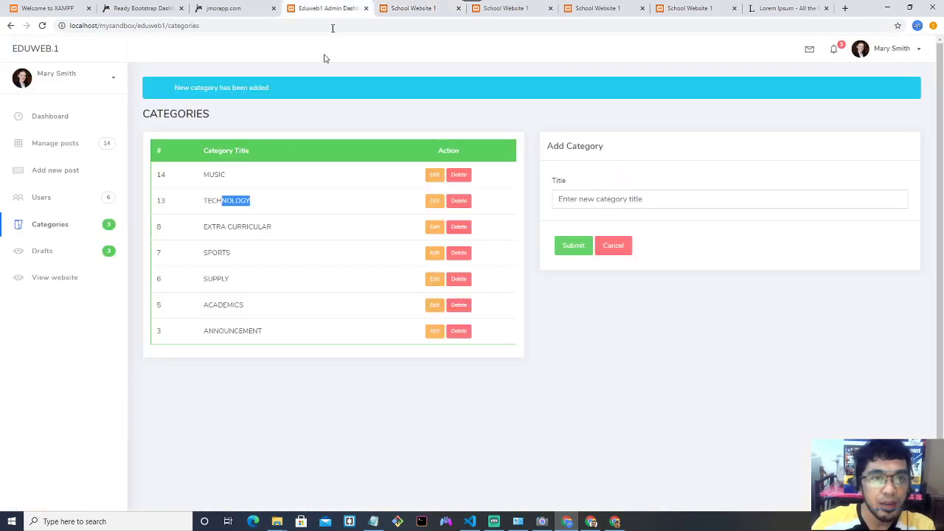
click(894, 50)
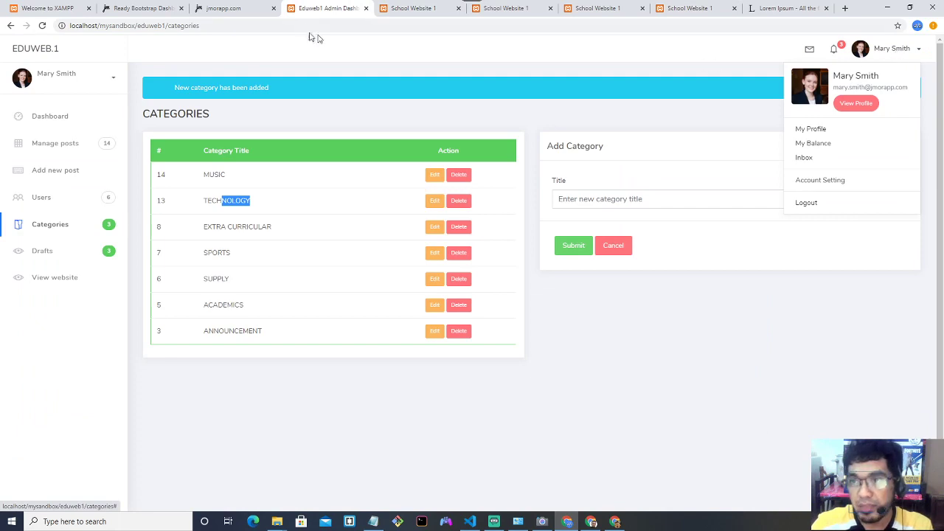
click(408, 9)
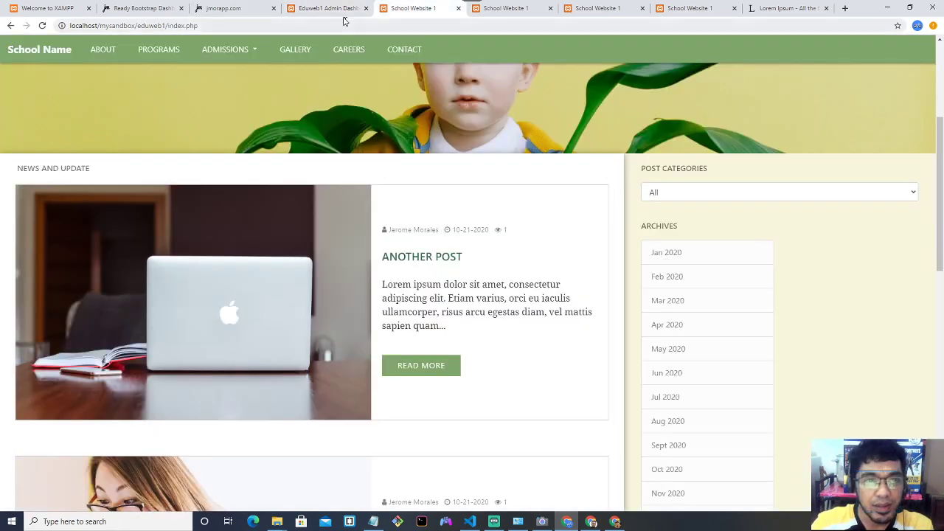
click(343, 15)
click(415, 10)
key(F5)
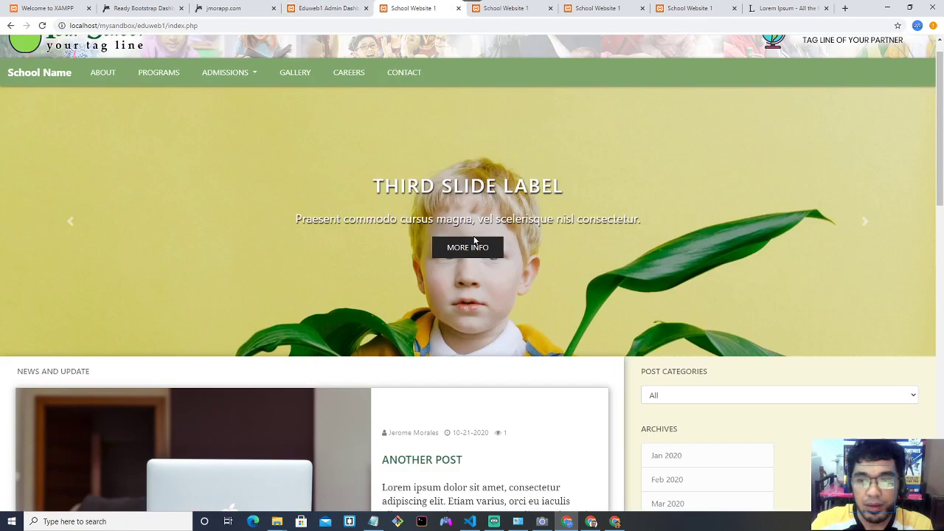
Return to the admin dashboard and open the Add New Post form.
drag(388, 230, 438, 229)
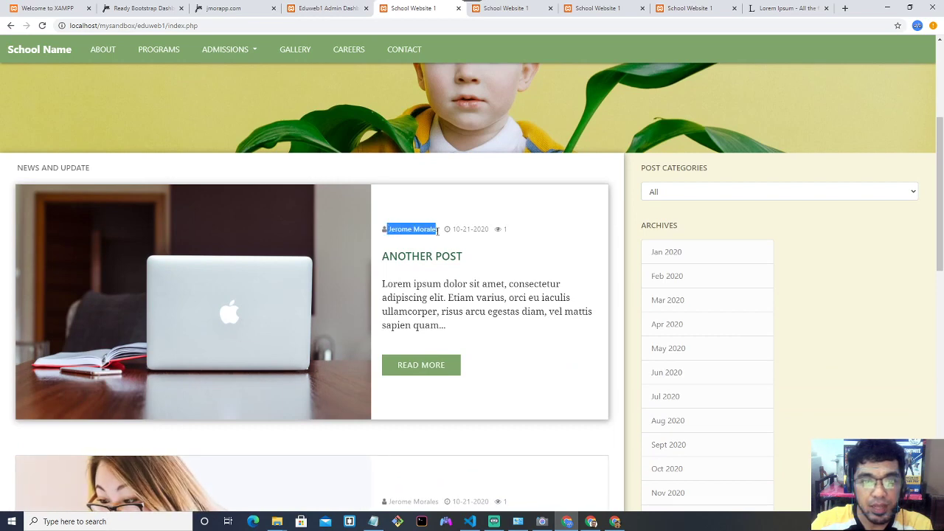
click(339, 9)
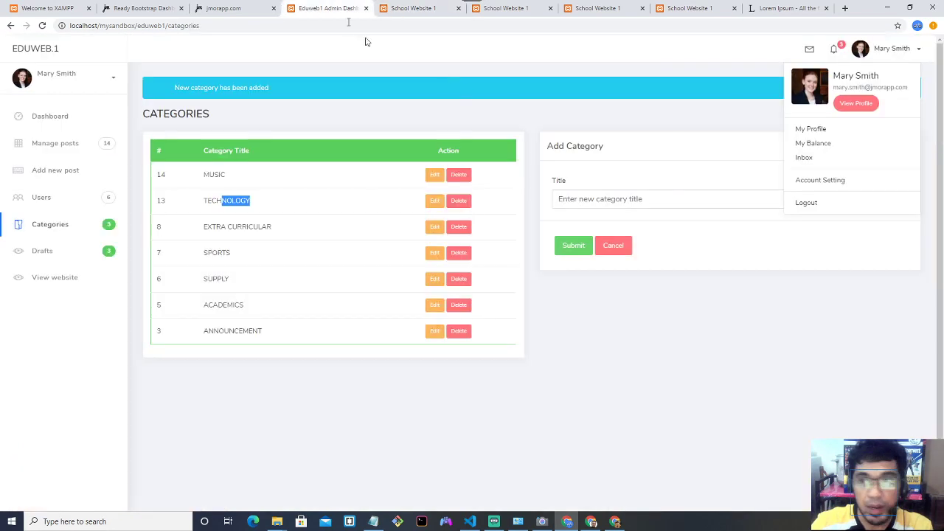
click(614, 278)
click(65, 174)
Enter the post title, set category MUSIC, and choose camera-1867184_1280.jpg as cover.
click(227, 136)
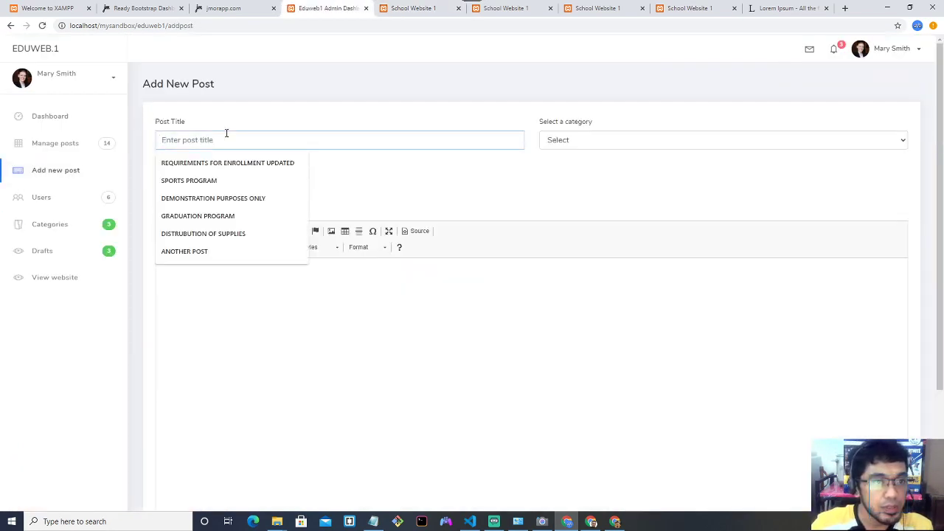
text(MARY'S POST)
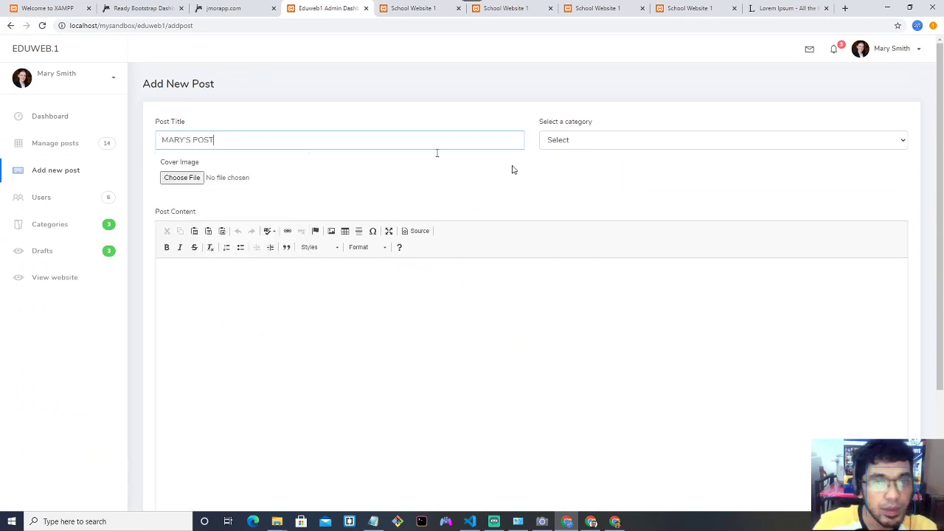
click(591, 146)
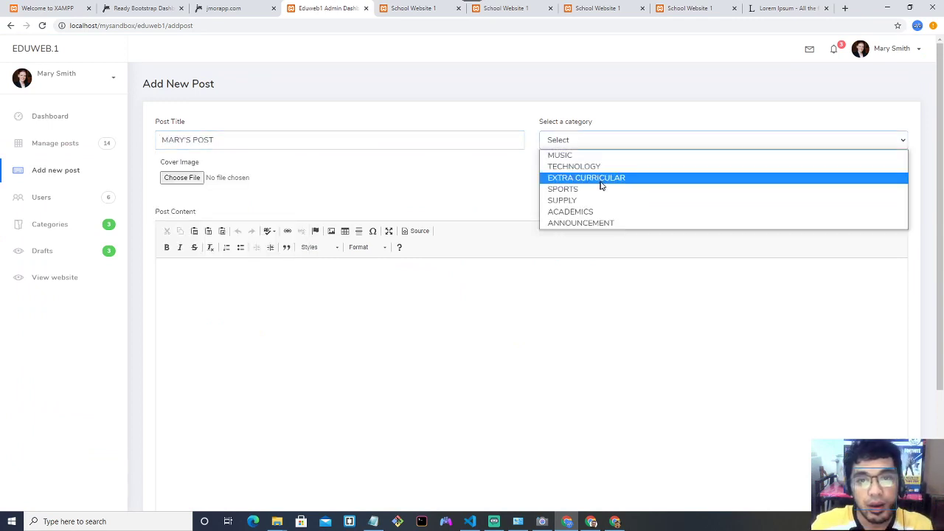
click(602, 179)
click(594, 143)
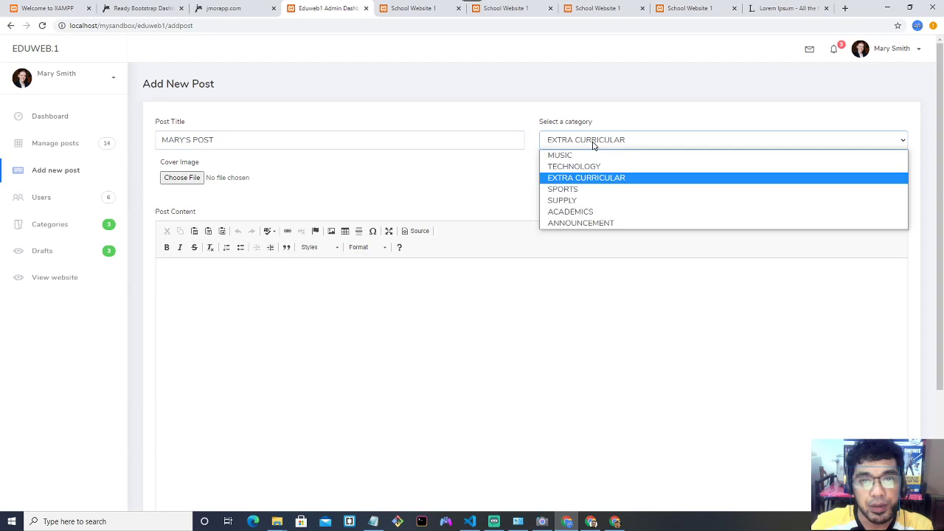
click(560, 155)
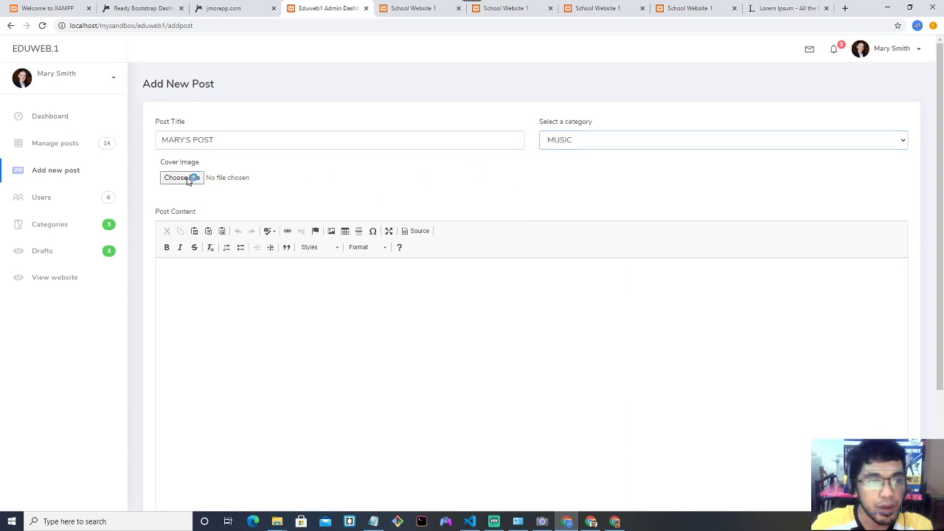
click(185, 178)
double_click(698, 84)
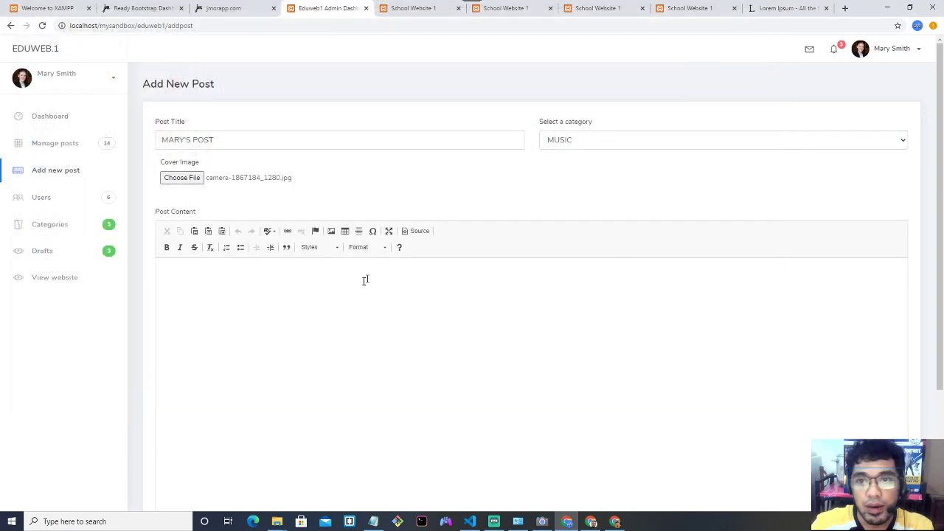
Paste the Lorem Ipsum text as the post content and publish the post.
click(374, 265)
scroll(358, 265, down, 2)
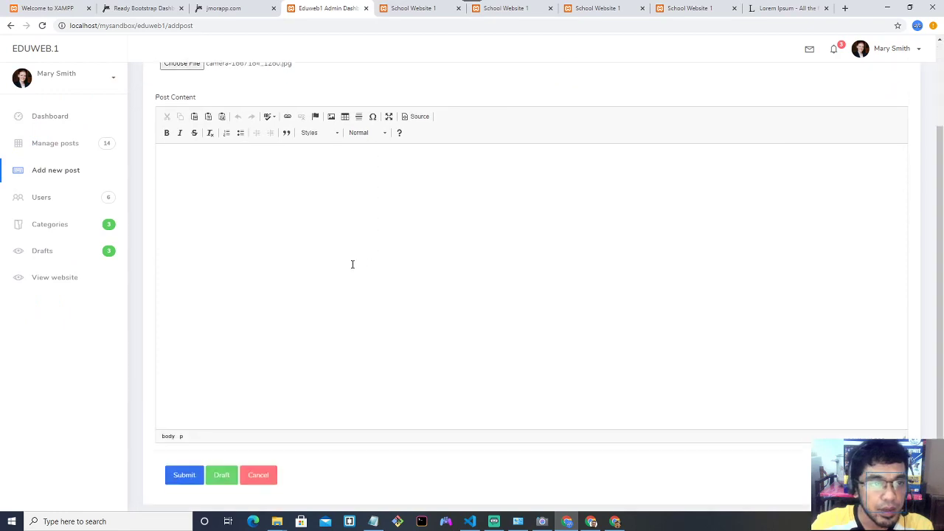
click(789, 8)
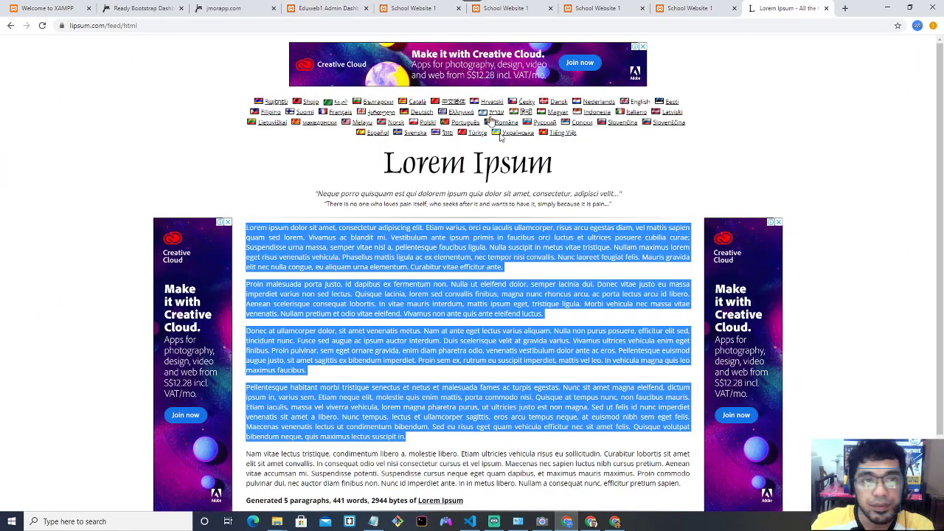
click(328, 8)
click(426, 8)
click(328, 8)
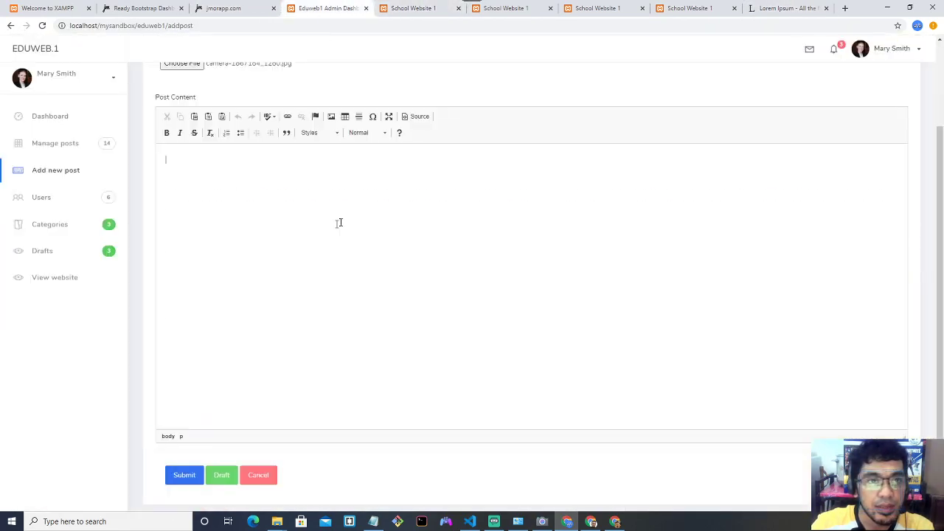
key(ctrl+v)
scroll(270, 380, down, 1)
click(184, 436)
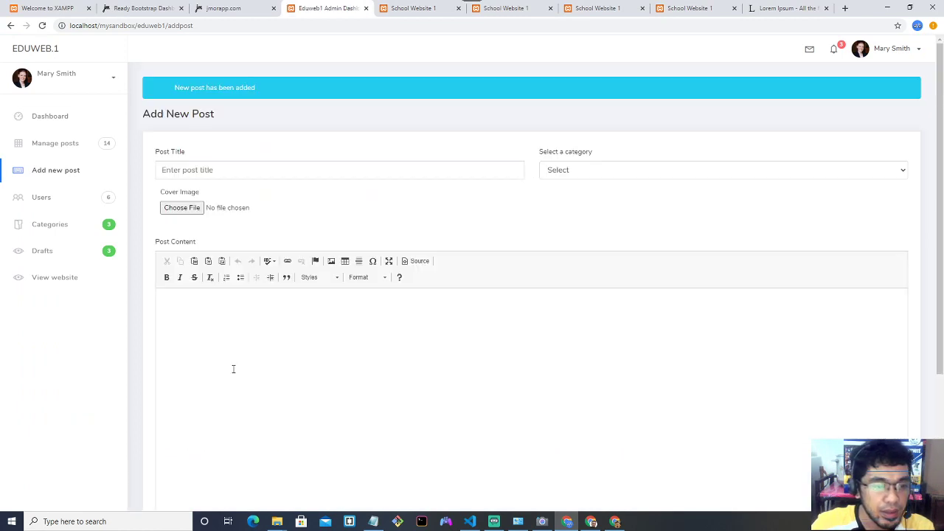
Open the school website and inspect the new post's author, date and 0 view count.
click(57, 279)
scroll(223, 254, down, 3)
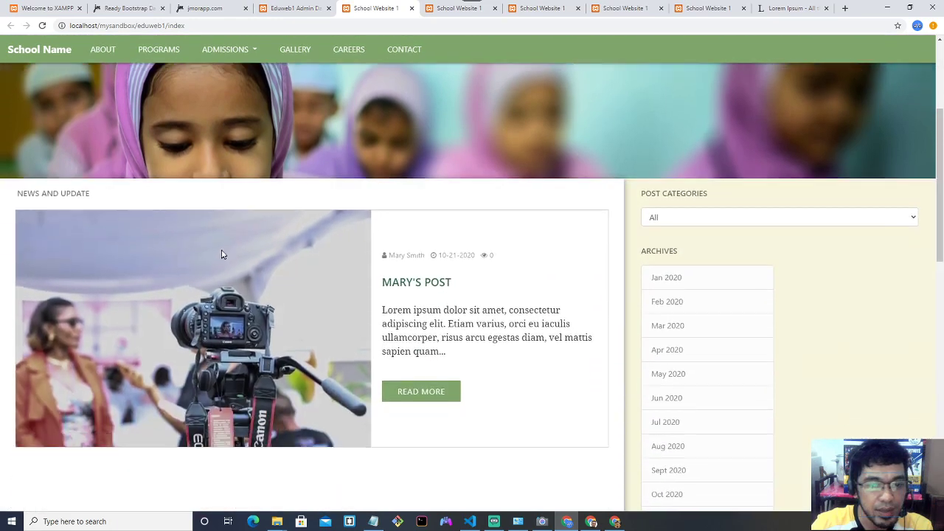
drag(388, 230, 467, 232)
click(427, 251)
click(422, 245)
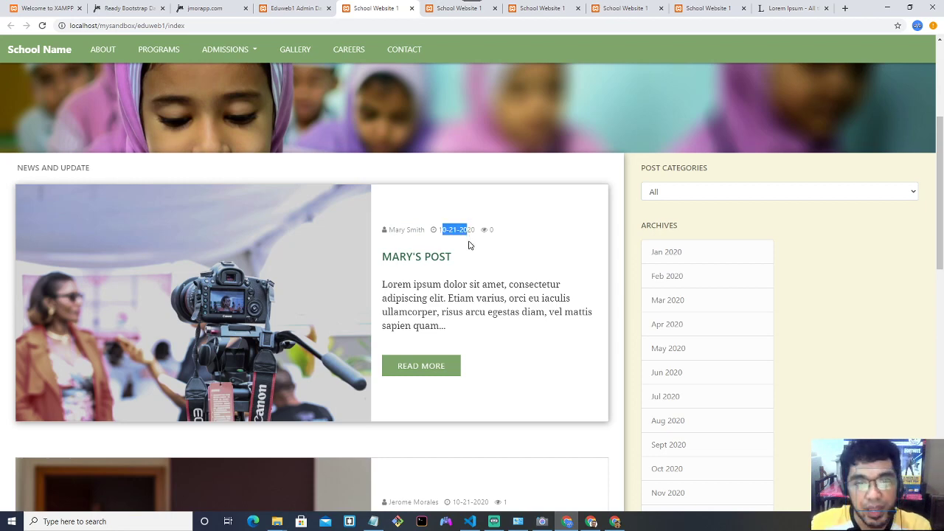
click(476, 244)
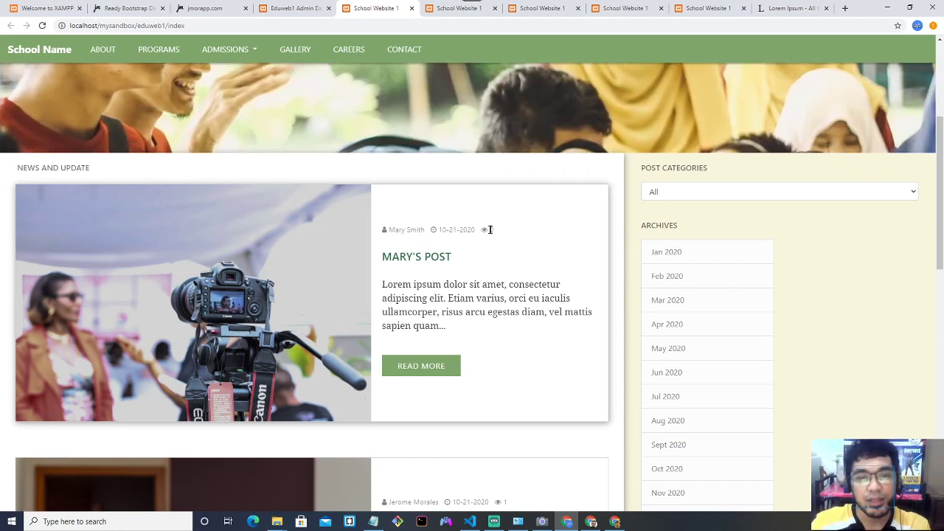
drag(490, 229, 501, 249)
click(504, 249)
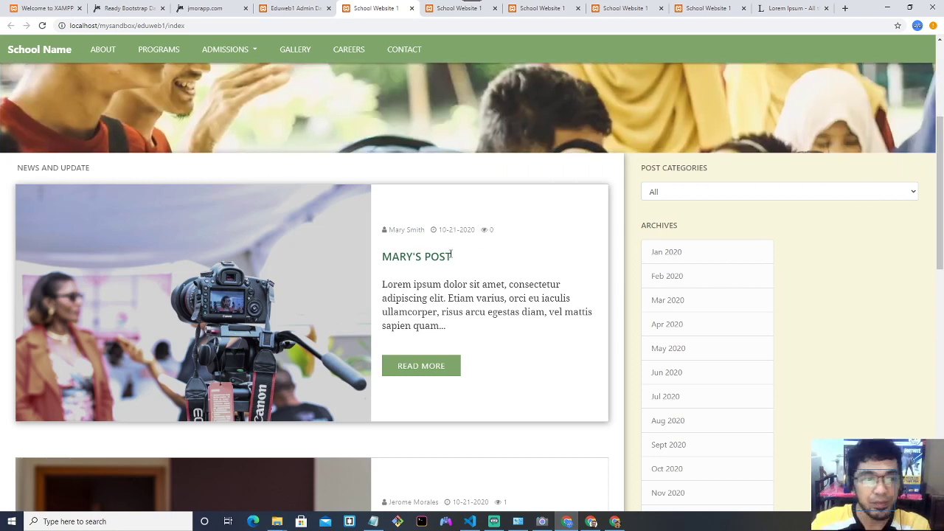
Read the full post page, then return to the school home page.
click(436, 371)
scroll(433, 283, down, 9)
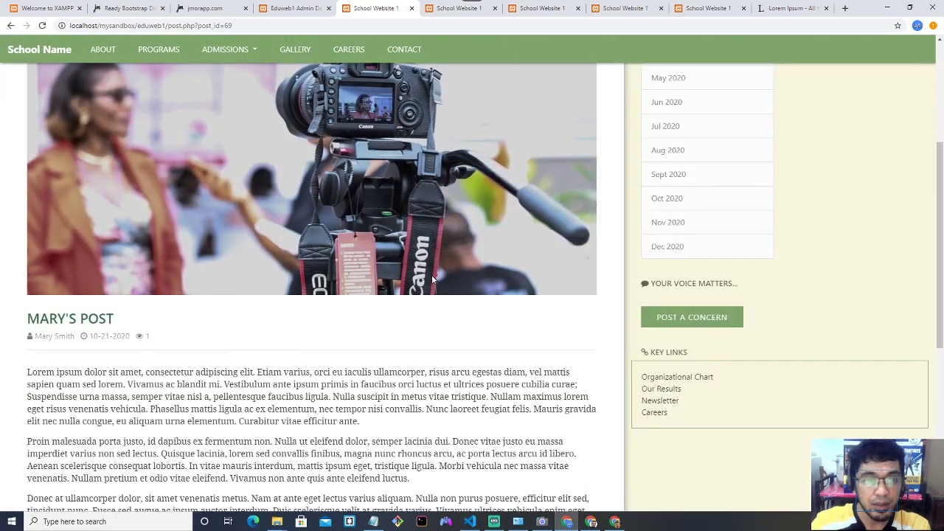
scroll(433, 281, up, 6)
scroll(434, 278, up, 3)
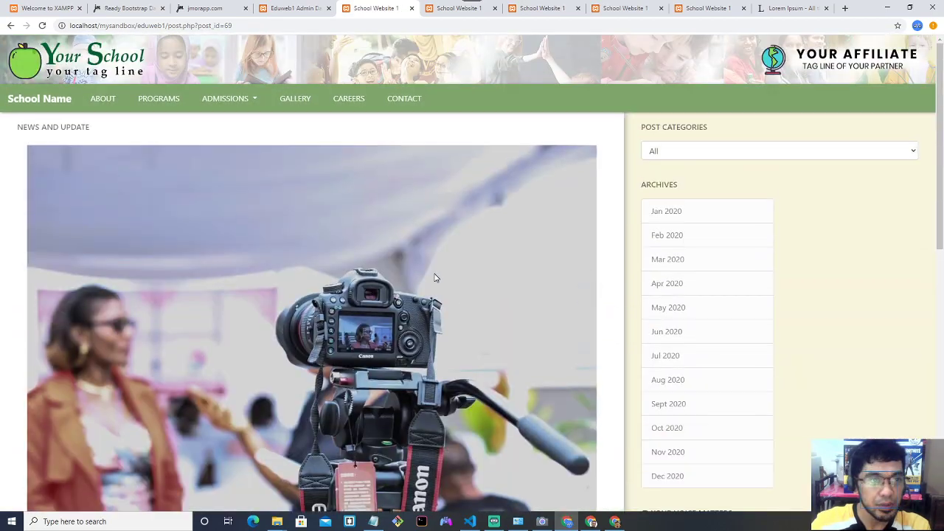
click(29, 99)
Open the post in full a second time and return home.
scroll(369, 196, down, 3)
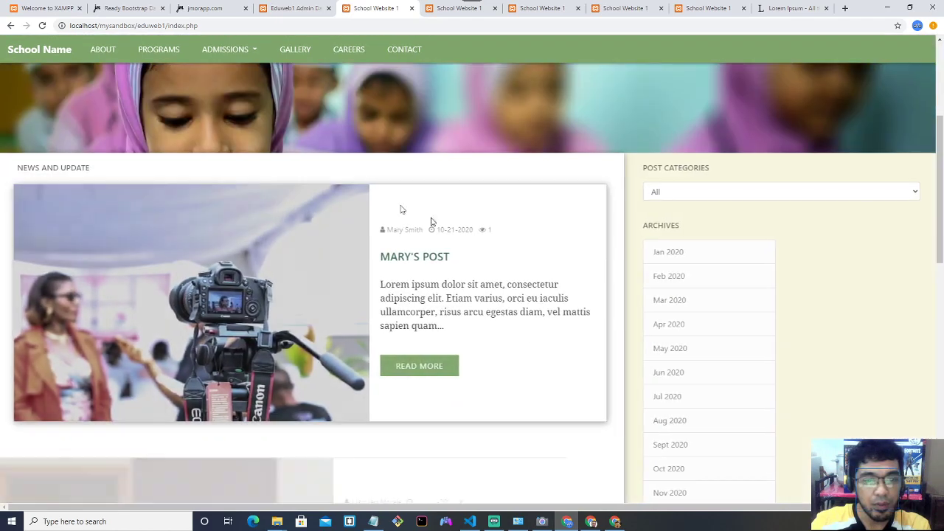
click(492, 230)
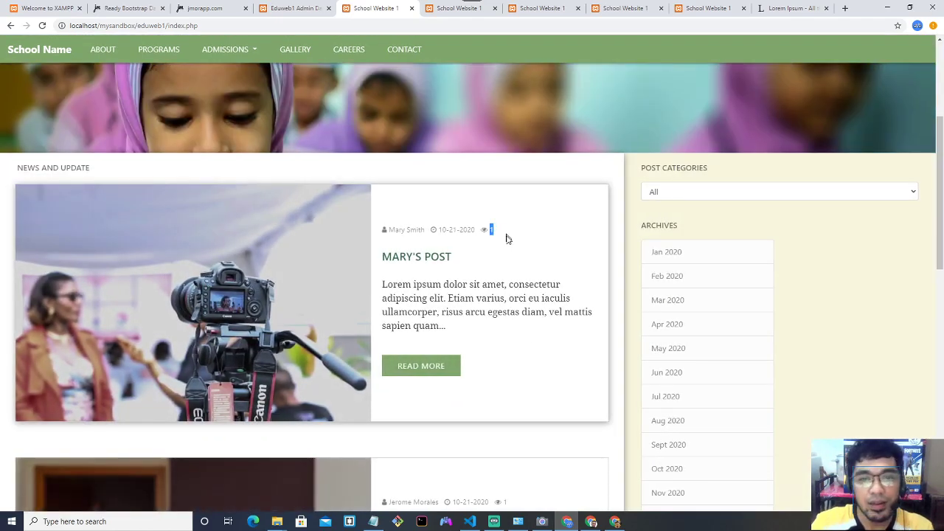
click(502, 248)
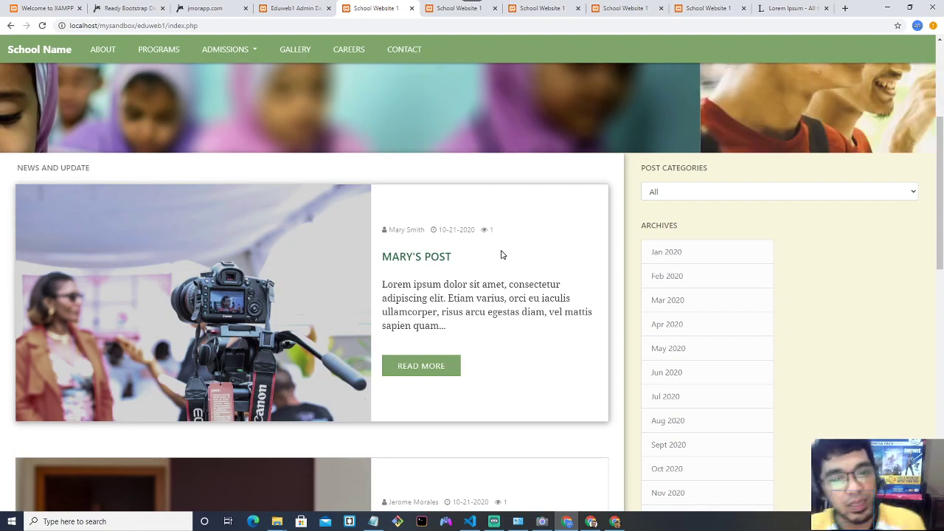
click(439, 366)
scroll(442, 327, down, 10)
scroll(438, 320, up, 5)
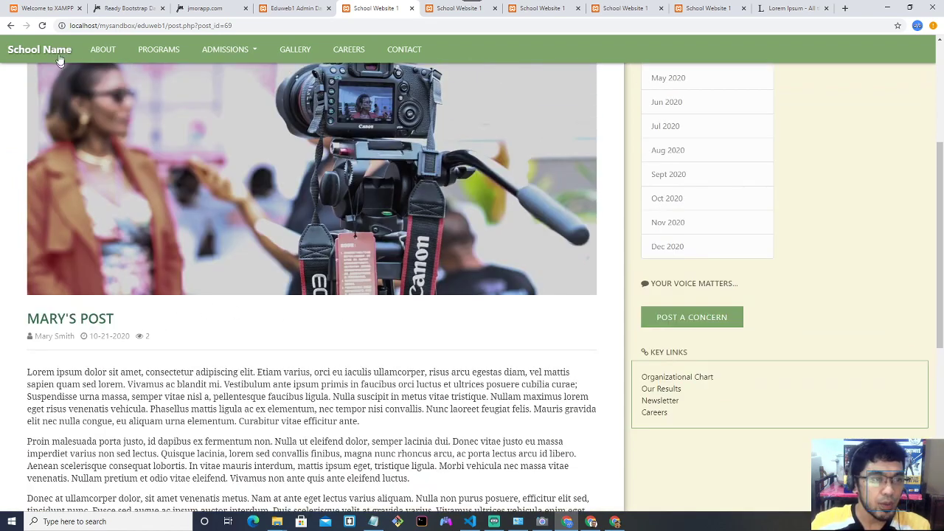
click(39, 49)
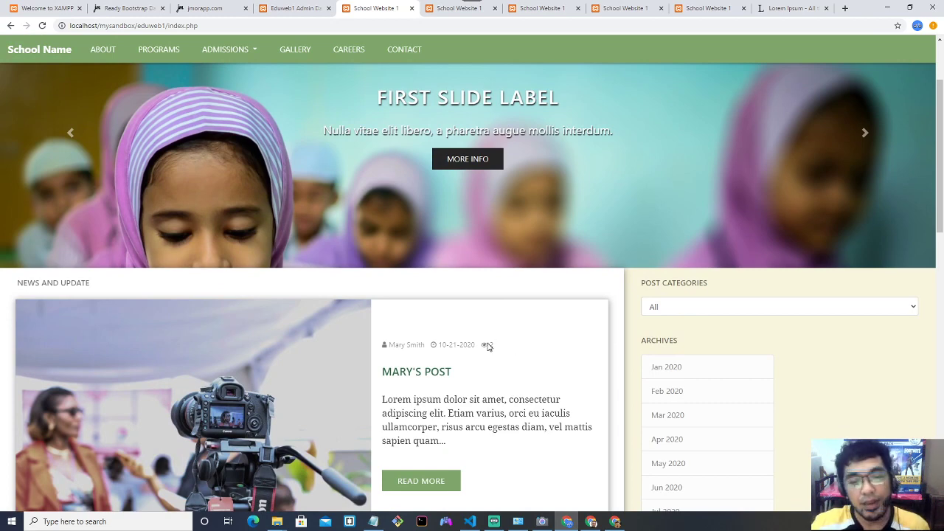
Confirm the post's card now shows 2 views, then return to the admin dashboard.
drag(488, 346, 496, 348)
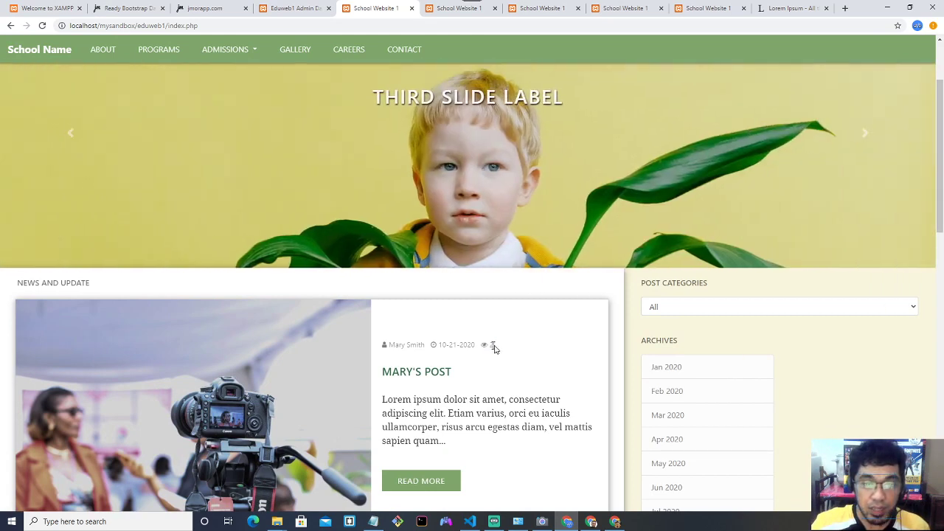
double_click(491, 345)
scroll(501, 347, down, 2)
scroll(516, 353, down, 7)
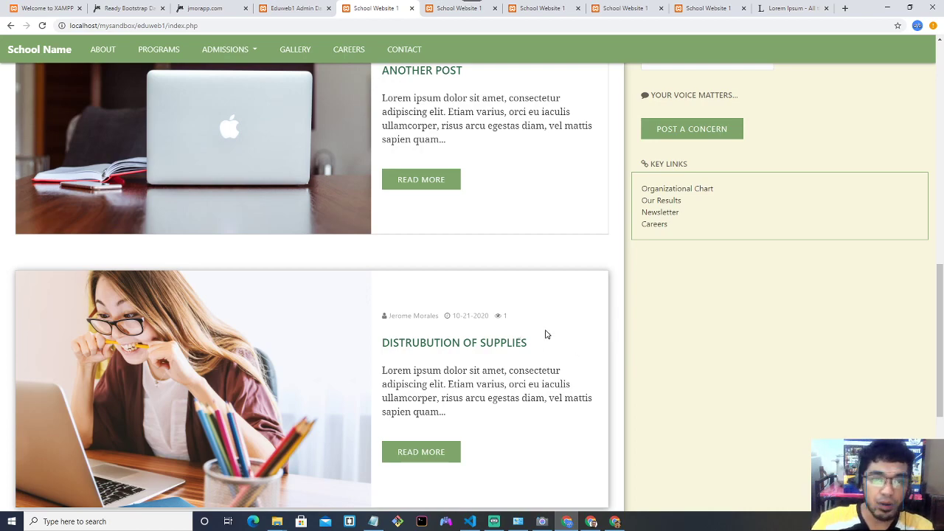
scroll(539, 325, up, 10)
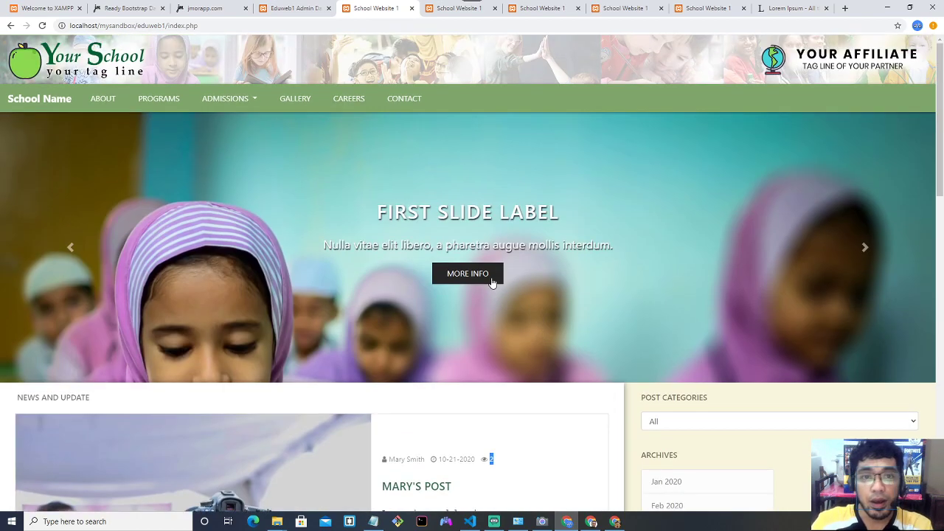
click(453, 8)
click(376, 8)
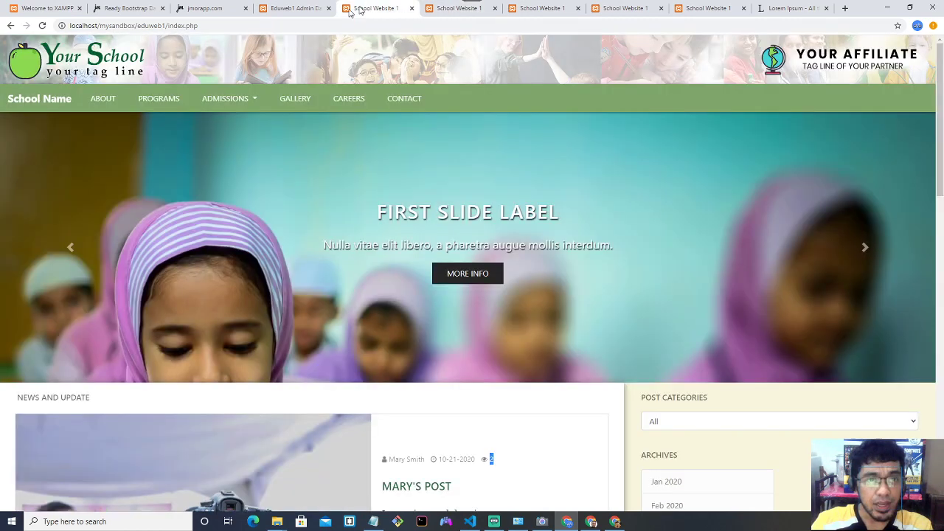
click(308, 8)
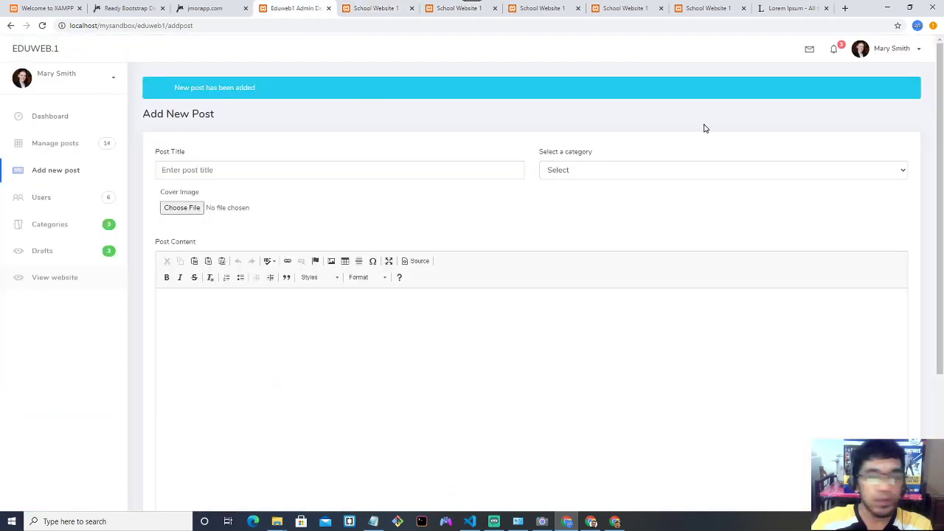
In the admin sidebar, browse the Manage posts, Users and Categories pages.
click(895, 51)
click(585, 234)
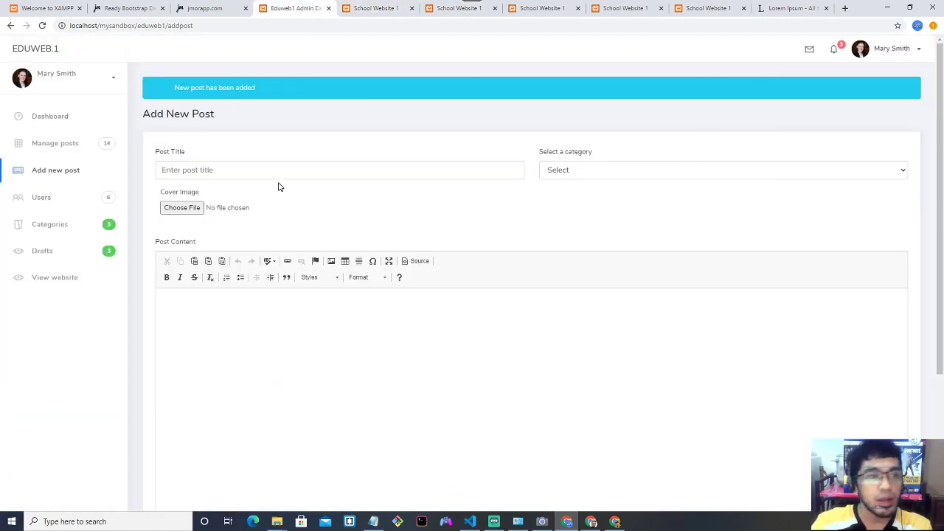
click(63, 144)
scroll(282, 201, down, 2)
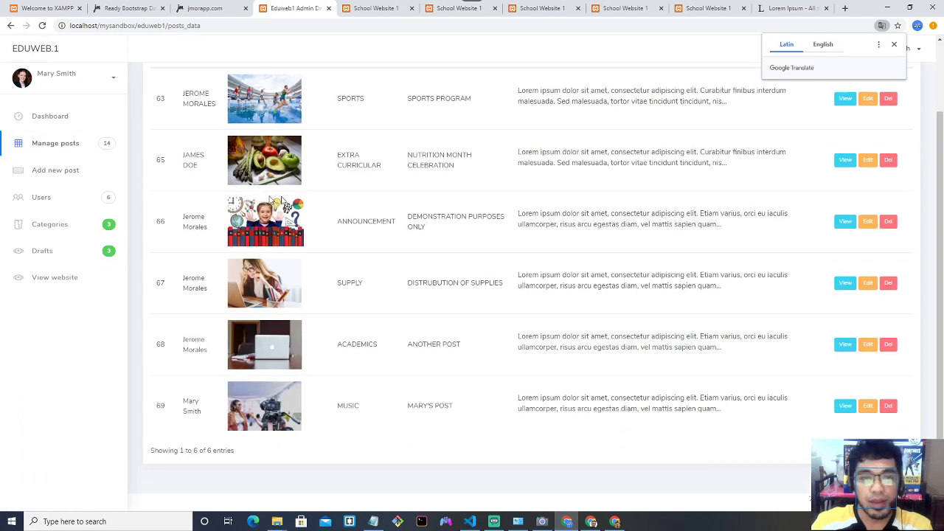
click(69, 196)
scroll(330, 229, down, 2)
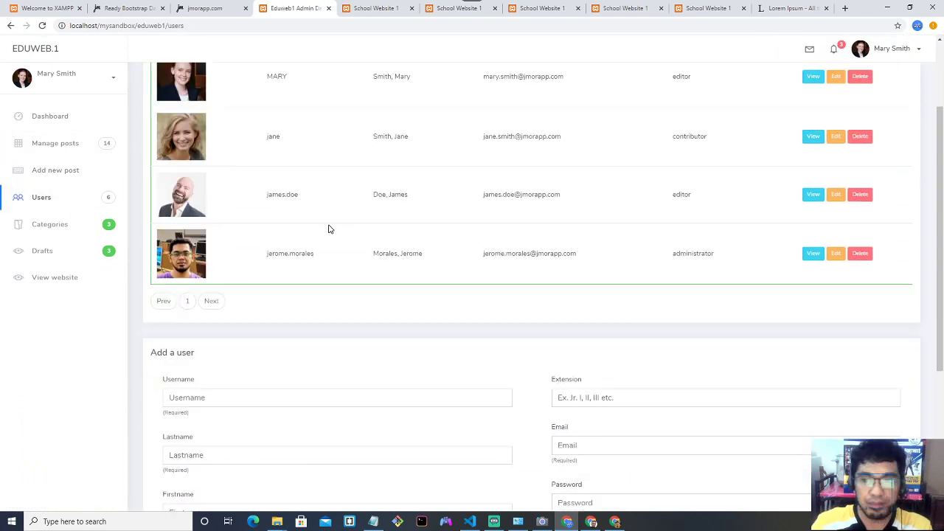
click(83, 226)
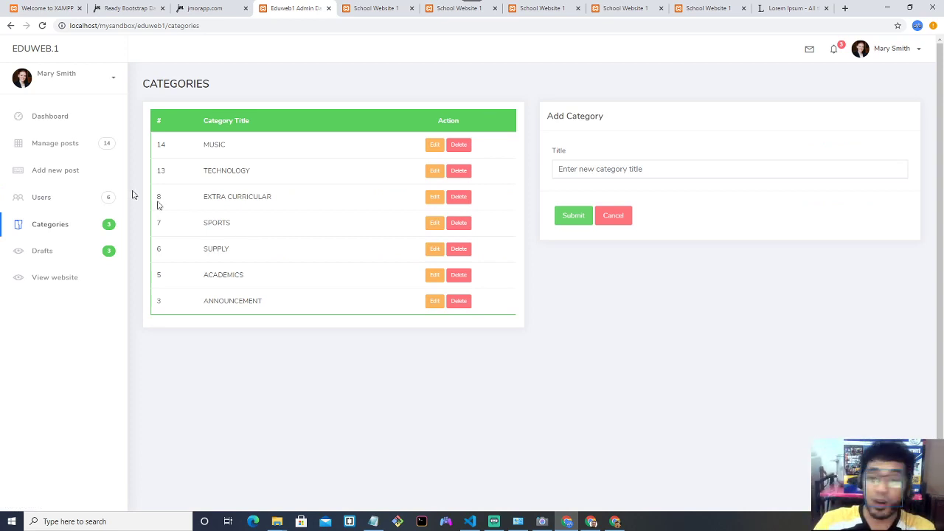
Return to Manage Posts, dismiss the Translate popup, and review entry 69 under MUSIC.
click(88, 143)
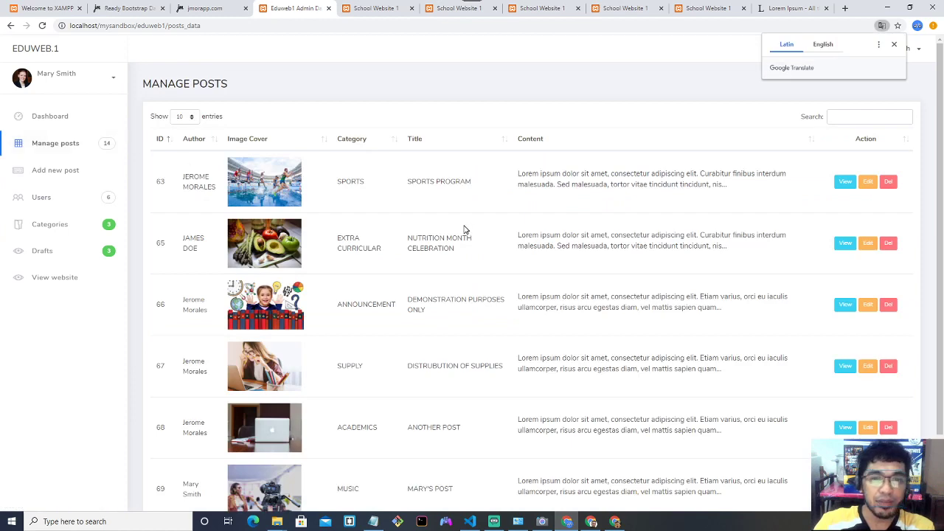
scroll(469, 221, down, 1)
scroll(473, 226, up, 1)
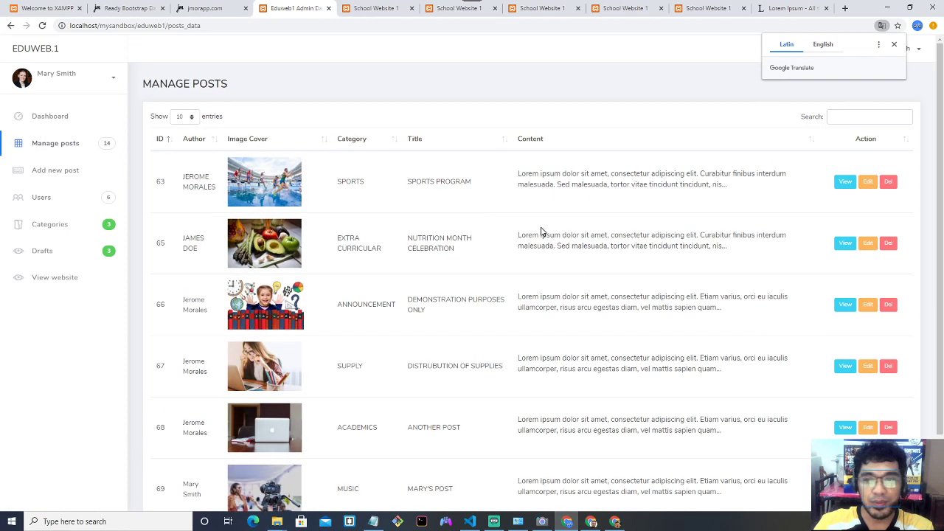
click(894, 46)
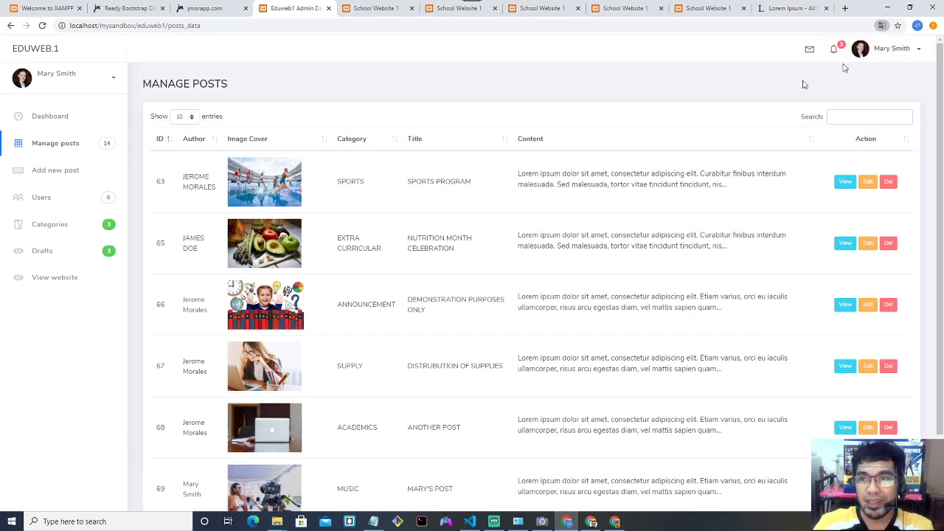
click(73, 151)
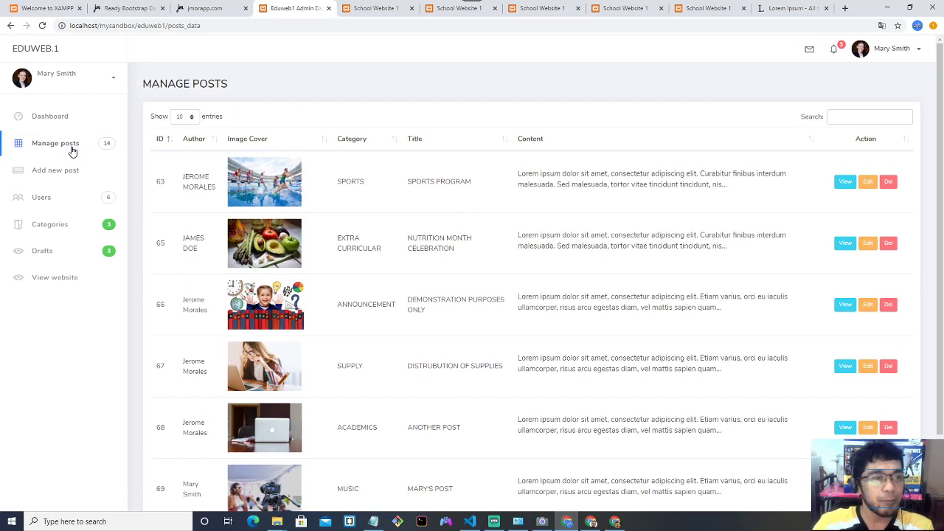
click(111, 83)
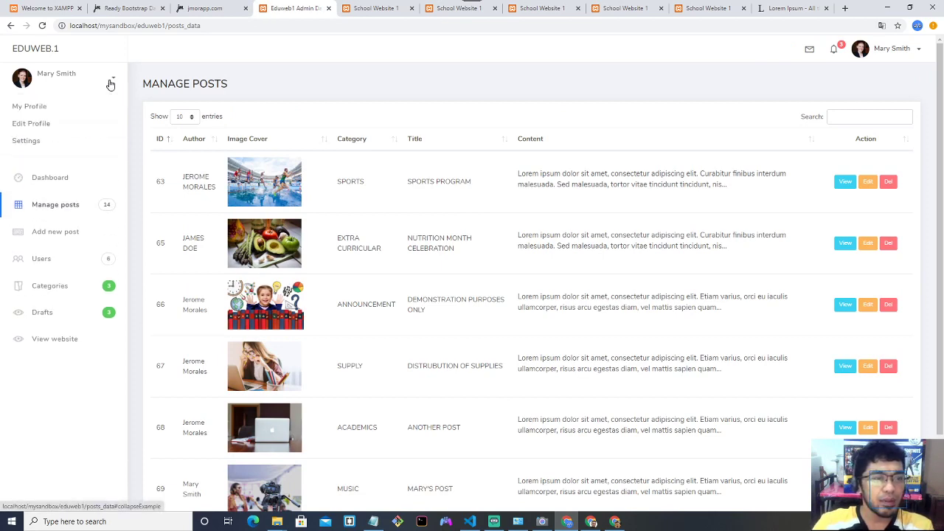
click(110, 83)
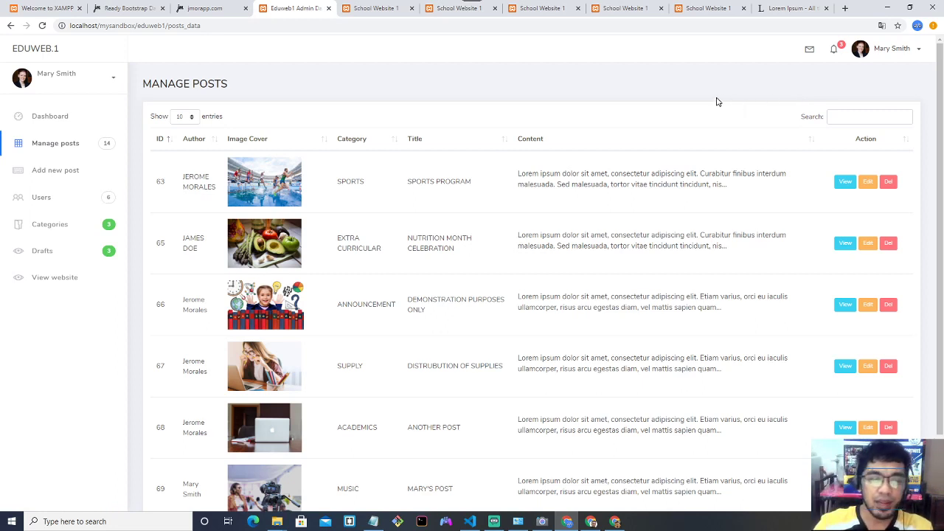
scroll(726, 135, down, 2)
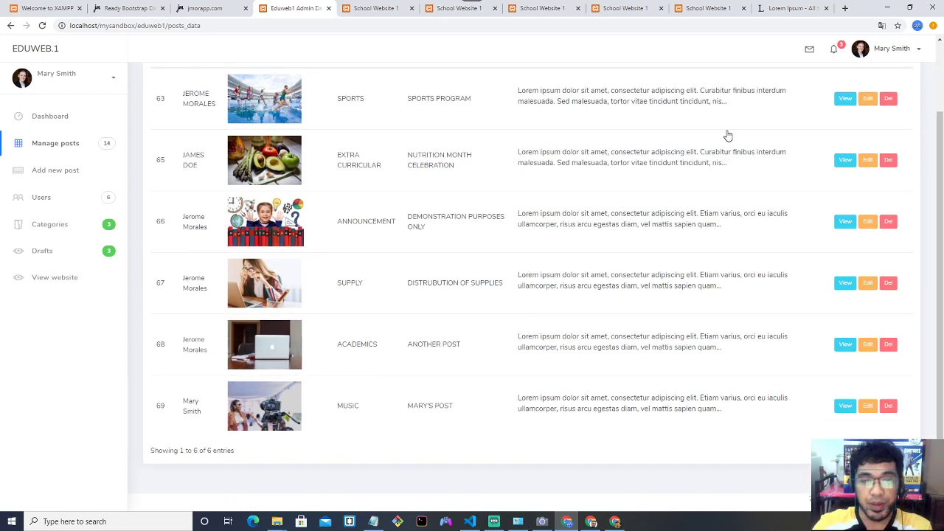
scroll(727, 135, up, 2)
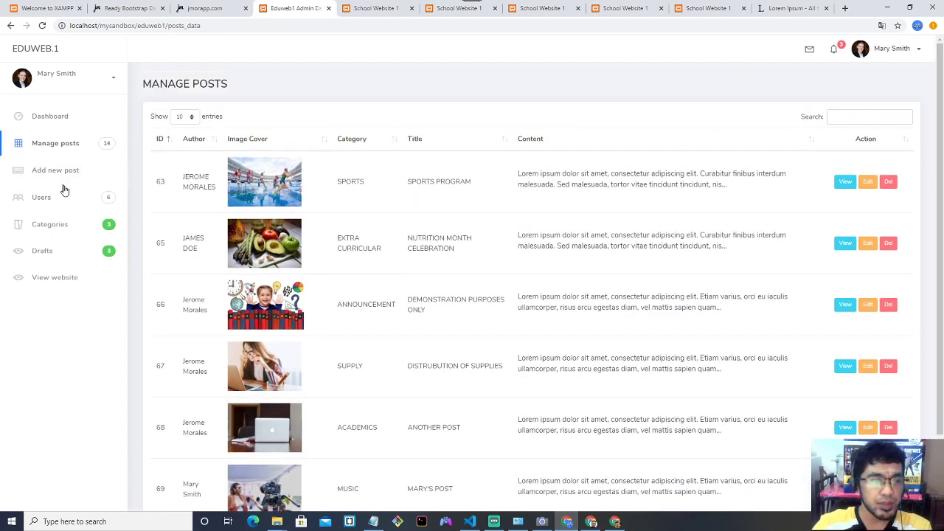
scroll(284, 209, down, 2)
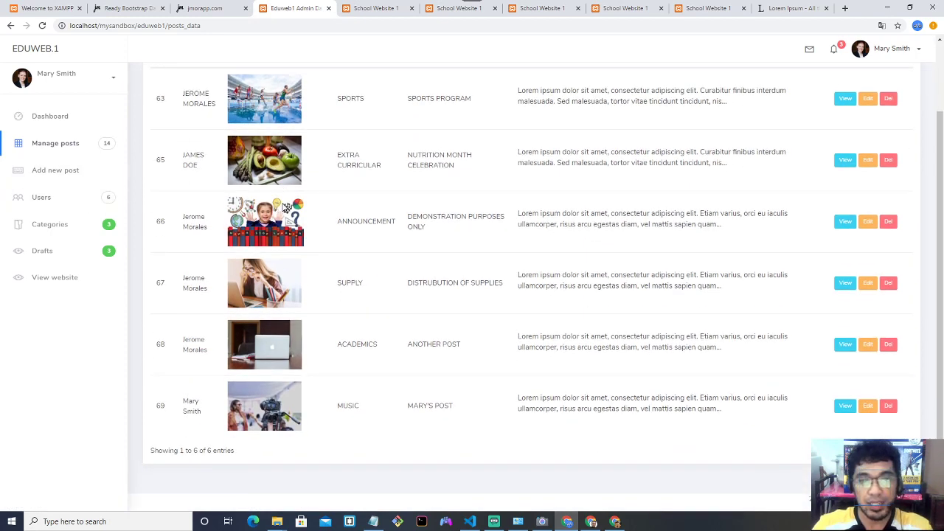
scroll(284, 208, up, 2)
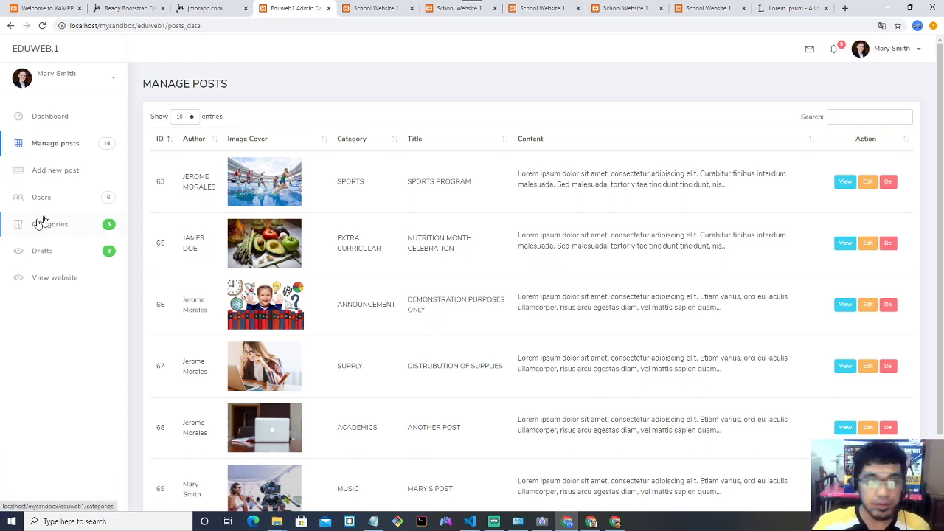
click(63, 231)
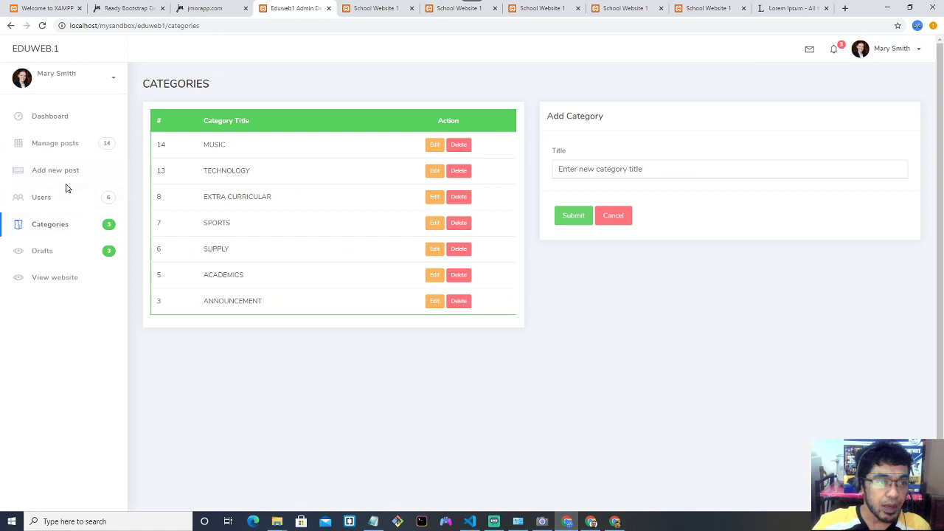
click(66, 175)
click(59, 199)
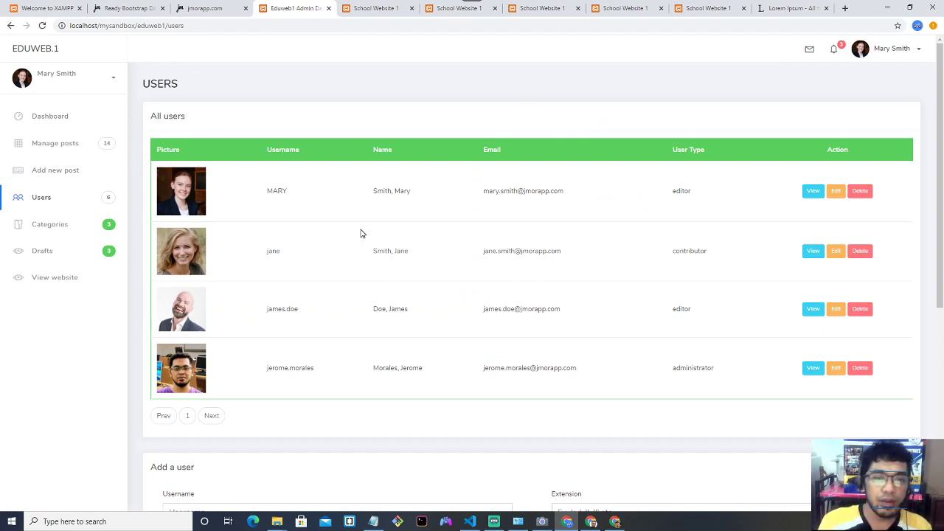
click(85, 152)
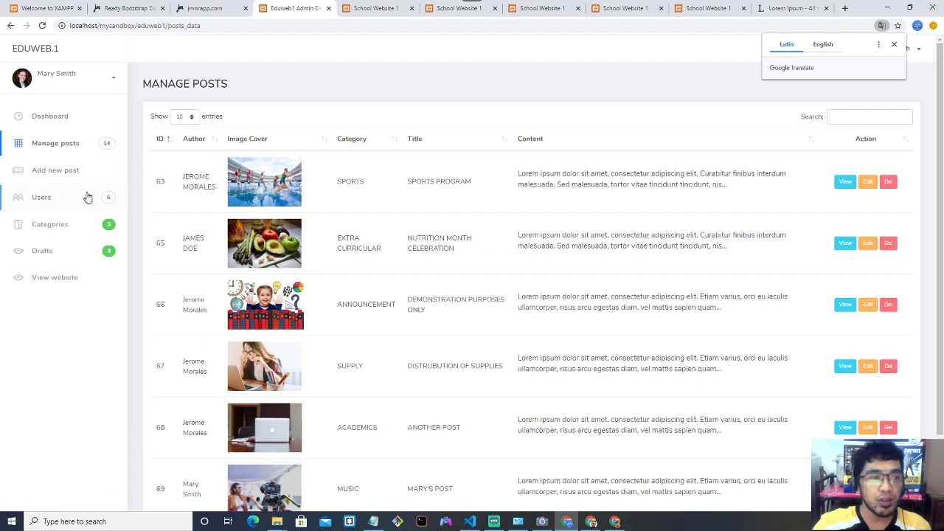
On the school website homepage, check that MARY'S POST with its camera photo leads News and Update.
click(375, 8)
scroll(236, 184, down, 2)
scroll(344, 266, down, 2)
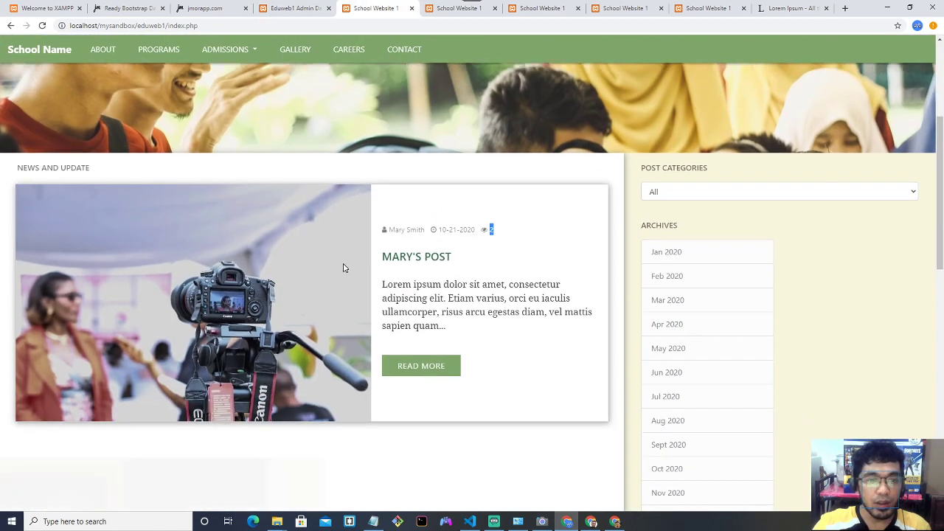
scroll(461, 288, down, 2)
scroll(472, 247, up, 2)
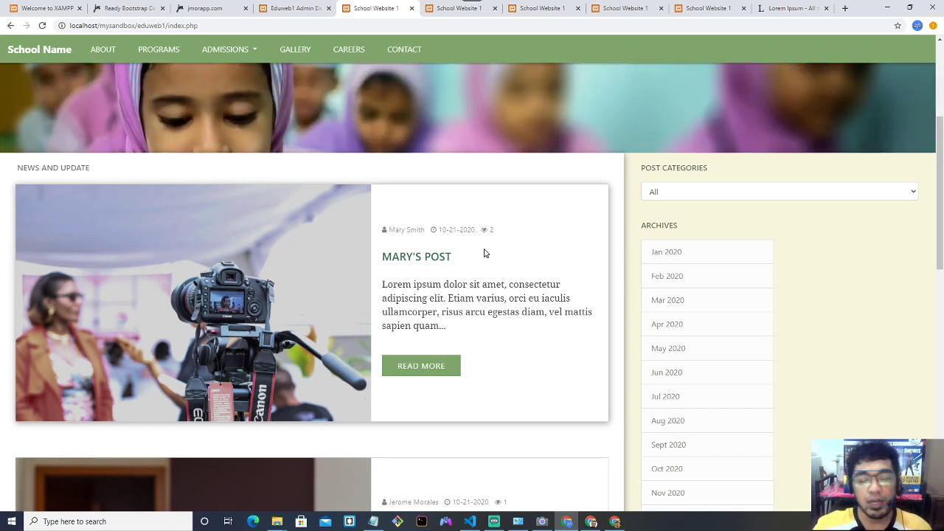
scroll(485, 253, up, 2)
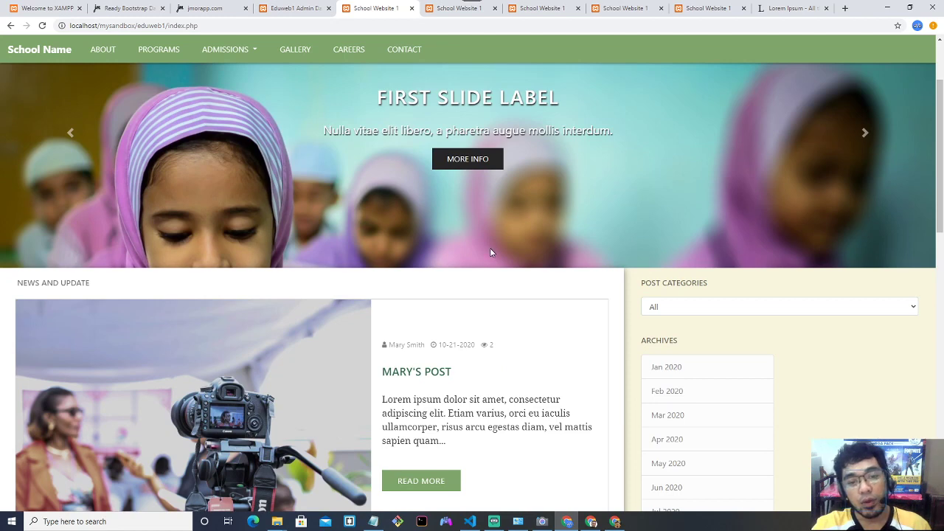
scroll(493, 252, down, 4)
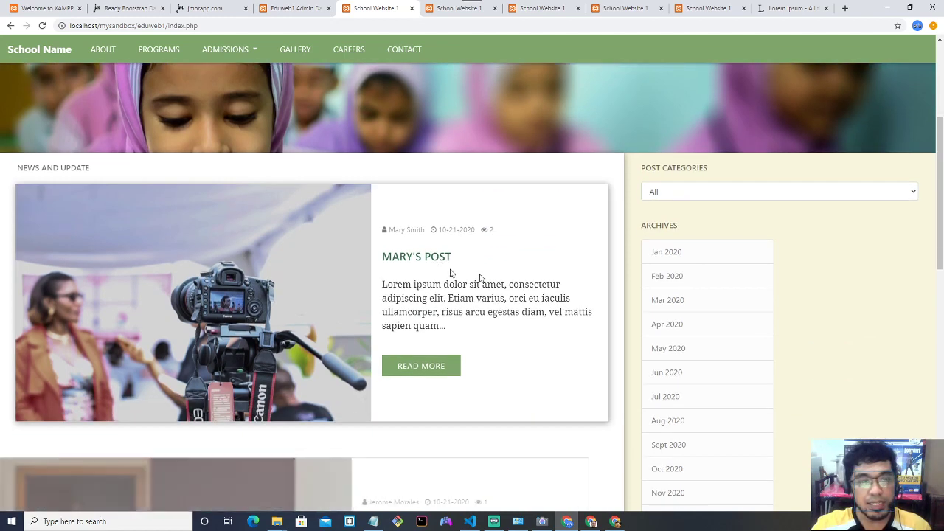
scroll(530, 275, down, 5)
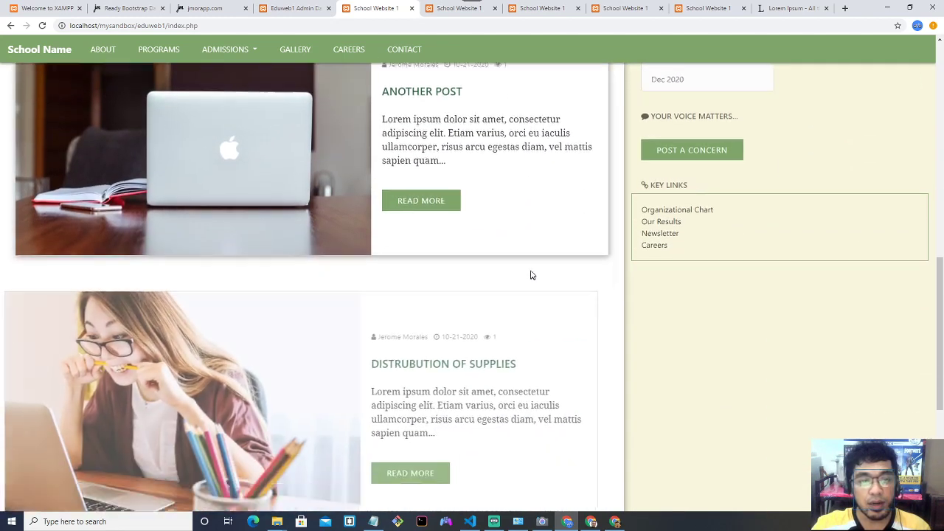
scroll(531, 272, down, 2)
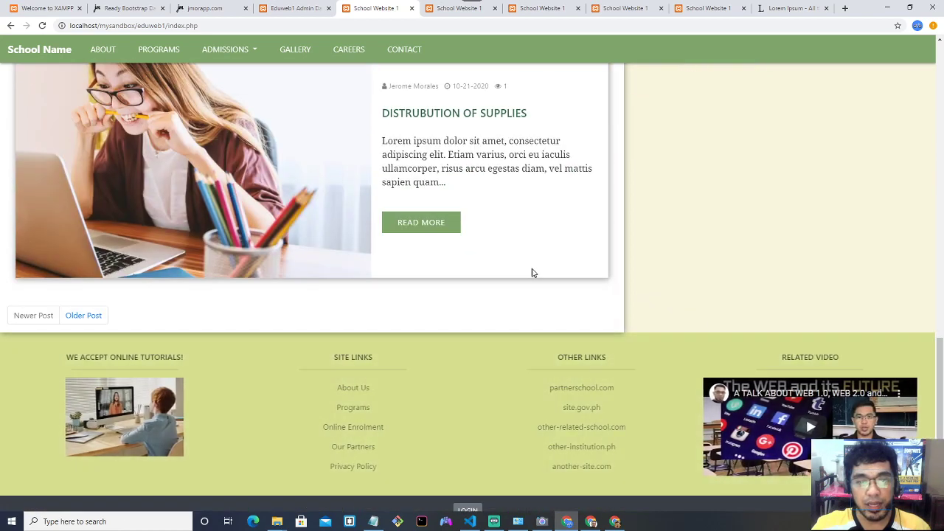
scroll(533, 270, up, 3)
scroll(533, 268, up, 6)
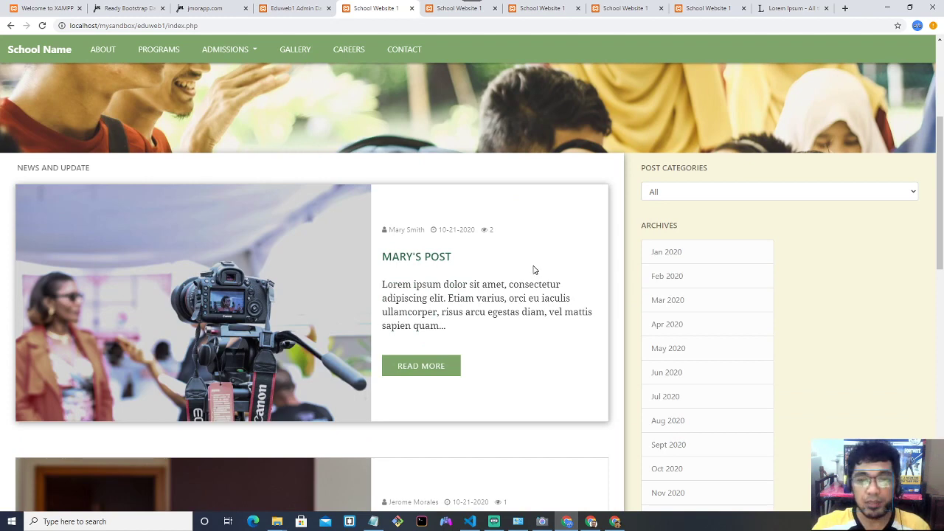
Return to the top of the homepage and open Chrome DevTools with F12.
scroll(533, 271, up, 2)
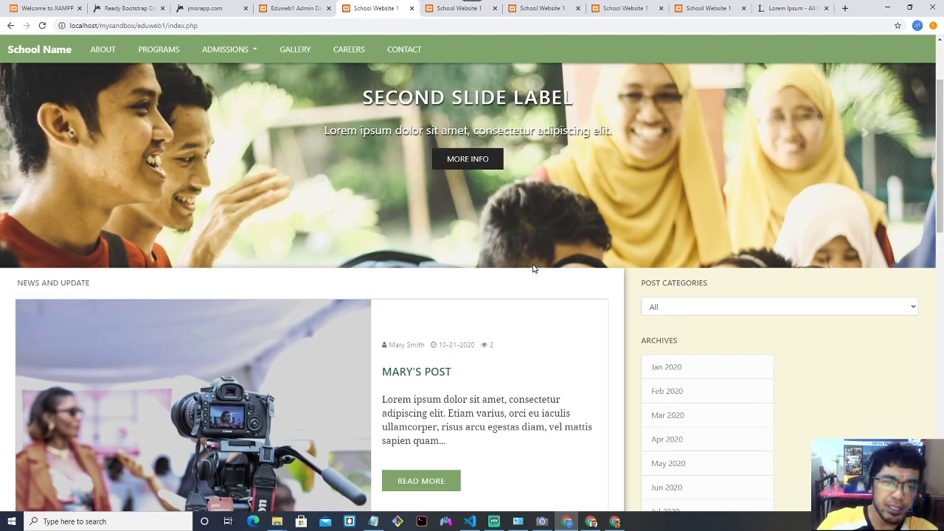
scroll(533, 267, down, 8)
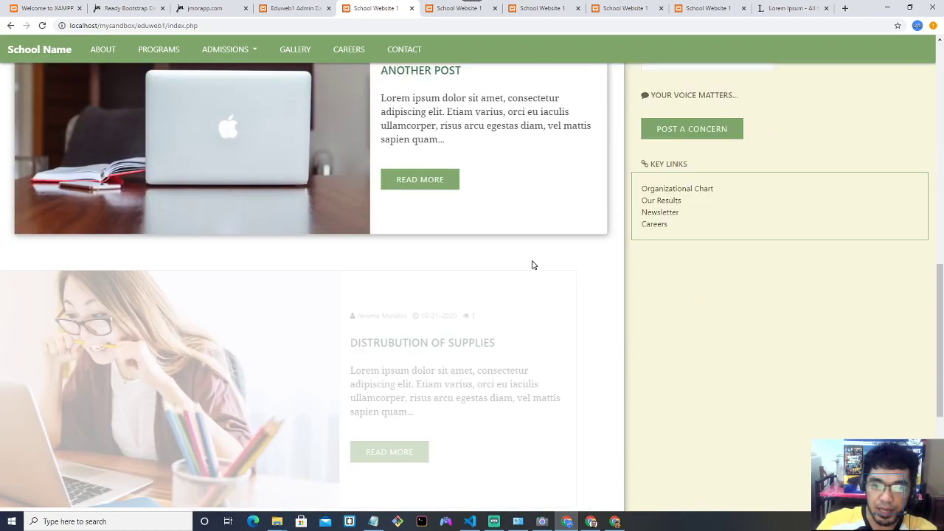
scroll(533, 265, down, 4)
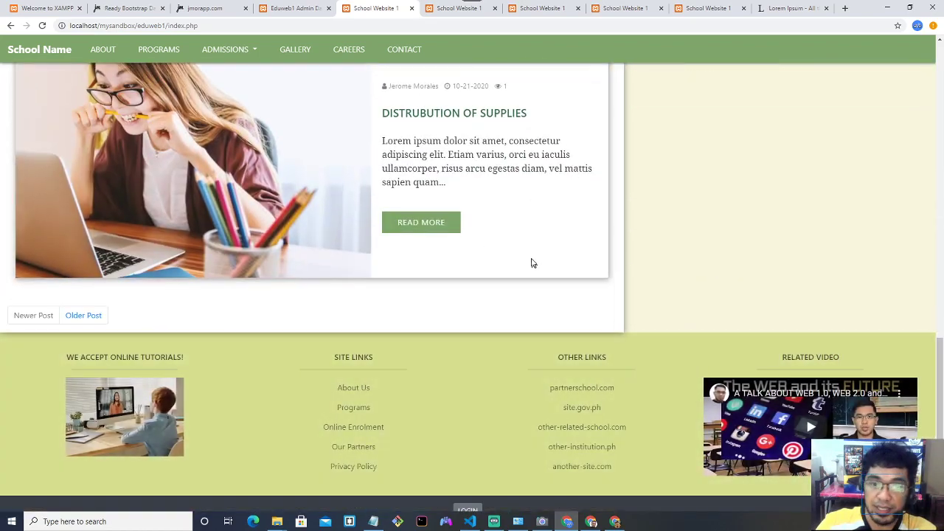
scroll(527, 252, up, 12)
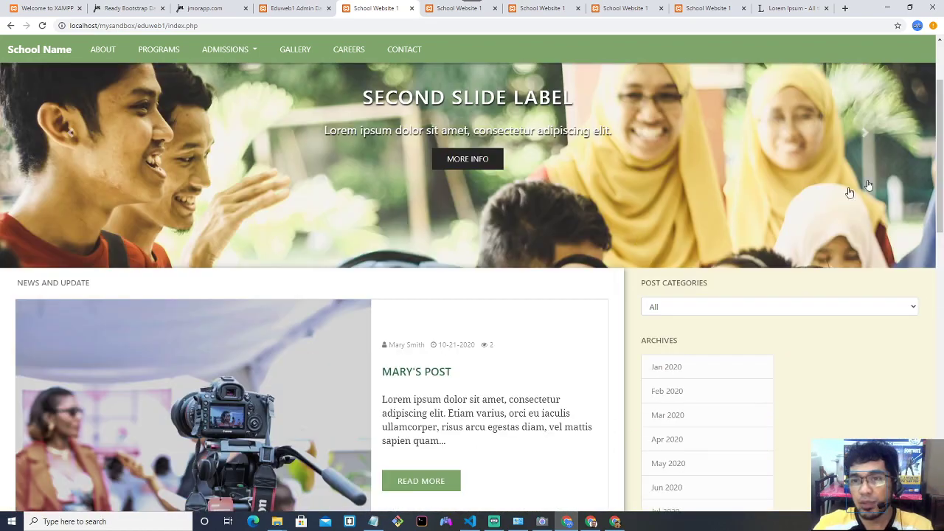
scroll(922, 148, up, 1)
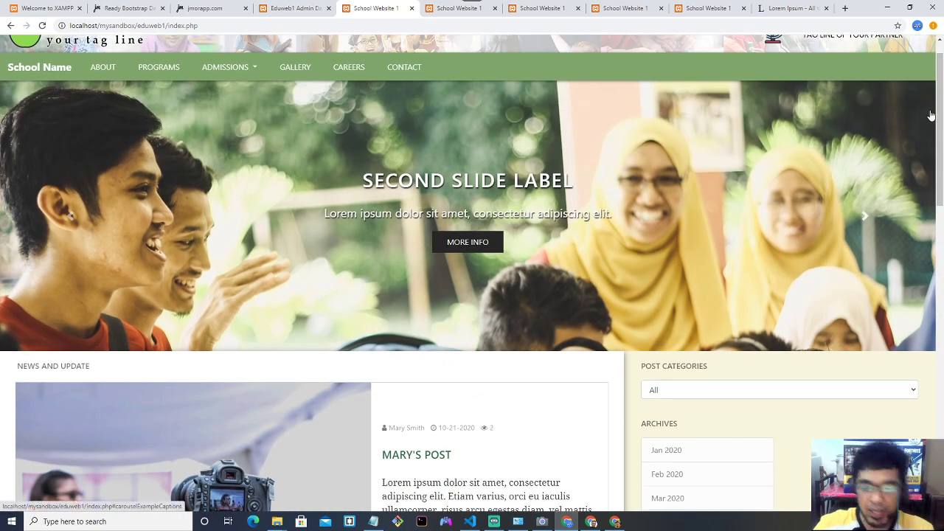
key(F12)
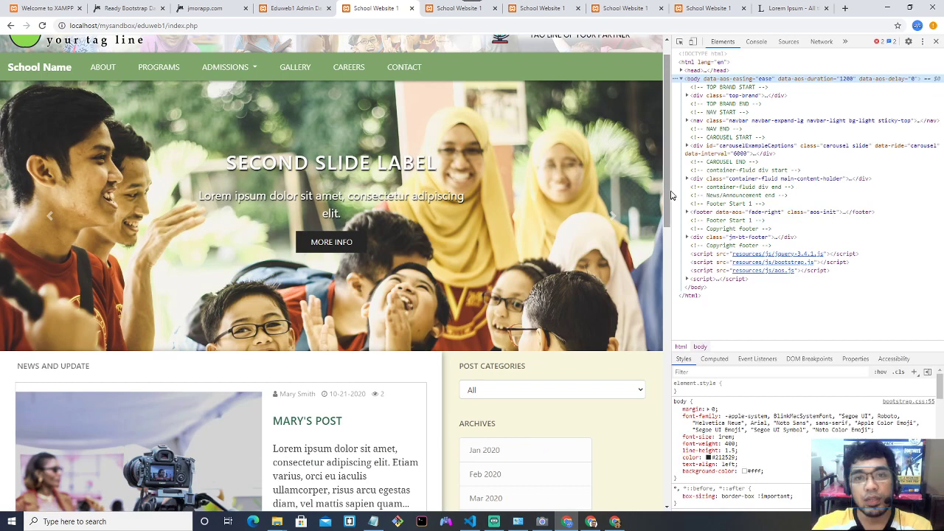
Turn on device emulation and set the viewport to iPhone 5/SE at 320×568.
click(692, 42)
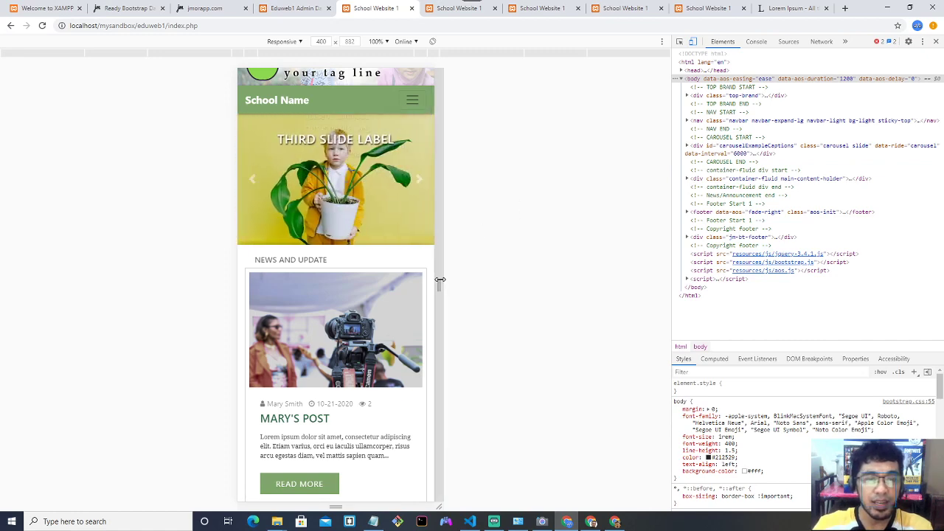
drag(440, 280, 405, 263)
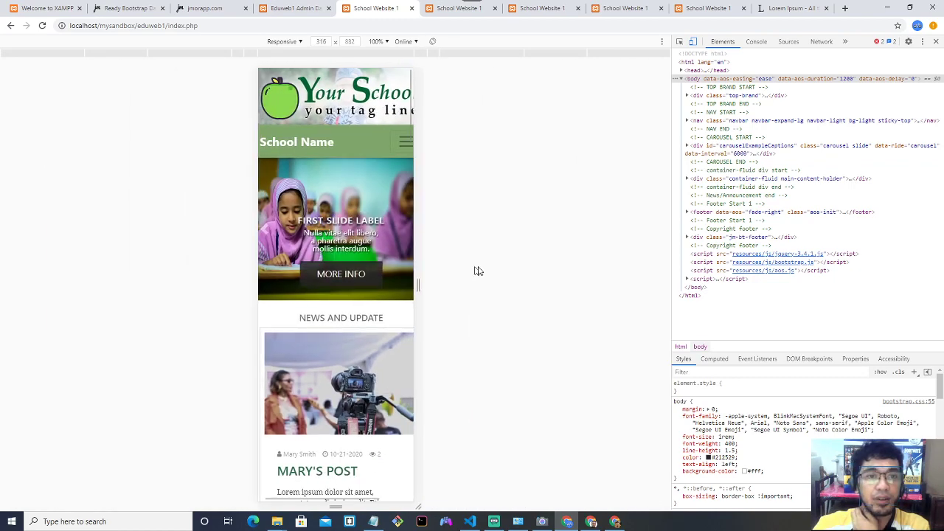
click(293, 42)
click(299, 73)
click(300, 42)
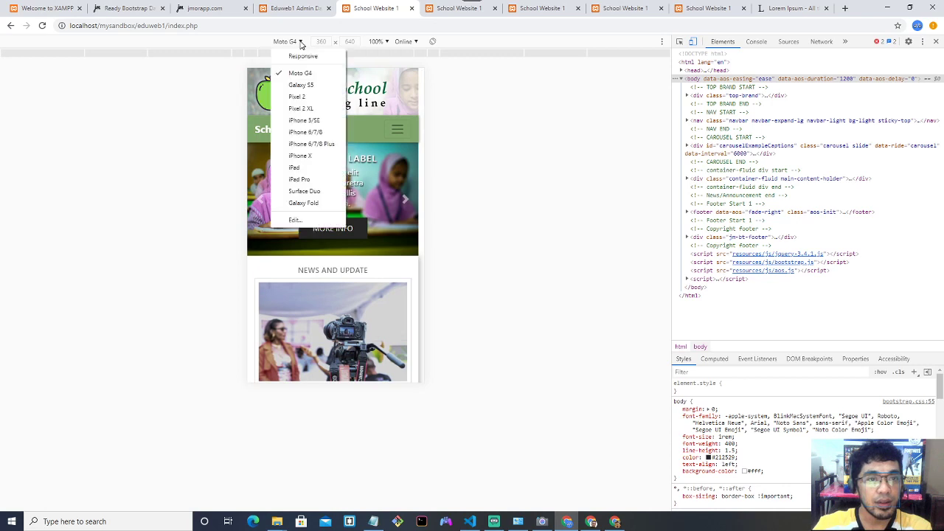
click(305, 121)
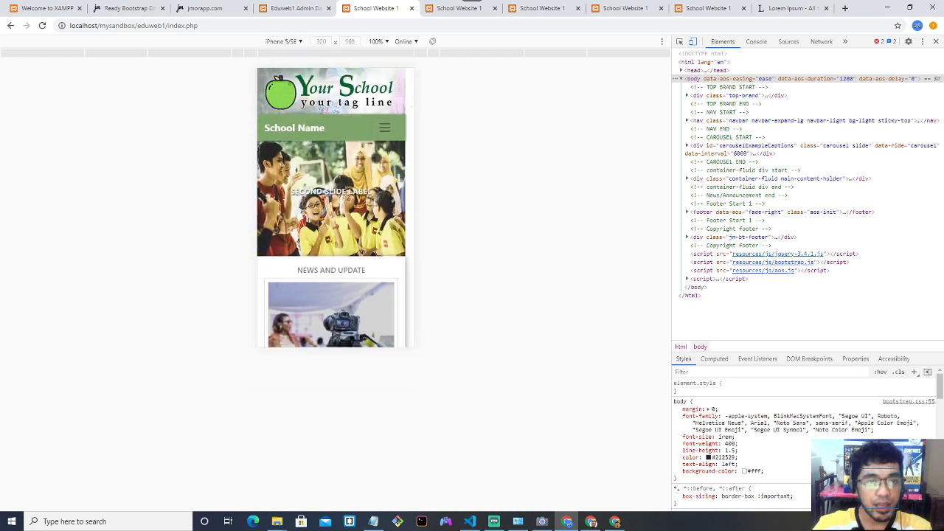
Test the mobile hamburger menu and ADMISSIONS submenu, then scroll down to the Related Video footer.
scroll(376, 157, down, 3)
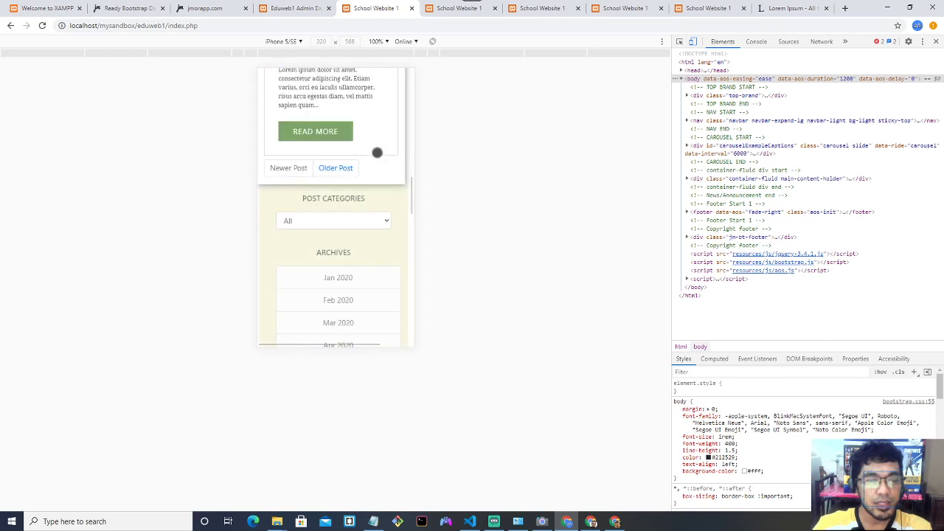
scroll(377, 150, up, 3)
scroll(377, 148, up, 5)
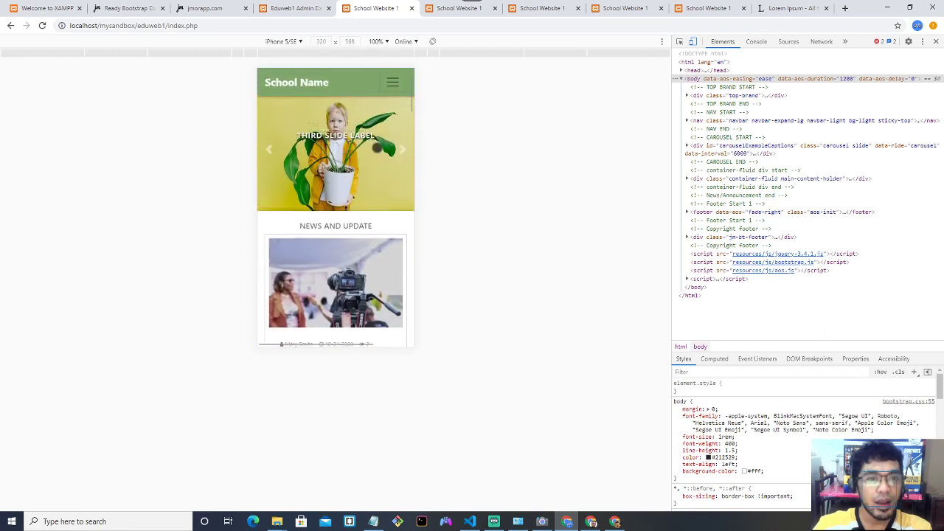
click(383, 138)
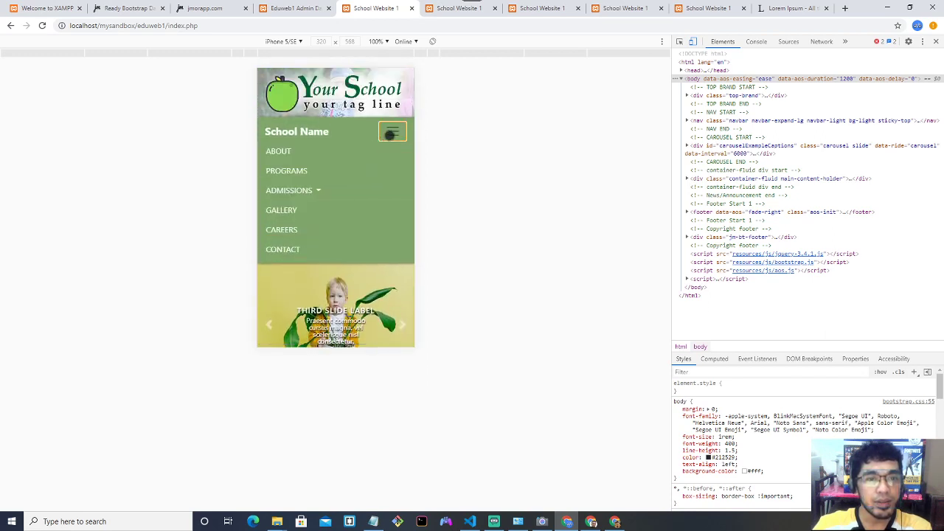
click(302, 190)
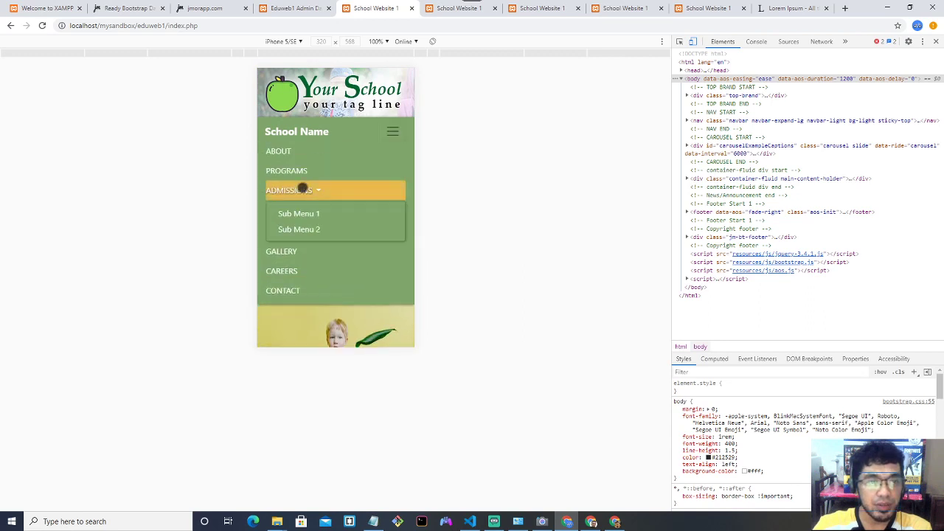
click(312, 191)
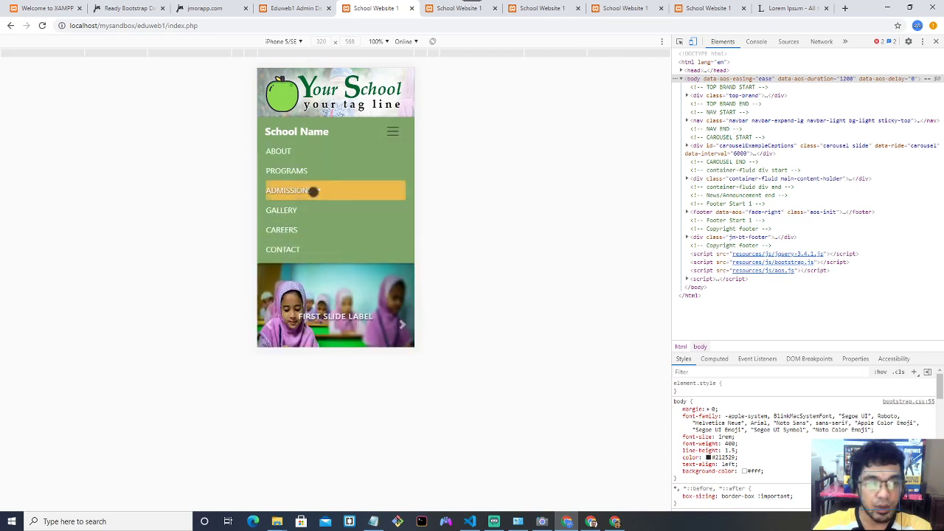
click(388, 132)
scroll(388, 177, down, 10)
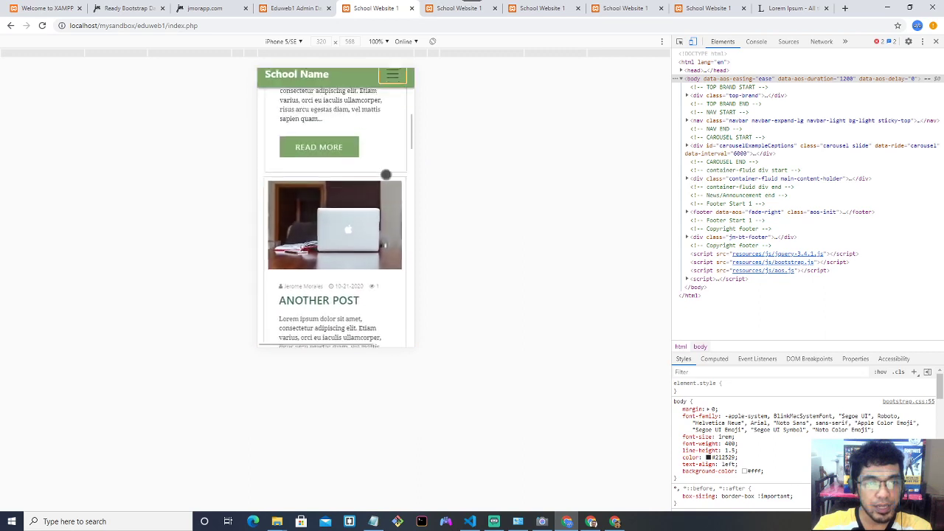
scroll(381, 176, down, 15)
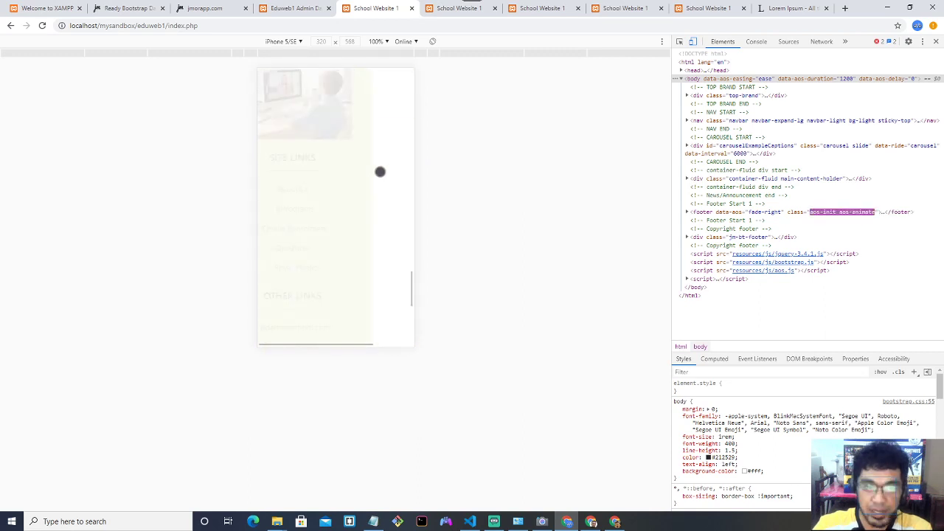
scroll(380, 172, down, 5)
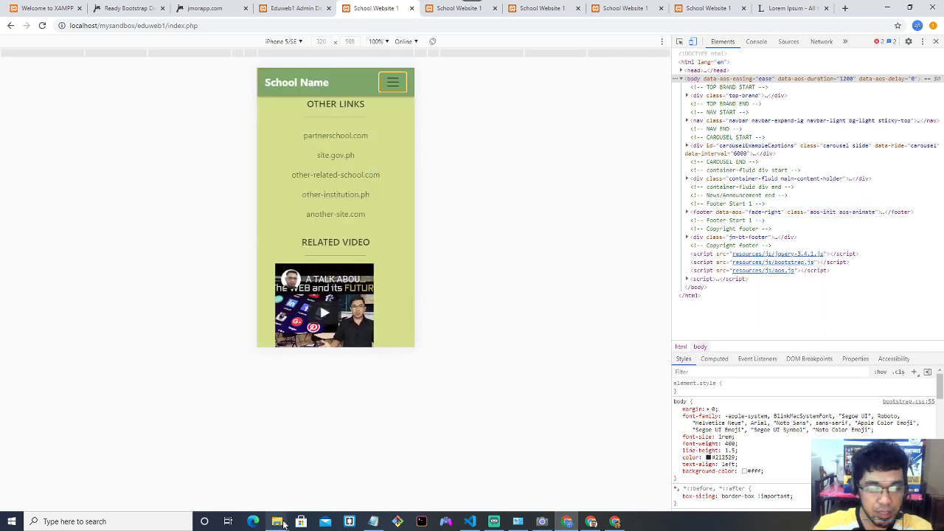
mouse_move(281, 523)
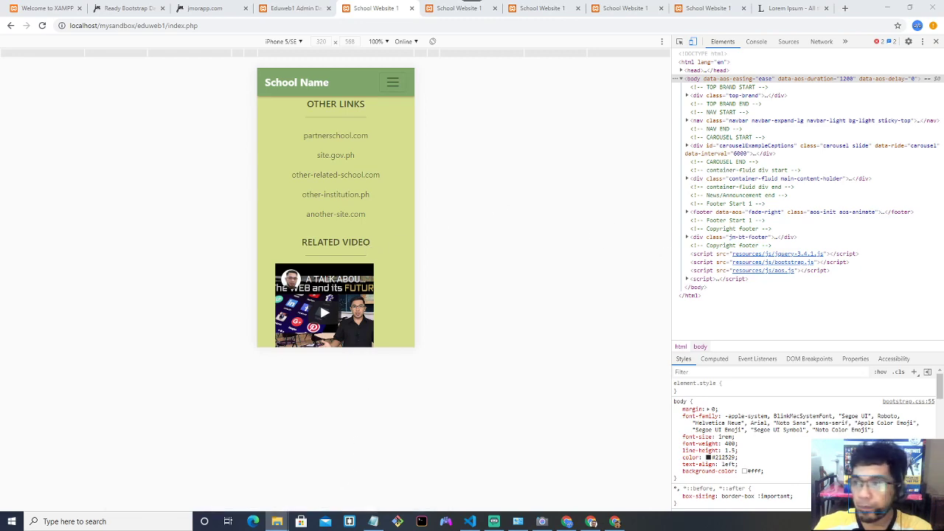
Play video-1603270552.mp4 from the Downloads folder in VLC.
click(277, 521)
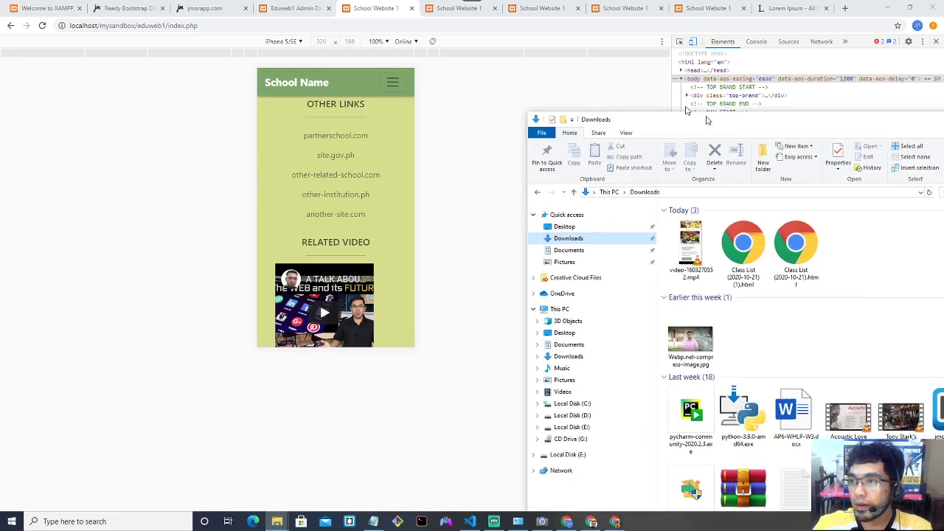
double_click(693, 106)
double_click(164, 133)
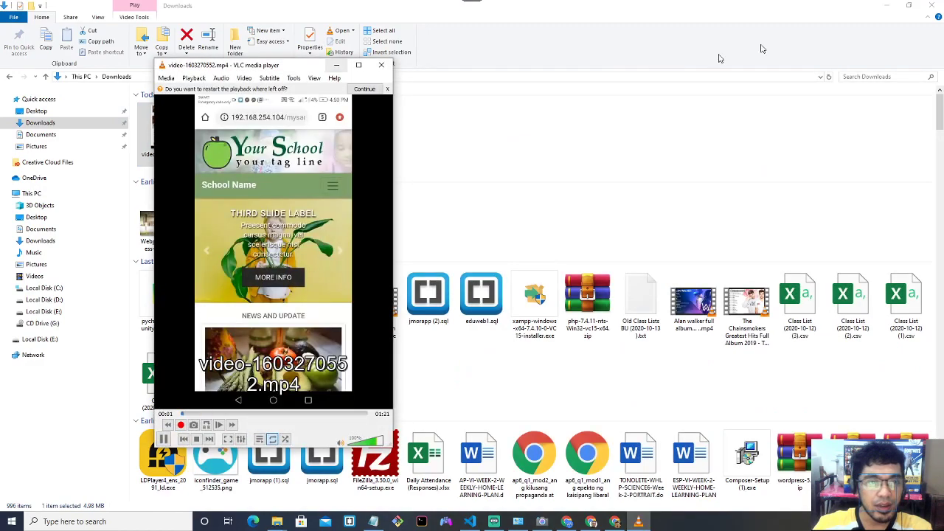
click(887, 5)
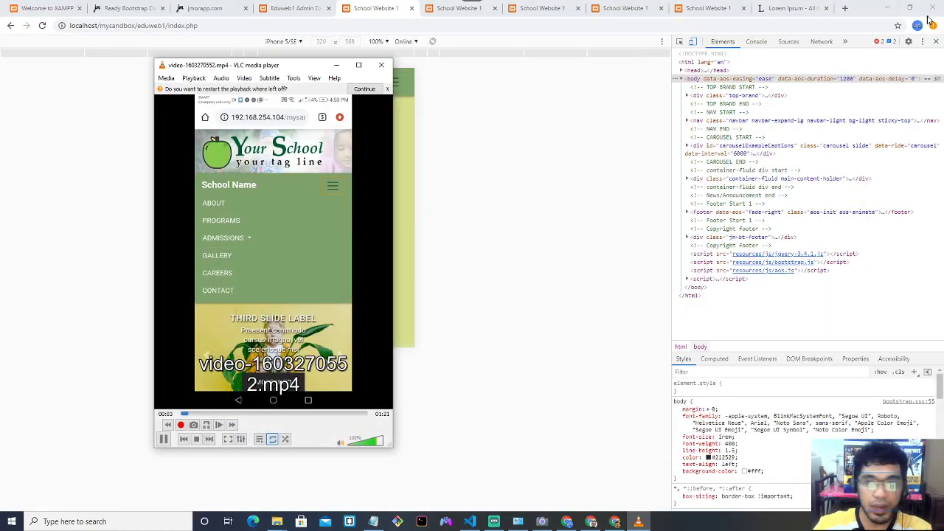
Close DevTools for full desktop width, then watch the phone recording full screen before exiting with Esc.
click(936, 41)
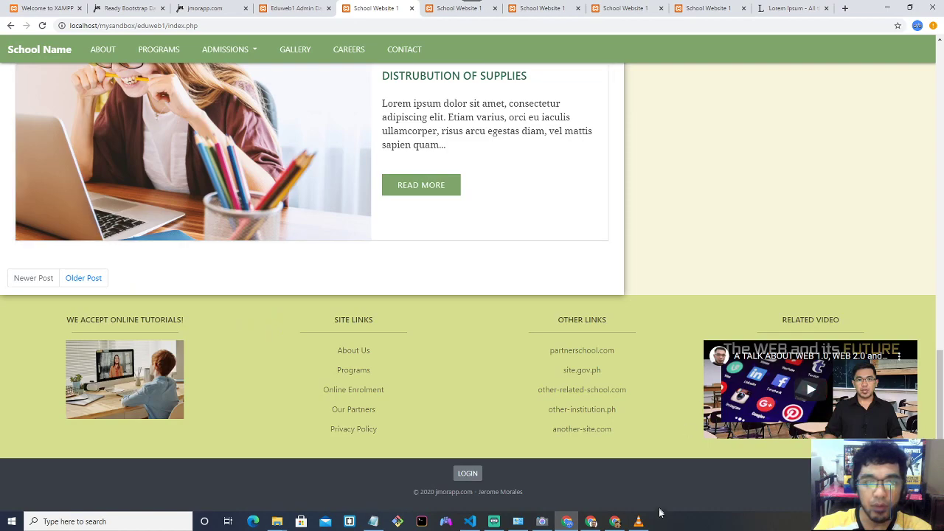
click(639, 521)
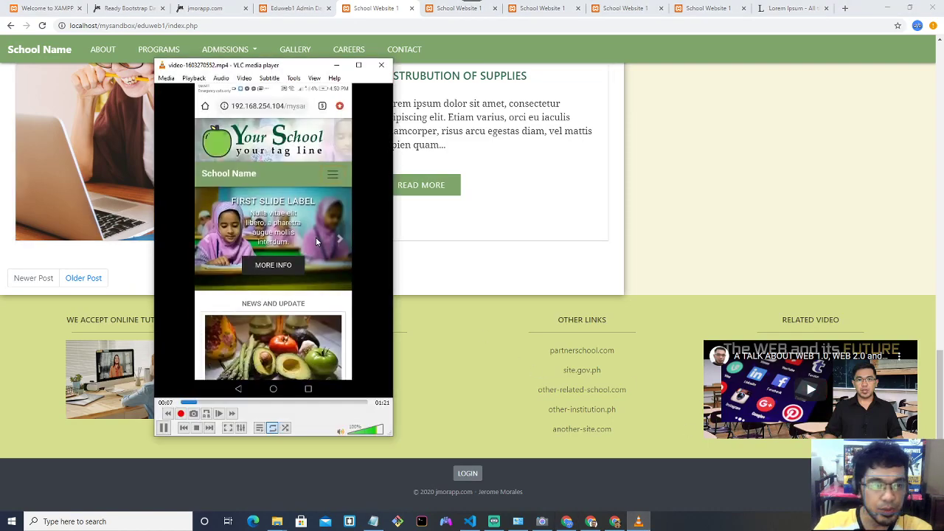
double_click(308, 229)
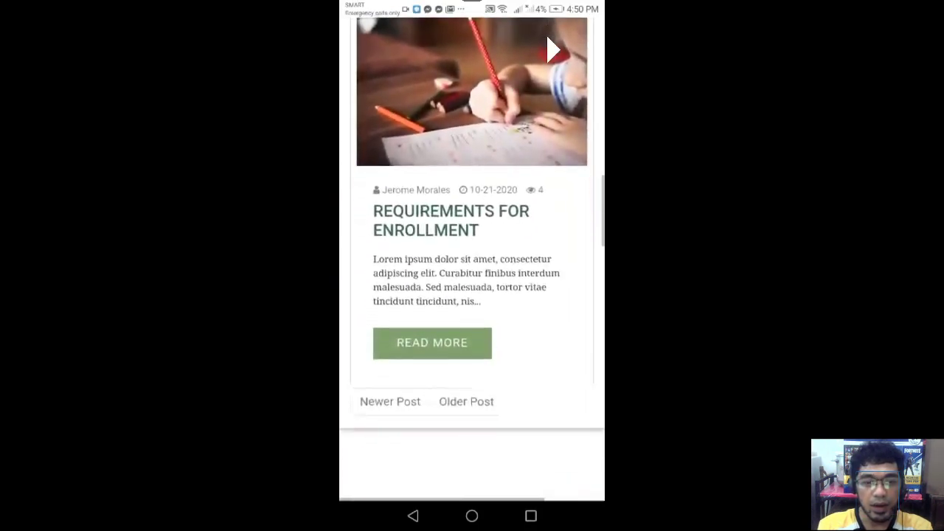
scroll(472, 258, down, 7)
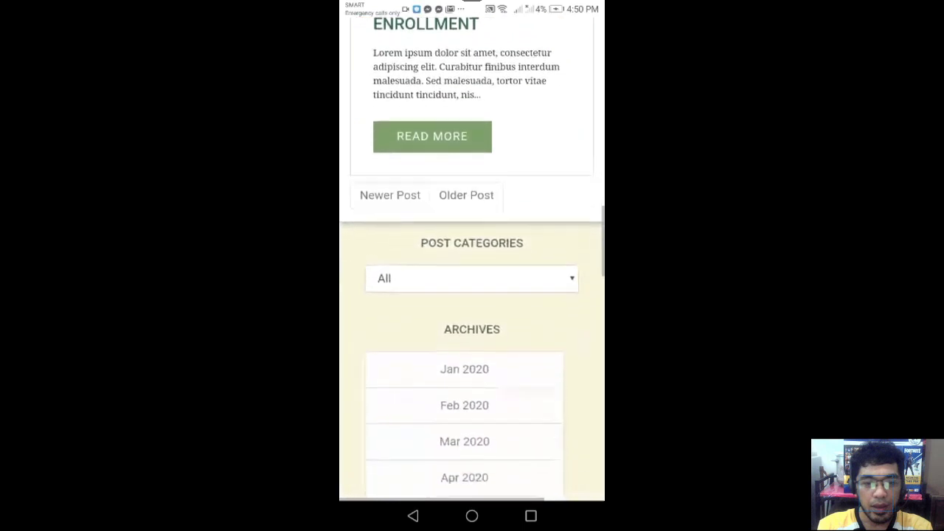
scroll(472, 258, up, 3)
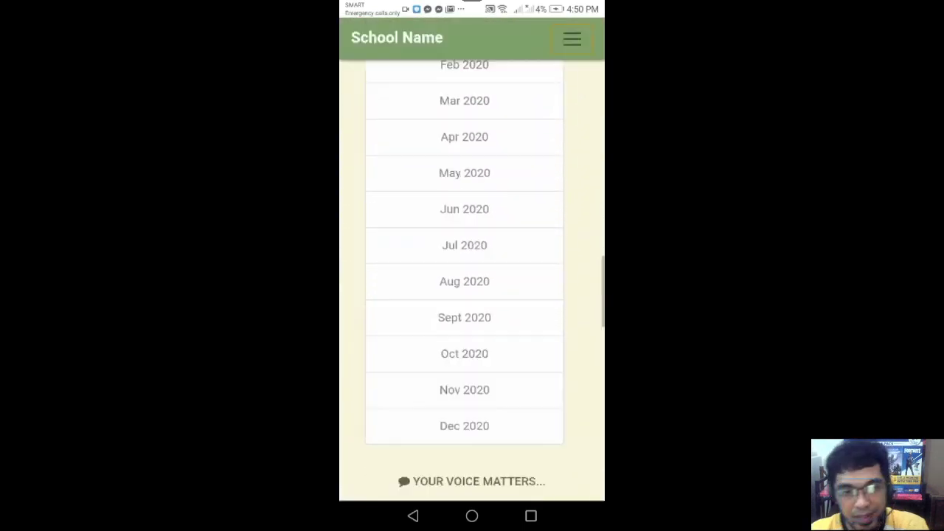
scroll(472, 259, down, 5)
key(Escape)
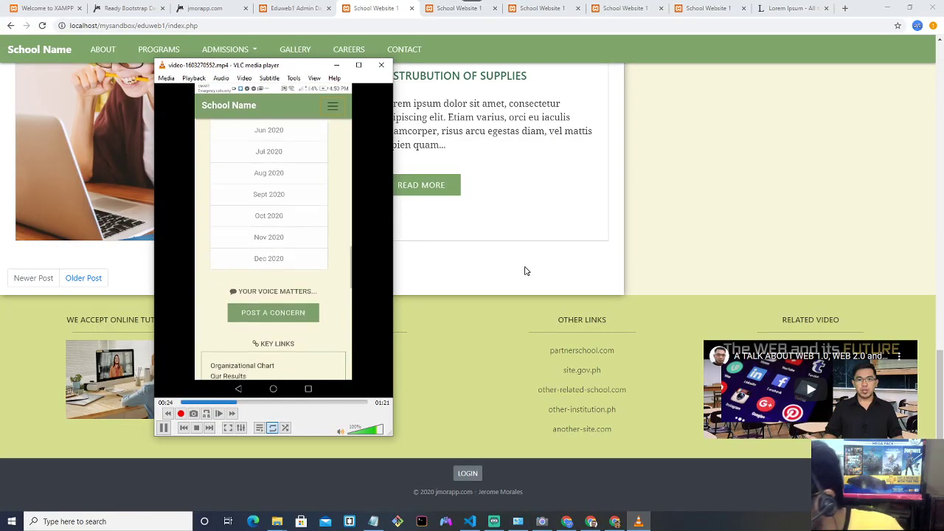